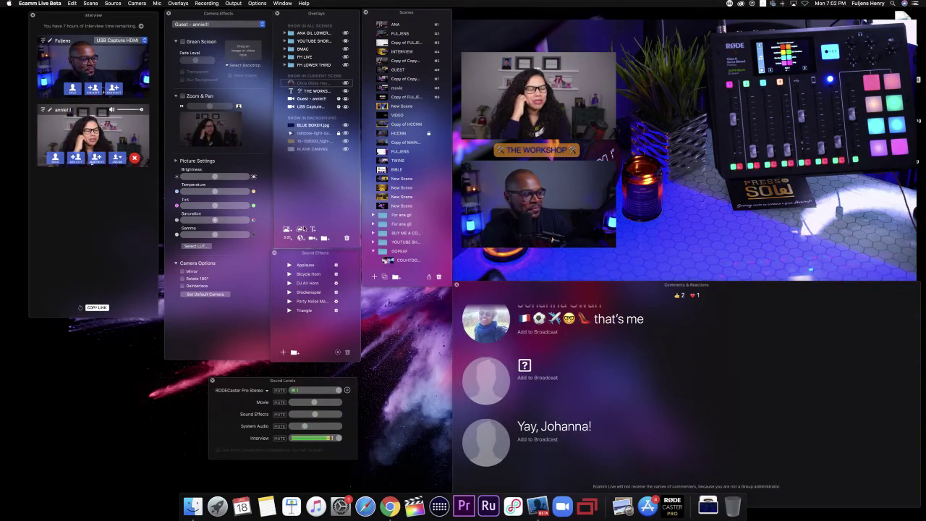
Step: Add an empty overlay group, then move the Scenes window bottom-left and the Overlays window right
click(325, 238)
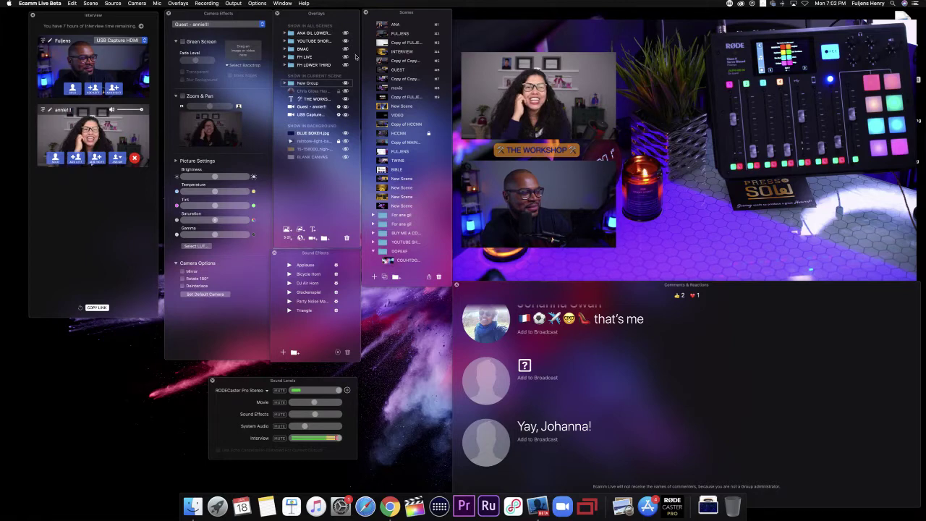
drag(406, 15, 64, 361)
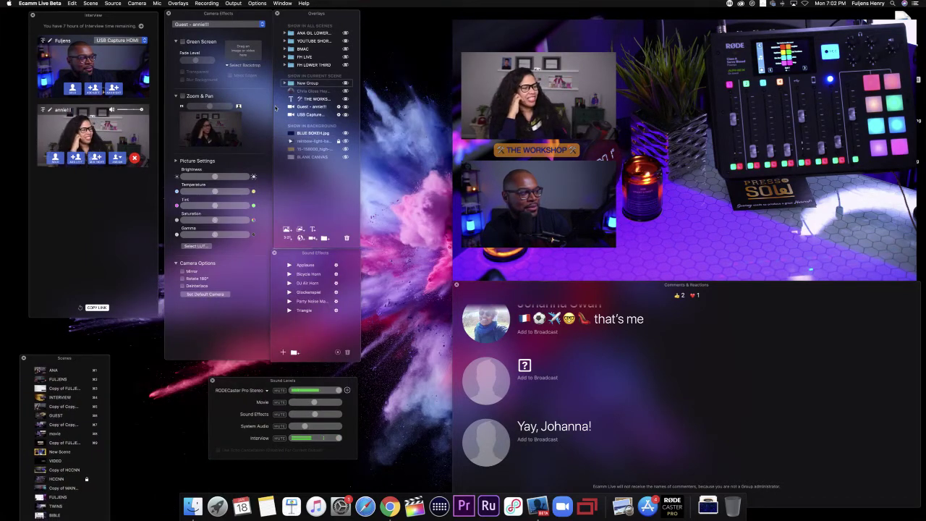
drag(311, 17, 401, 35)
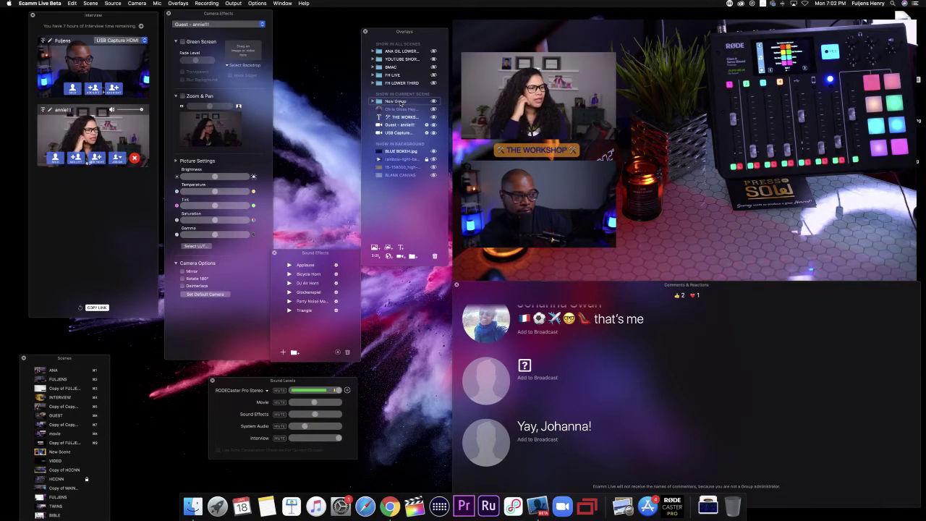
Step: Rename the New Group overlay group to 'SABRINA'
double_click(401, 102)
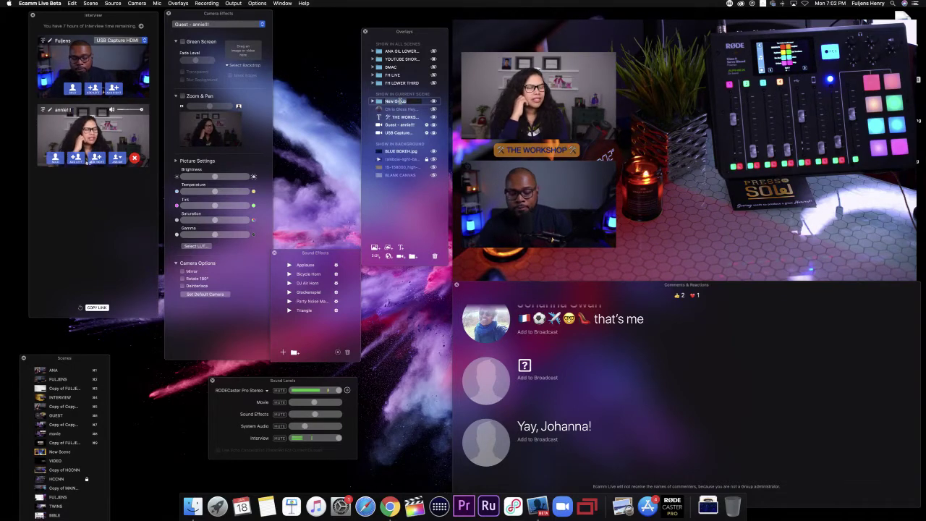
text(SABRINA)
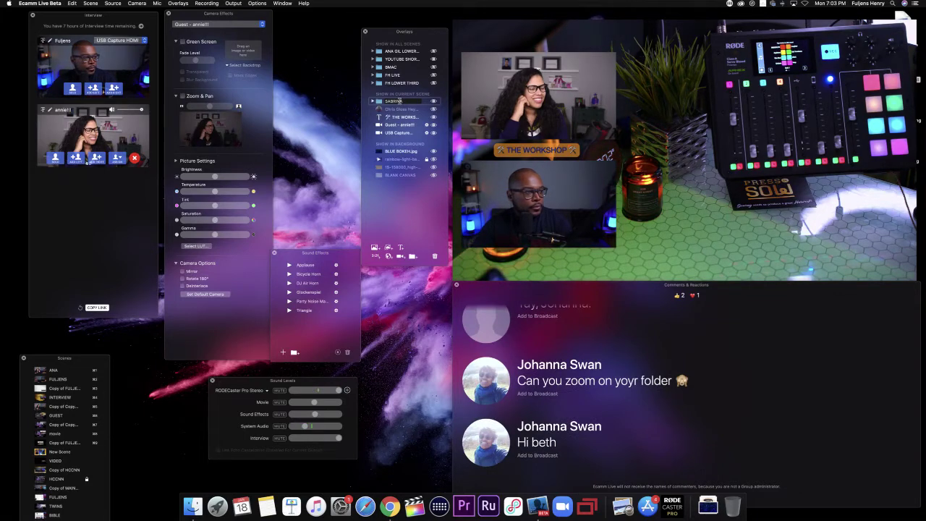
click(379, 103)
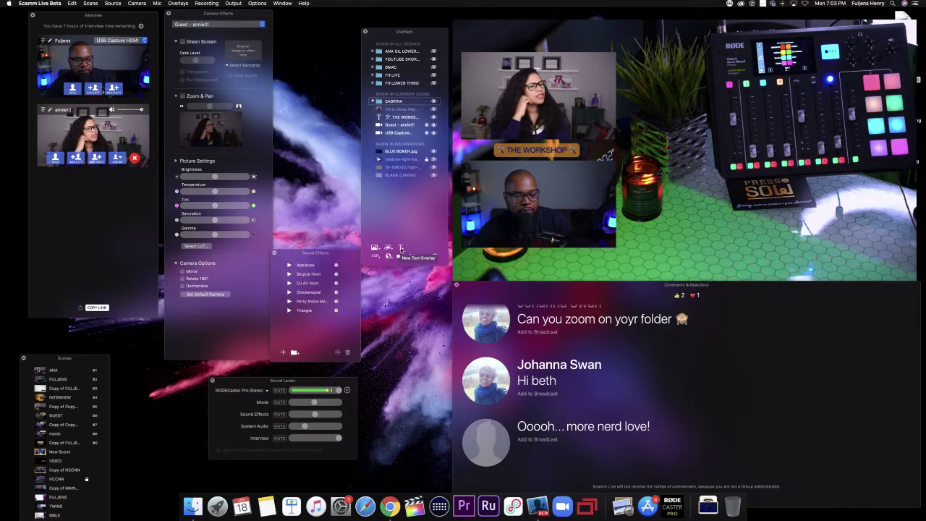
Step: Add a 'LONG BLACK BAR' text overlay with a Licorice background, 0% text opacity and size 38
click(402, 248)
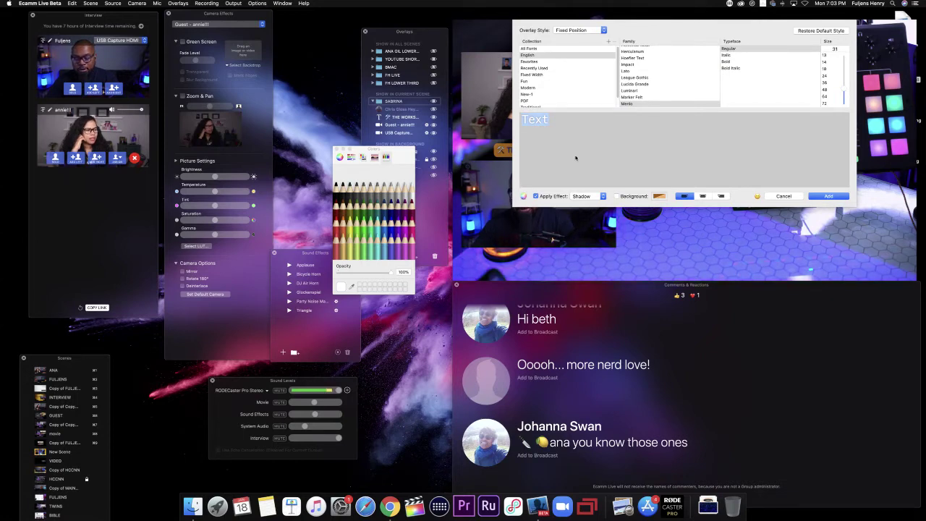
text(B)
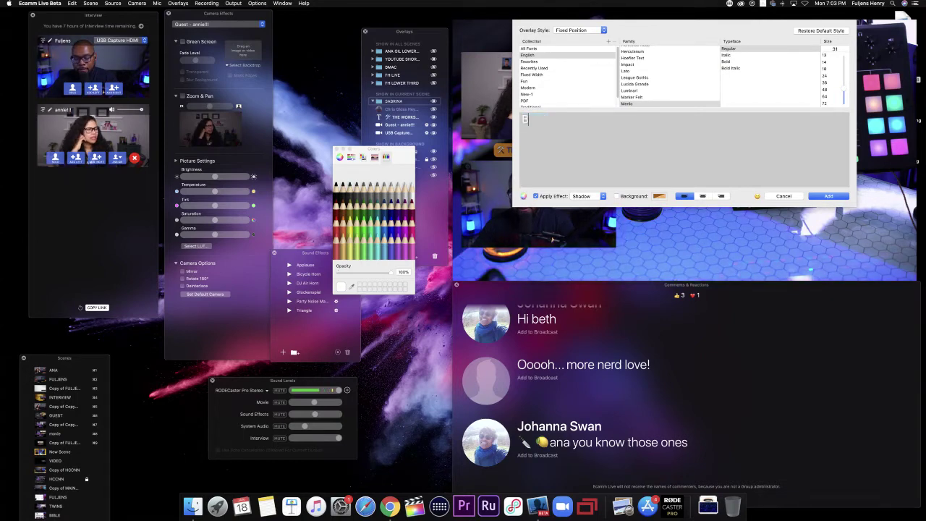
text(LACK BAR)
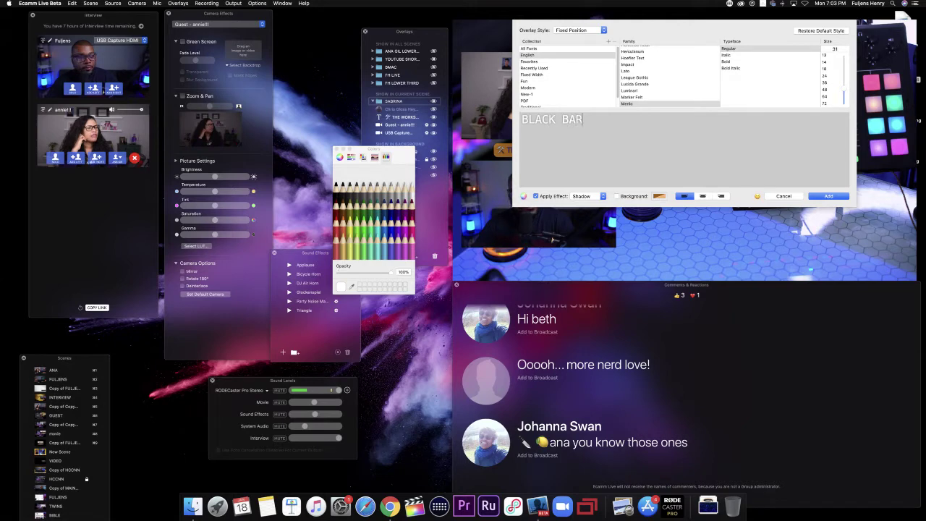
key(BackSpace)
key(BackSpace)
key(BackSpace)
key(BackSpace)
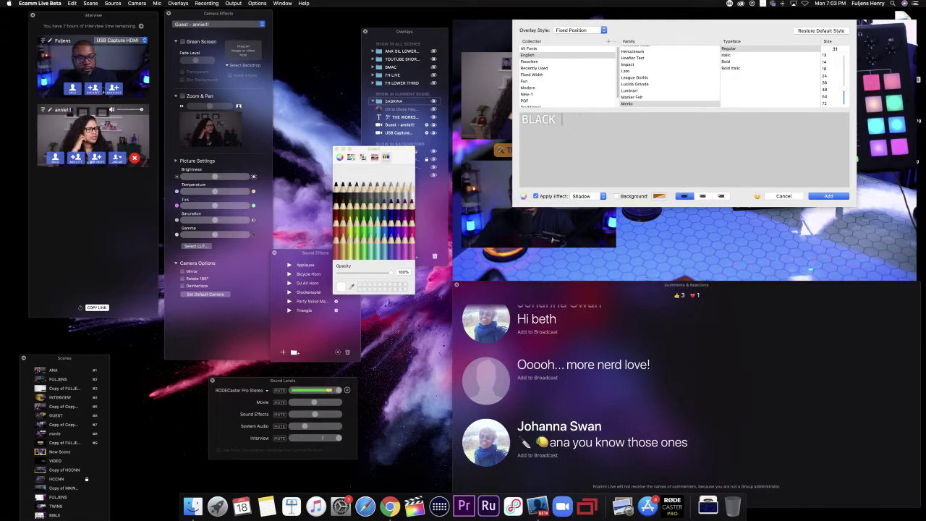
key(BackSpace)
key(BackSpace)
key(BackSpace)
key(BackSpace)
key(BackSpace)
text(L)
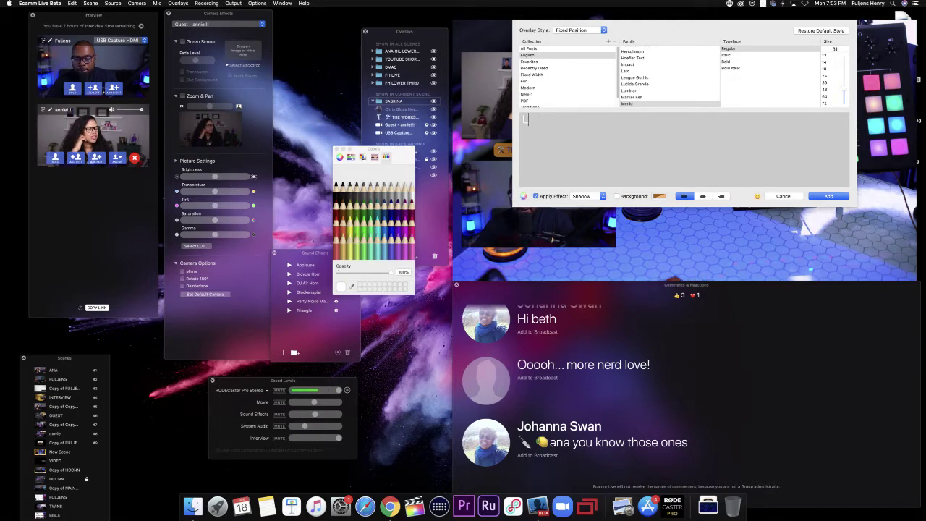
text(ONG BLACK BAR)
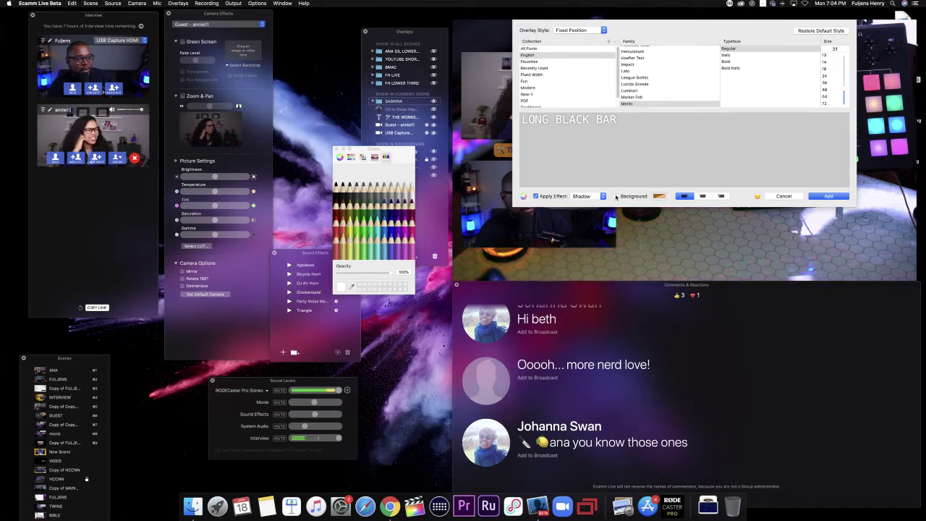
click(616, 196)
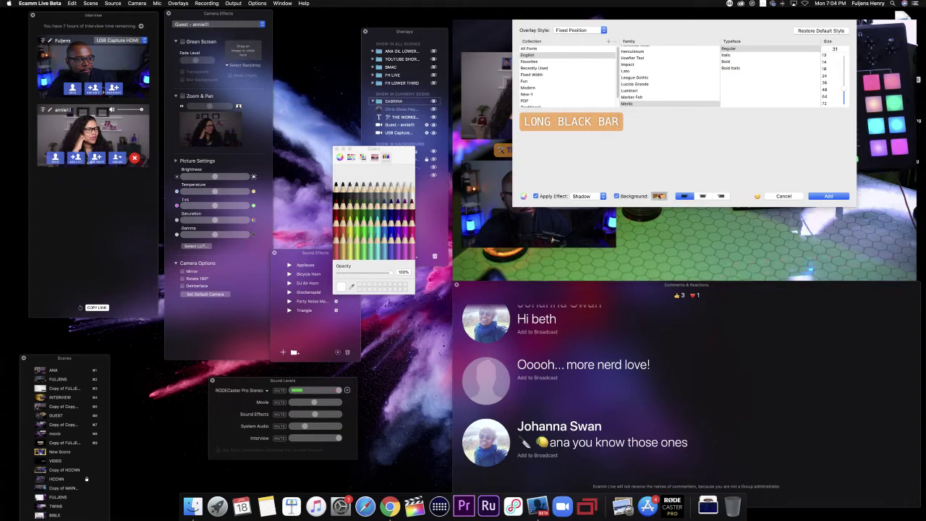
click(335, 195)
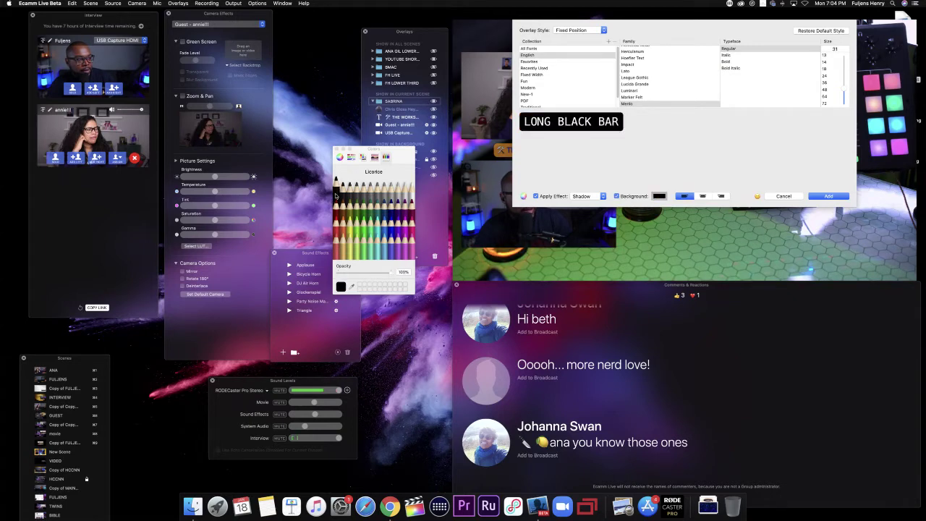
click(657, 196)
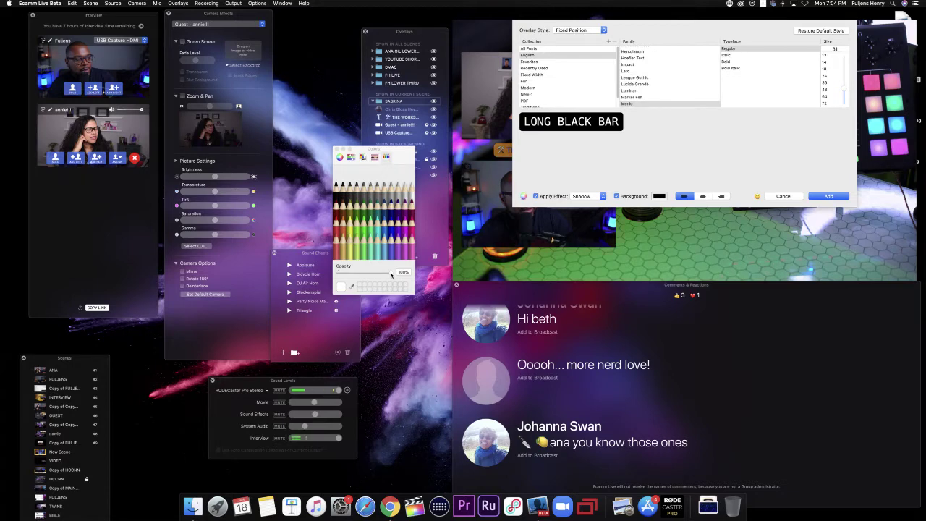
drag(391, 274, 336, 274)
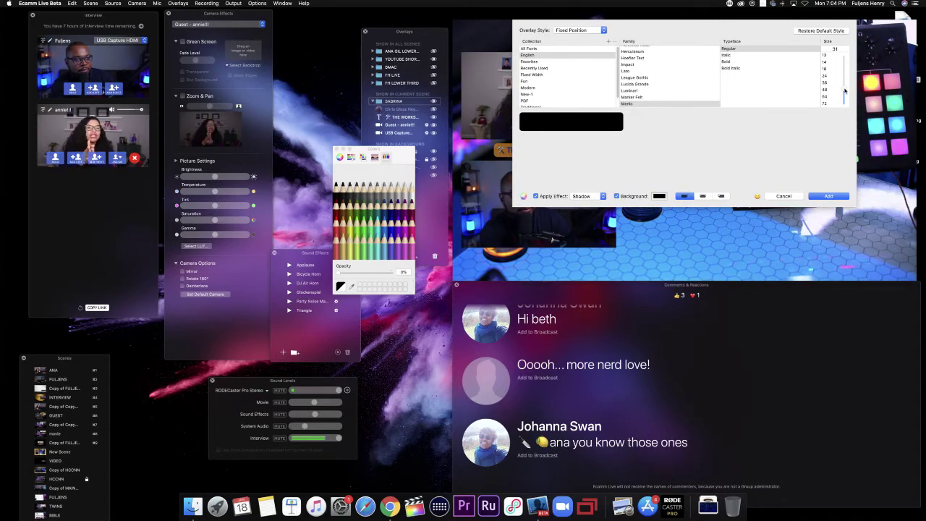
drag(844, 91, 845, 86)
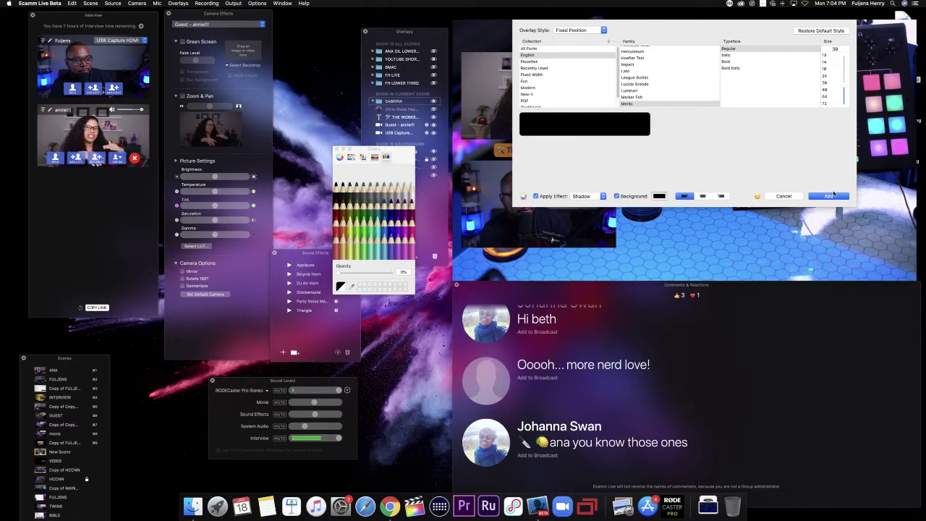
click(830, 197)
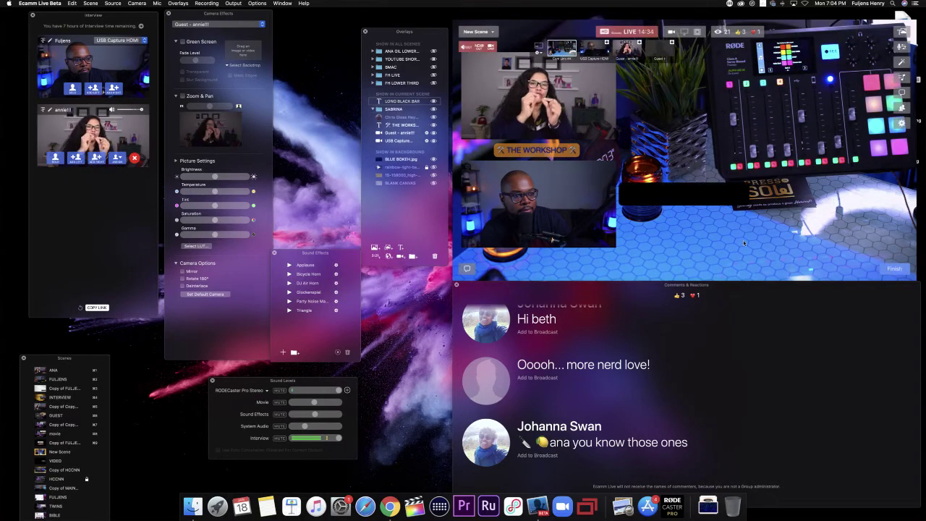
Step: Move the black bar to the lower right and raise its font size to 49
drag(689, 201, 802, 241)
double_click(787, 231)
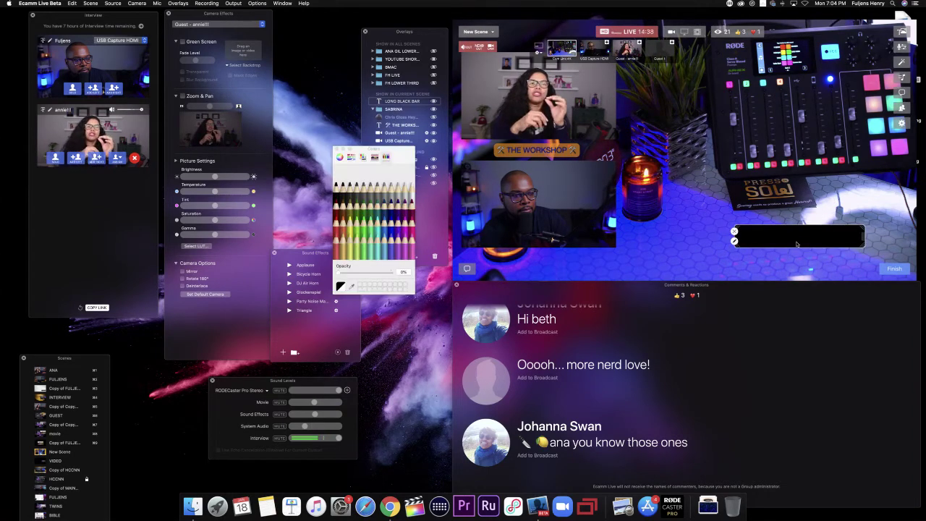
drag(844, 92, 844, 82)
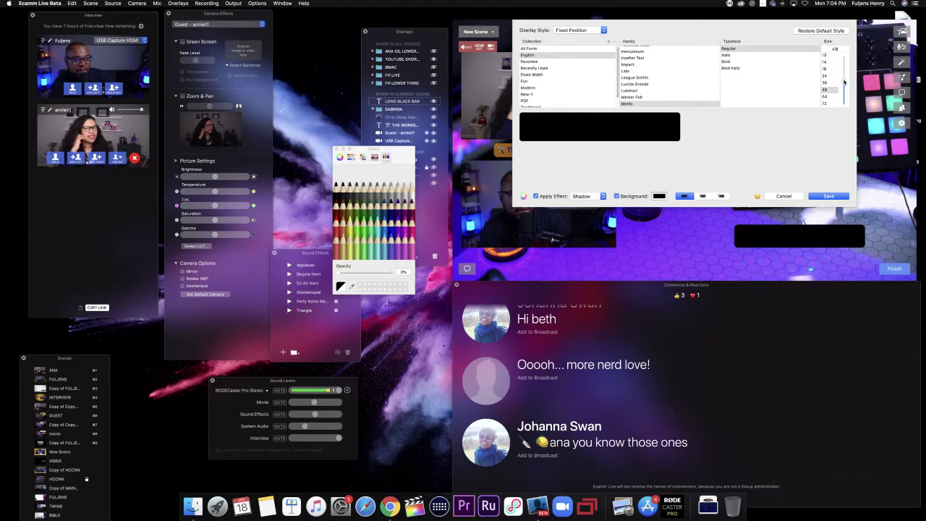
drag(844, 81, 844, 81)
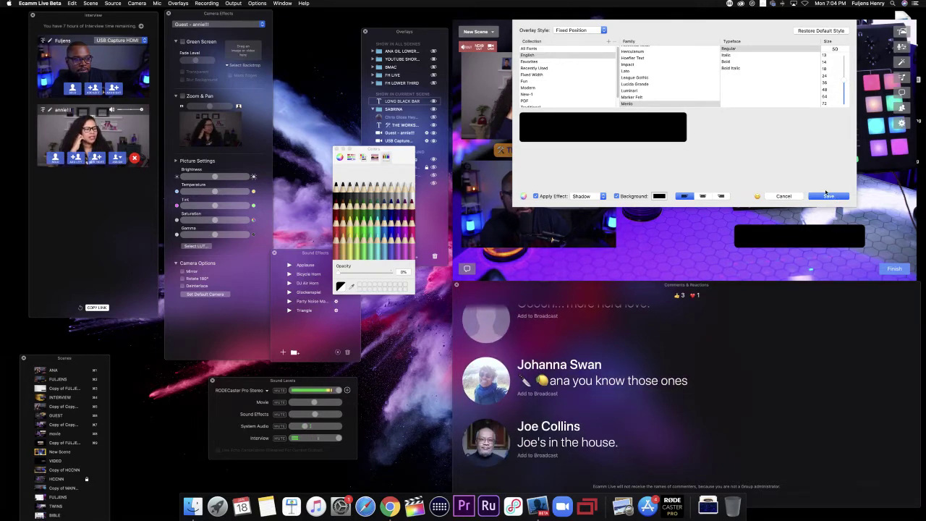
click(828, 196)
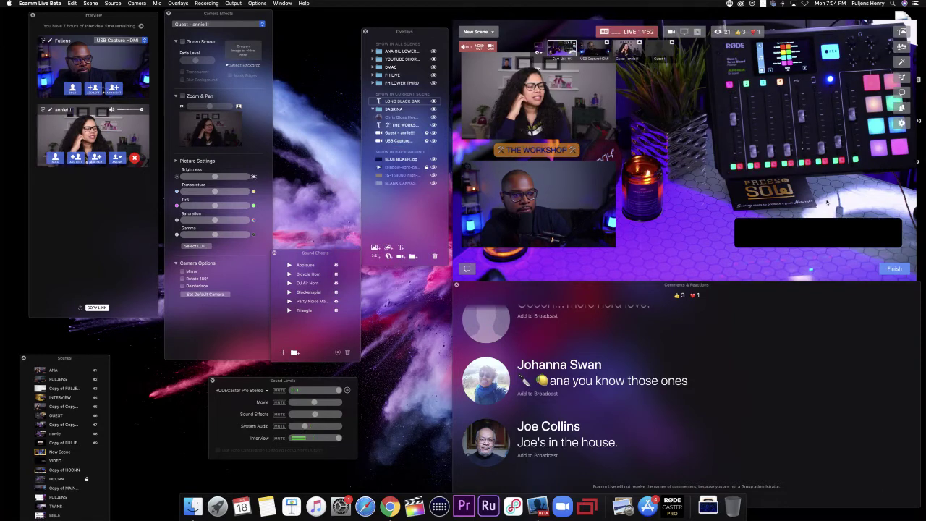
mouse_move(818, 240)
mouse_down()
mouse_move(810, 240)
mouse_move(830, 239)
mouse_up()
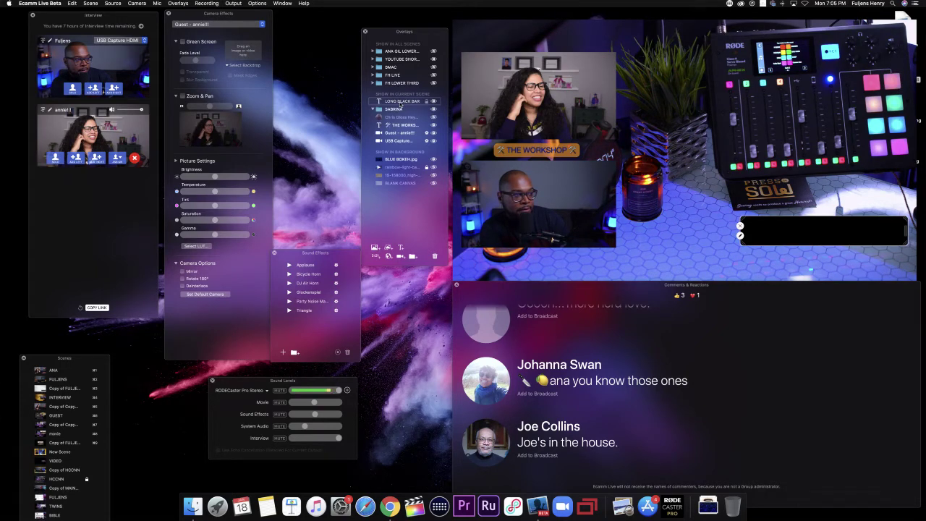
drag(400, 104, 404, 112)
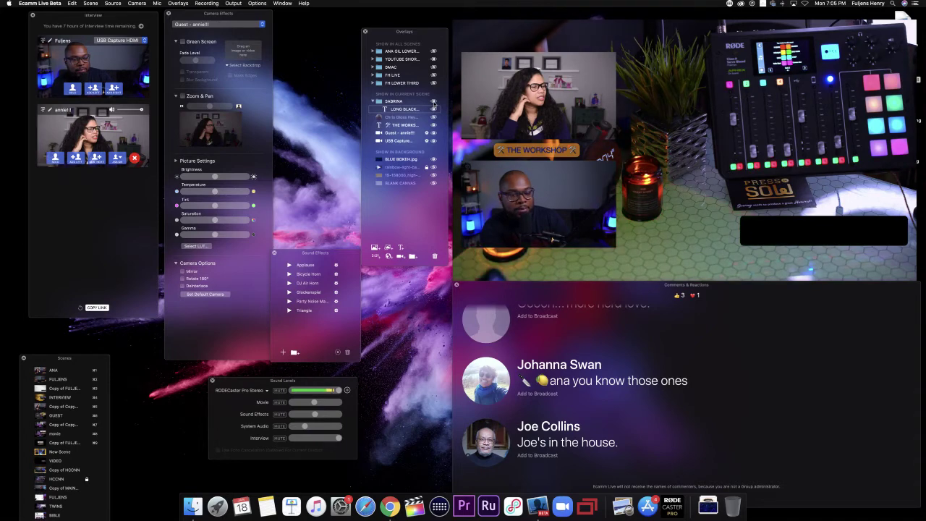
click(434, 107)
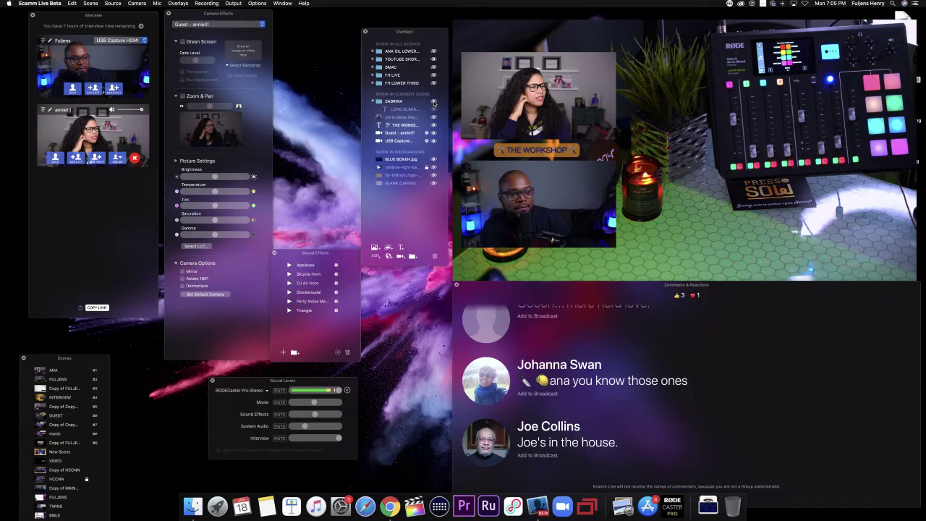
click(433, 107)
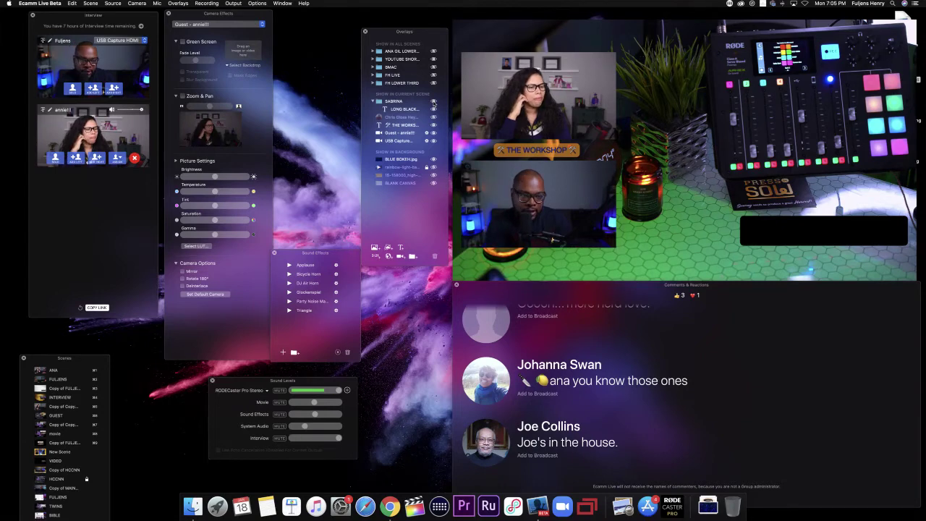
mouse_move(755, 231)
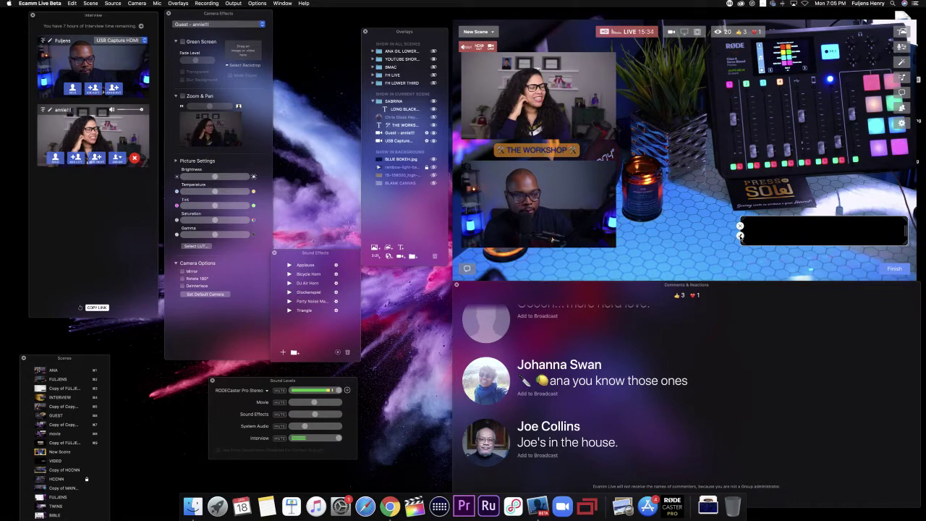
Step: Set the black bar overlay's style to Fly in From Right and save it
click(740, 236)
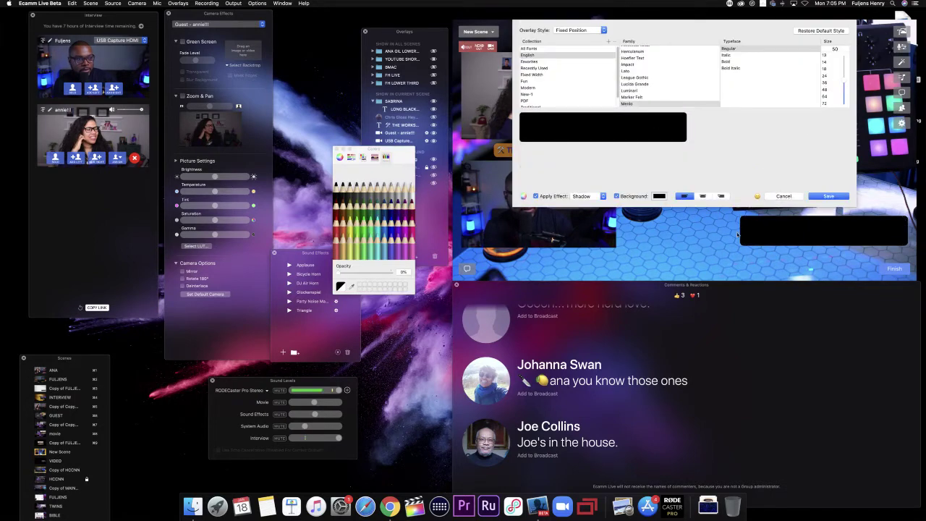
click(581, 30)
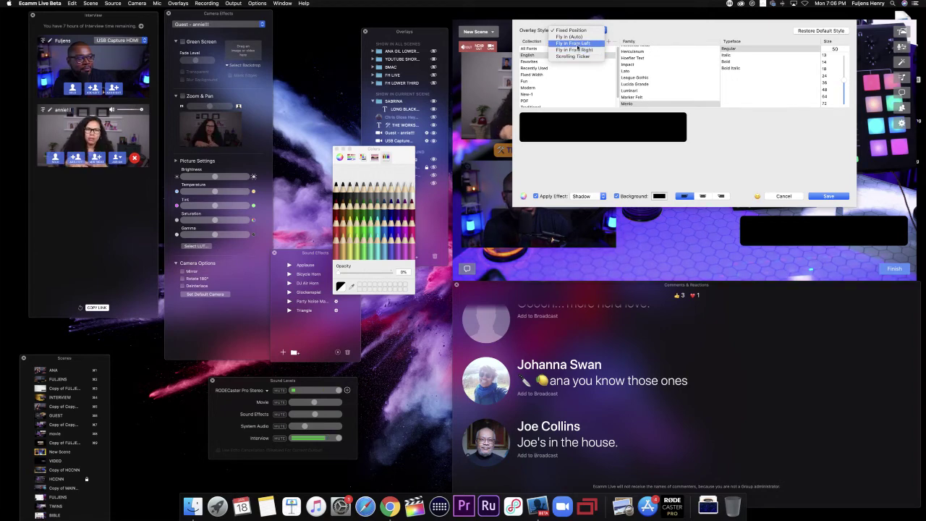
click(578, 50)
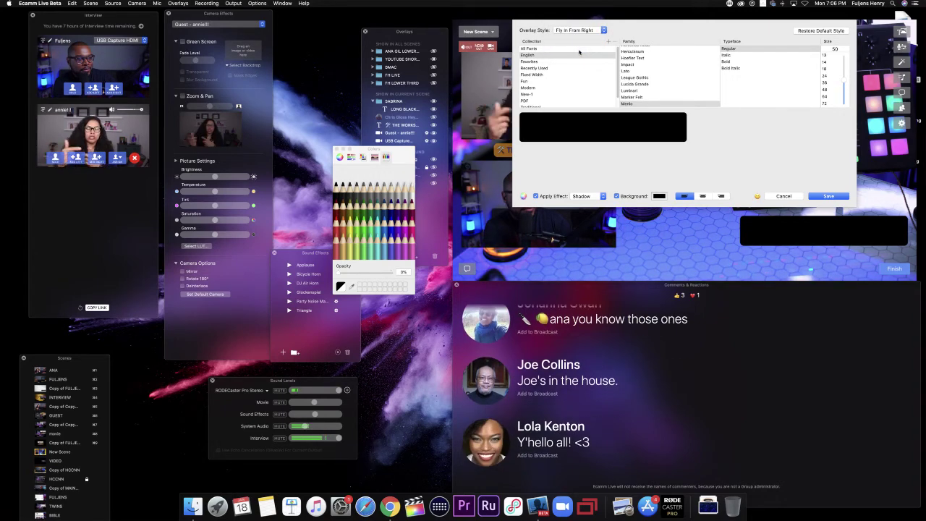
click(837, 196)
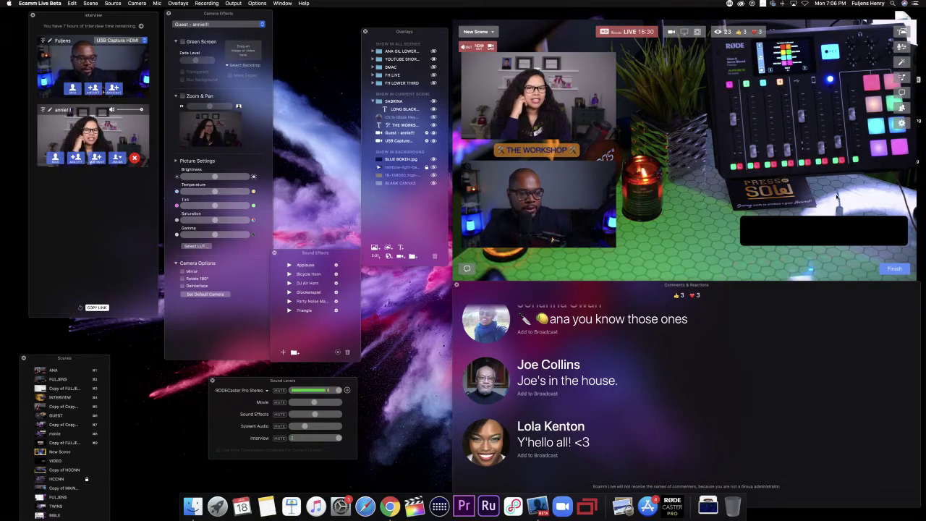
mouse_move(831, 226)
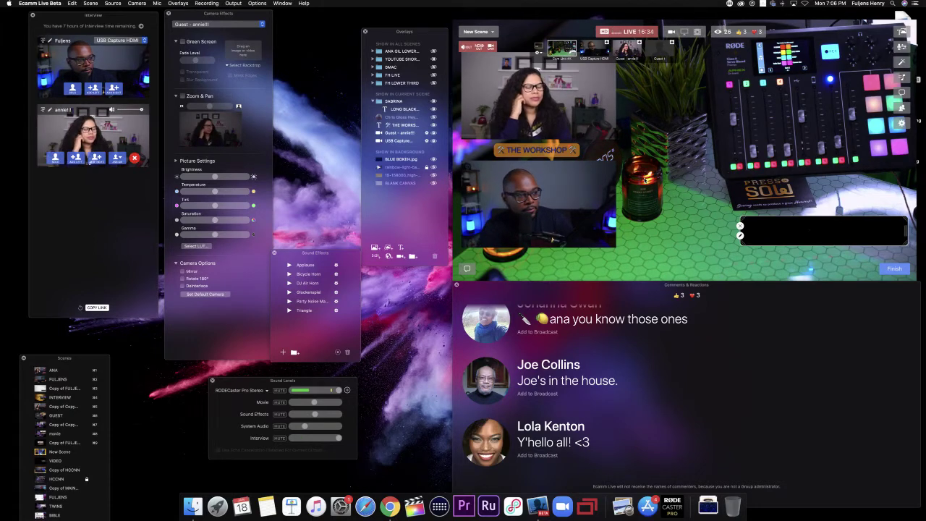
click(433, 109)
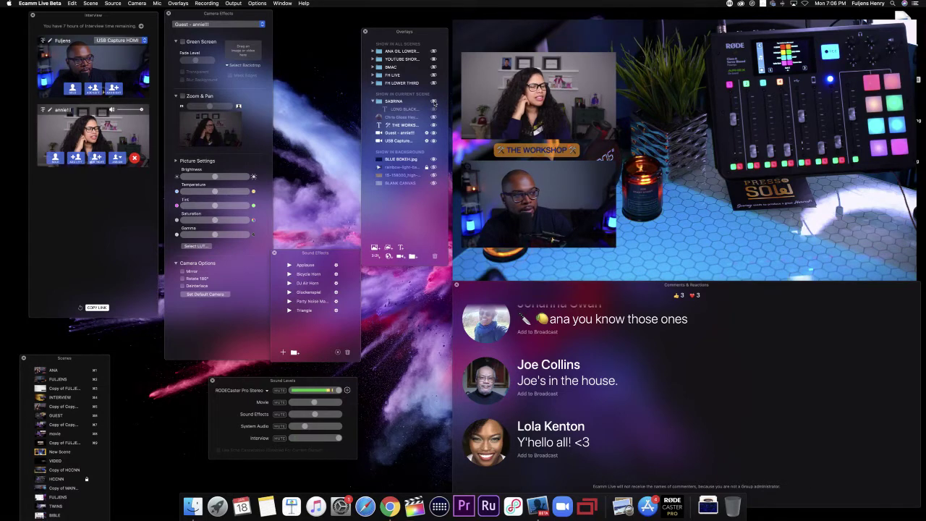
click(433, 107)
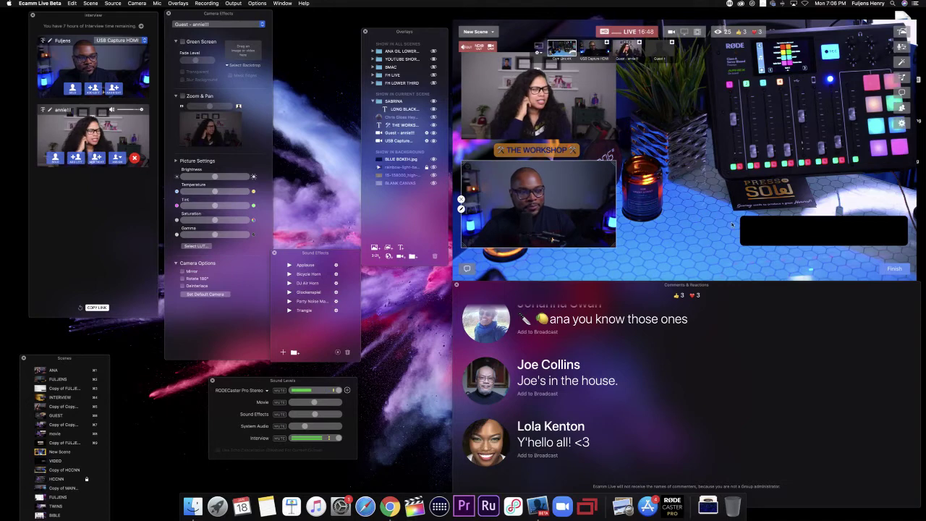
mouse_move(782, 236)
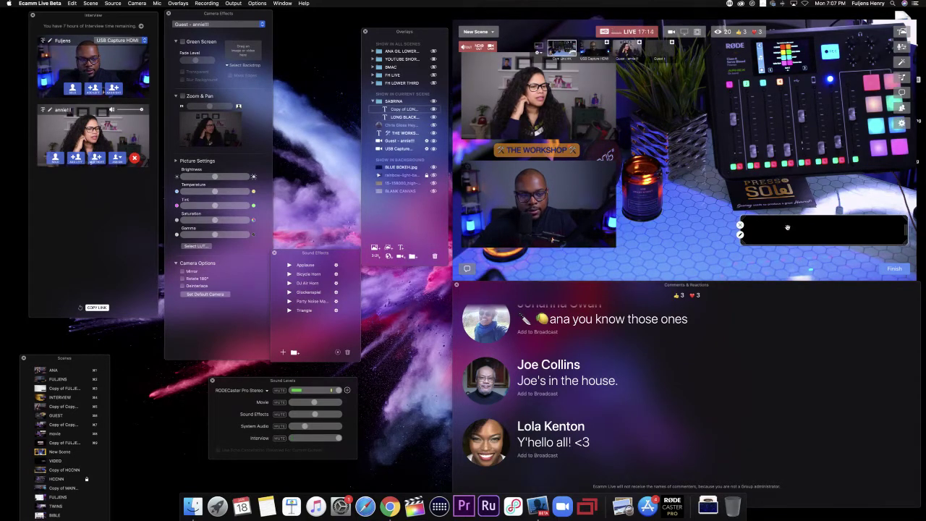
Step: Option-drag a copy of the black bar above-left of the original and save its style
drag(777, 222, 739, 187)
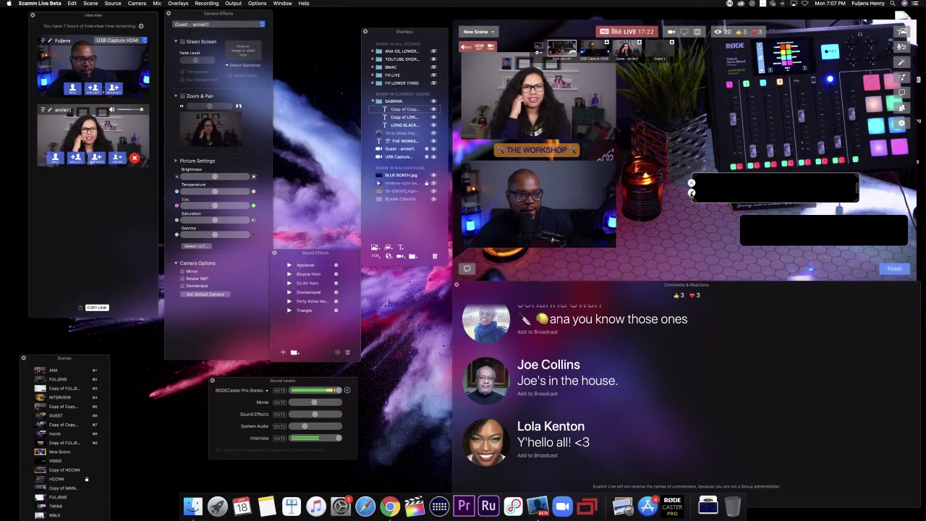
click(692, 192)
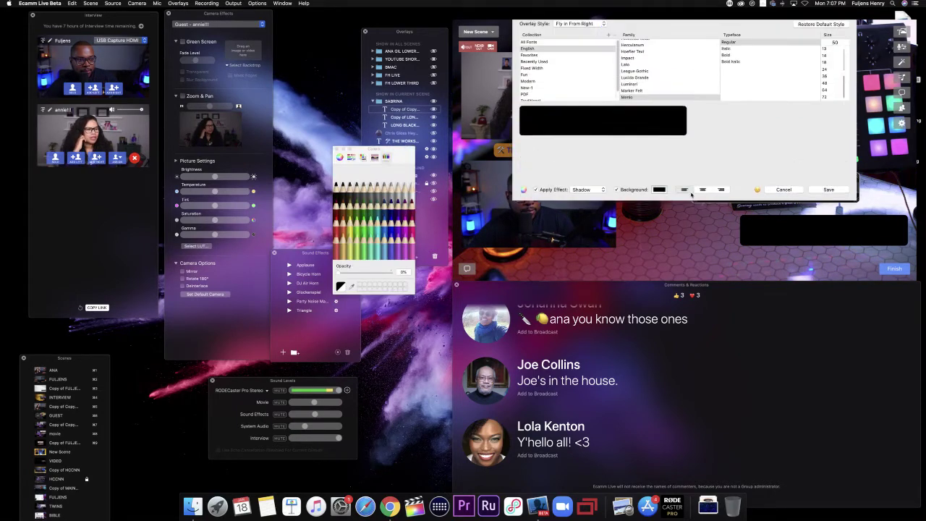
click(830, 196)
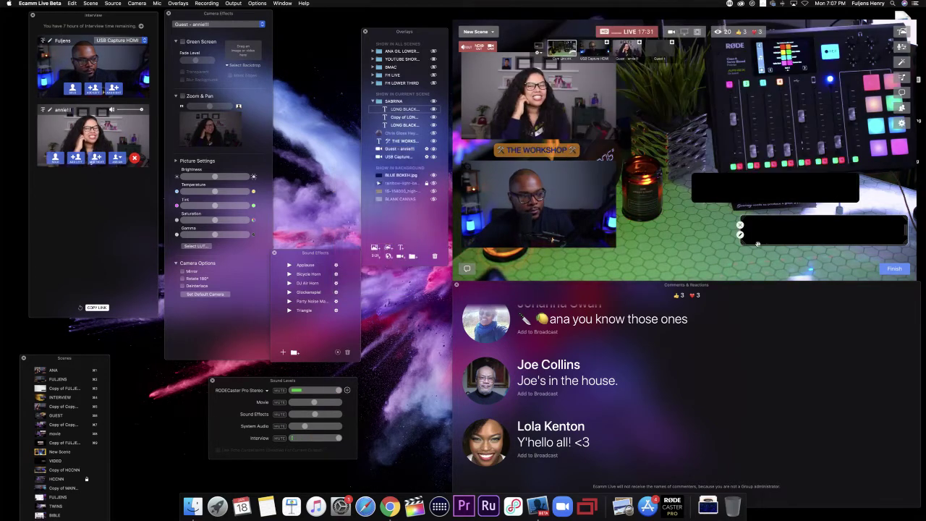
scroll(551, 374, up, 3)
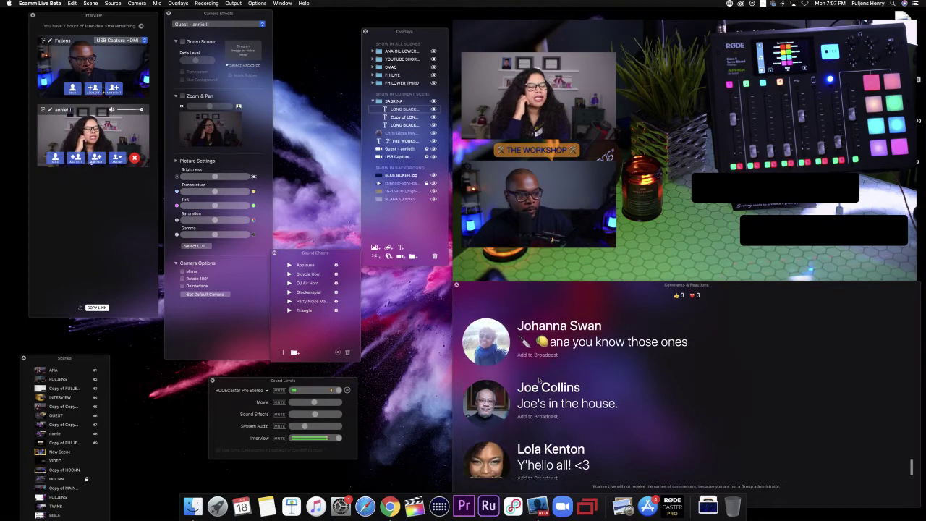
scroll(539, 377, up, 5)
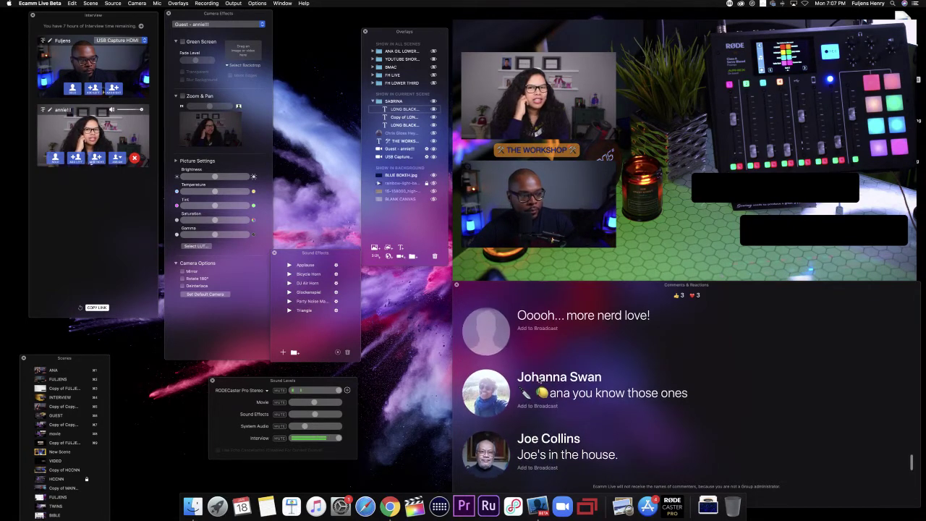
scroll(539, 380, up, 5)
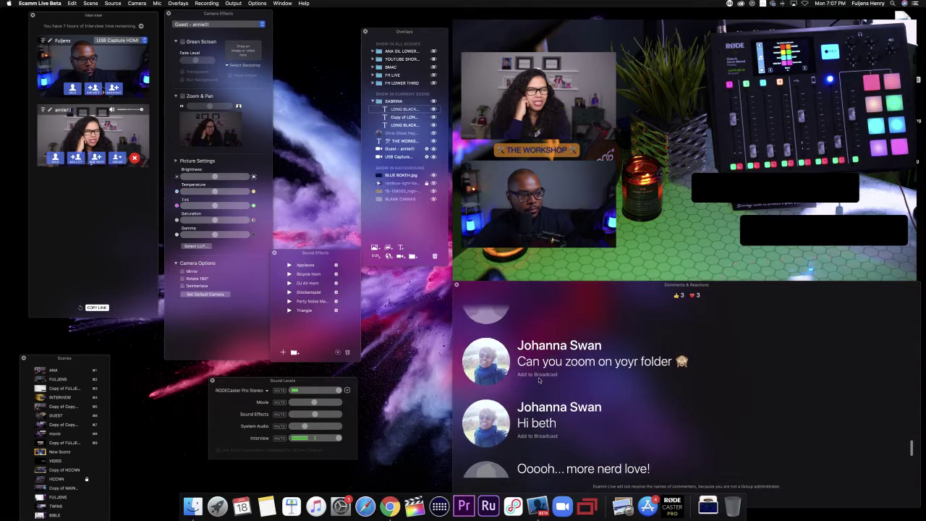
scroll(538, 380, up, 3)
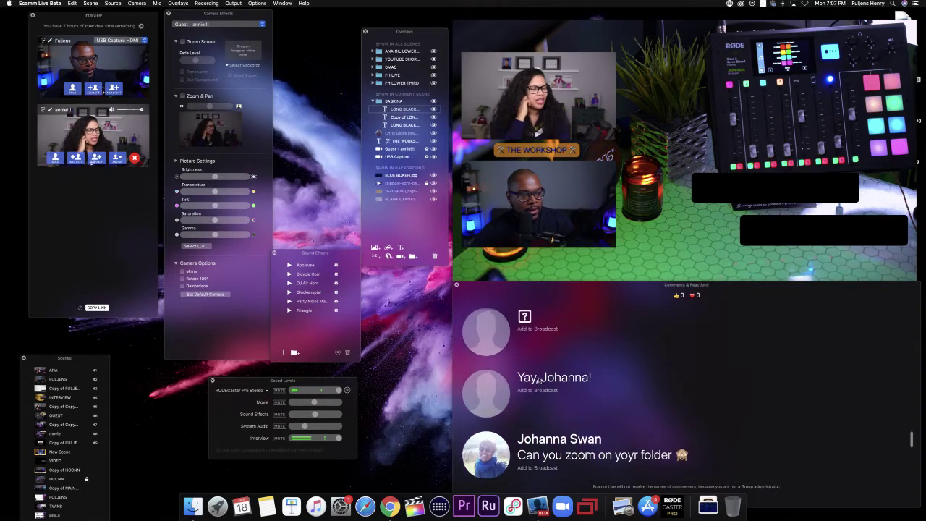
scroll(538, 379, down, 4)
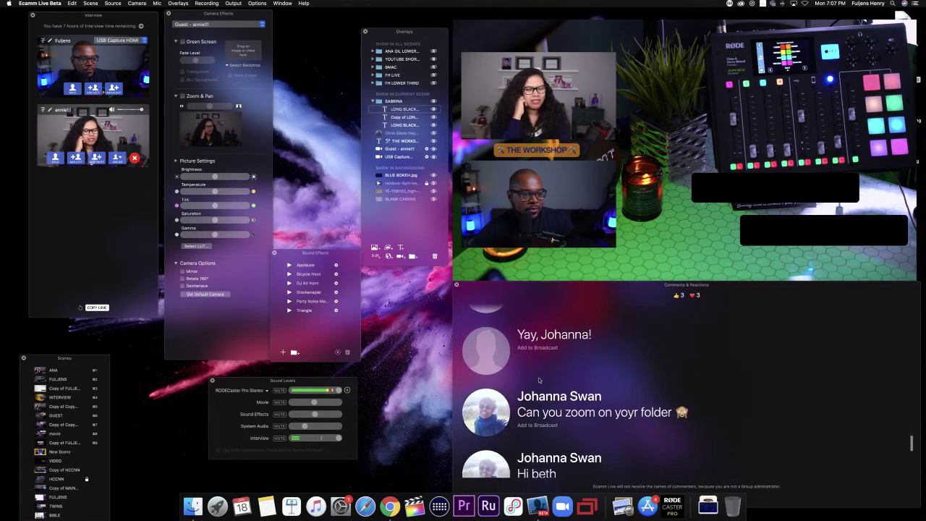
scroll(539, 383, down, 1)
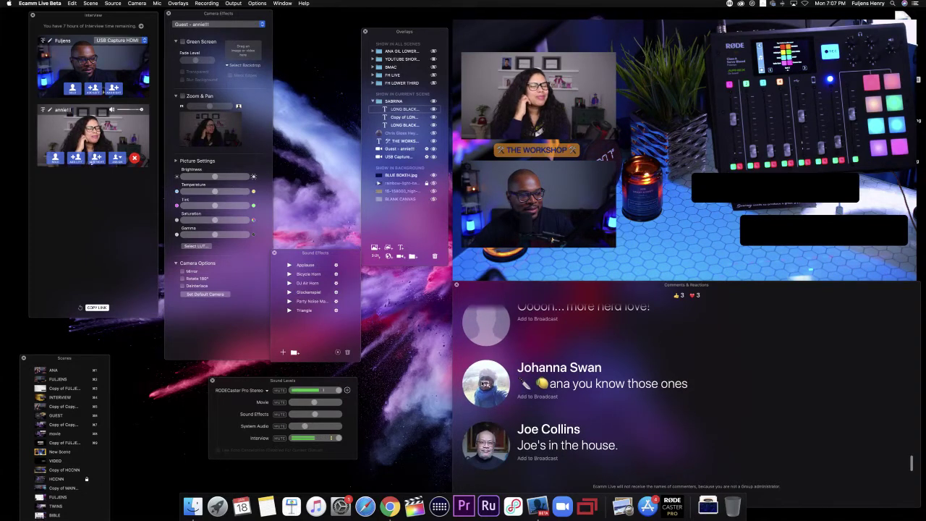
click(485, 412)
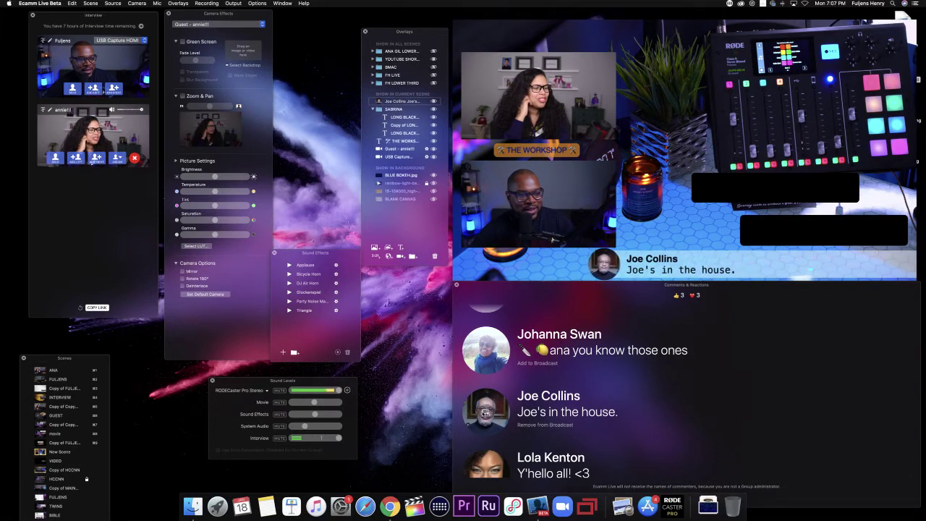
scroll(490, 415, down, 1)
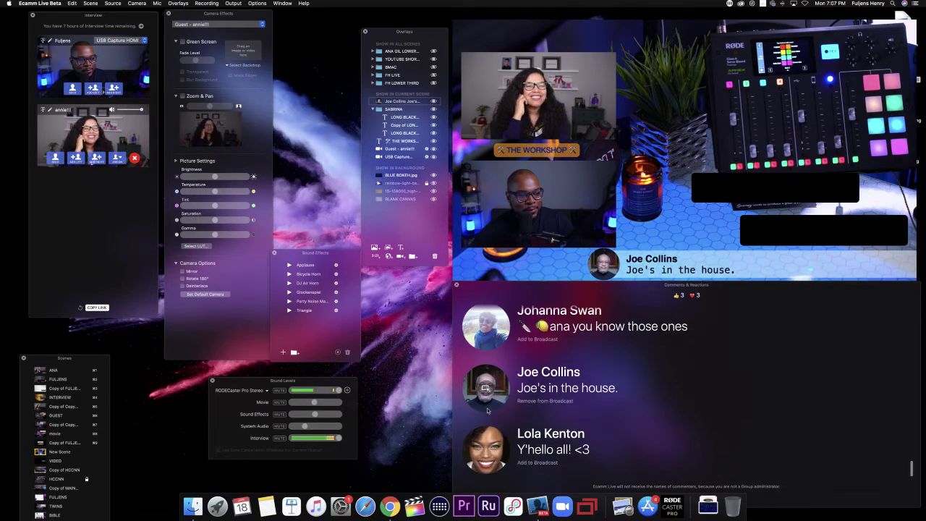
click(487, 449)
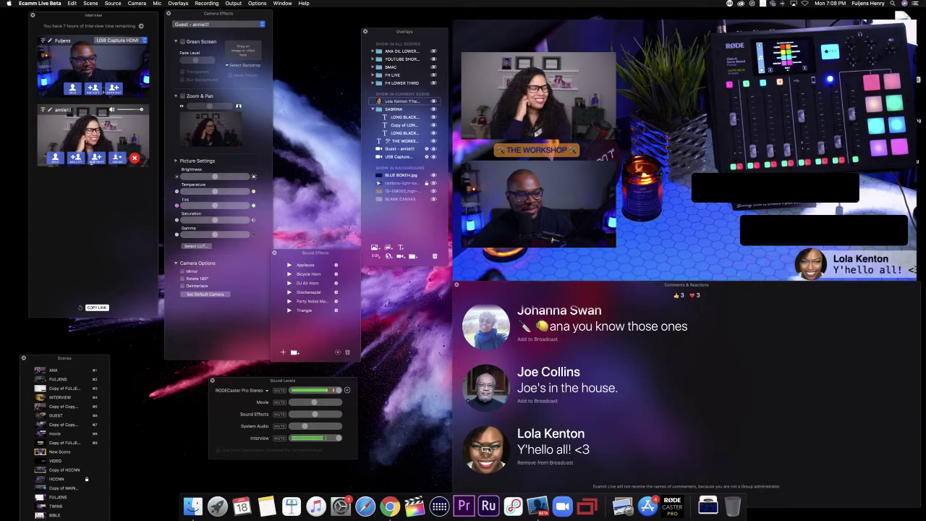
scroll(503, 424, down, 1)
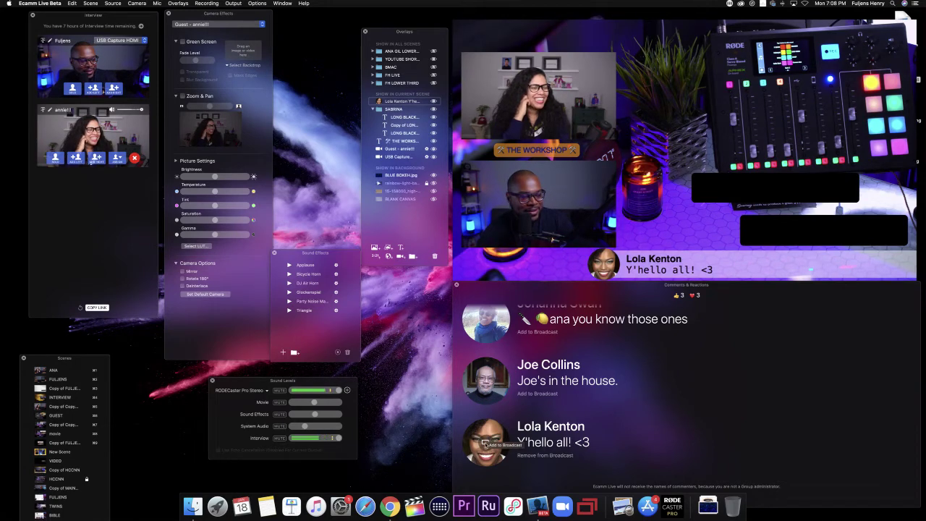
click(486, 445)
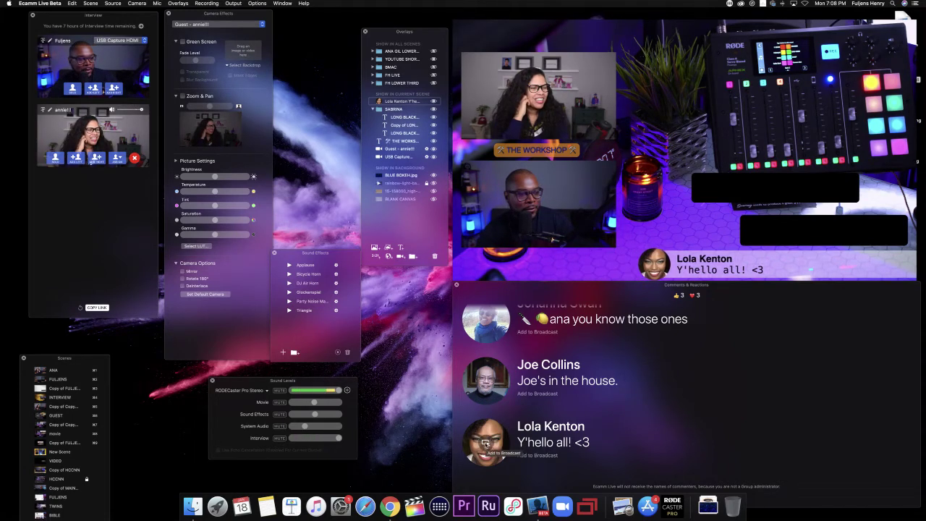
mouse_move(746, 186)
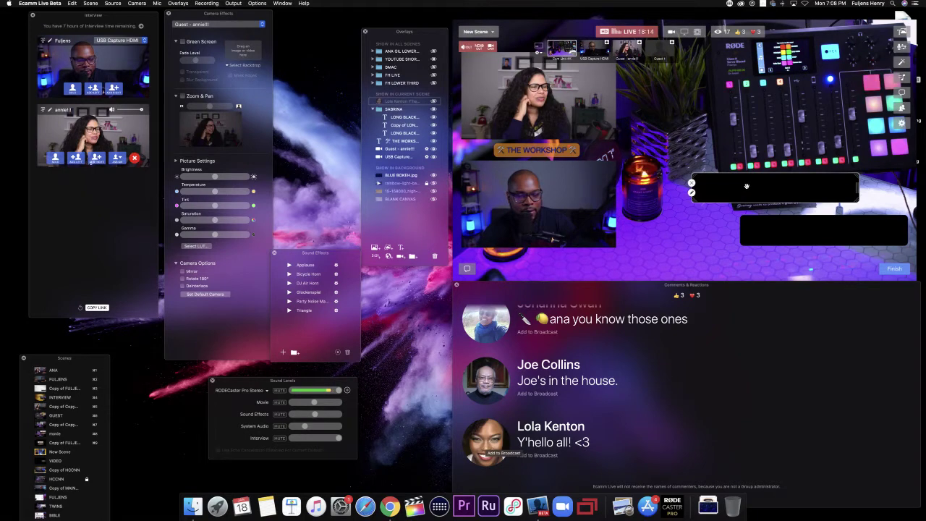
Step: Shift the black bar left and down, then open the LONG BLACK BAR title's style editor
drag(747, 186, 725, 221)
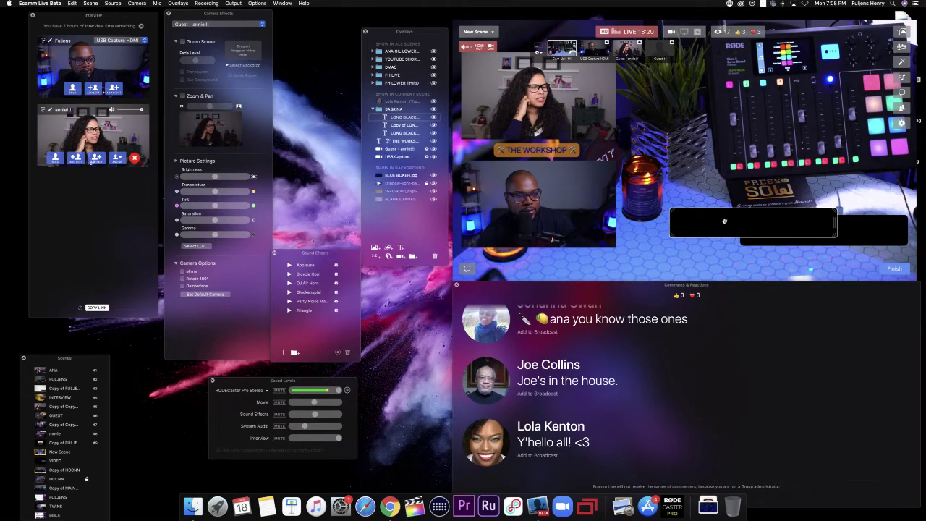
mouse_move(738, 223)
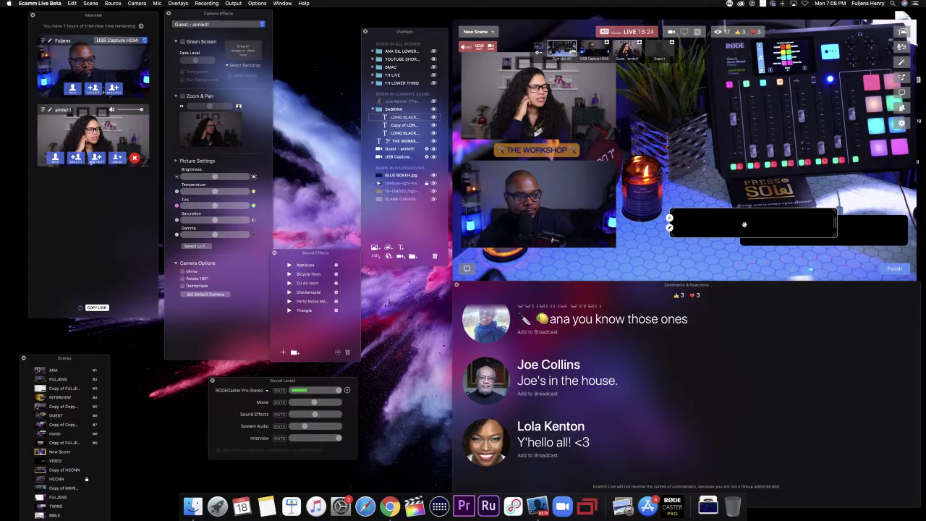
click(611, 208)
double_click(631, 210)
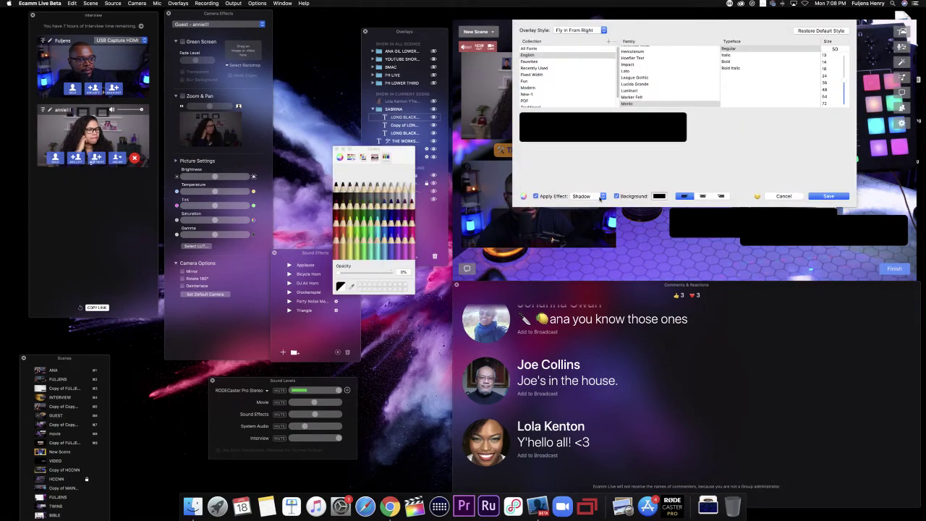
click(616, 196)
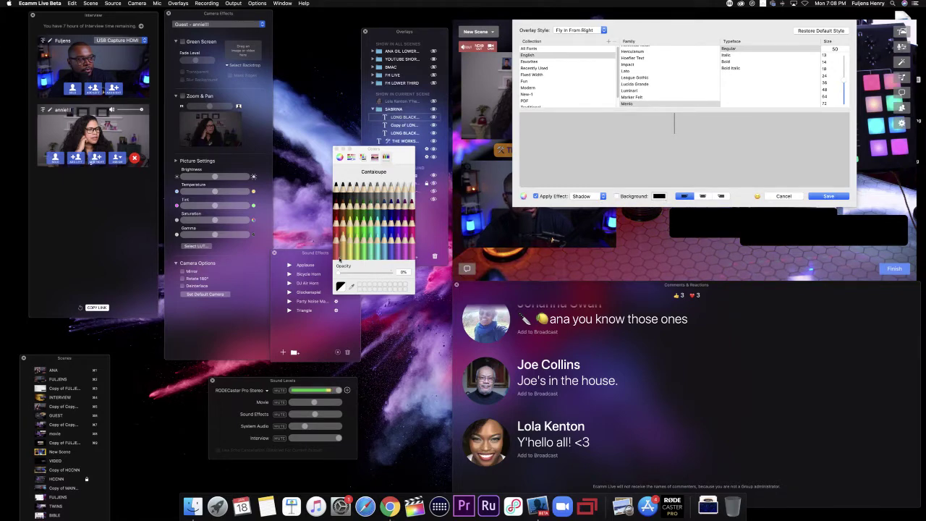
drag(339, 272, 401, 269)
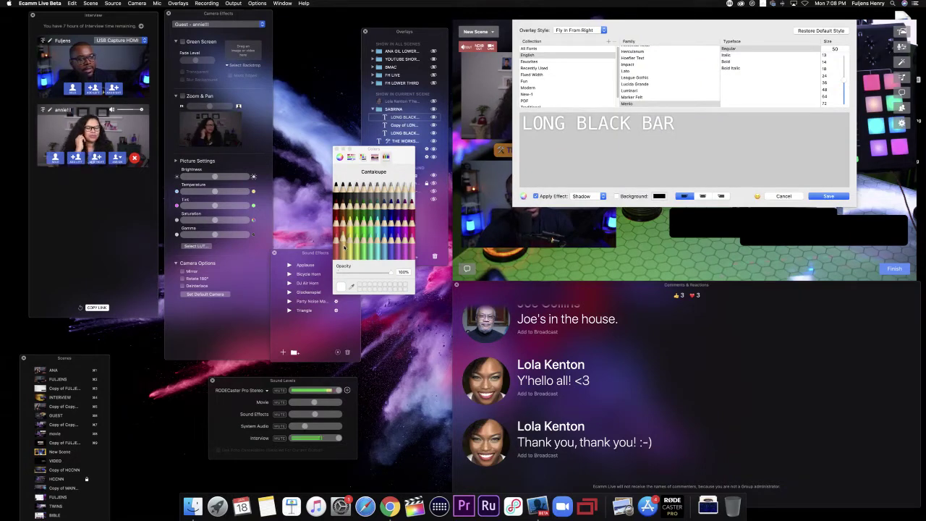
click(344, 246)
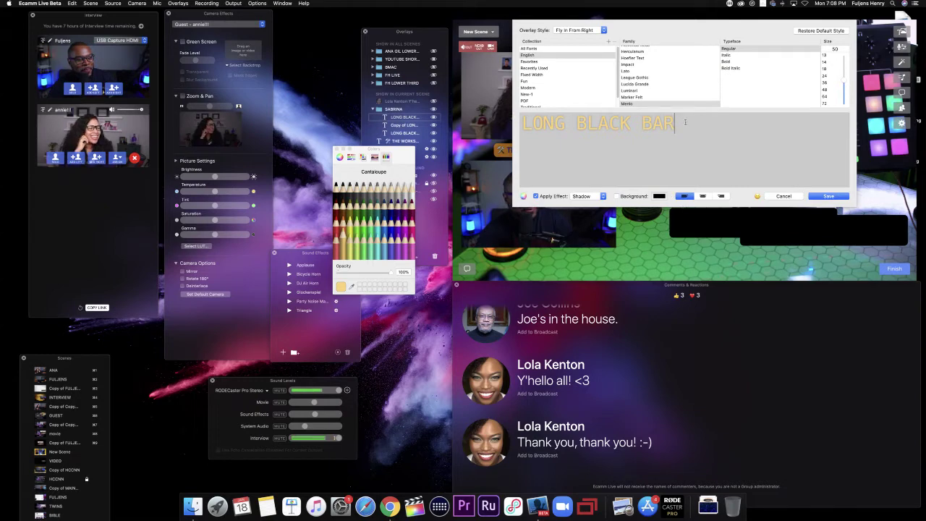
drag(529, 123, 524, 124)
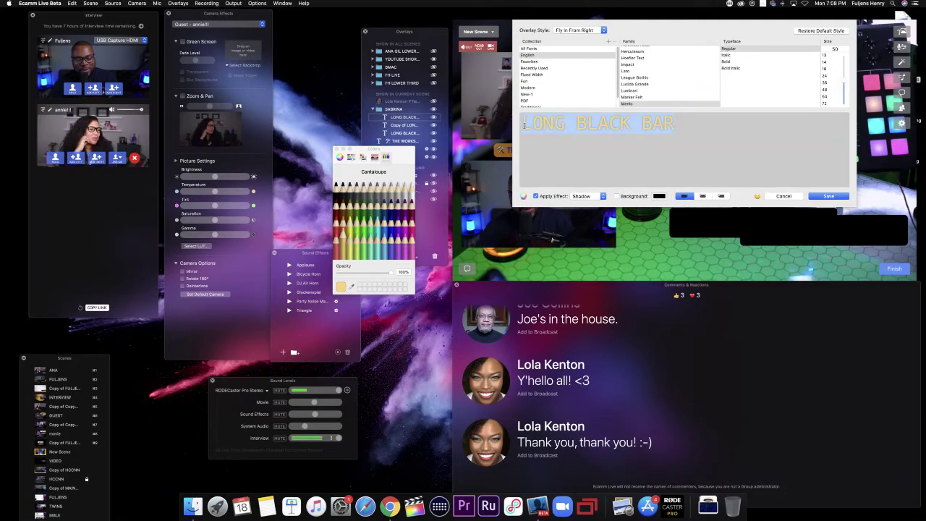
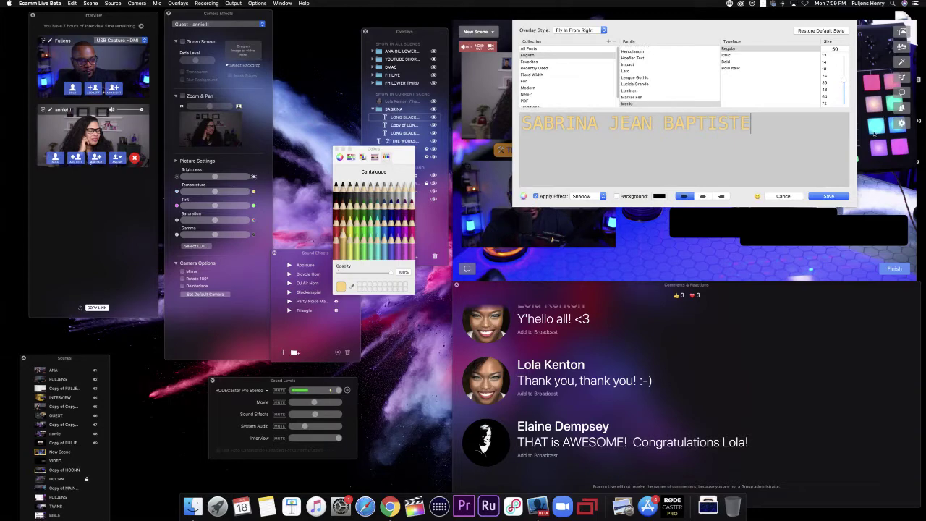
click(828, 196)
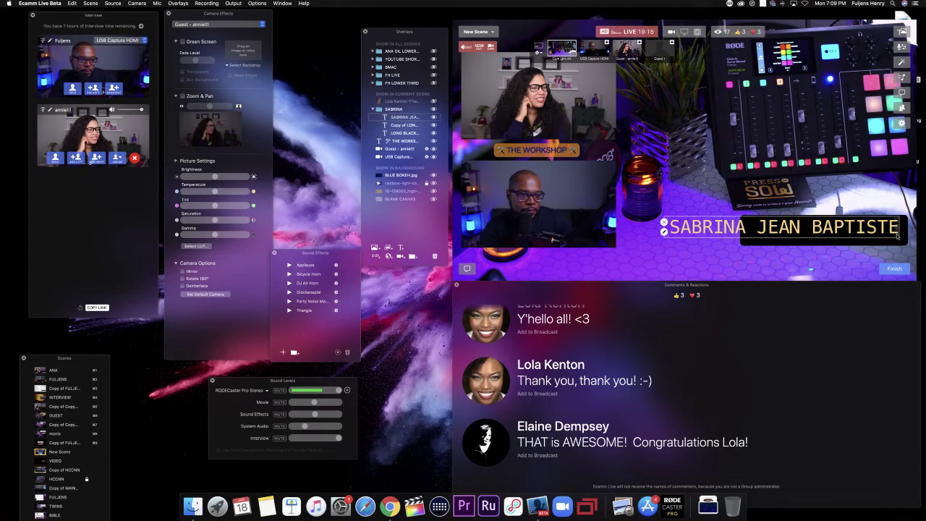
Step: Shrink the name title and reduce its font size in the style editor
drag(897, 236, 838, 231)
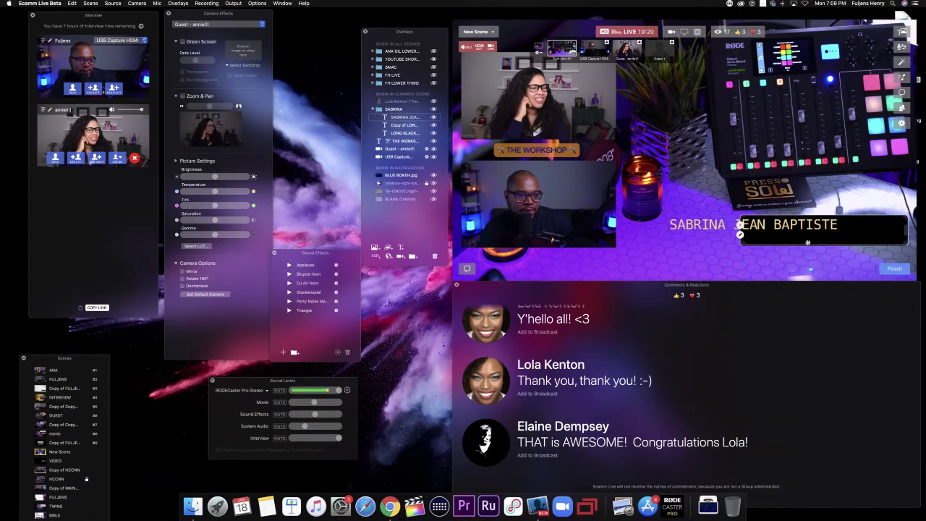
double_click(663, 226)
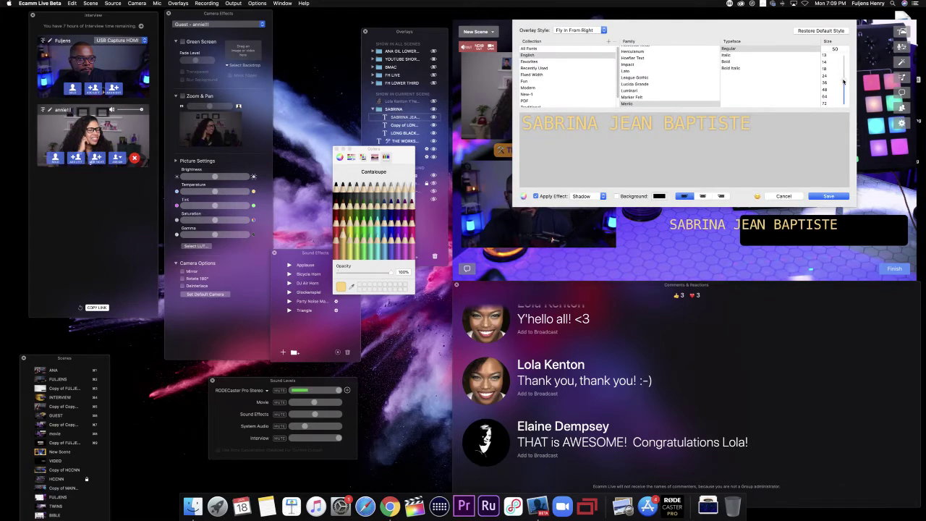
click(843, 82)
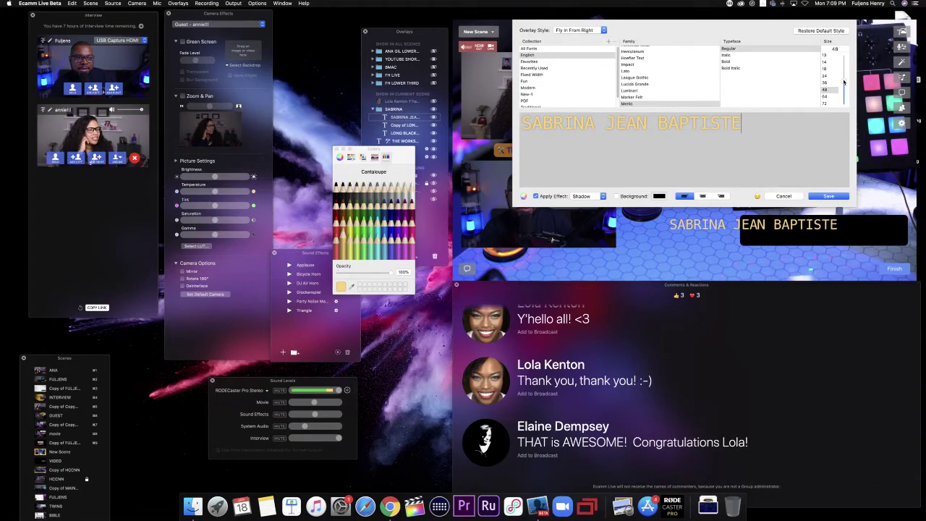
scroll(844, 81, up, 2)
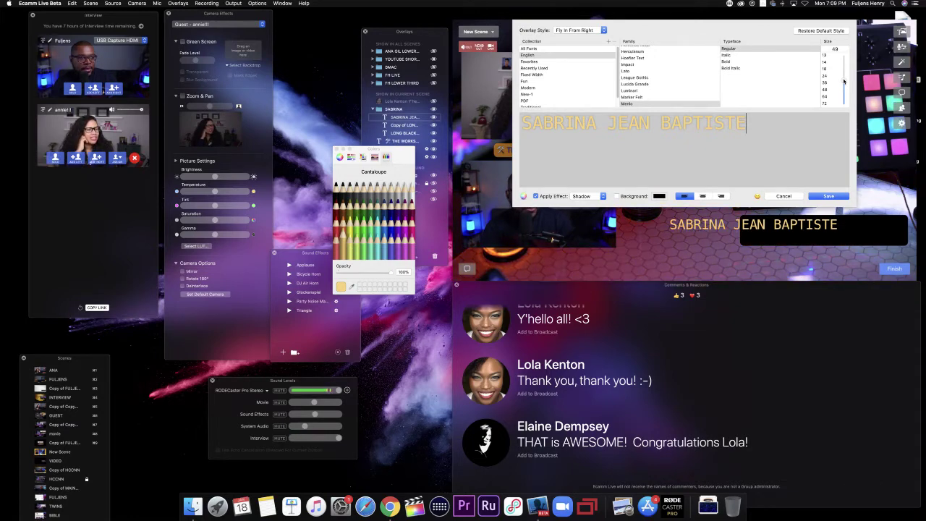
scroll(843, 82, down, 2)
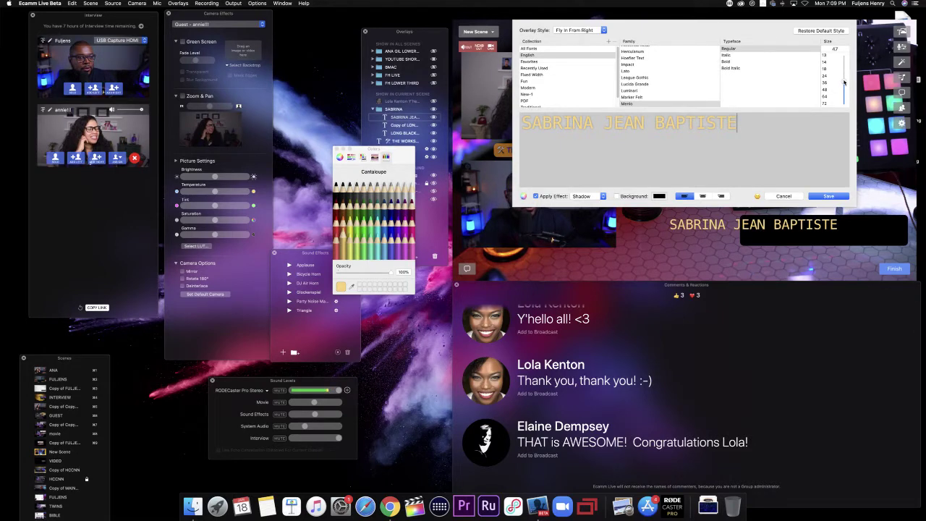
scroll(844, 82, down, 1)
scroll(843, 82, down, 5)
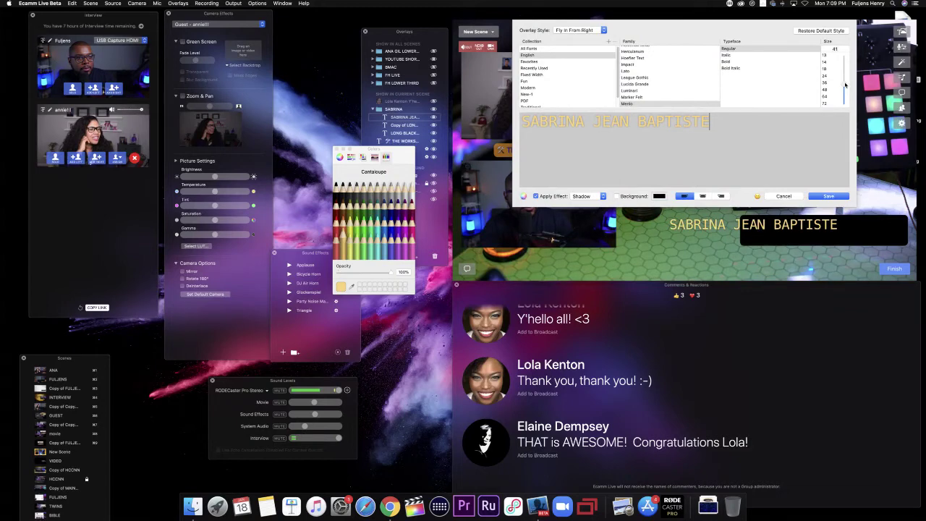
scroll(845, 86, down, 1)
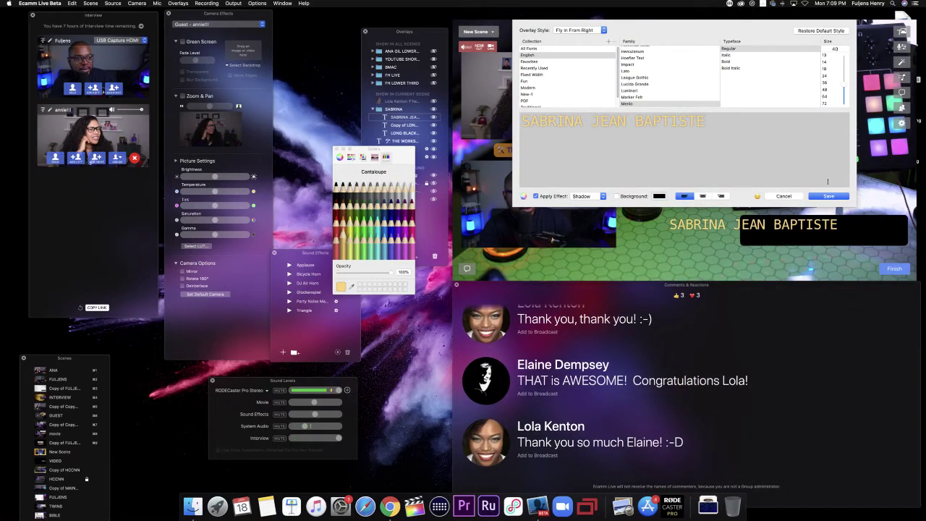
click(829, 196)
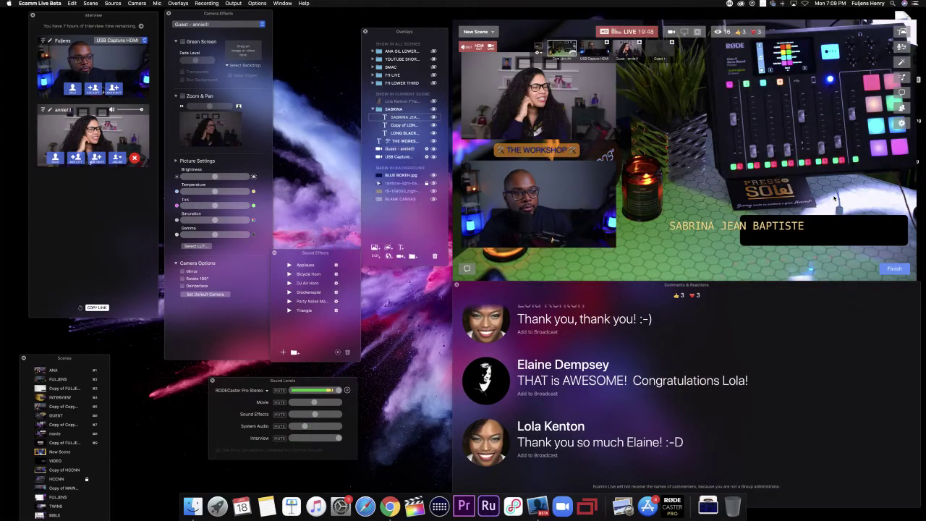
Step: Move the title onto the black bar, set its font size to 44, and nudge it into place
mouse_move(715, 228)
drag(715, 228, 800, 232)
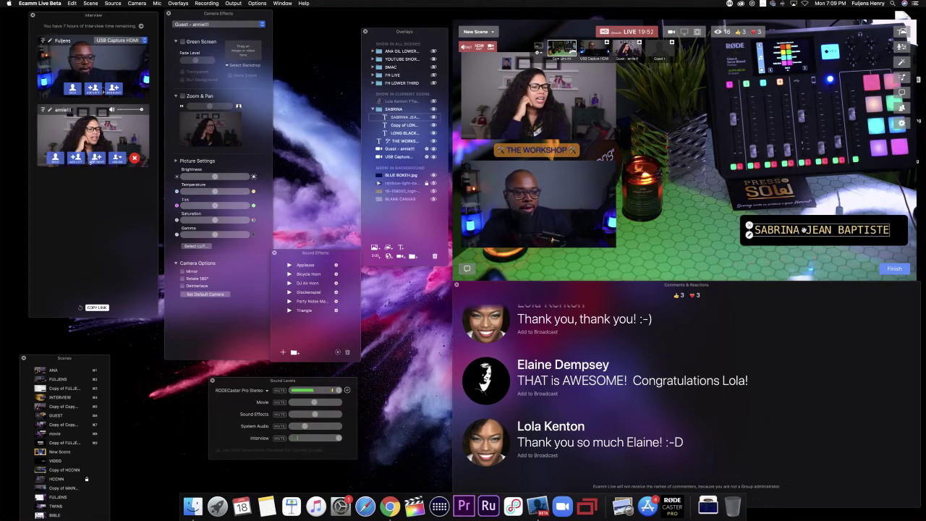
double_click(800, 231)
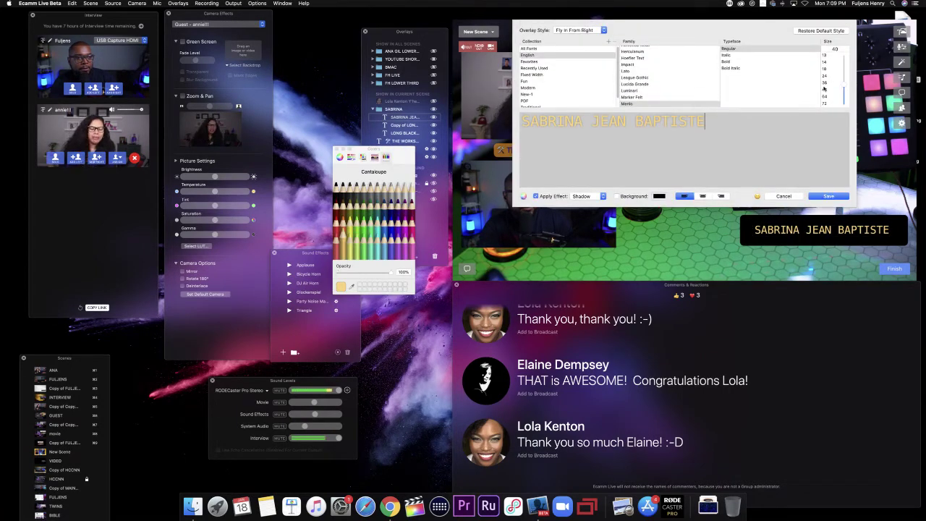
drag(844, 85, 843, 83)
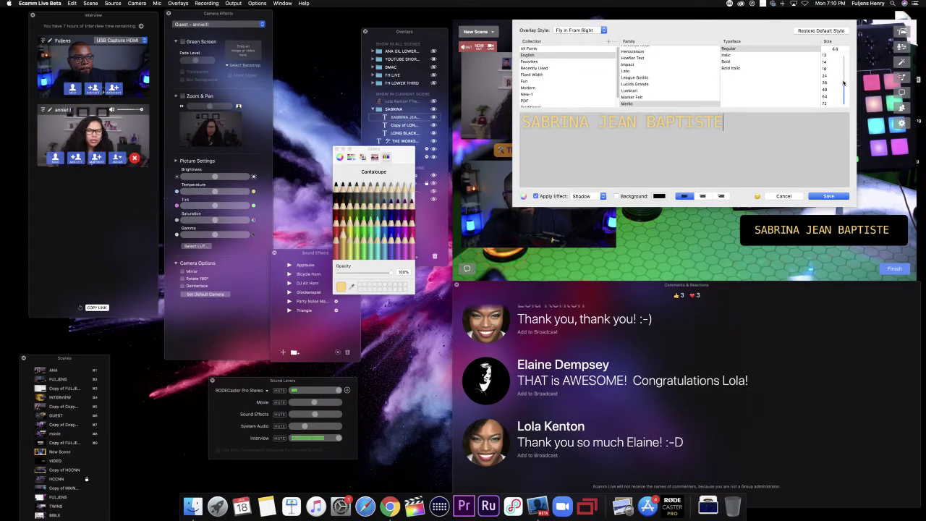
click(836, 197)
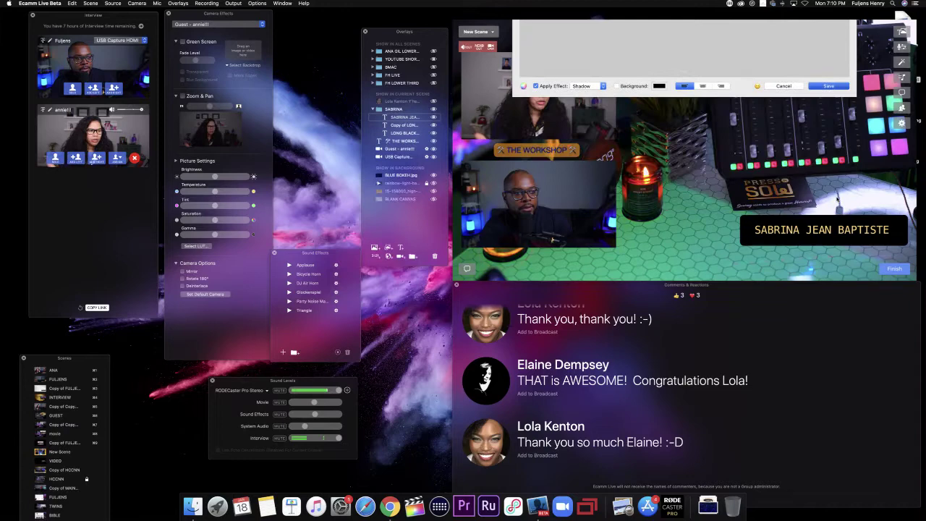
mouse_move(812, 233)
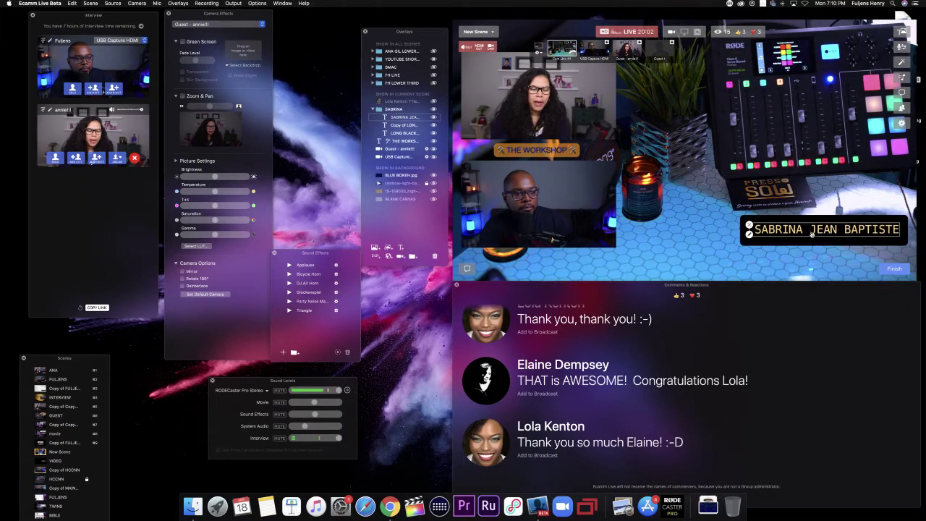
double_click(812, 233)
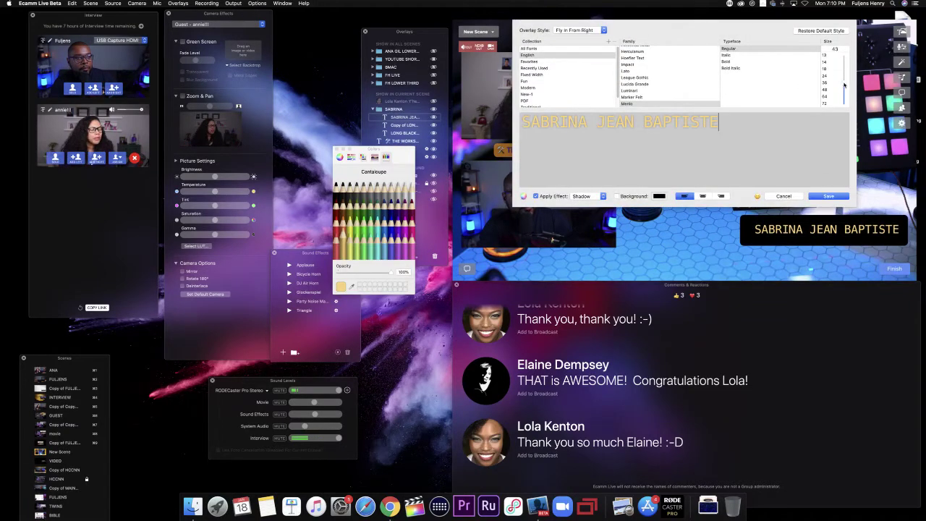
scroll(844, 85, up, 2)
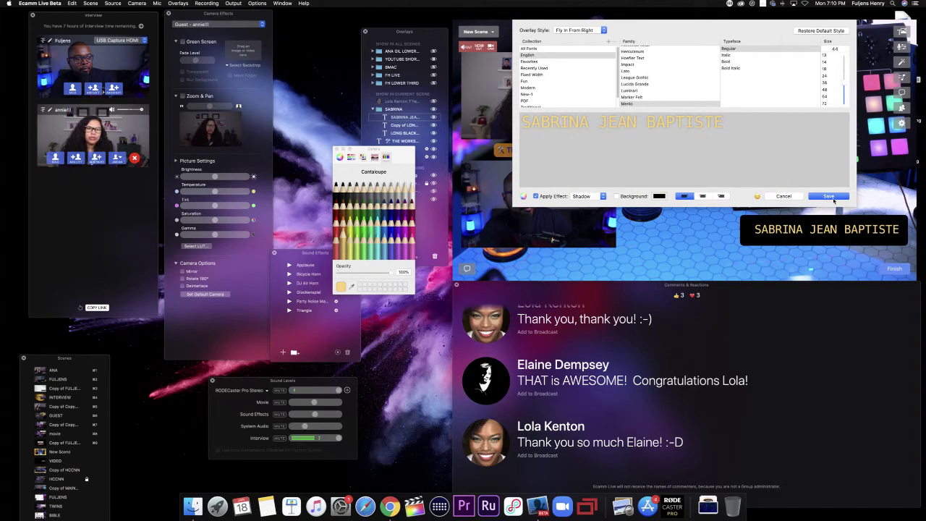
click(832, 196)
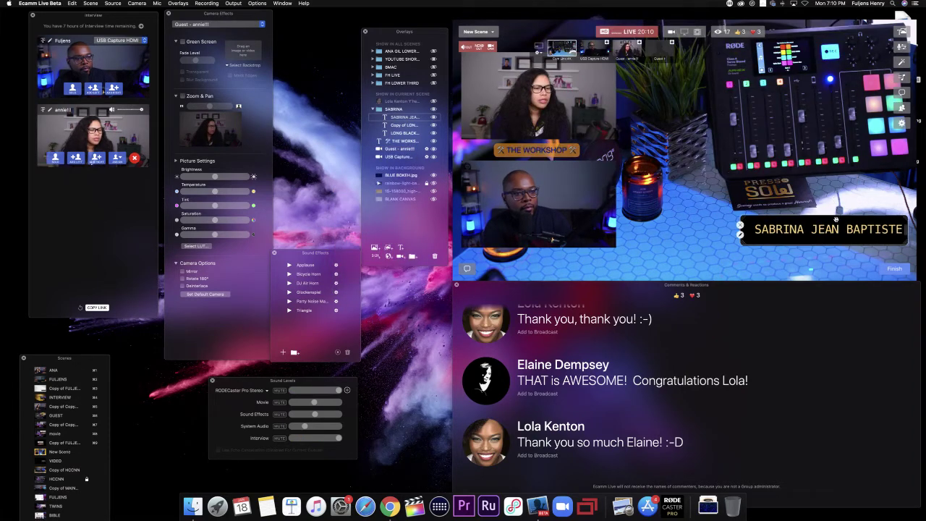
drag(828, 229, 824, 230)
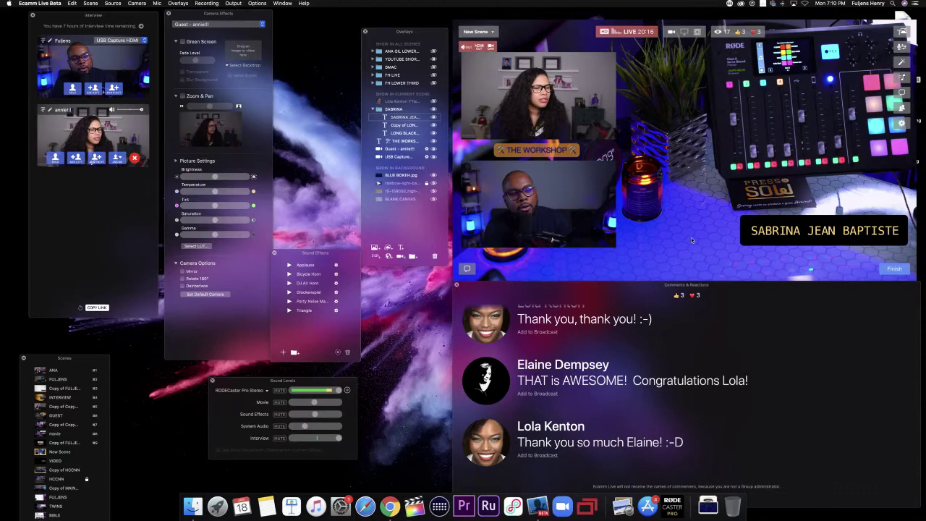
click(779, 235)
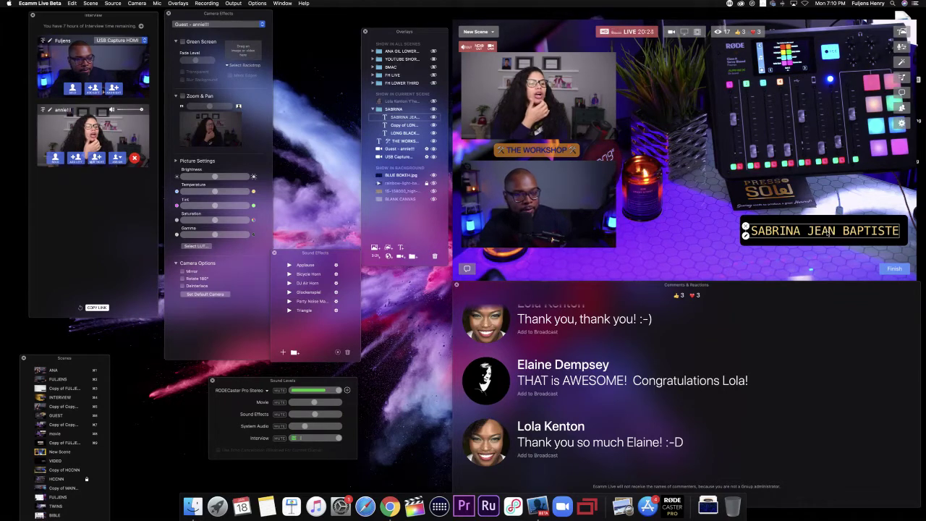
mouse_move(831, 231)
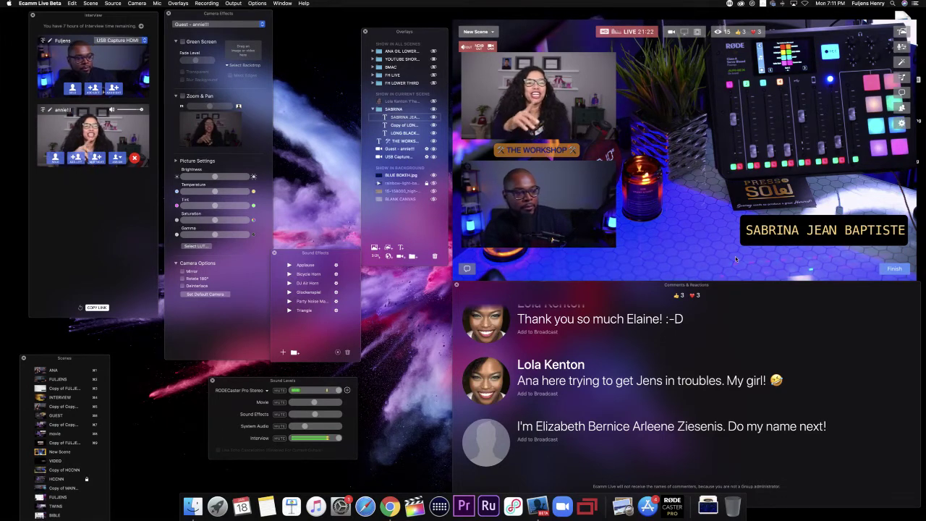
Step: Briefly air the teasing and name-request comments, then put the mental health lives question on air
mouse_move(637, 279)
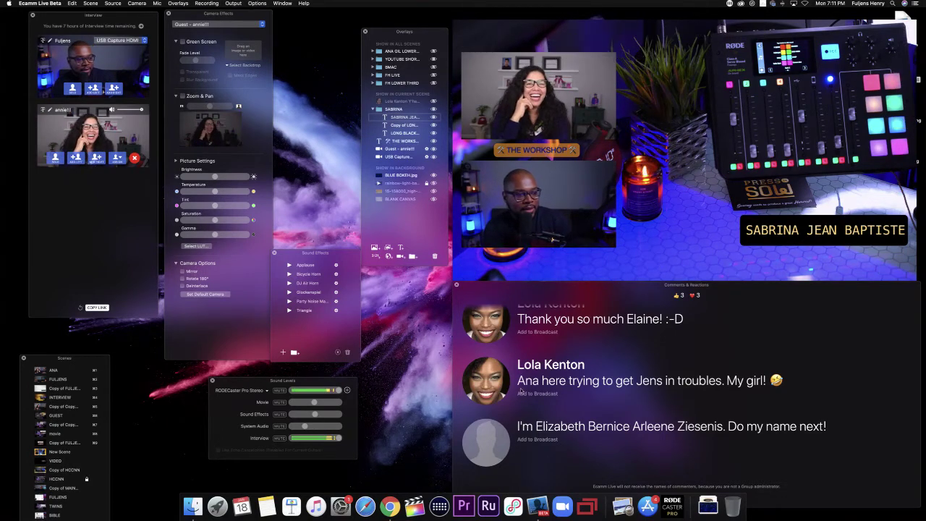
click(487, 383)
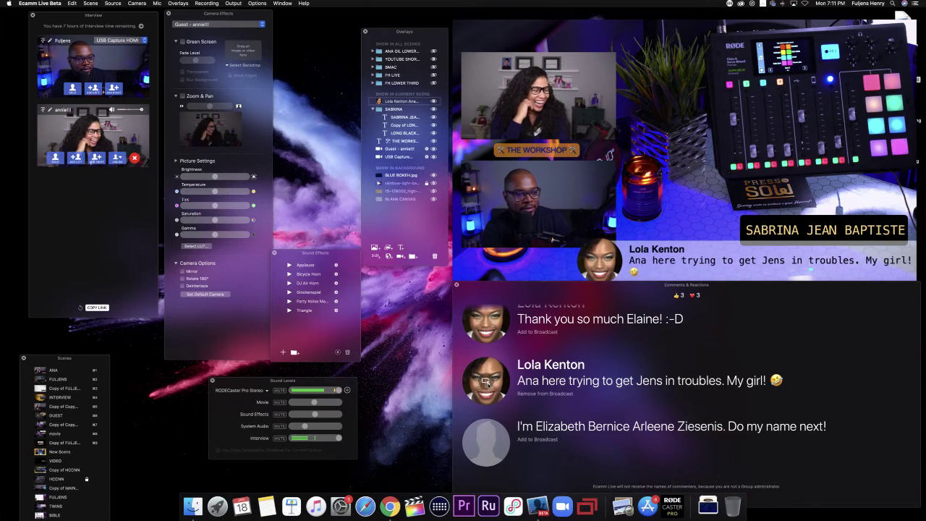
click(487, 383)
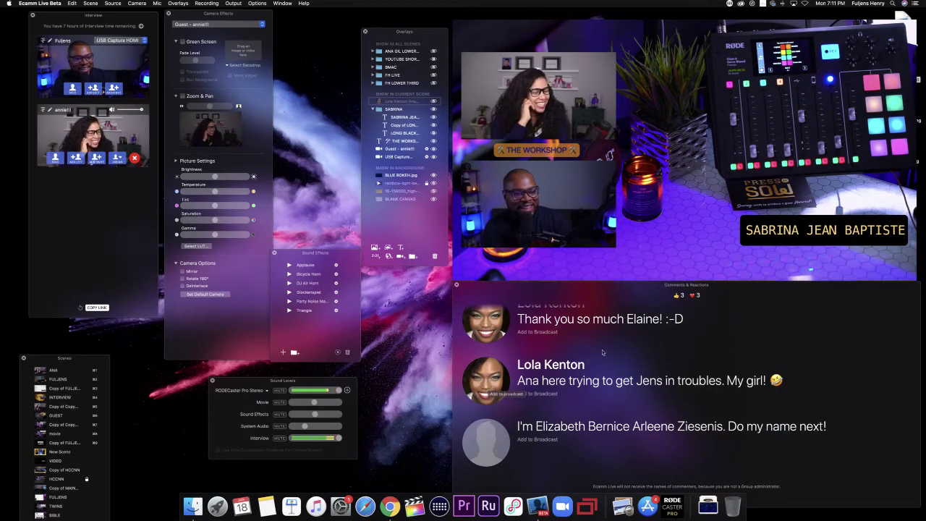
mouse_move(786, 230)
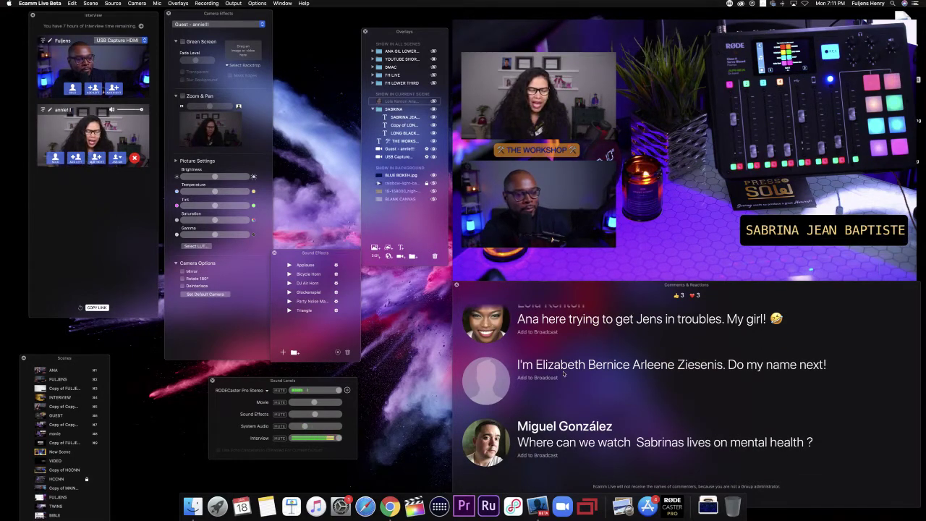
mouse_move(498, 374)
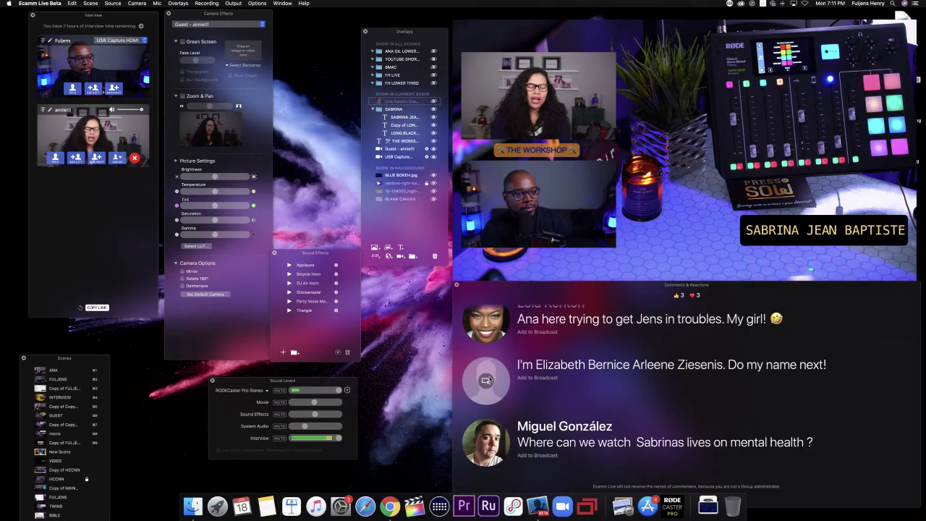
click(486, 380)
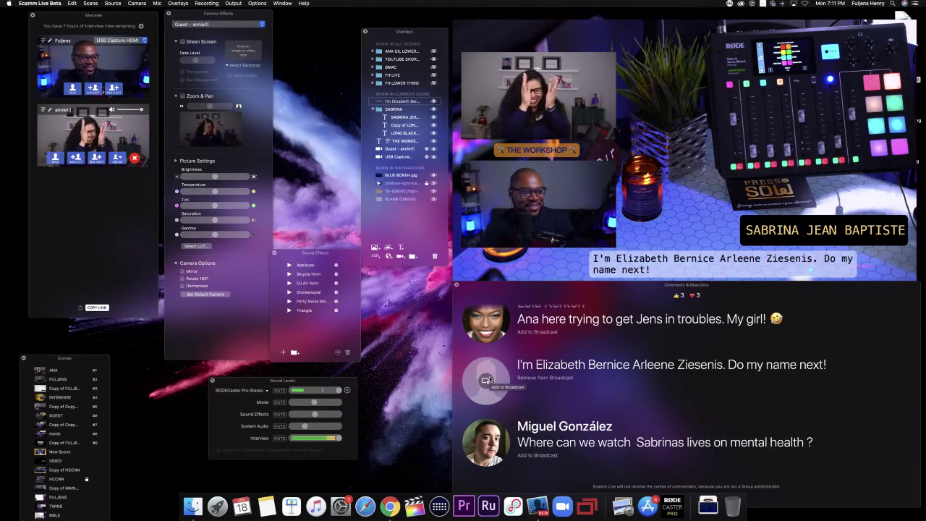
click(486, 380)
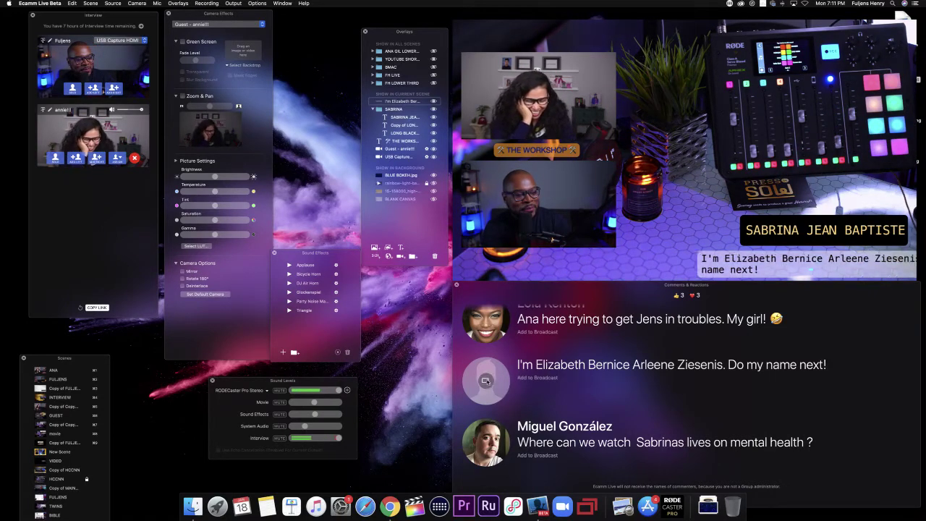
click(486, 443)
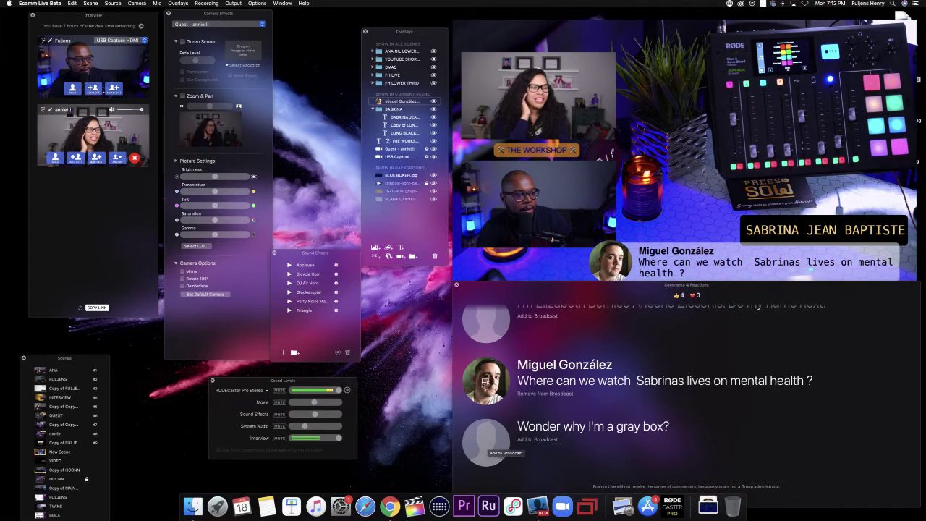
Step: Remove the viewer's mental health question from the broadcast
click(485, 381)
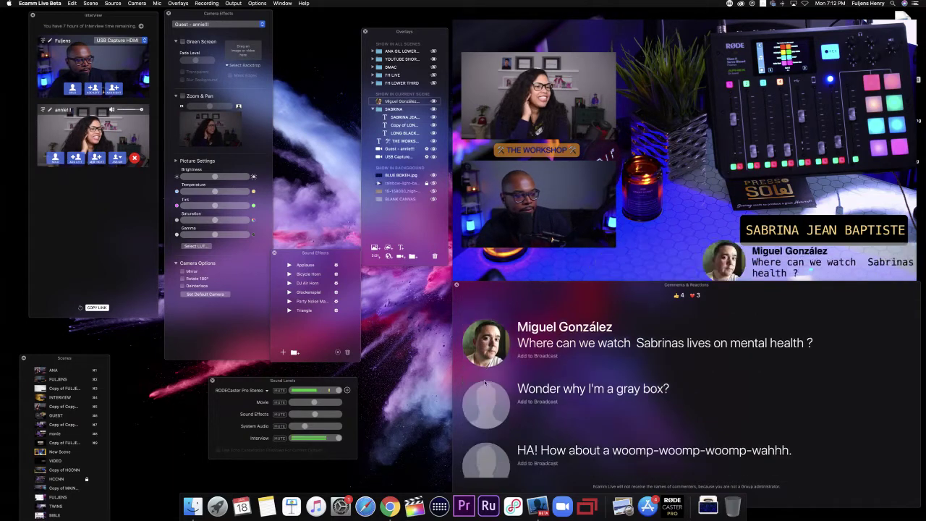
scroll(492, 377, up, 2)
scroll(495, 383, down, 2)
scroll(497, 405, up, 2)
scroll(496, 427, down, 2)
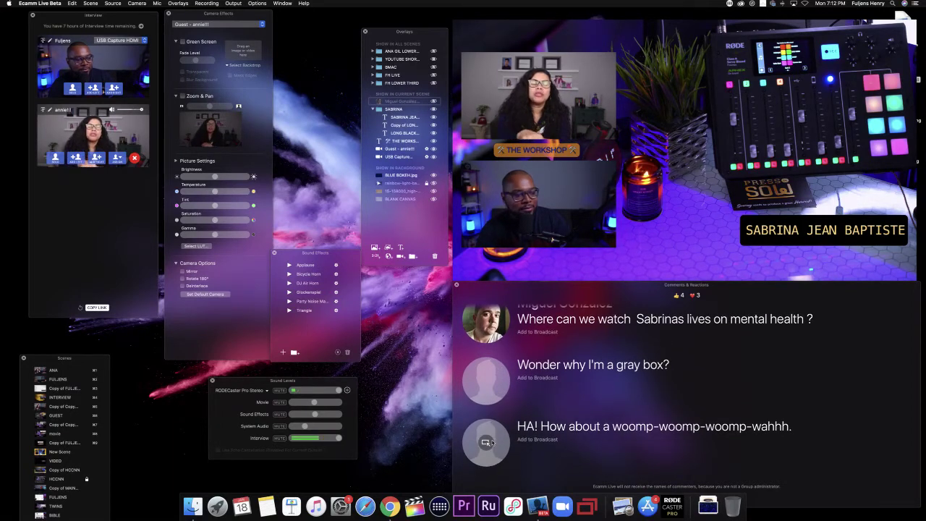
Step: Briefly show the producer/host lower-third overlay on air, then hide it again
click(434, 51)
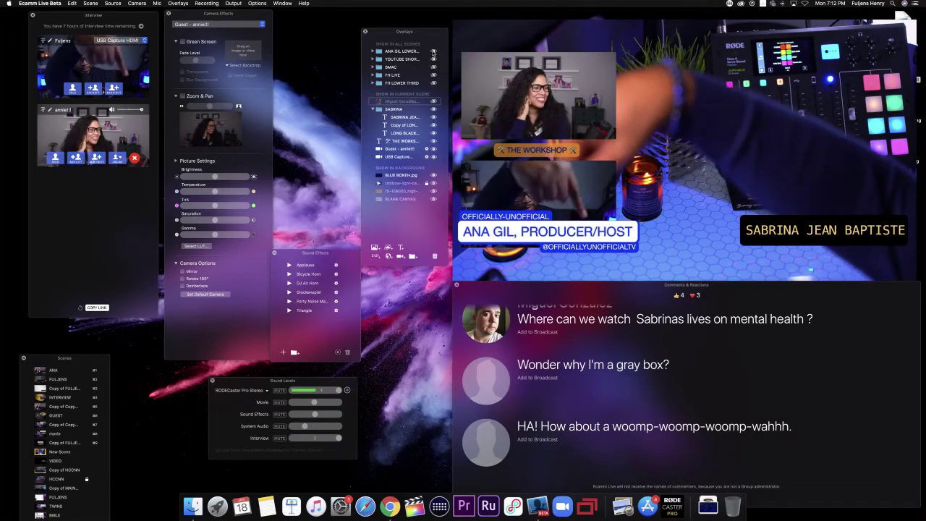
click(434, 51)
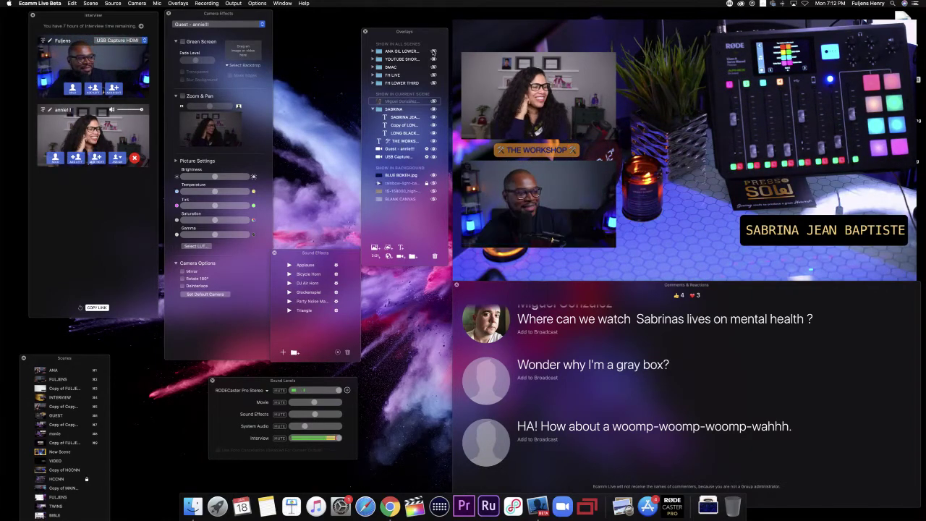
mouse_move(782, 230)
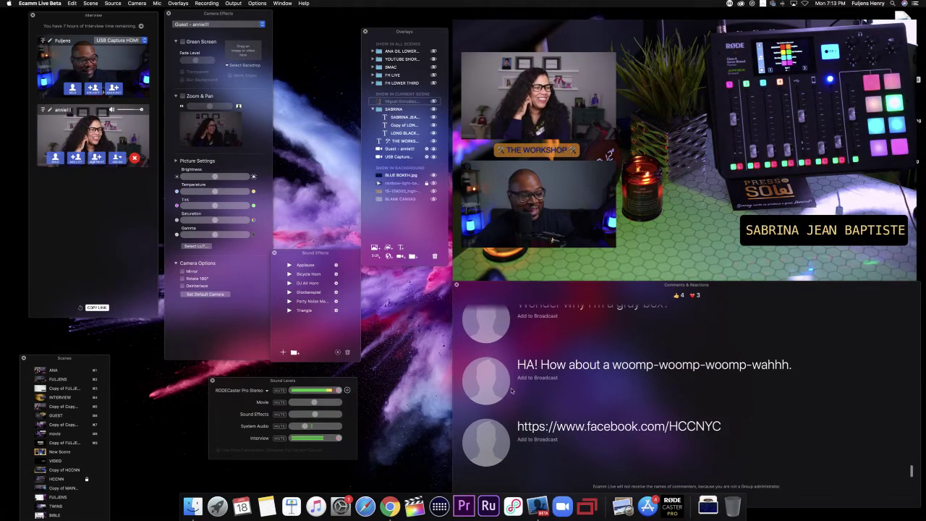
Step: Put the 'woomp-woomp-wahhh' comment on air and remove it, then do the same with the Facebook HCCNYC link comment
click(485, 381)
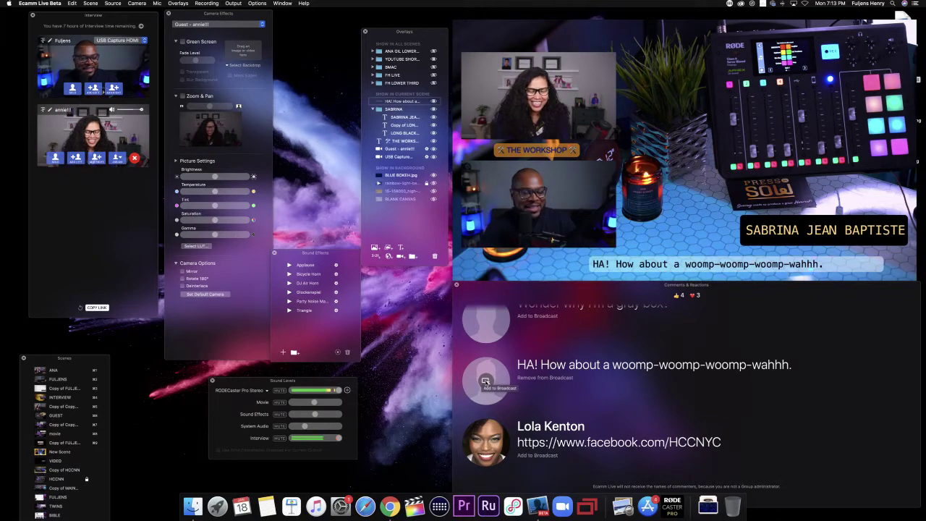
click(486, 381)
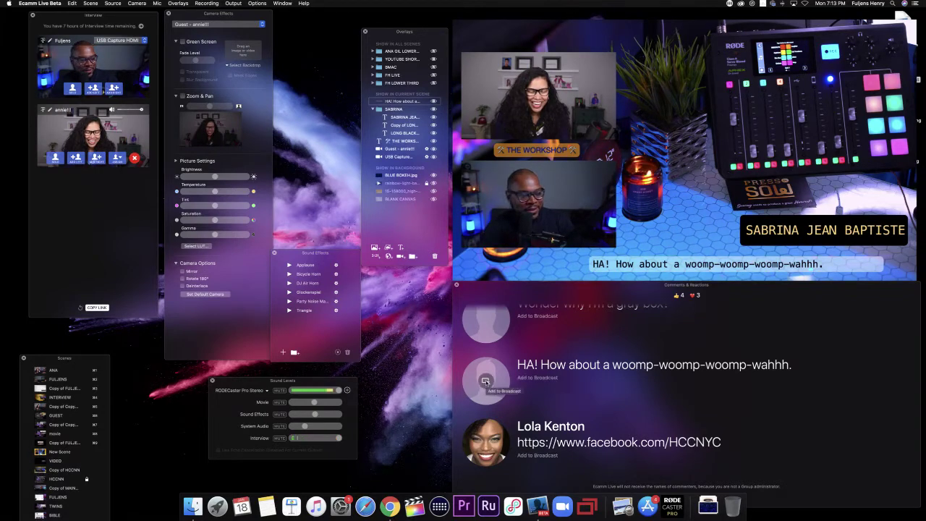
click(486, 441)
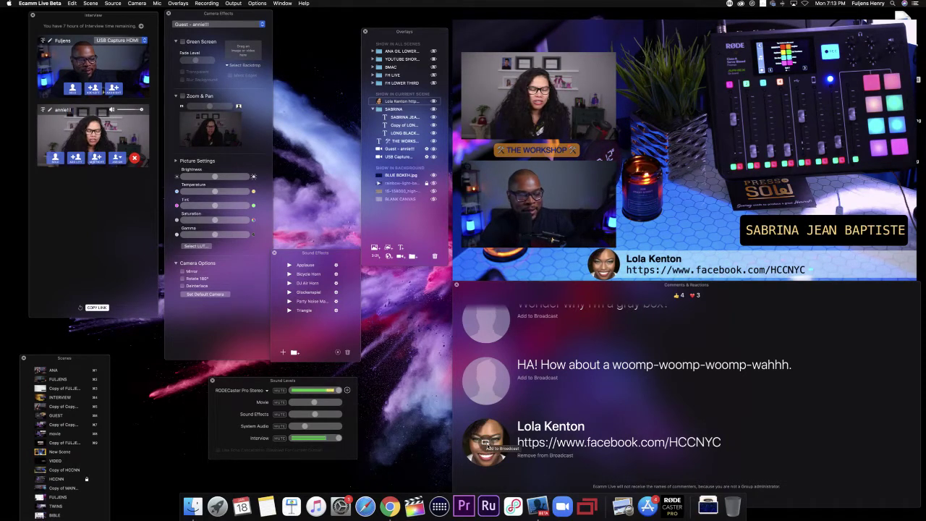
click(485, 442)
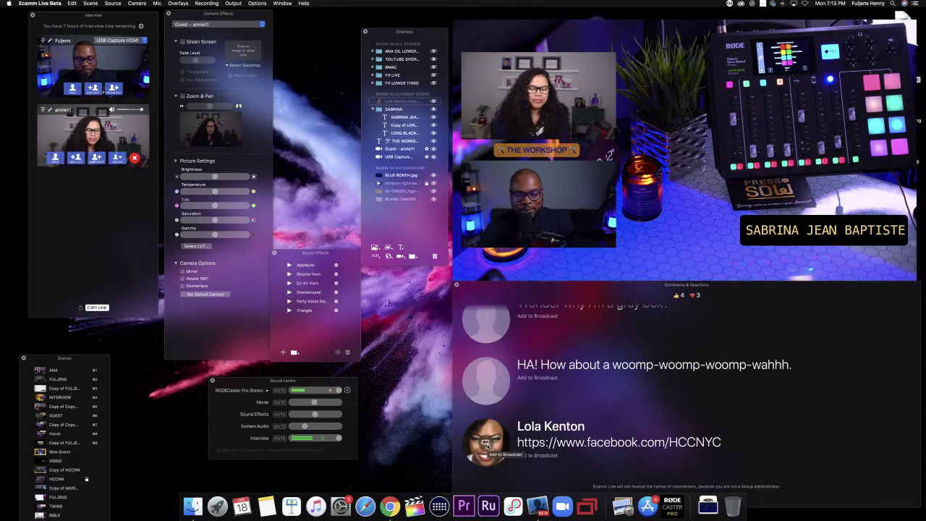
scroll(533, 450, up, 3)
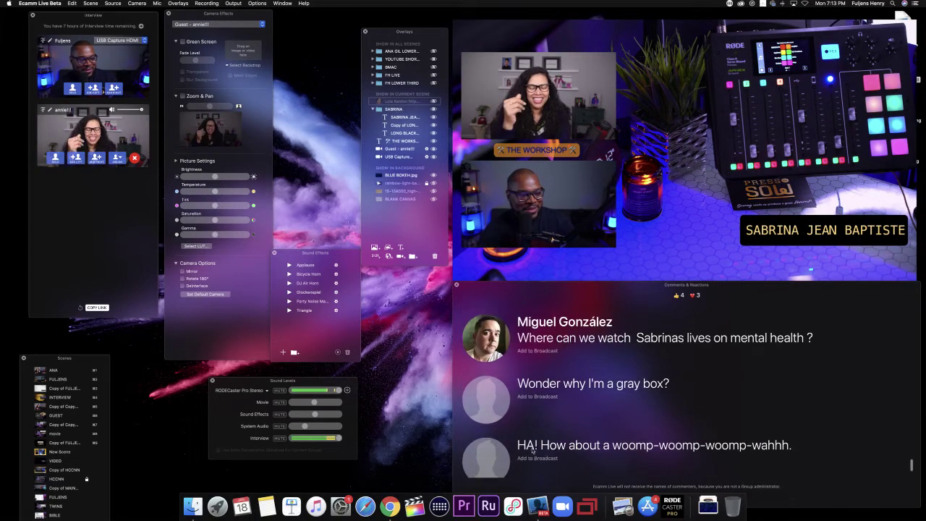
scroll(533, 450, up, 1)
scroll(534, 450, down, 3)
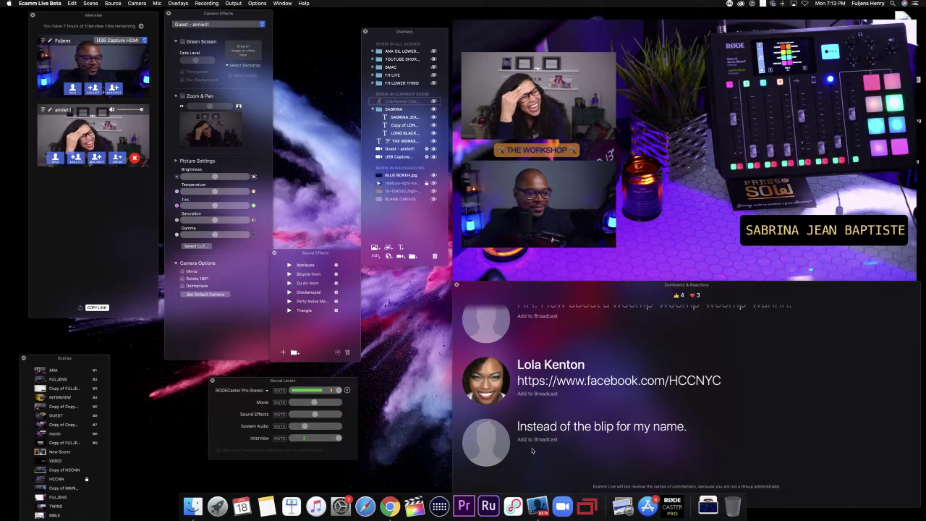
Step: Open the Options menu to reach the full-screen live display mode (⌘D)
mouse_move(670, 261)
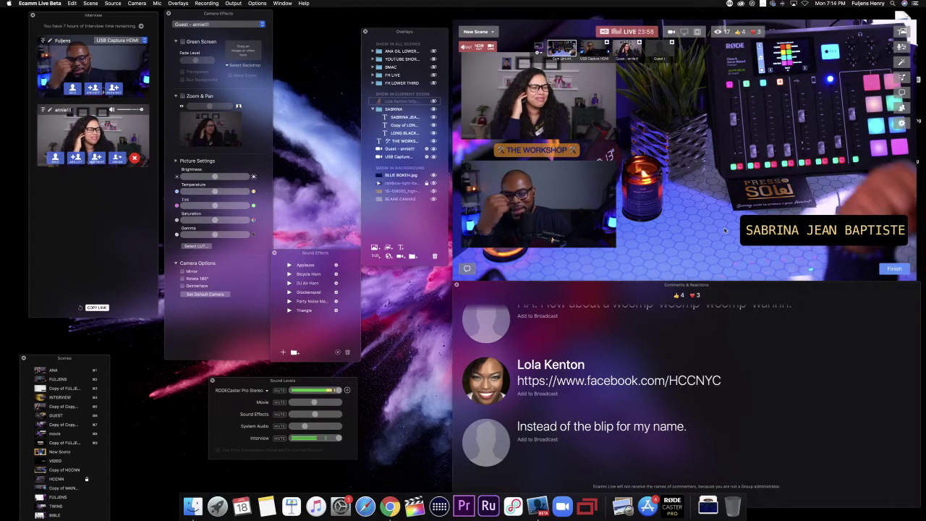
mouse_move(803, 230)
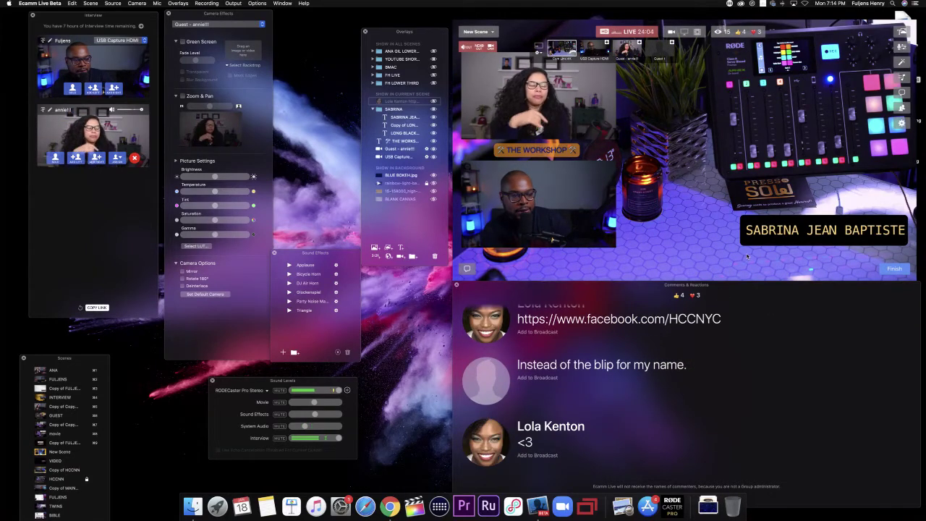
mouse_move(759, 245)
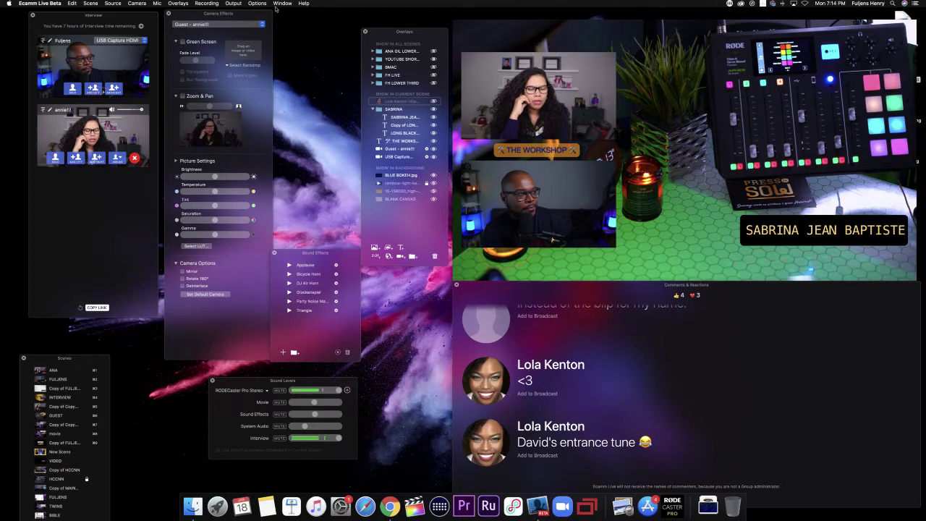
click(257, 3)
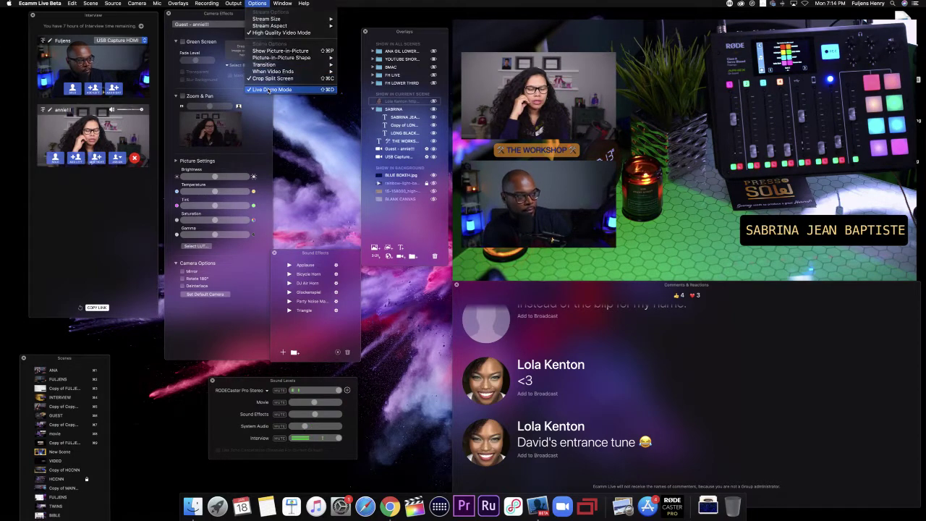
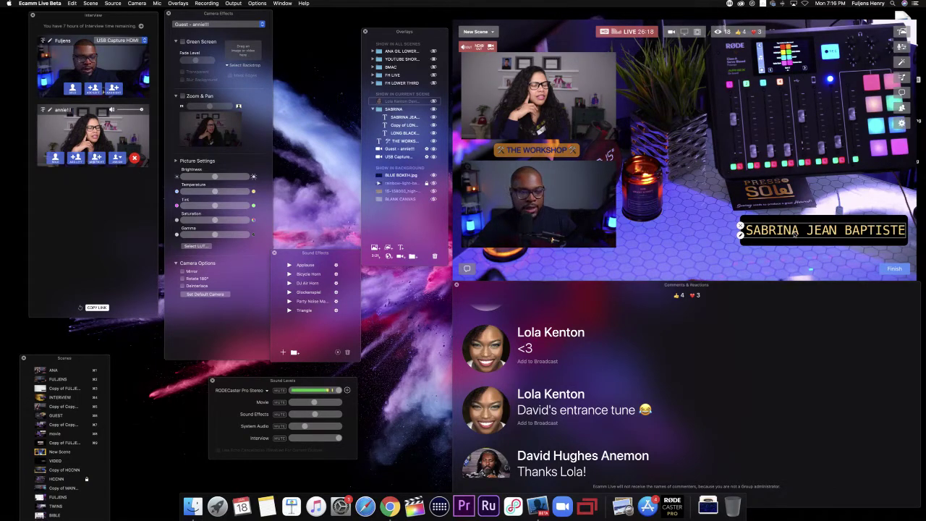
drag(796, 232, 780, 198)
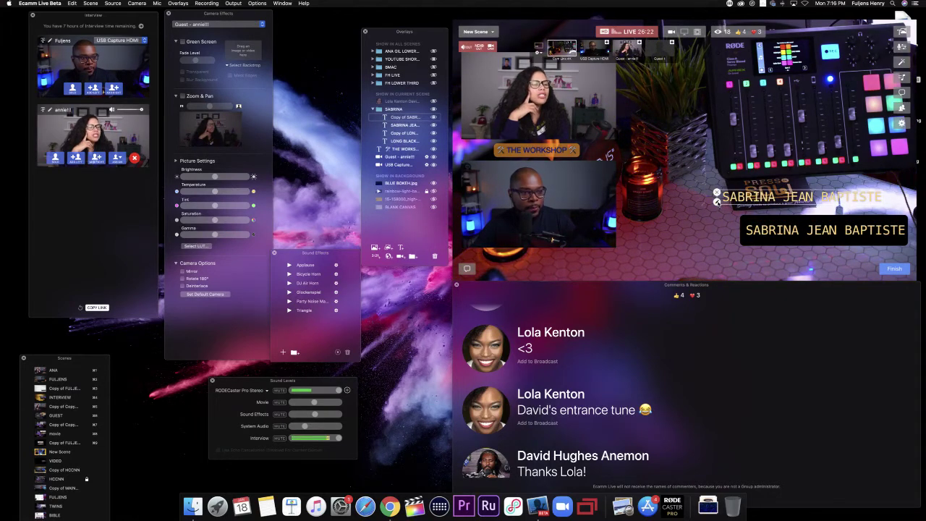
Step: Restyle the copy as 'HCC' in Licorice text on a Banana background box and save it
double_click(724, 196)
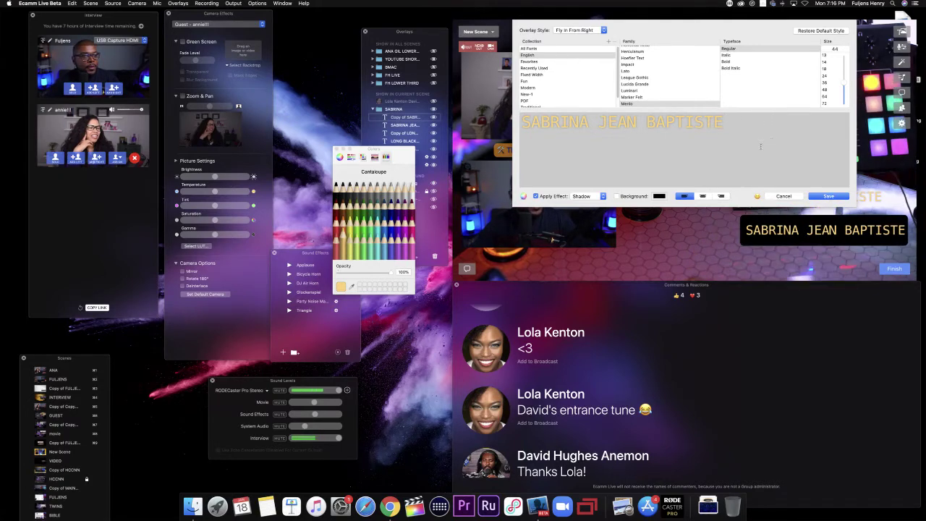
key(BackSpace)
key(BackSpace)
key(BackSpace)
key(BackSpace)
key(BackSpace)
key(BackSpace)
key(BackSpace)
key(BackSpace)
key(BackSpace)
key(BackSpace)
key(BackSpace)
key(BackSpace)
key(BackSpace)
key(BackSpace)
key(BackSpace)
key(BackSpace)
key(BackSpace)
key(BackSpace)
key(BackSpace)
key(BackSpace)
key(BackSpace)
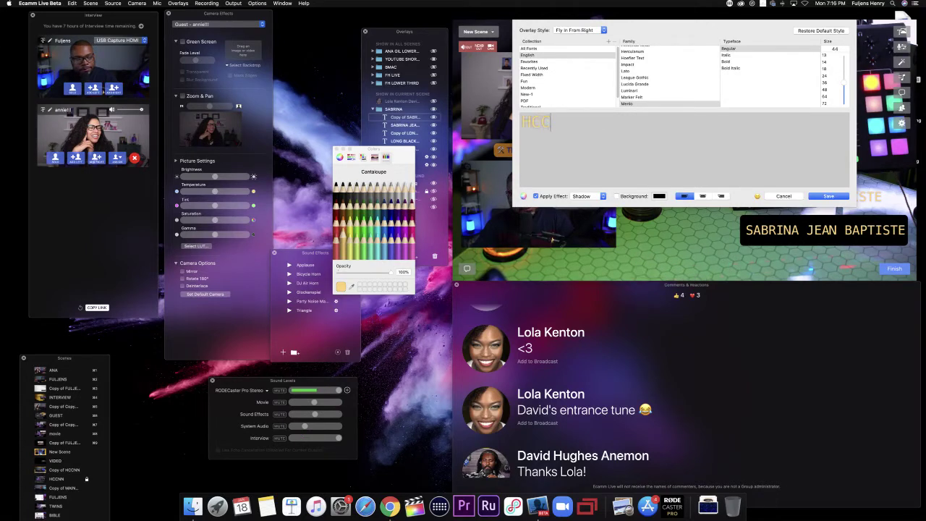
click(616, 197)
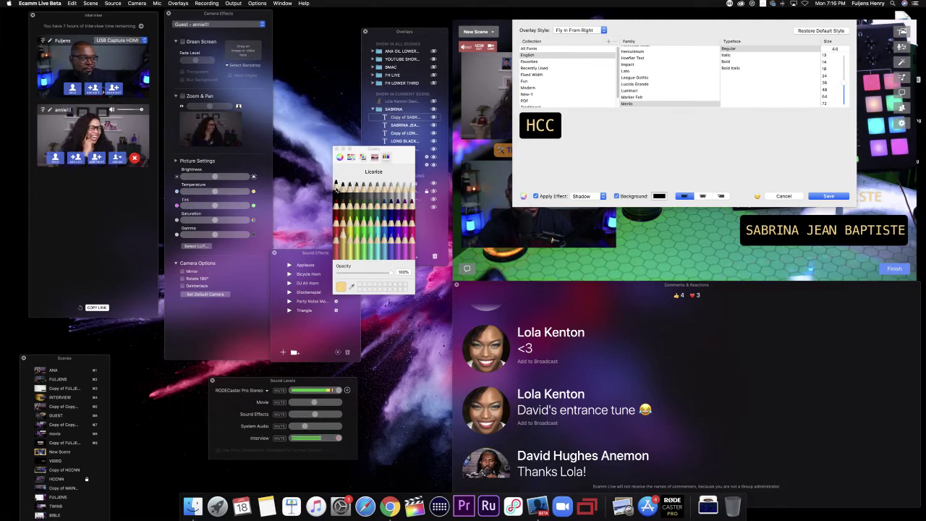
click(336, 186)
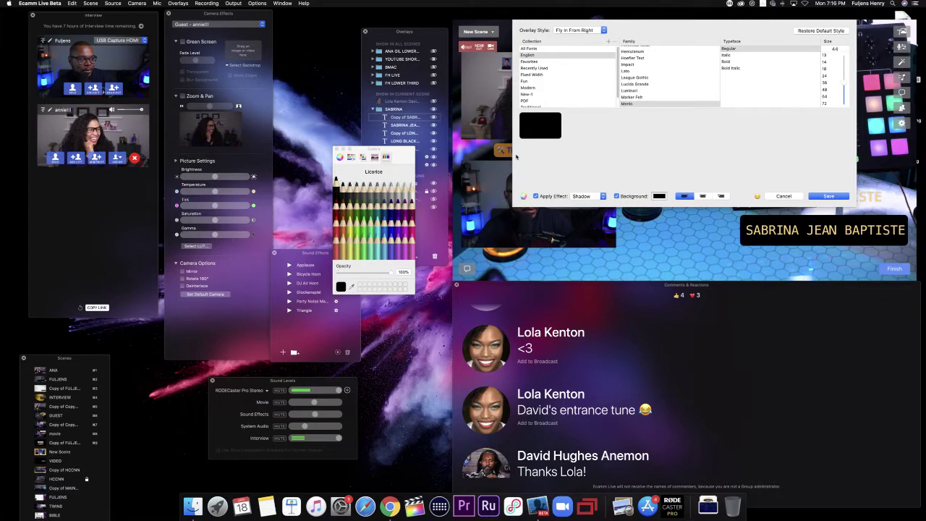
click(659, 196)
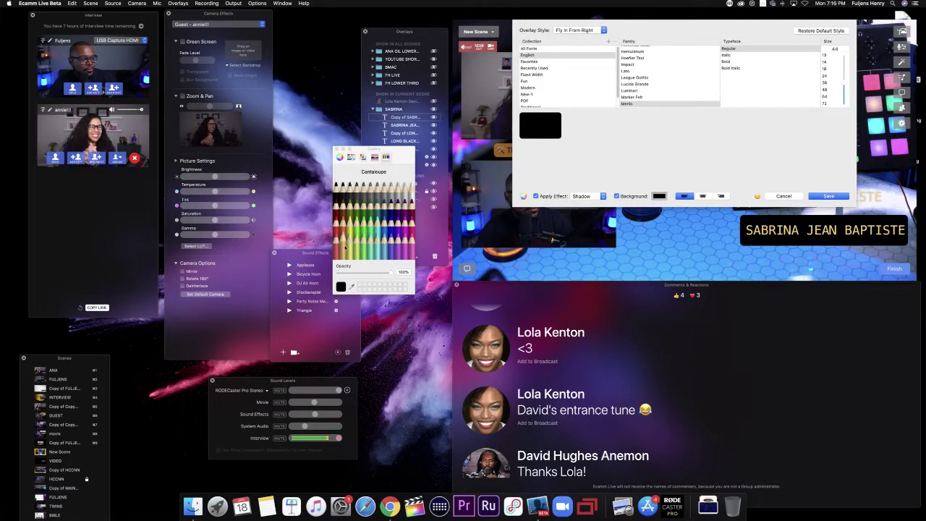
click(347, 246)
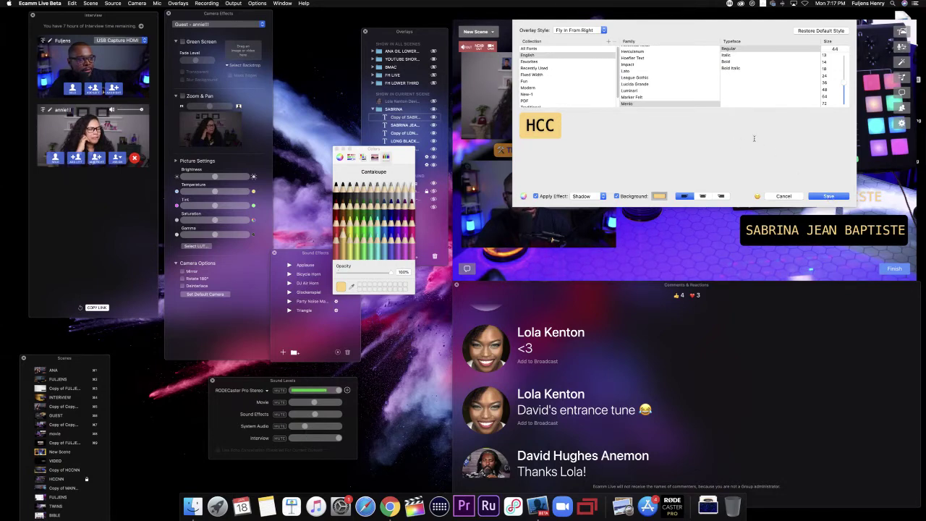
click(827, 196)
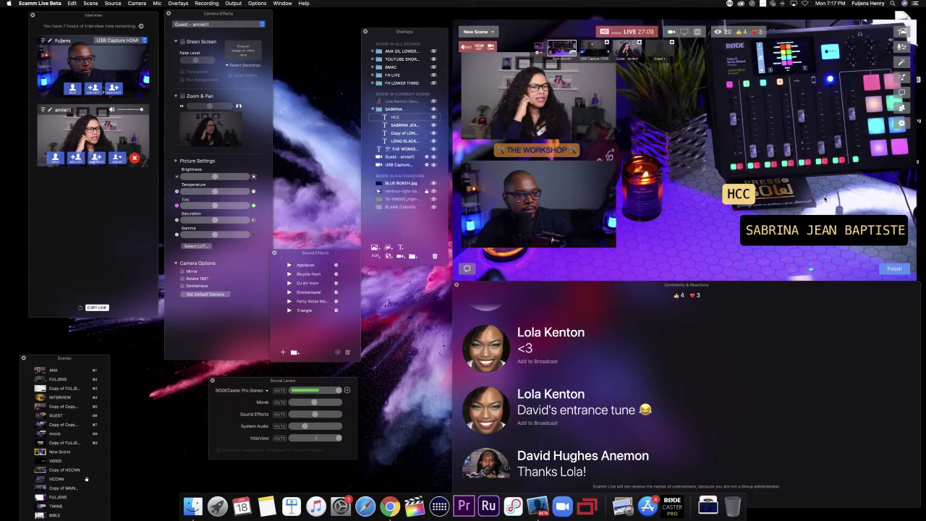
Step: Drag the HCC tag over to sit just above the name bar in the preview
drag(736, 197, 888, 210)
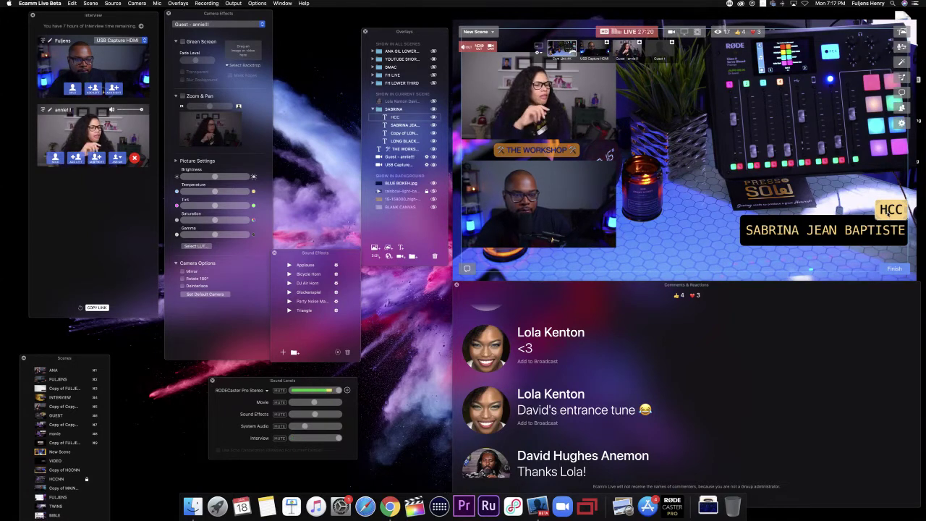
drag(887, 211, 888, 209)
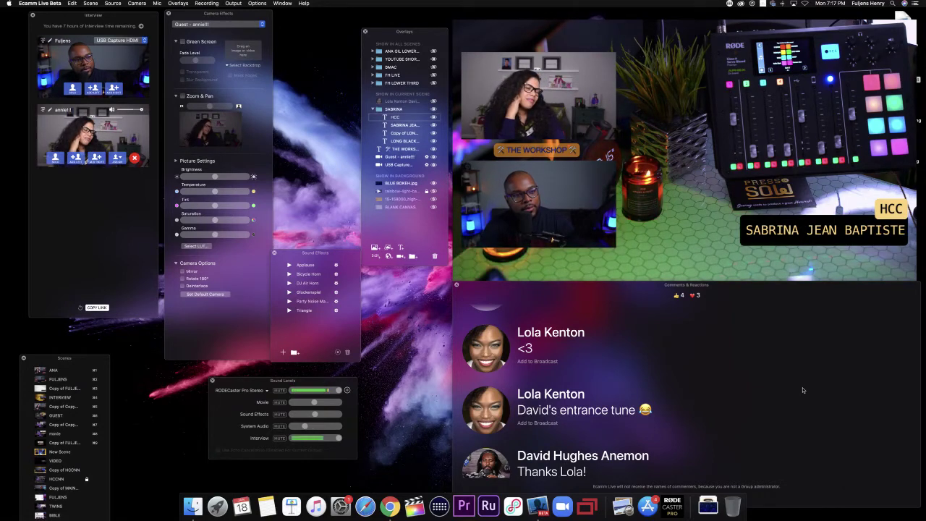
mouse_move(839, 244)
mouse_move(882, 210)
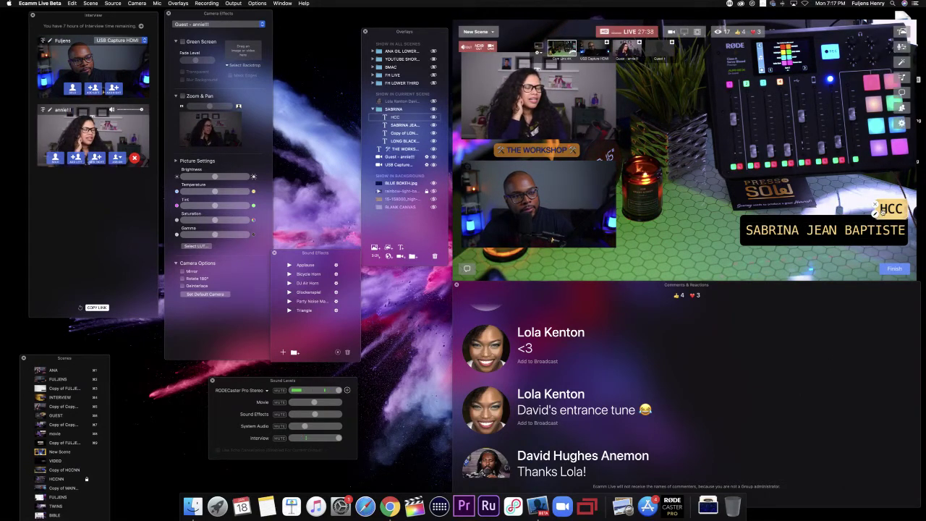
drag(882, 210, 824, 210)
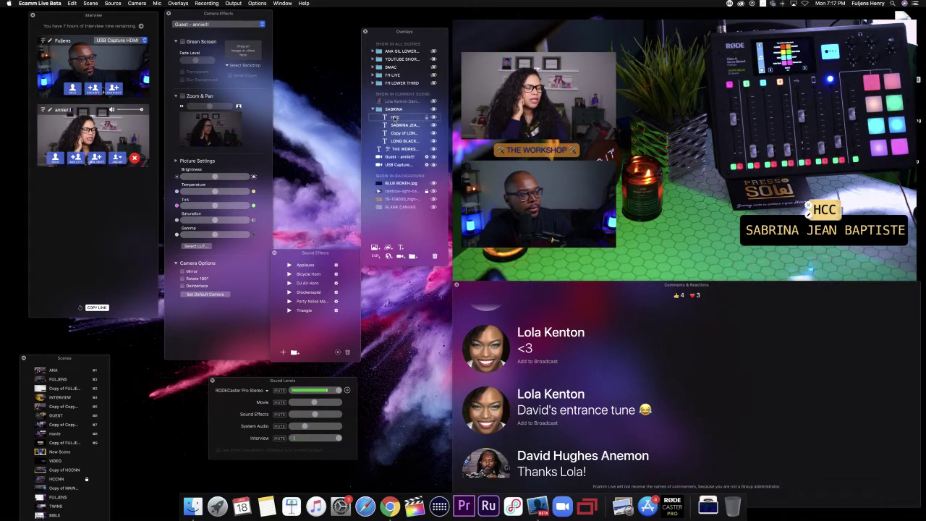
Step: Reorder HCC below LONG BLACK BAR and align the tag with the name bar's right end
drag(386, 36, 648, 35)
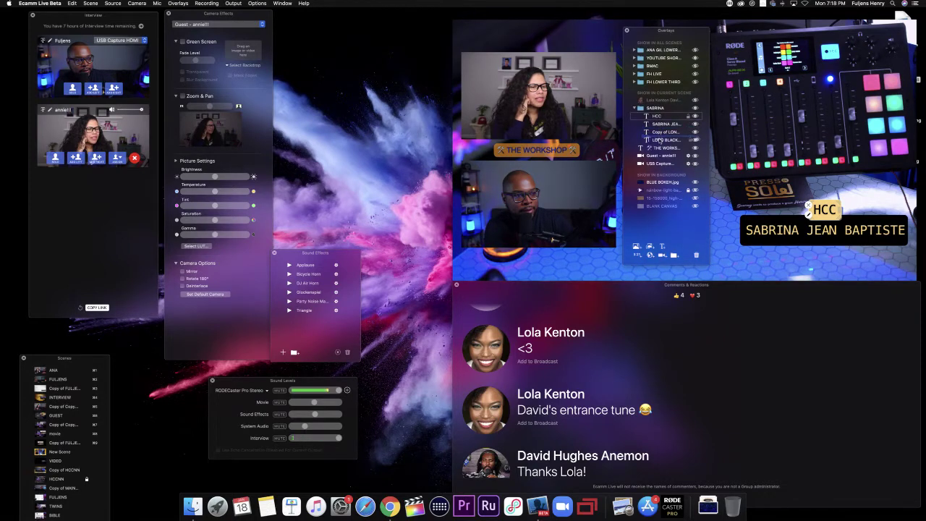
drag(659, 141, 659, 140)
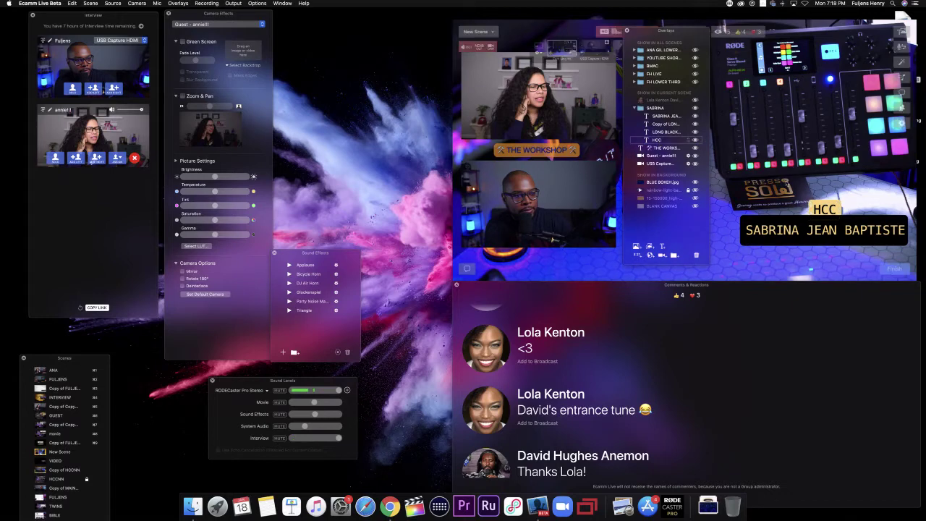
drag(823, 205, 865, 200)
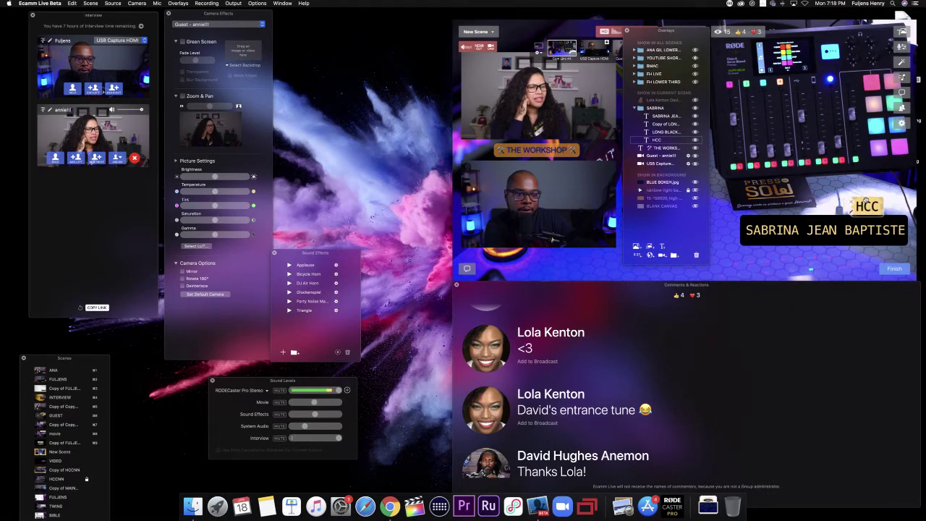
drag(869, 207, 892, 205)
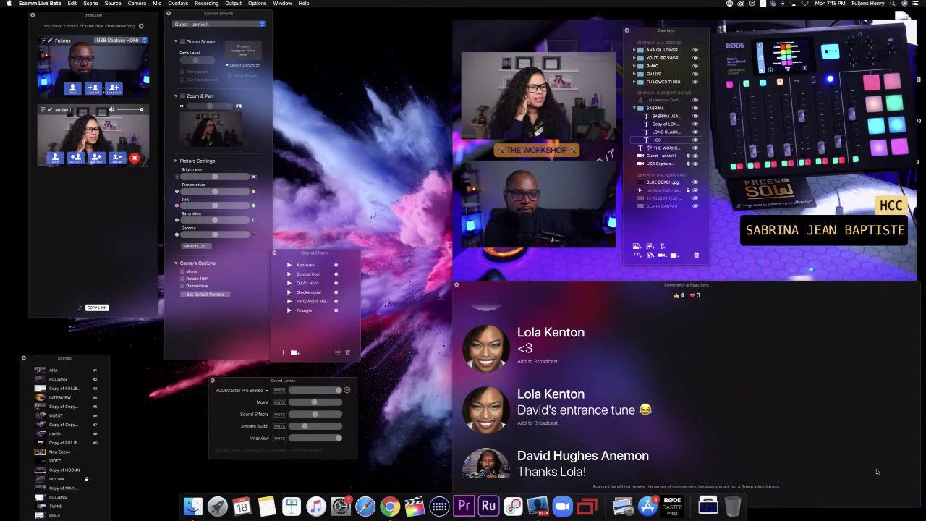
mouse_move(860, 209)
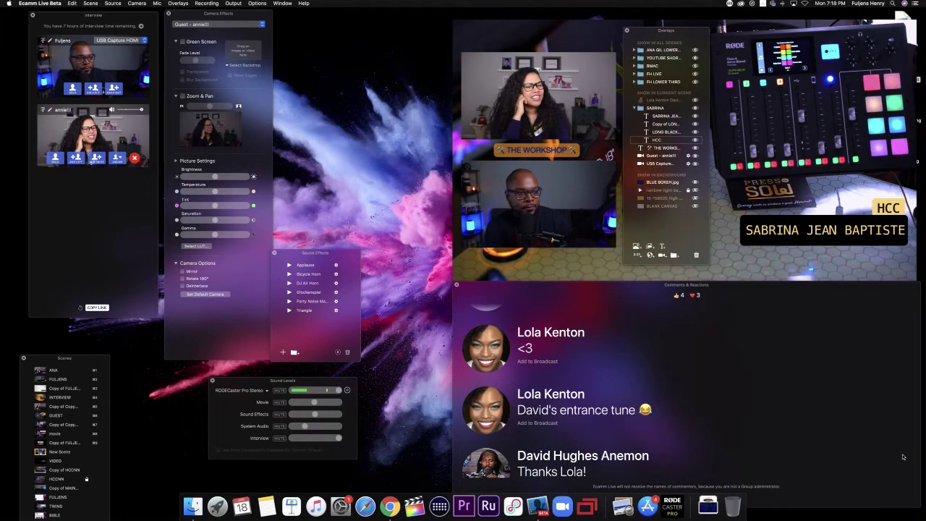
Step: Collapse the SABRINA overlay group, then hide and re-show it
mouse_move(740, 250)
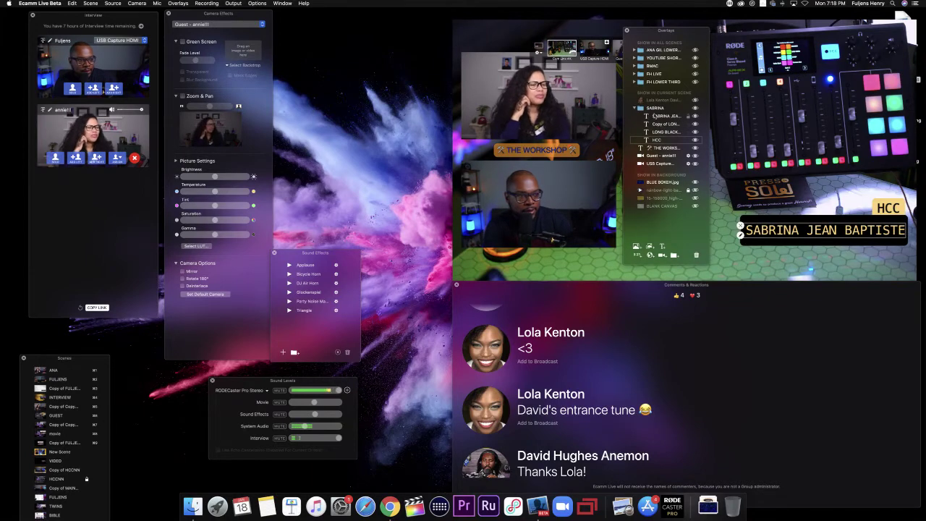
click(636, 108)
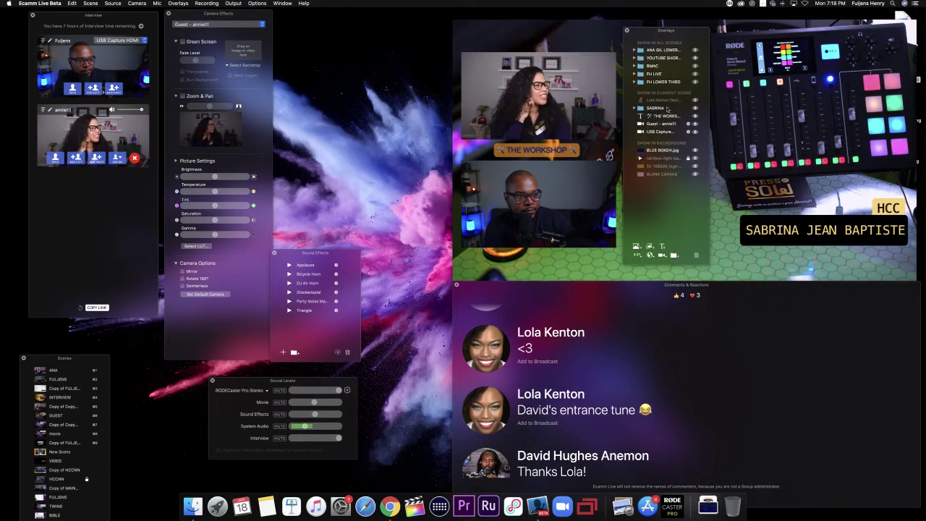
click(696, 108)
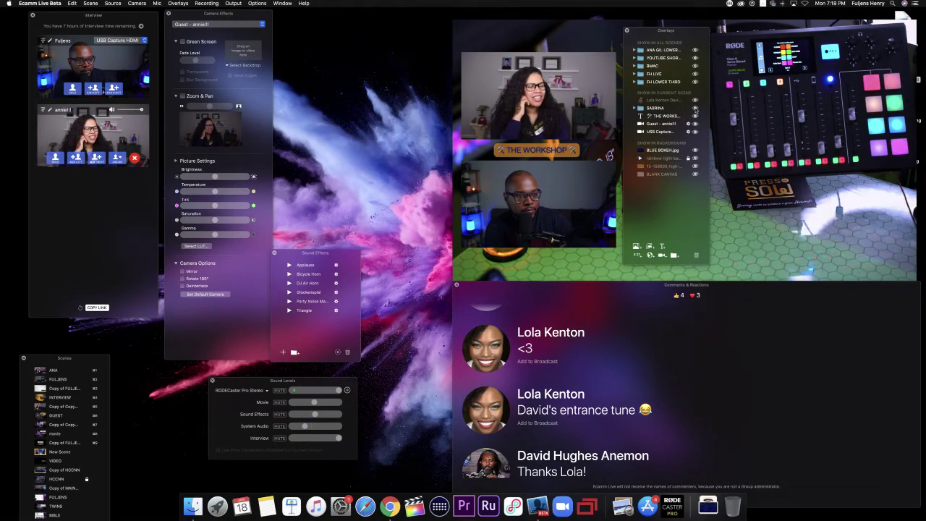
click(695, 108)
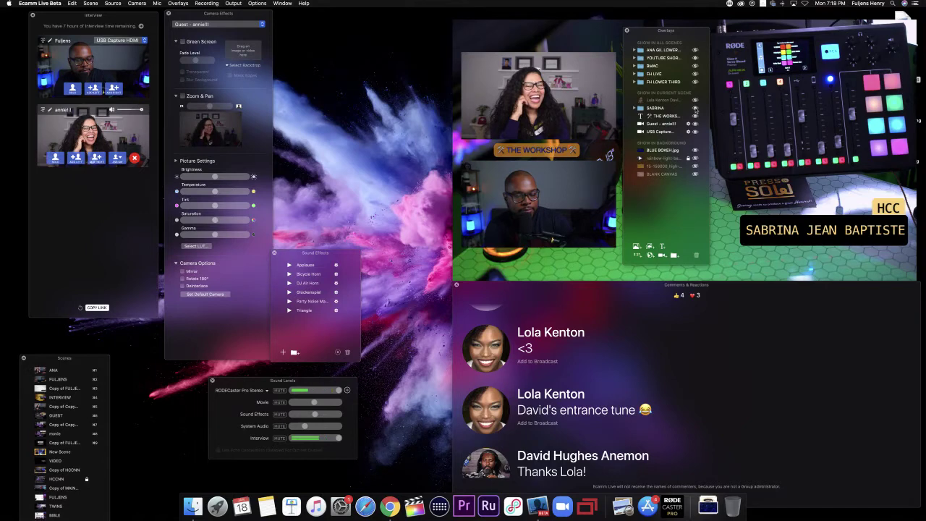
Step: Scroll the comments and add the 'They're BACK' comment to the broadcast
scroll(651, 392, down, 10)
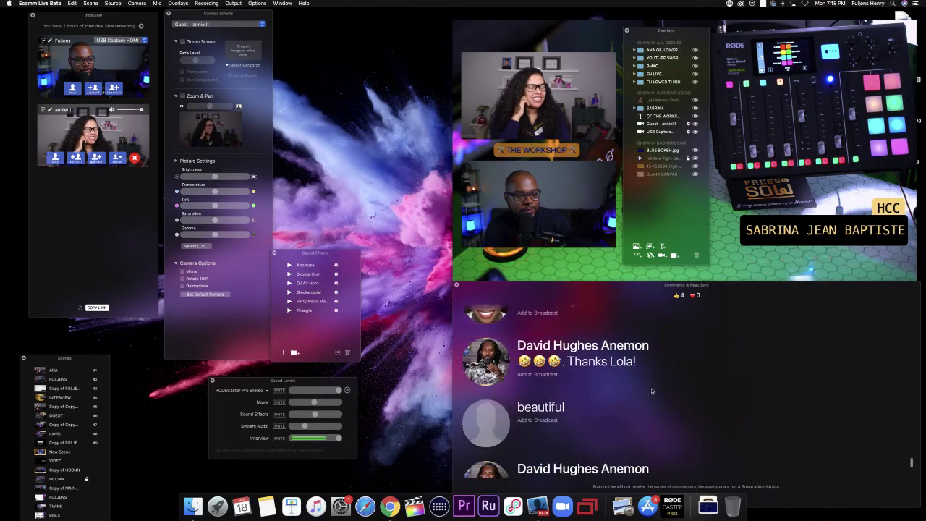
scroll(652, 392, down, 1)
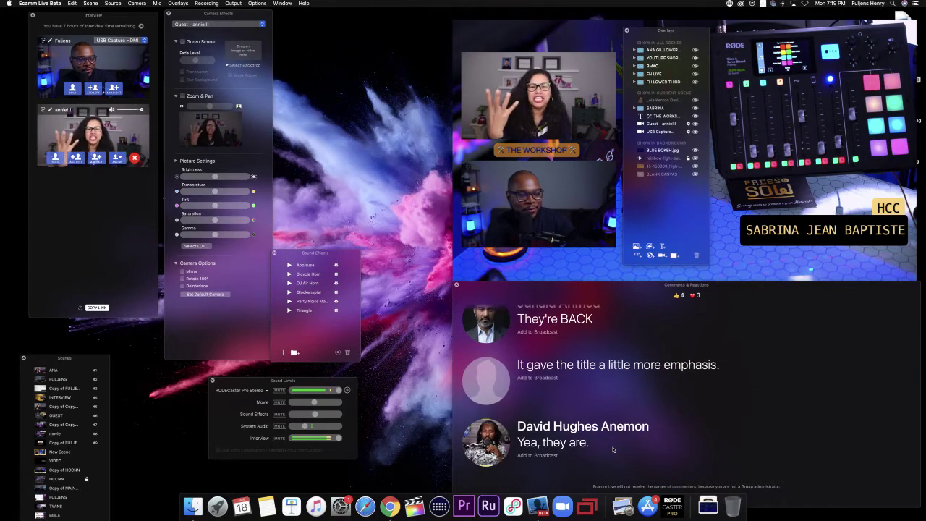
click(485, 319)
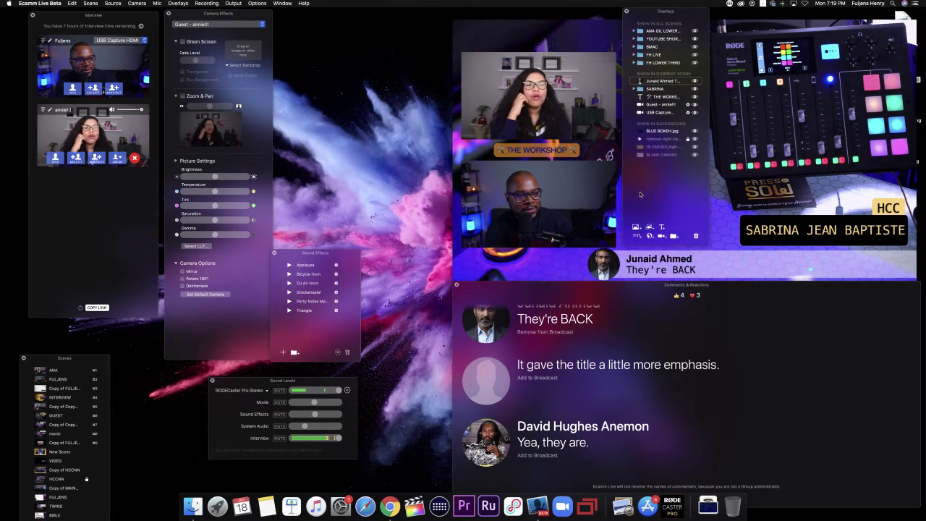
Step: Remove the 'They're BACK' viewer comment from the broadcast
click(486, 322)
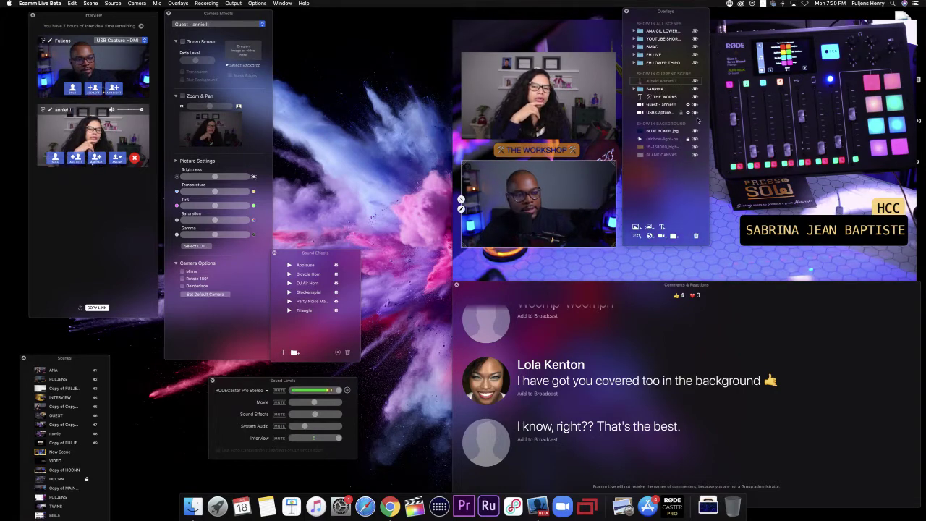
mouse_move(723, 169)
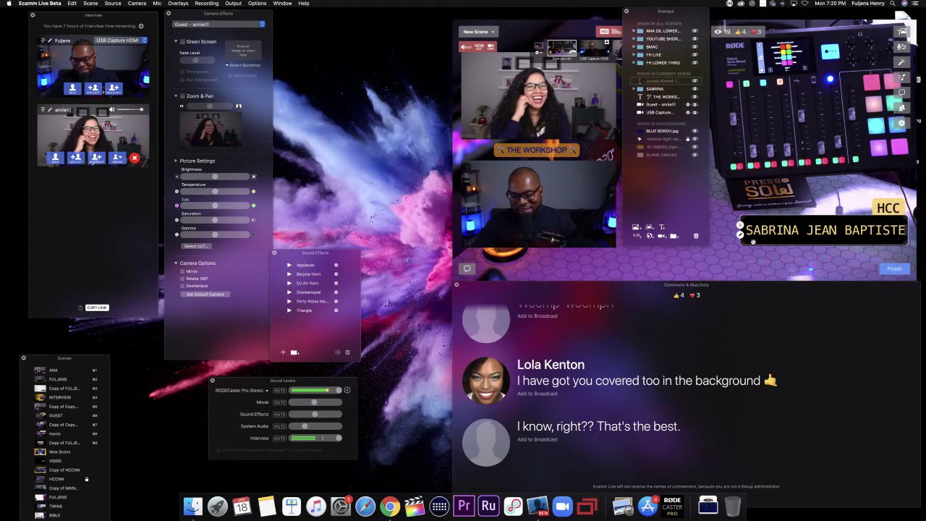
Step: Drag the long black bar above the name bar and raise its text opacity to full
click(716, 232)
drag(717, 232, 727, 172)
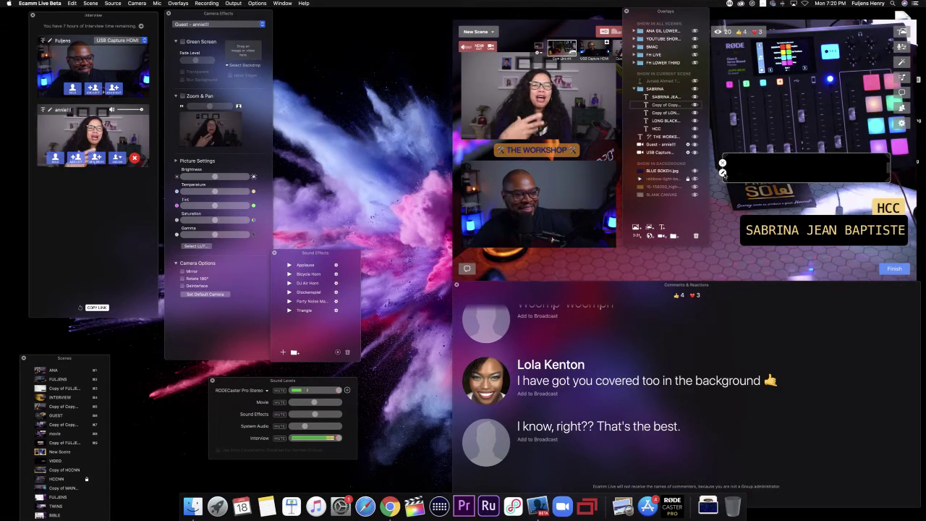
click(723, 172)
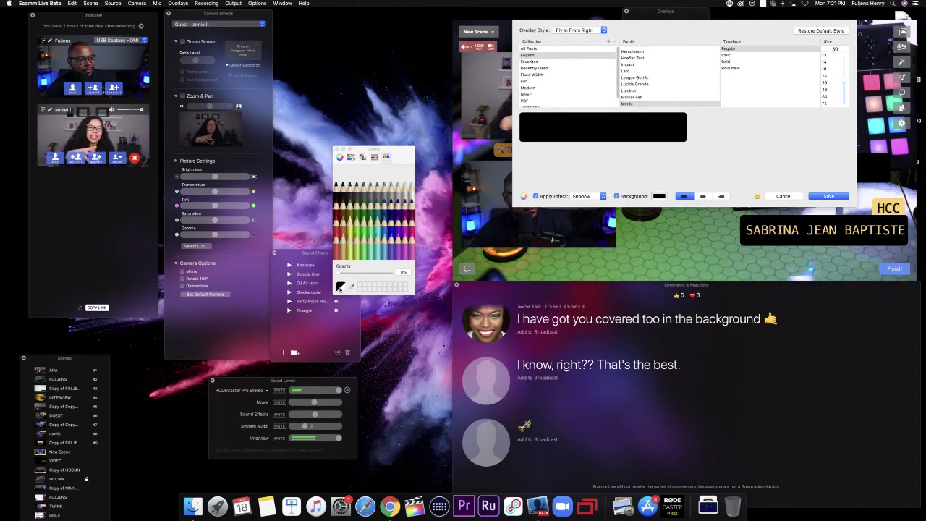
click(367, 273)
drag(367, 273, 391, 272)
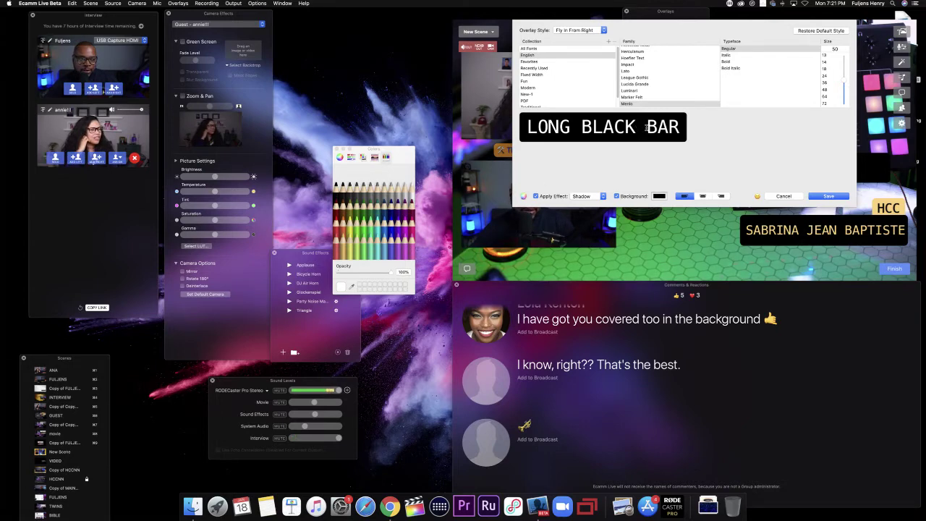
Step: Rename the bar's text from LONG BLACK BAR to CANTALOUPE BAR
key(BackSpace)
key(BackSpace)
key(BackSpace)
key(BackSpace)
key(BackSpace)
key(BackSpace)
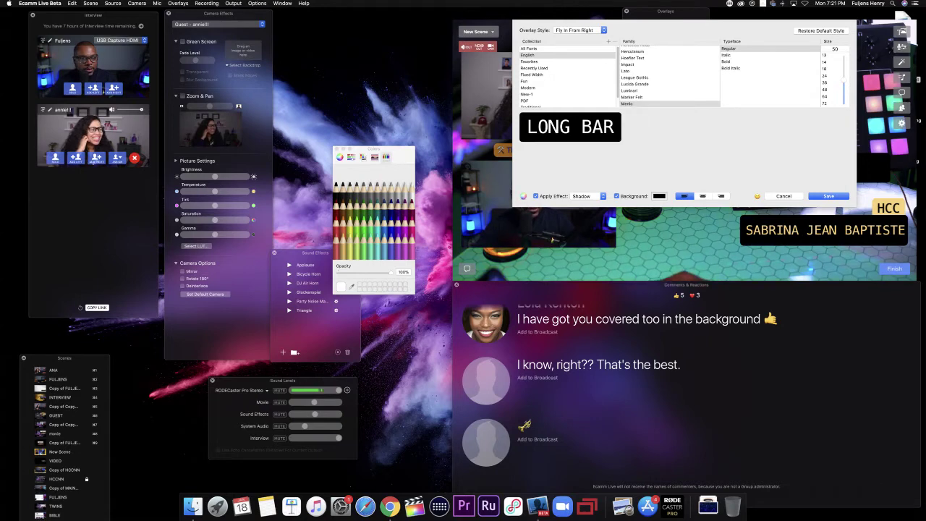
key(BackSpace)
key(BackSpace)
key(BackSpace)
key(BackSpace)
key(BackSpace)
text(CA)
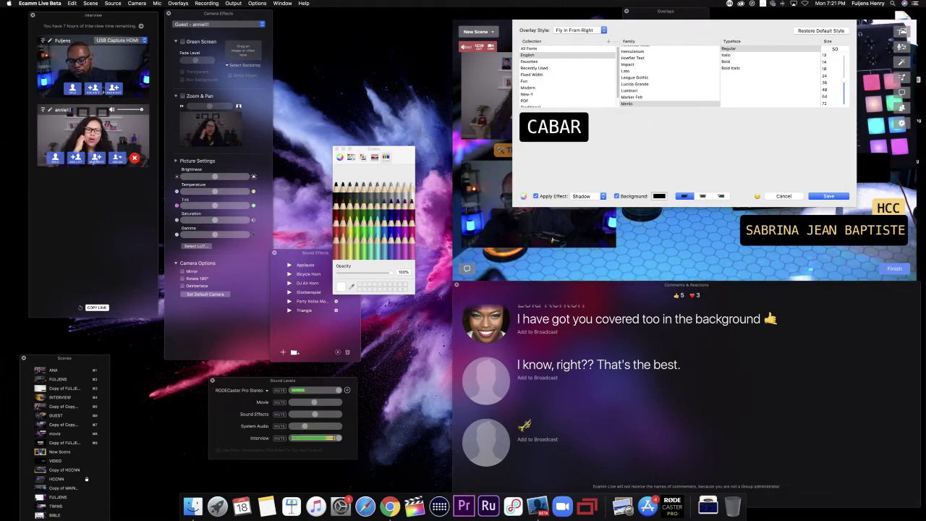
text(NRT)
key(BackSpace)
key(BackSpace)
text(TEL)
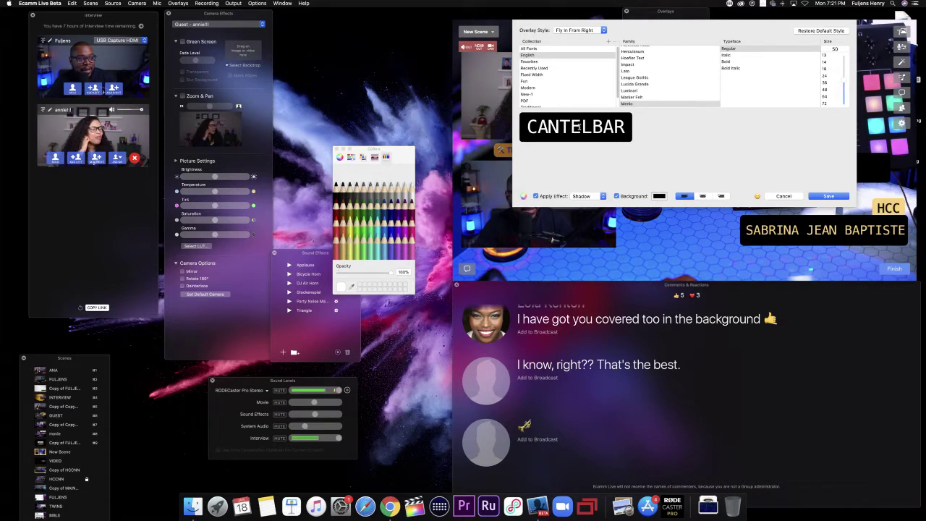
key(BackSpace)
text(ALOUP)
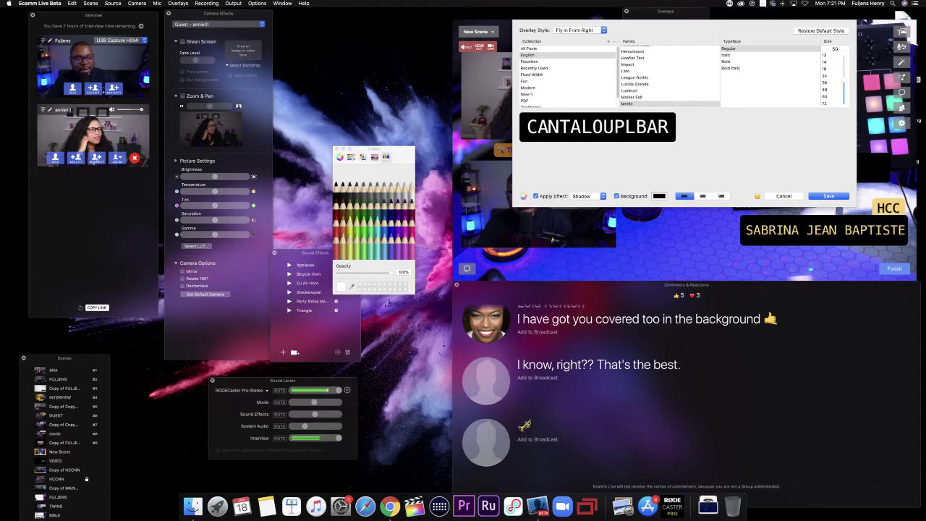
text(R)
key(BackSpace)
text(E)
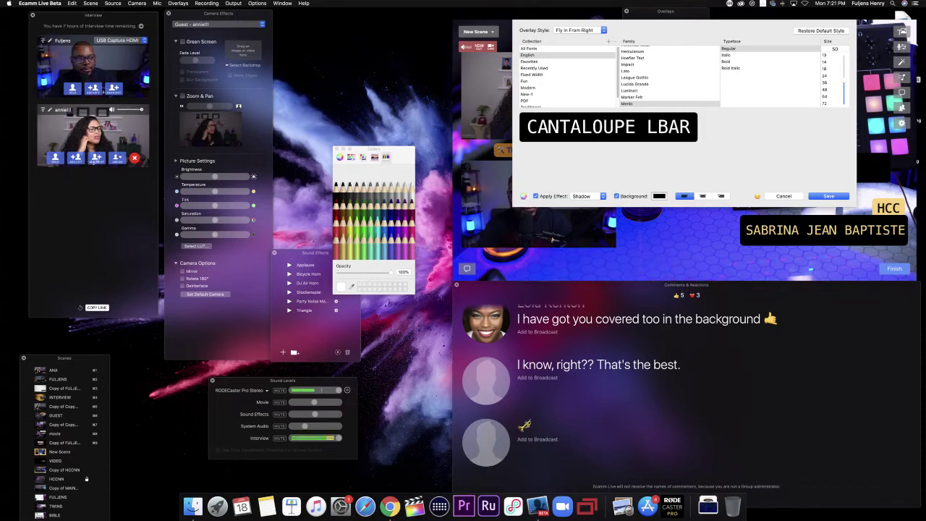
click(655, 126)
key(BackSpace)
key(BackSpace)
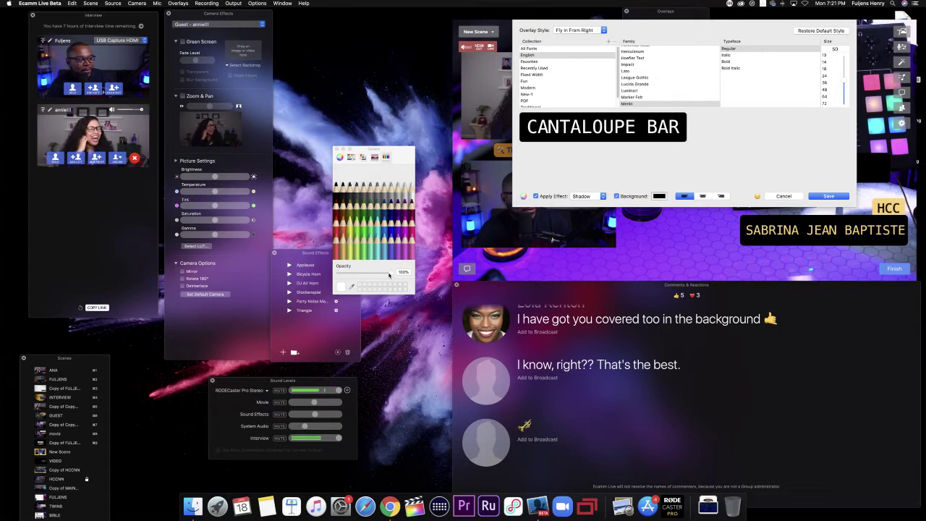
Step: Set the text opacity to 0% and the background to Cantaloupe, then save
drag(391, 272, 321, 279)
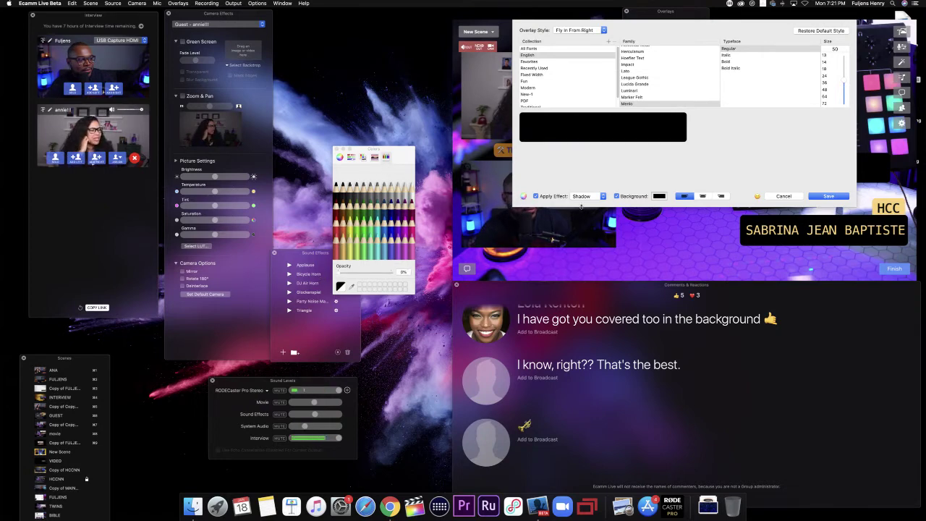
click(658, 196)
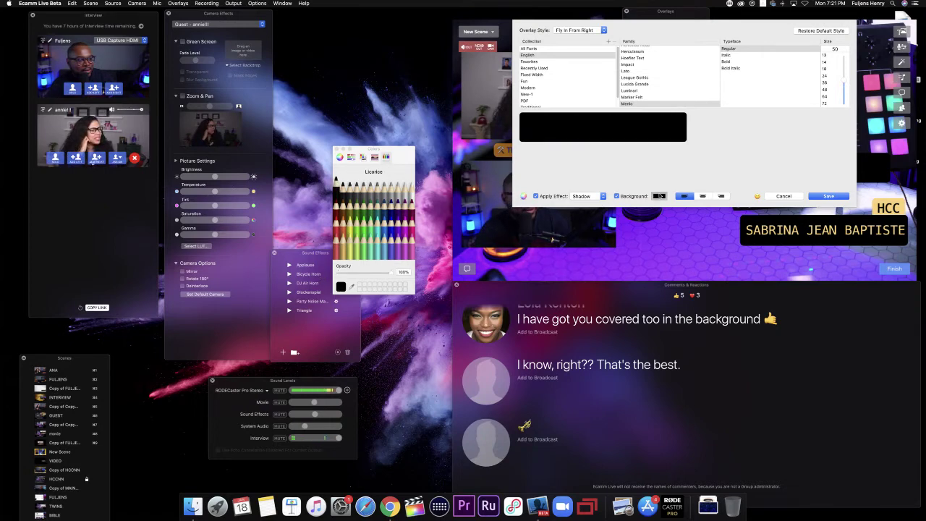
click(342, 251)
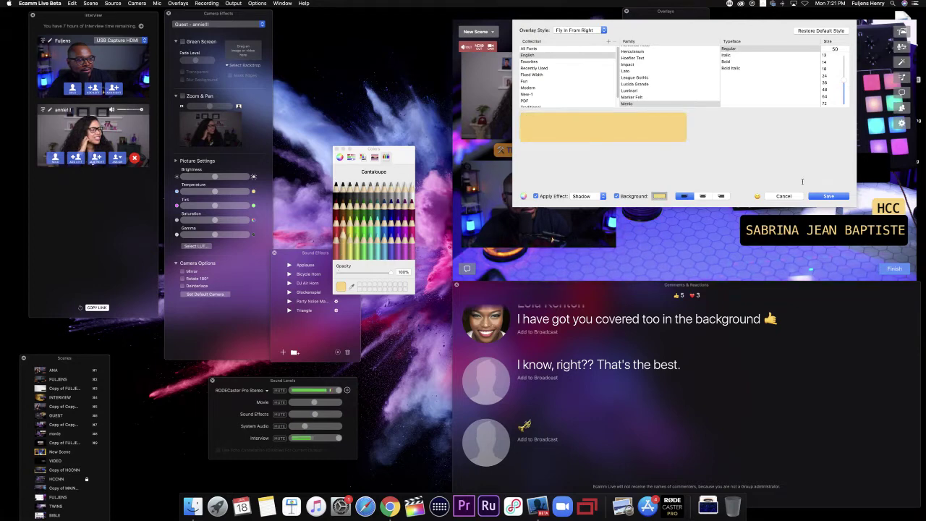
click(819, 196)
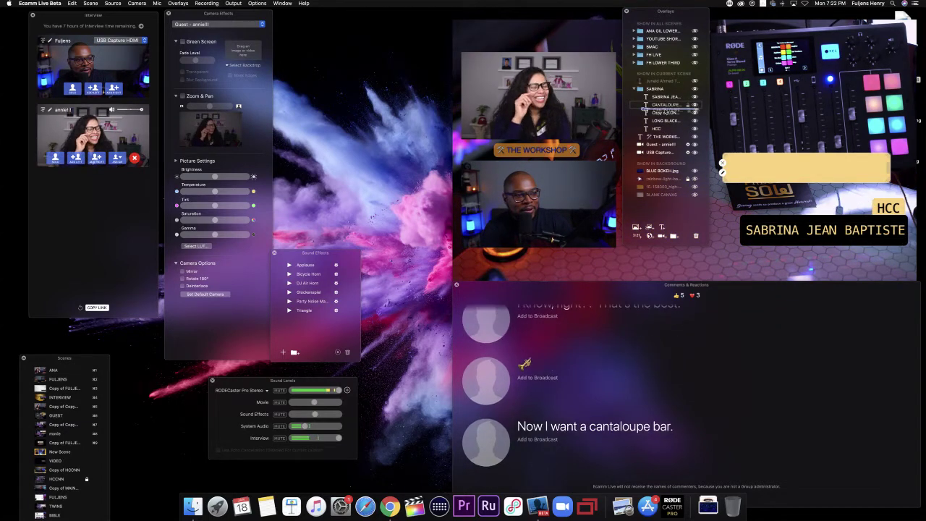
Step: Put CANTALOUPE BAR between LONG BLACK and HCC, and slide it behind the name bar
drag(666, 116, 665, 124)
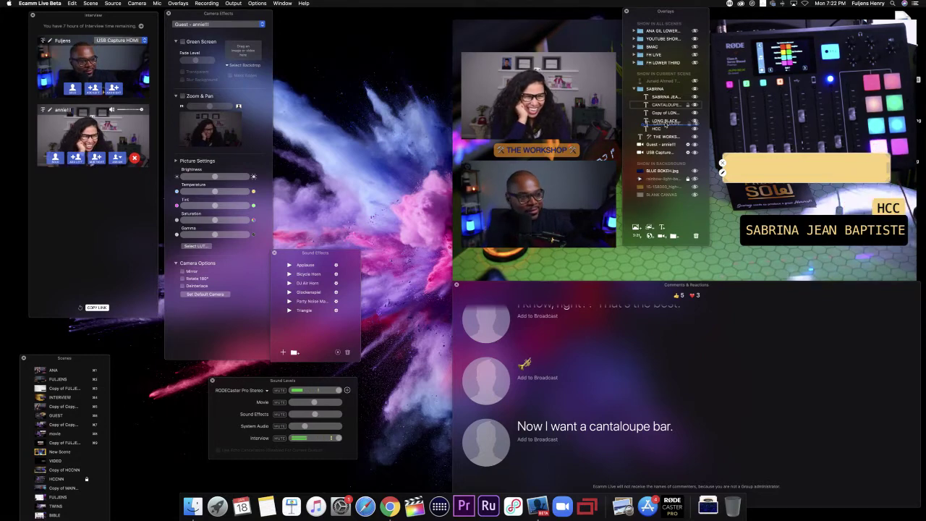
drag(666, 124, 667, 129)
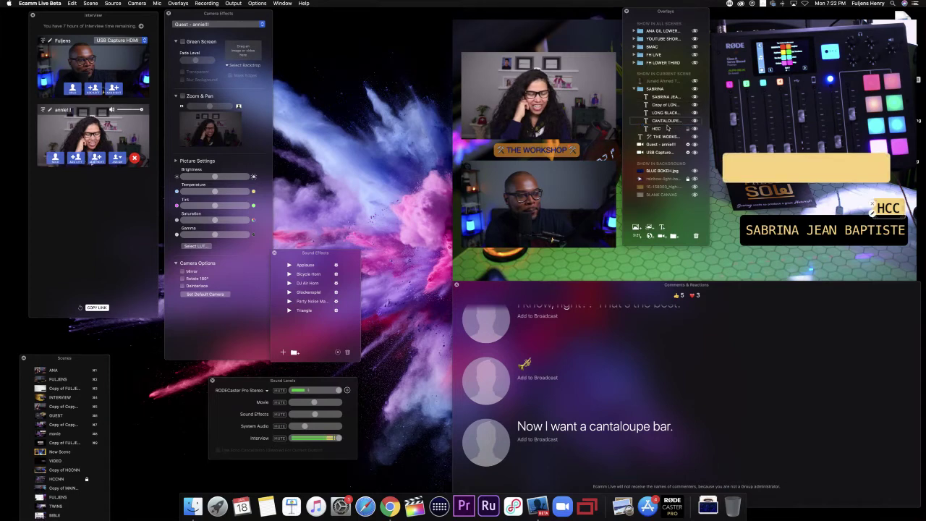
mouse_move(802, 157)
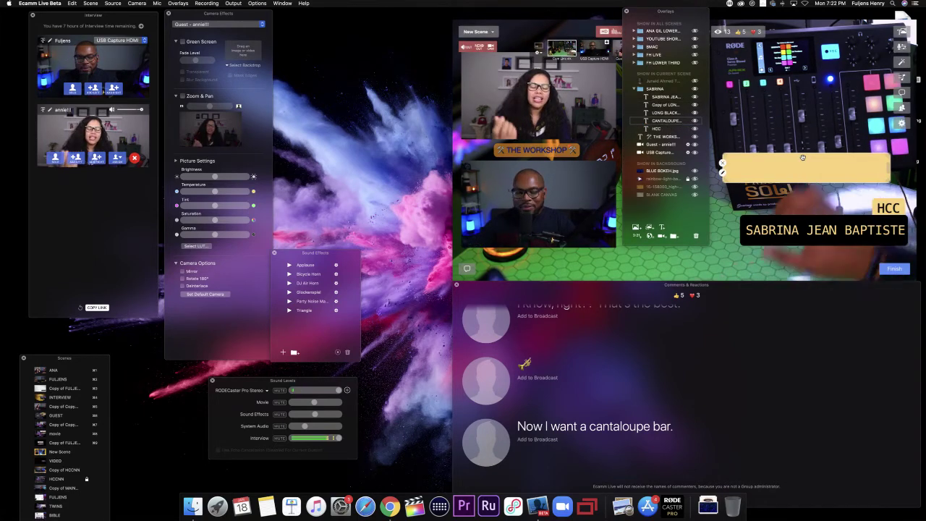
drag(802, 157, 826, 229)
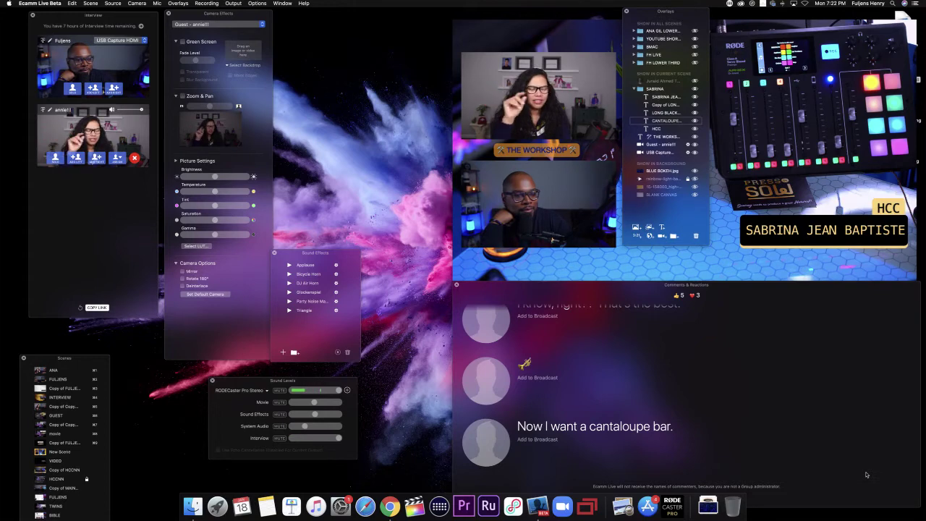
mouse_move(746, 242)
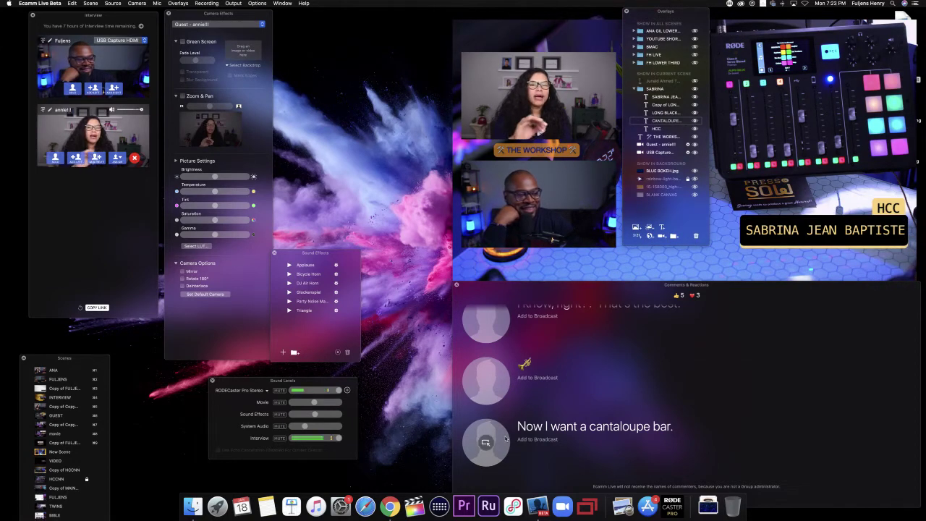
scroll(535, 448, up, 3)
scroll(506, 439, up, 1)
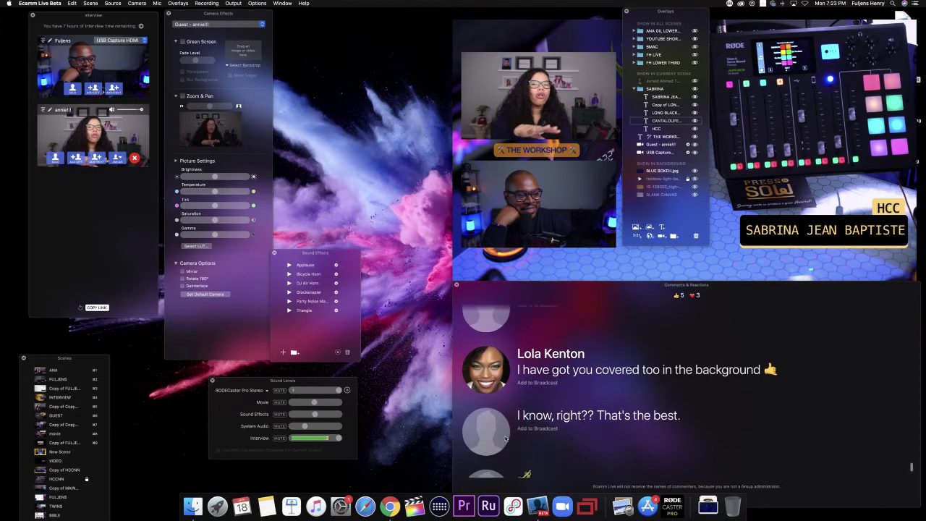
click(485, 371)
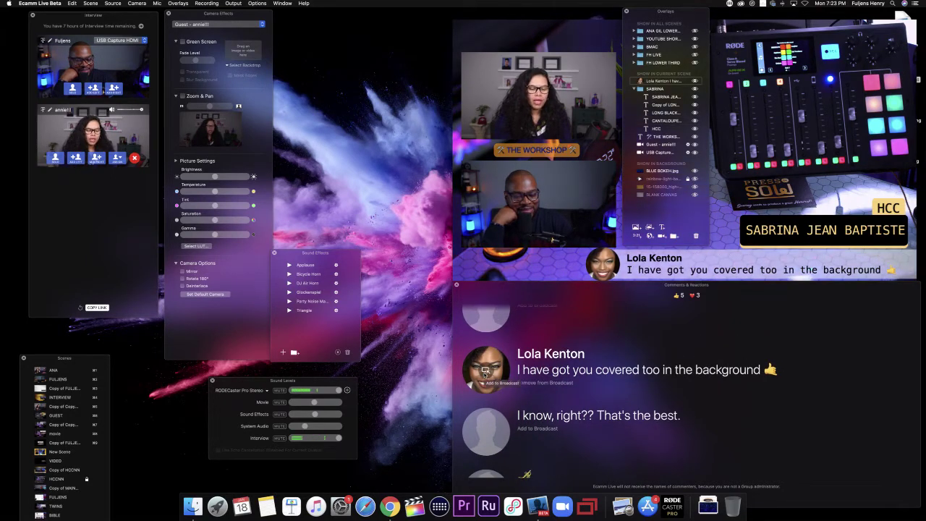
click(485, 371)
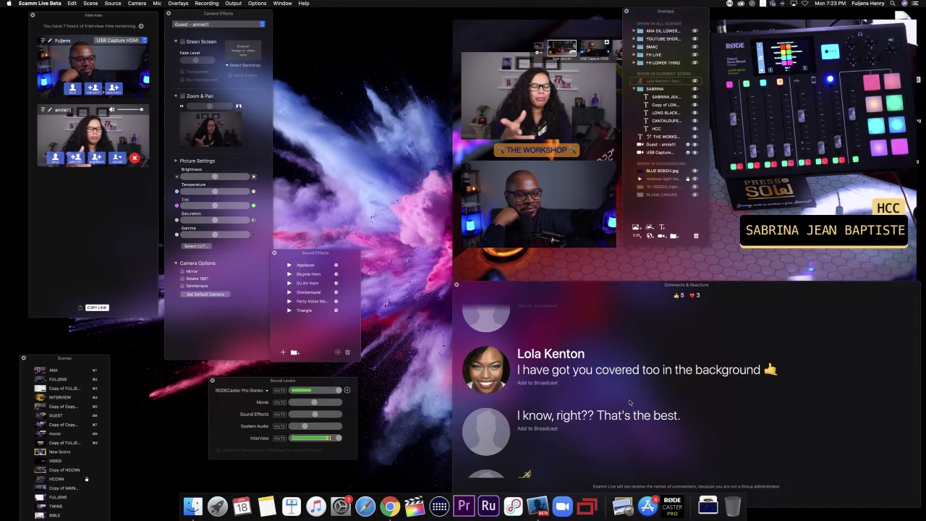
scroll(629, 402, down, 3)
mouse_move(495, 453)
scroll(495, 453, down, 1)
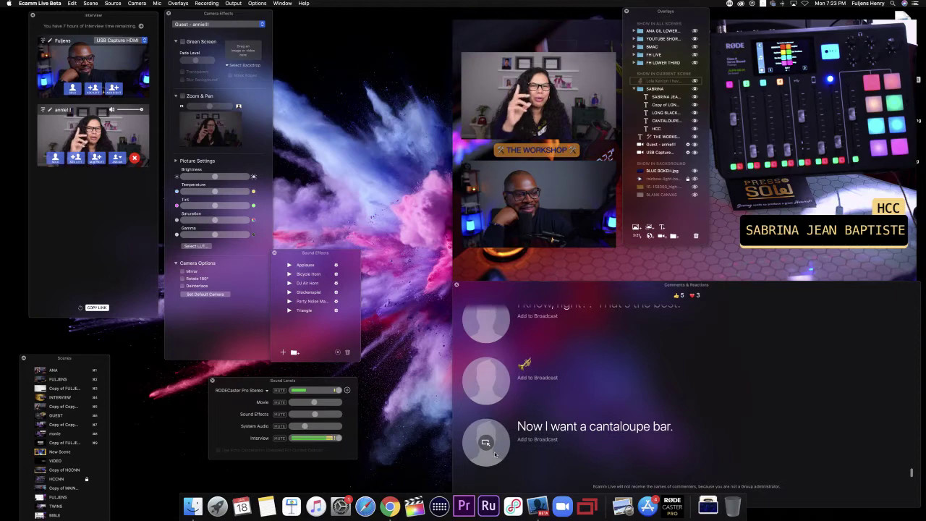
click(487, 443)
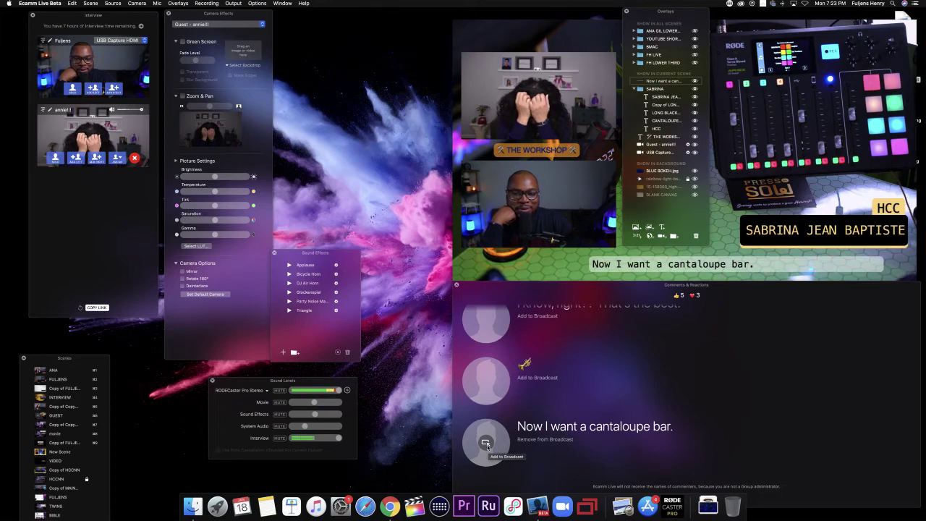
click(486, 444)
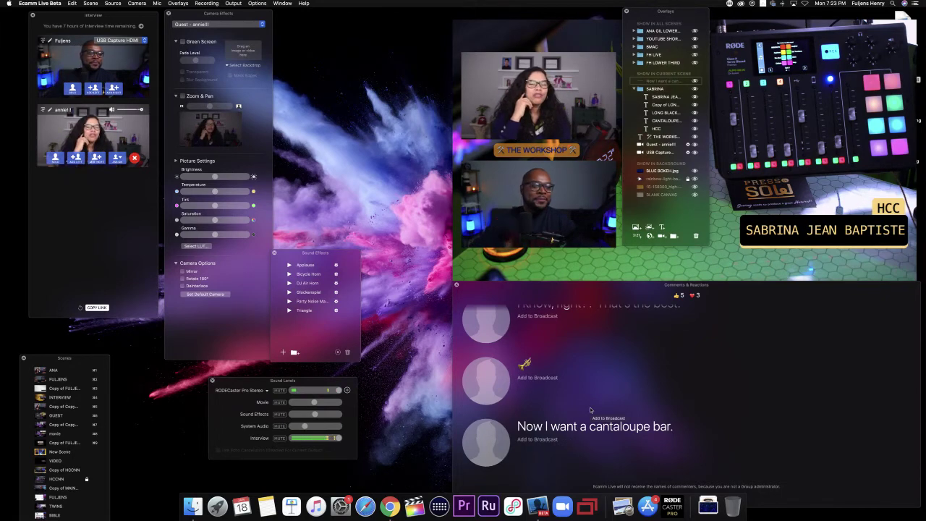
mouse_move(672, 275)
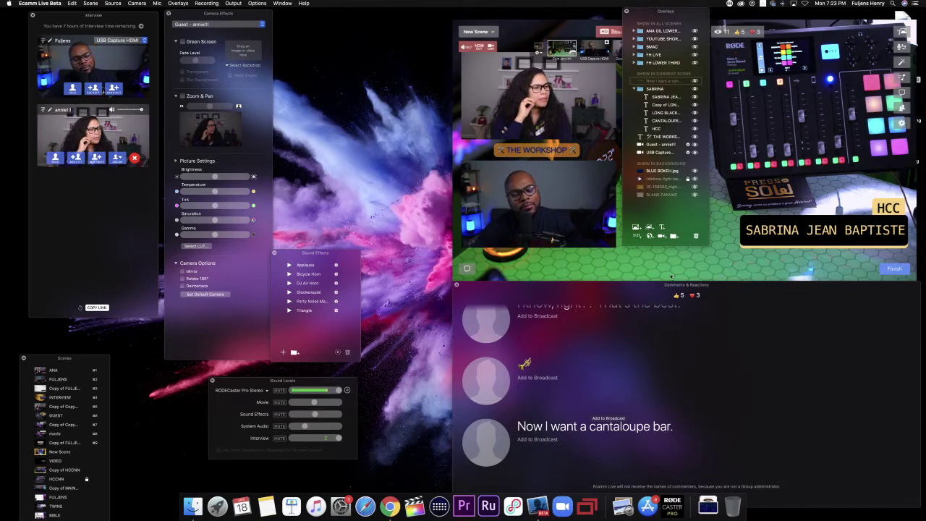
mouse_move(763, 253)
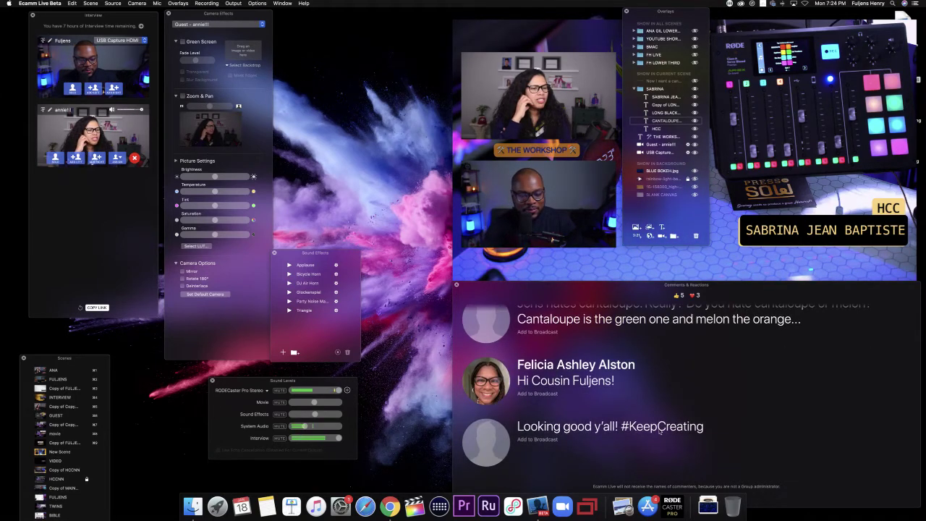
mouse_move(495, 358)
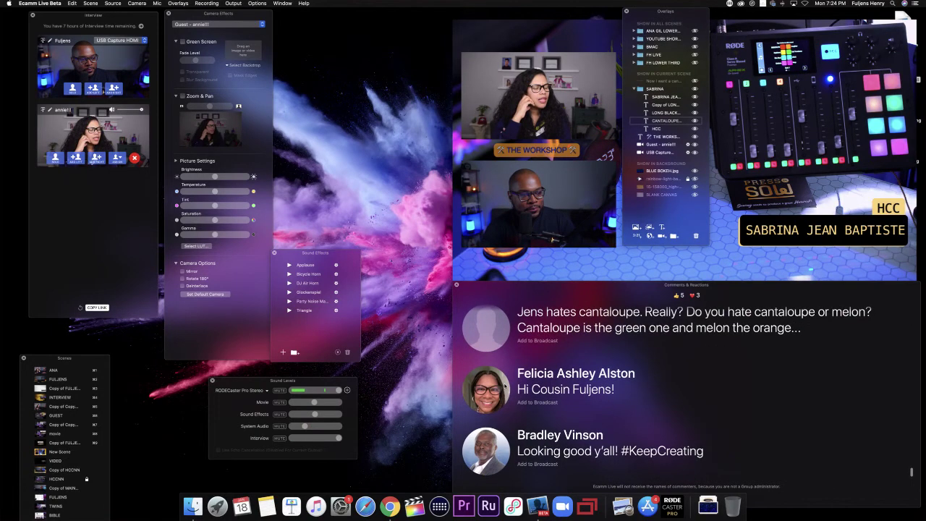
click(485, 388)
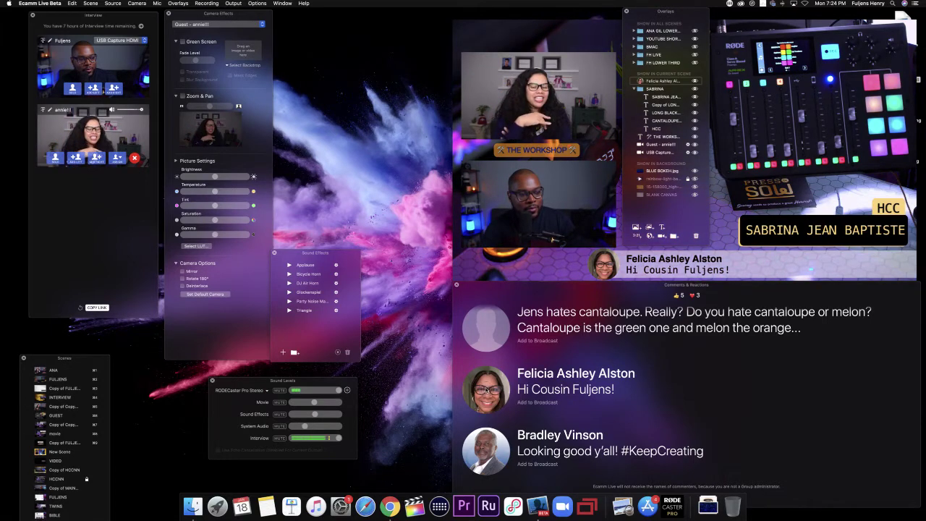
click(485, 389)
click(486, 450)
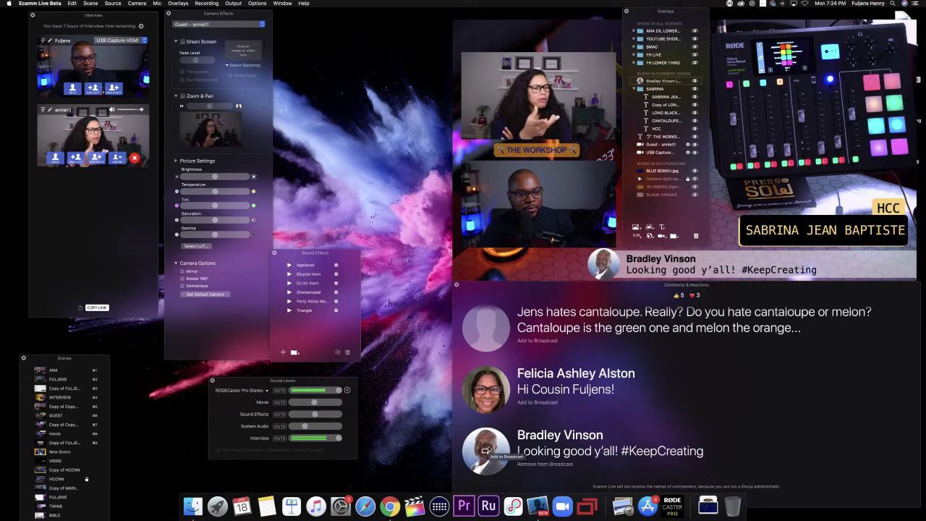
click(485, 450)
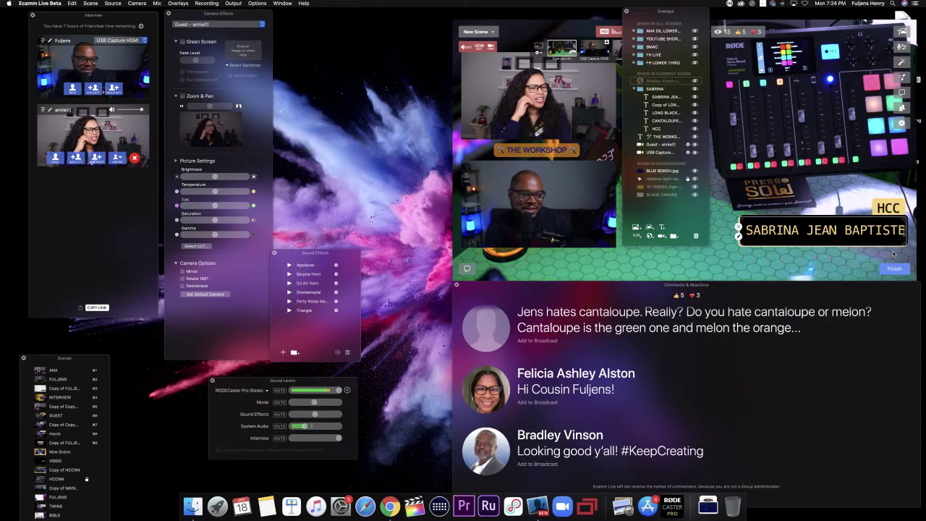
Step: Put the pineapple-and-grape comment on air
scroll(785, 340, down, 2)
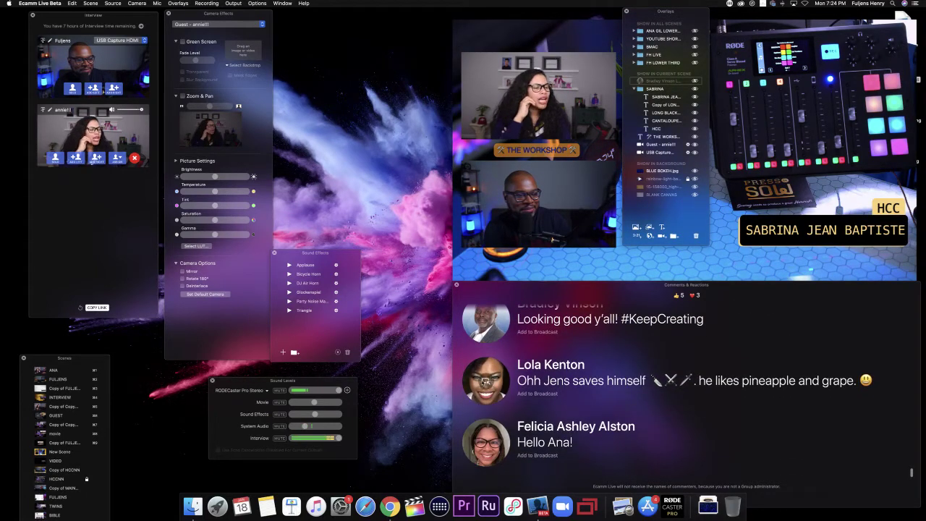
click(486, 381)
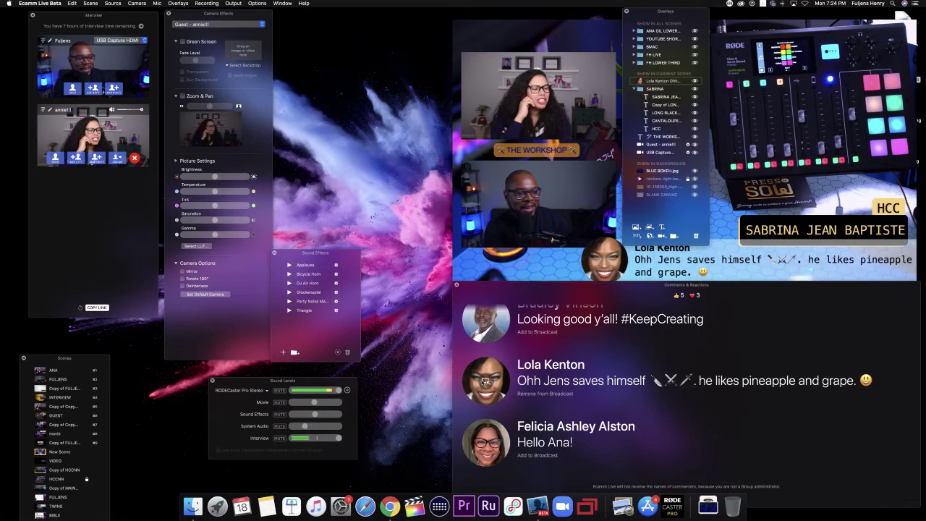
scroll(486, 381, up, 1)
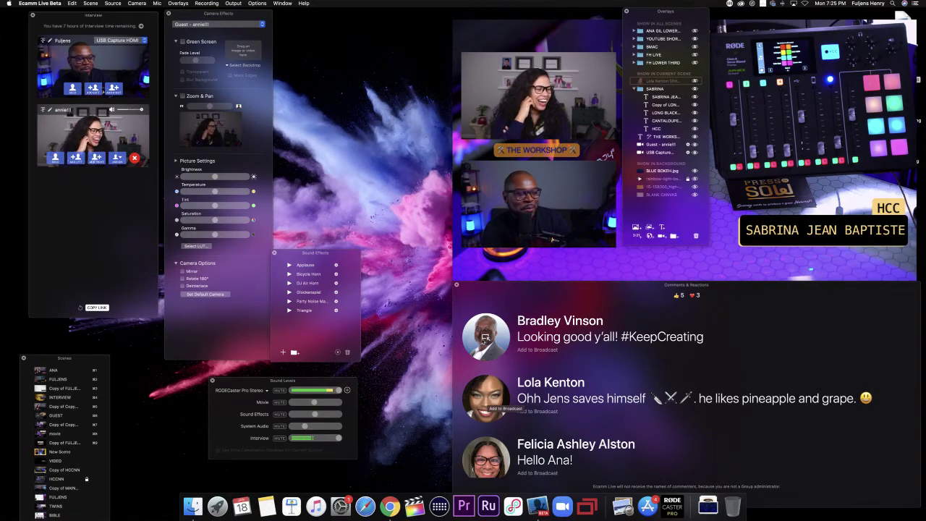
Step: Show the 'Looking good y'all! #KeepCreating' comment on the broadcast, then remove it
click(484, 337)
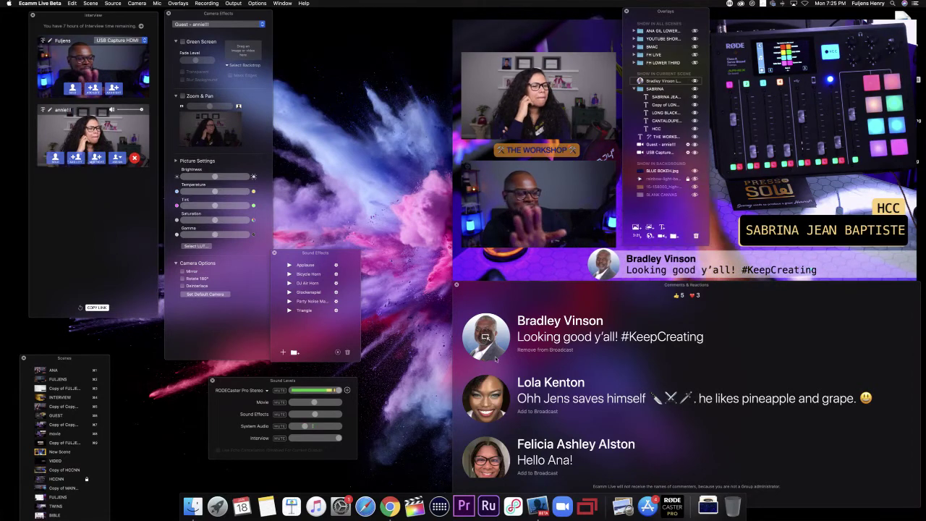
scroll(511, 383, down, 5)
scroll(493, 362, up, 3)
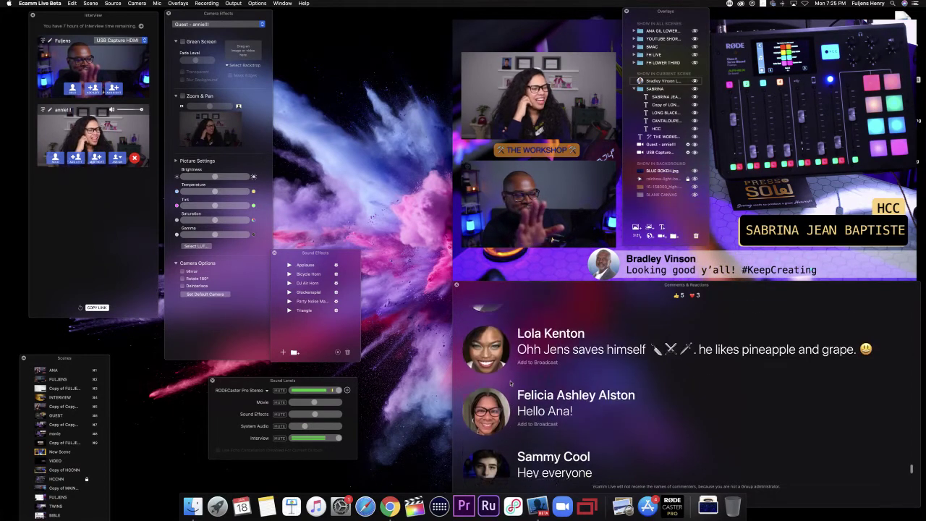
scroll(485, 351, up, 3)
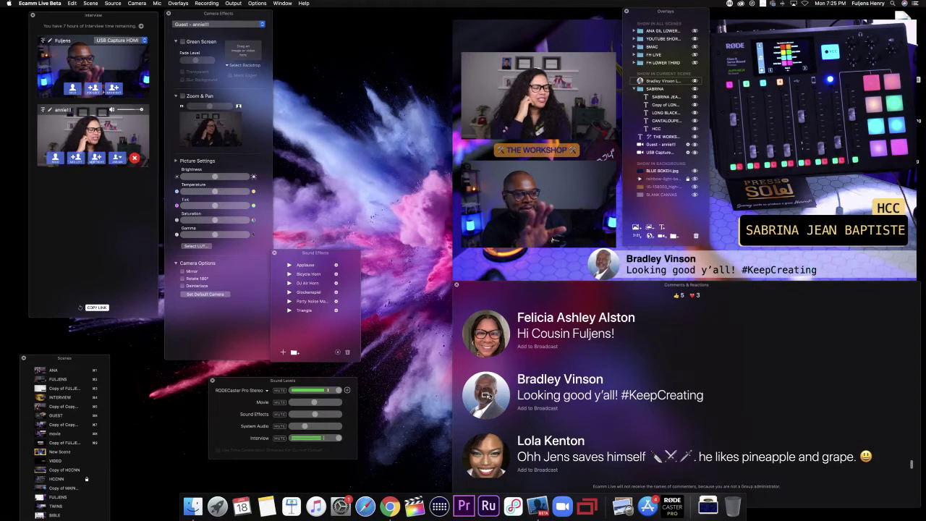
click(486, 395)
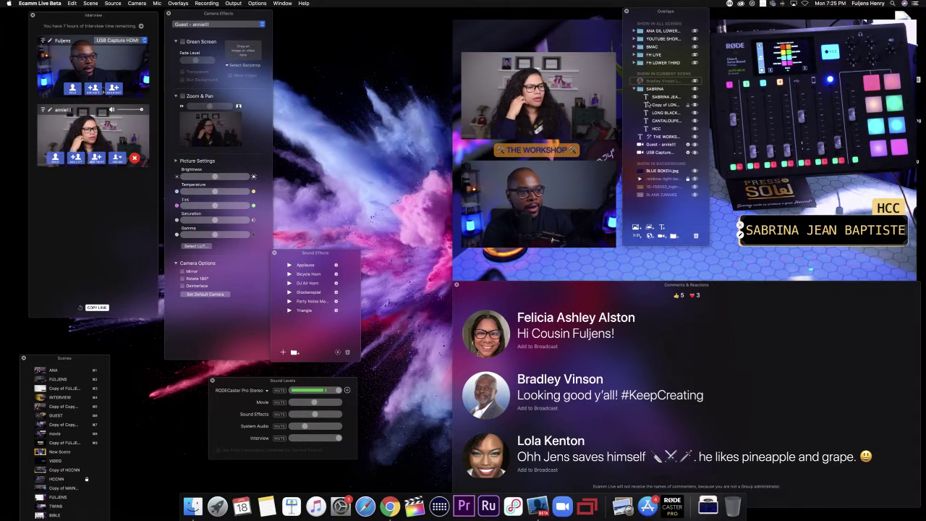
Step: Collapse the name-bar overlay group and toggle its visibility off and back on
click(634, 88)
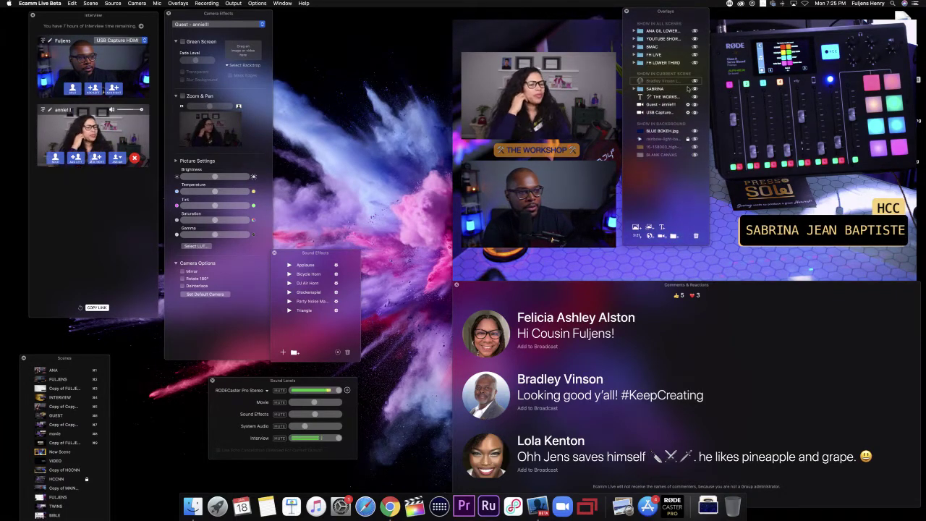
click(696, 90)
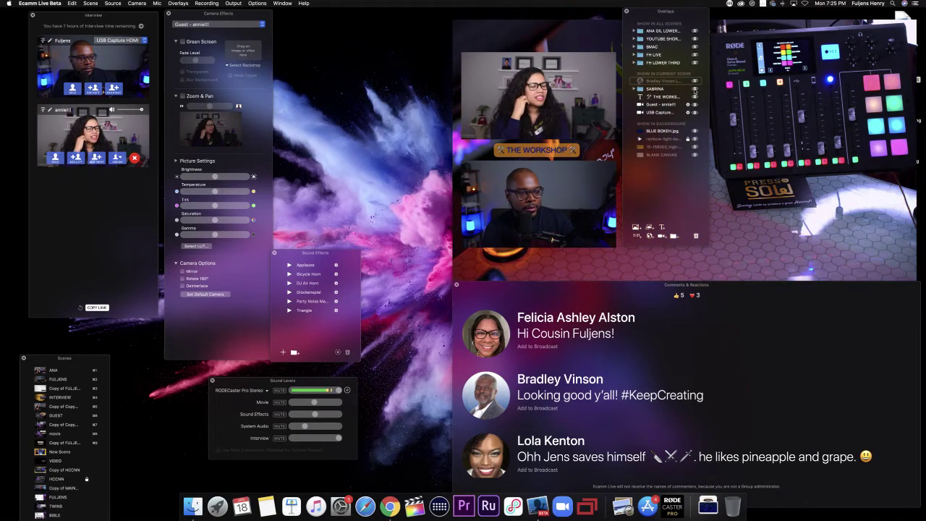
click(695, 92)
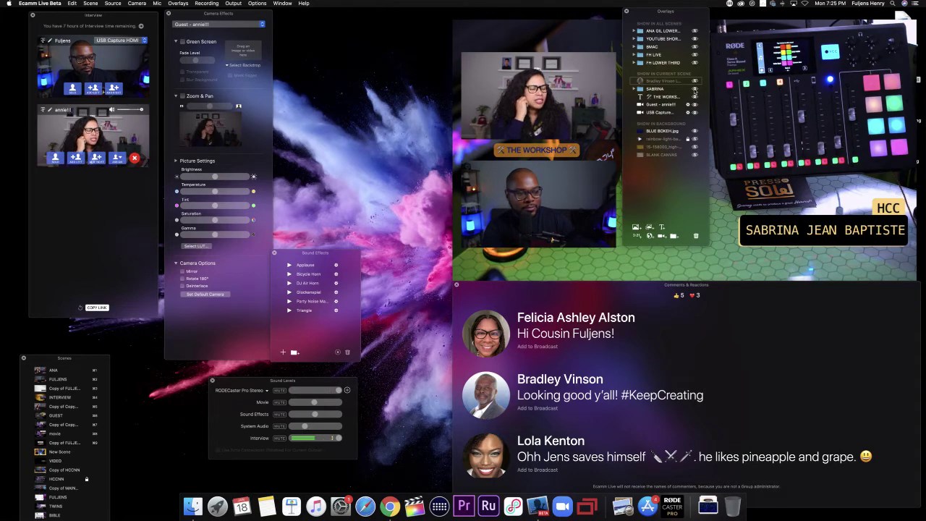
mouse_move(719, 145)
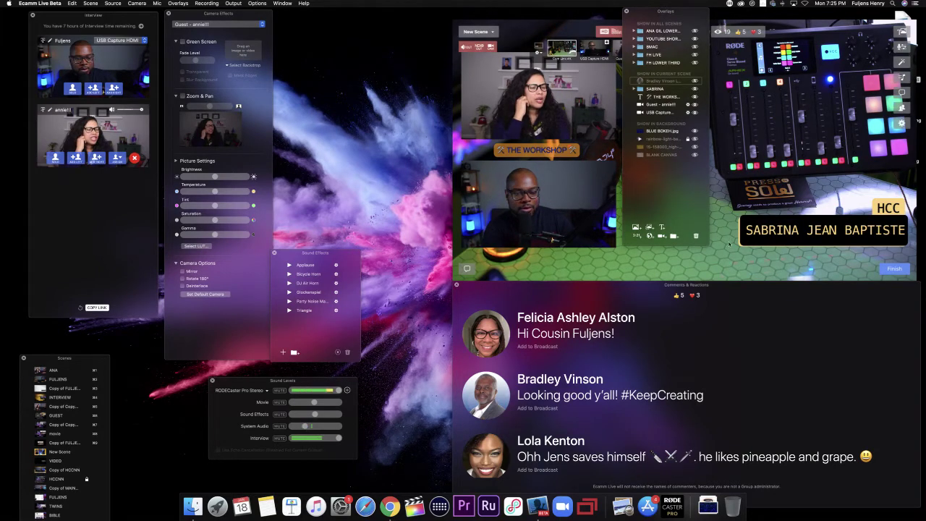
Step: Briefly broadcast and remove the 'Hey everyone' and 'double booked tonight' comments
scroll(713, 426, down, 5)
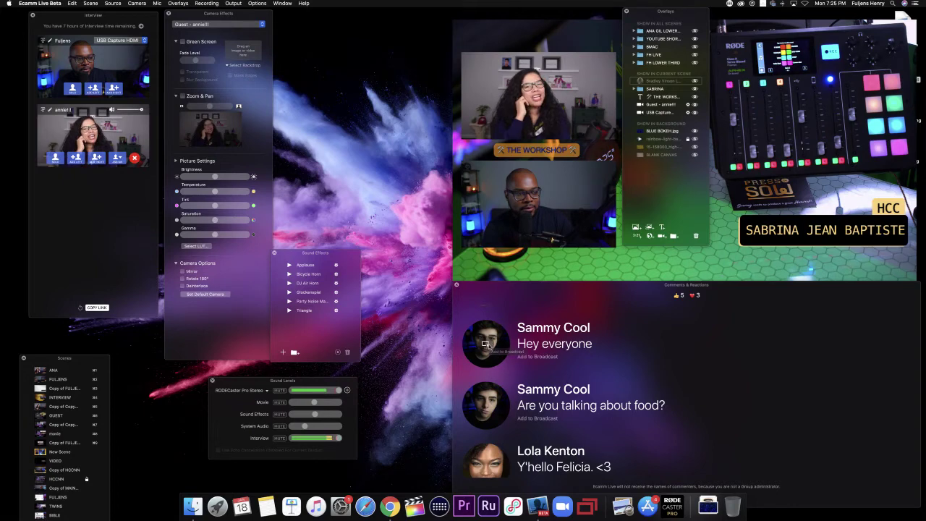
click(486, 345)
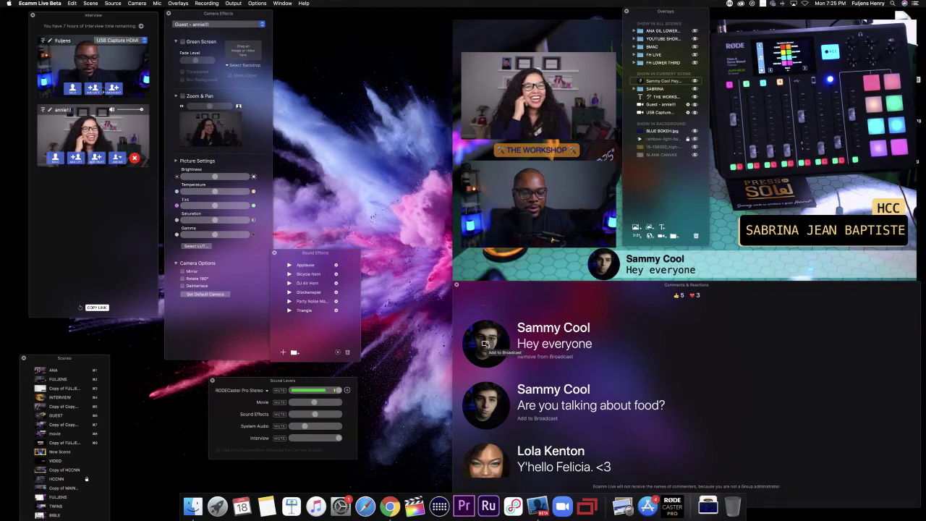
click(486, 344)
scroll(486, 325, down, 2)
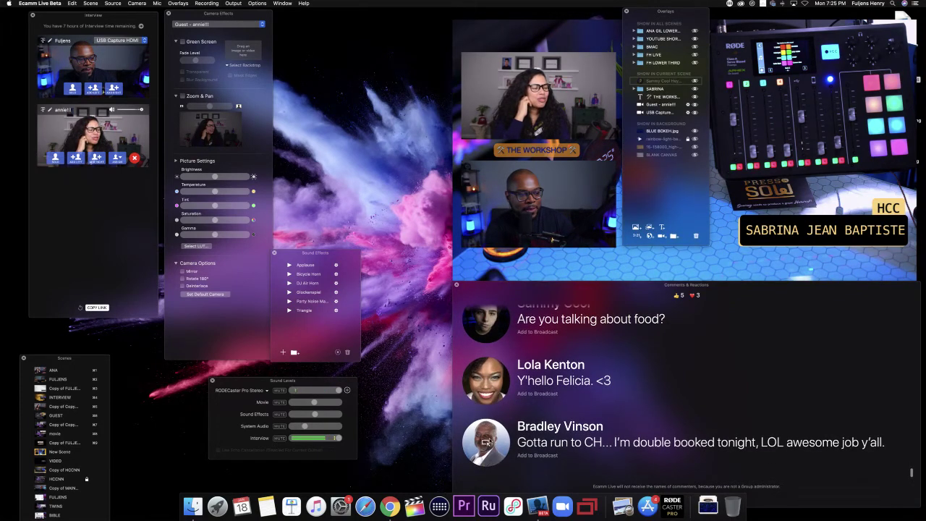
click(486, 442)
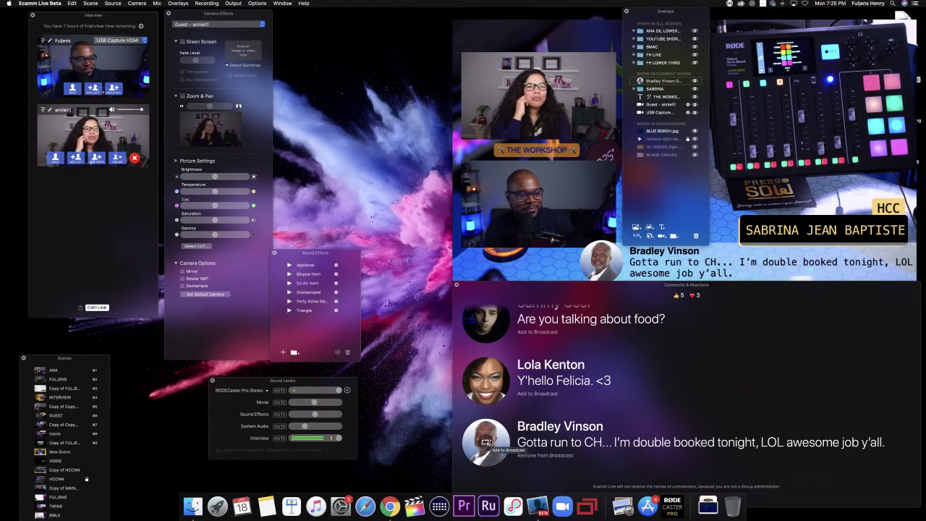
click(486, 442)
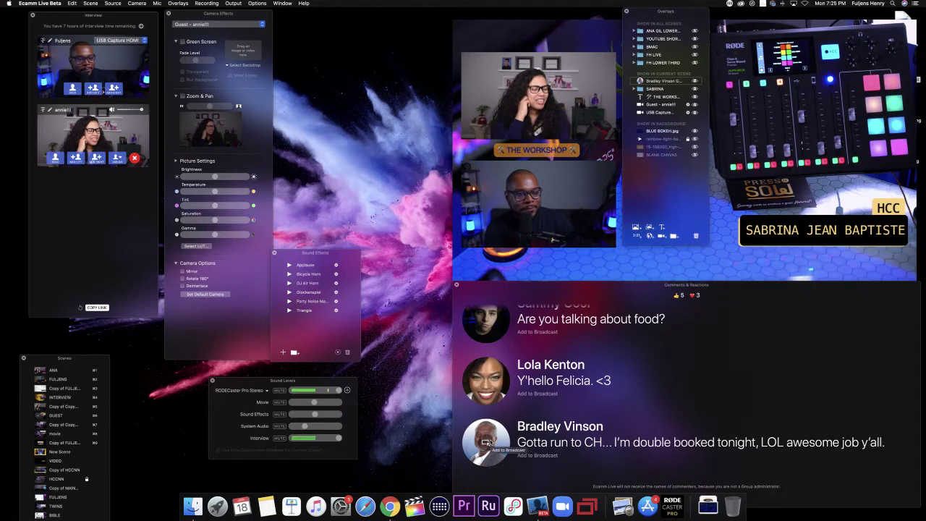
Step: Briefly broadcast the lighting question, 'Ecamm is not a food!' and 'Watch your words with cantaloupe' comments
mouse_move(690, 248)
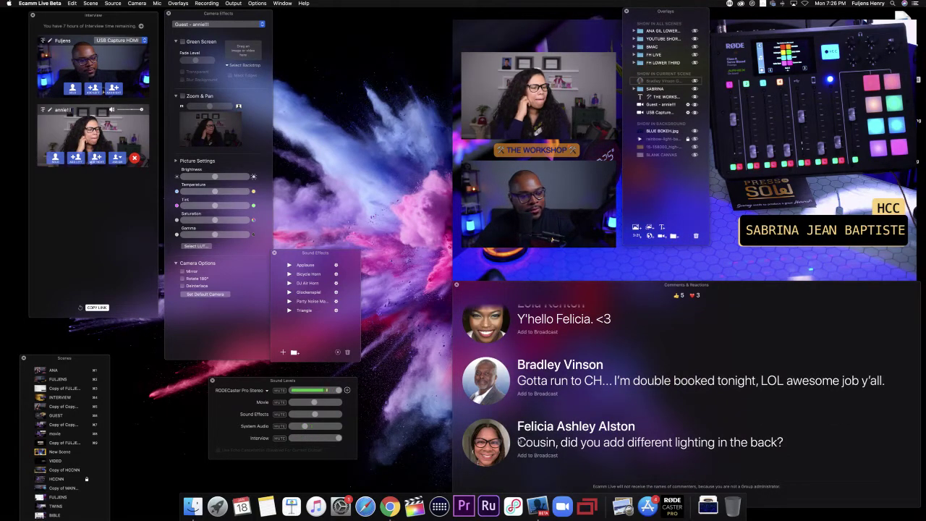
click(489, 445)
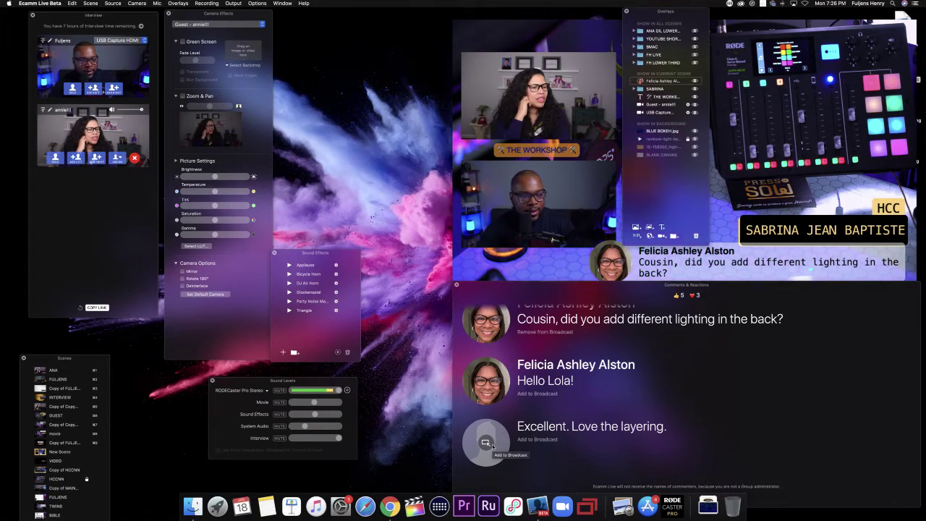
click(485, 321)
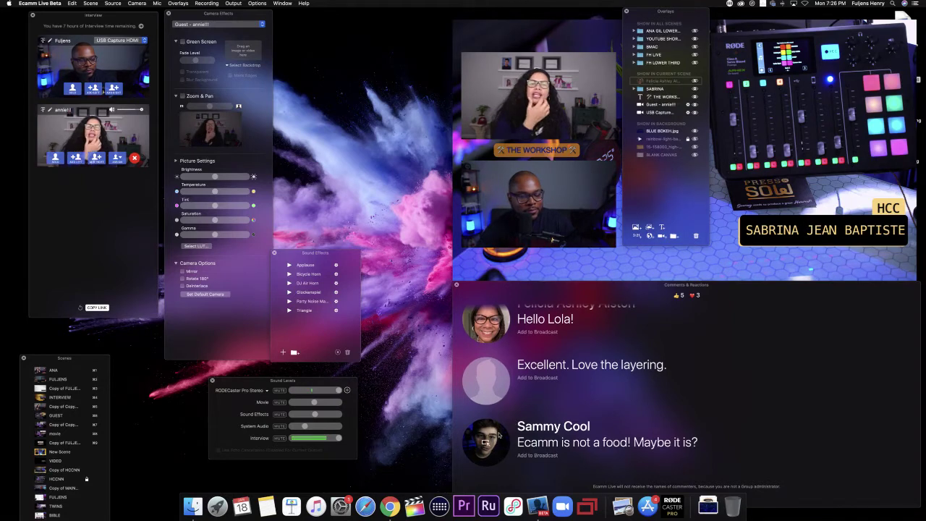
click(488, 443)
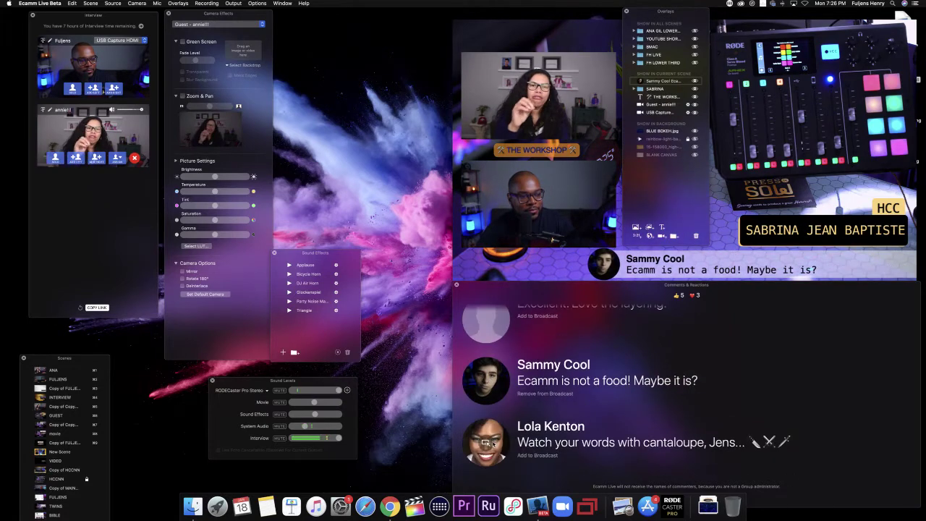
click(484, 381)
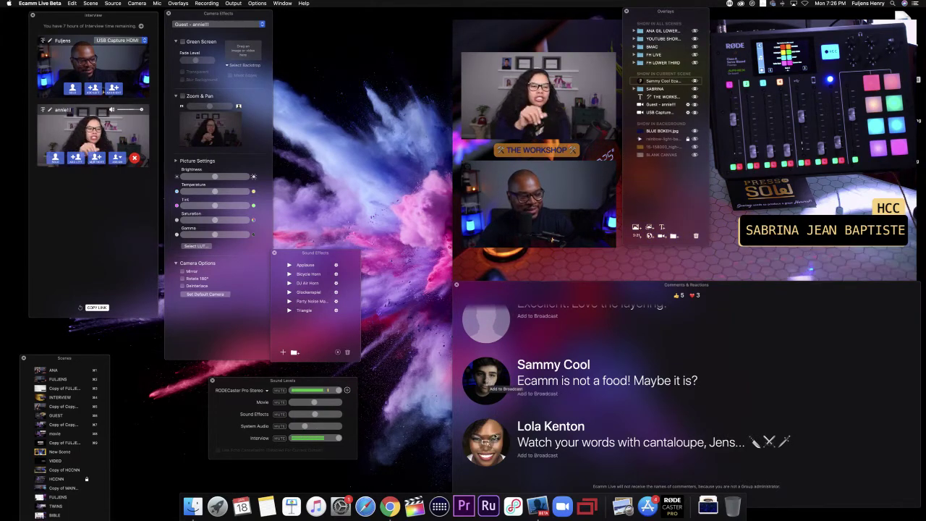
click(486, 442)
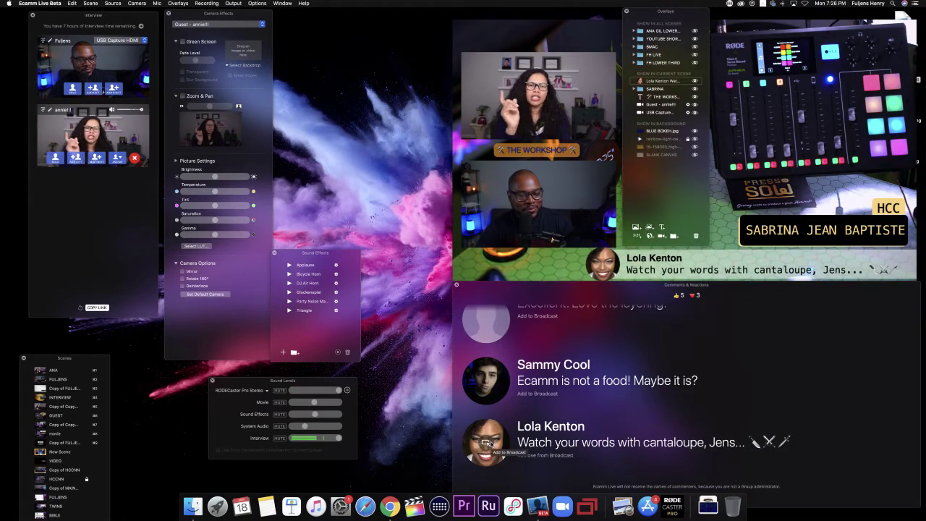
click(486, 442)
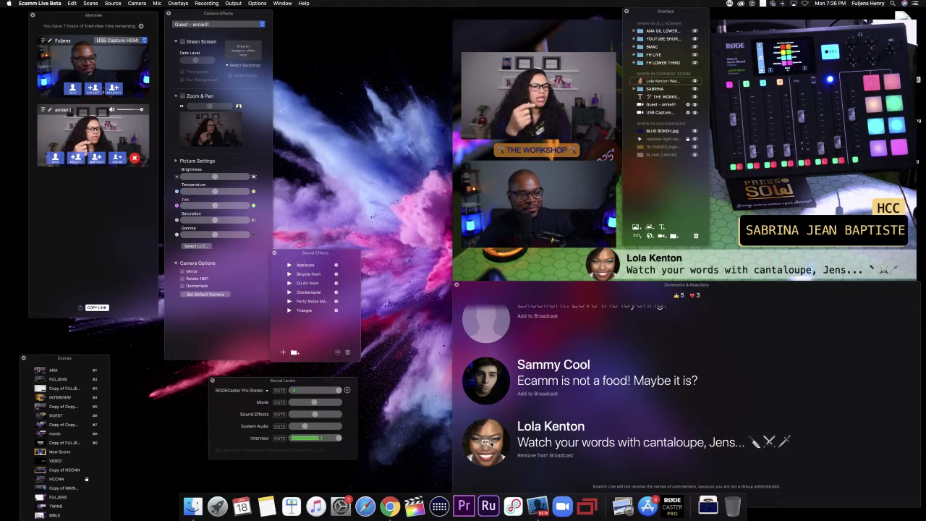
Step: Briefly broadcast and remove the 'Excellent. Love the layering.' and short greeting comments
scroll(485, 406, up, 2)
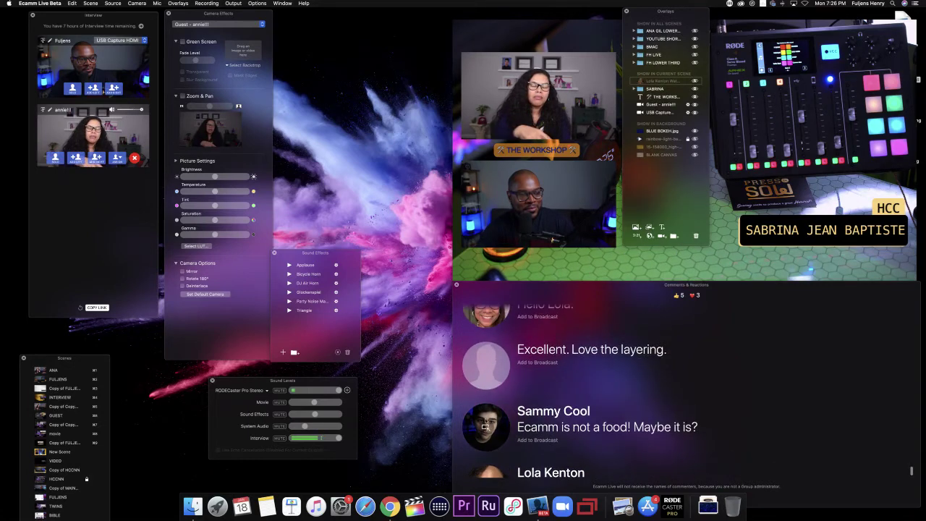
click(484, 366)
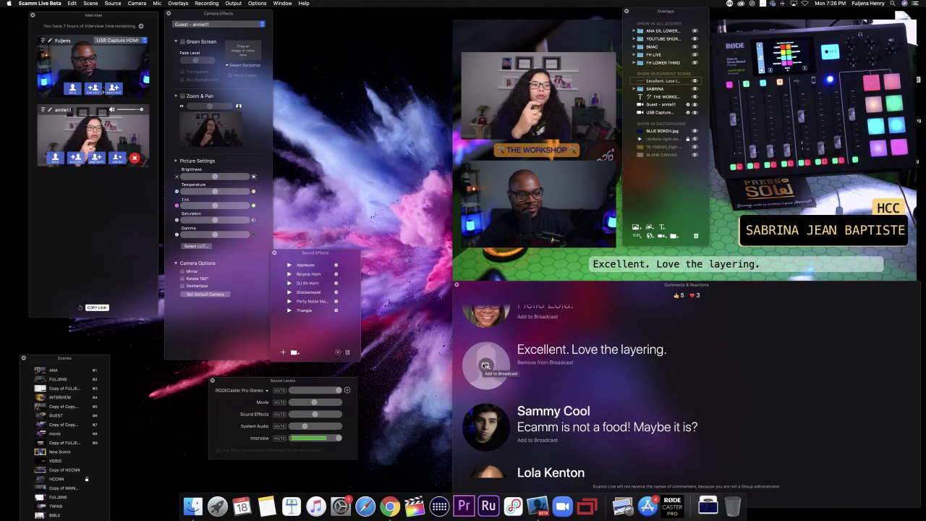
click(485, 365)
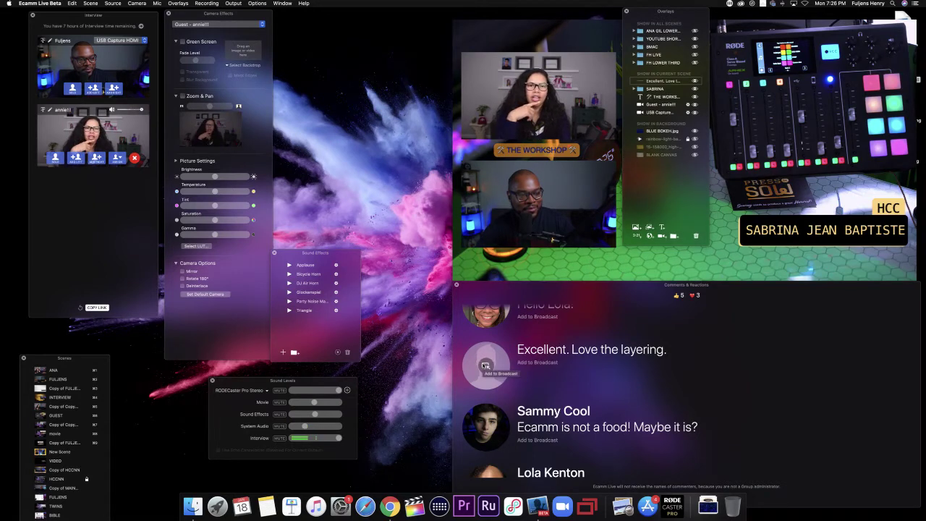
scroll(483, 367, up, 2)
scroll(483, 366, up, 2)
click(486, 388)
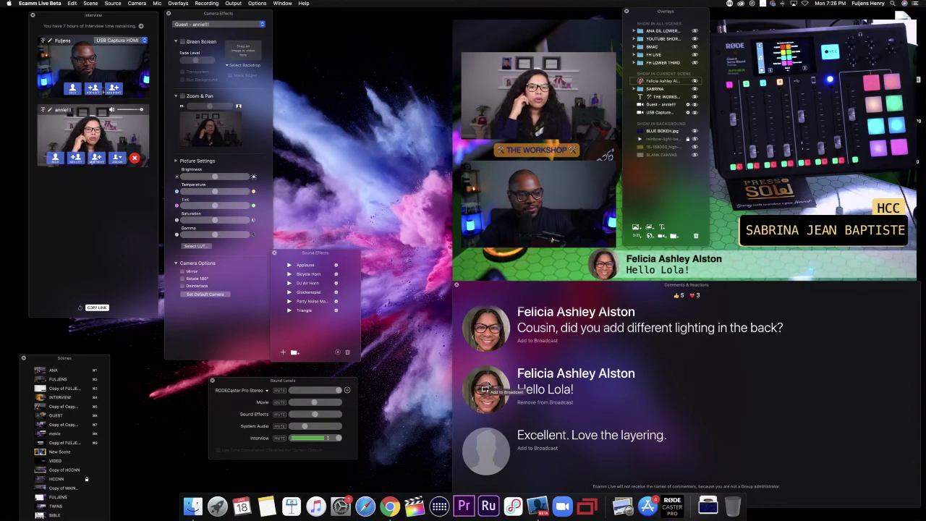
click(485, 388)
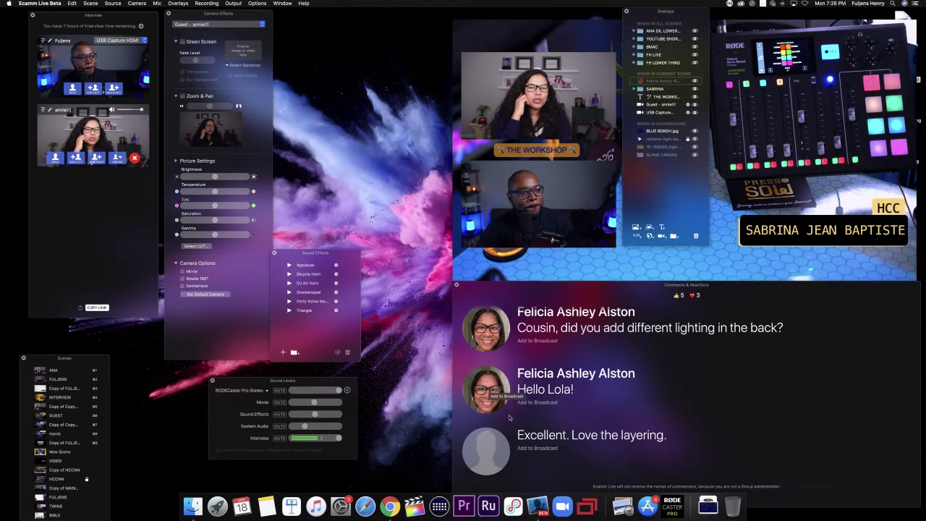
scroll(509, 417, down, 10)
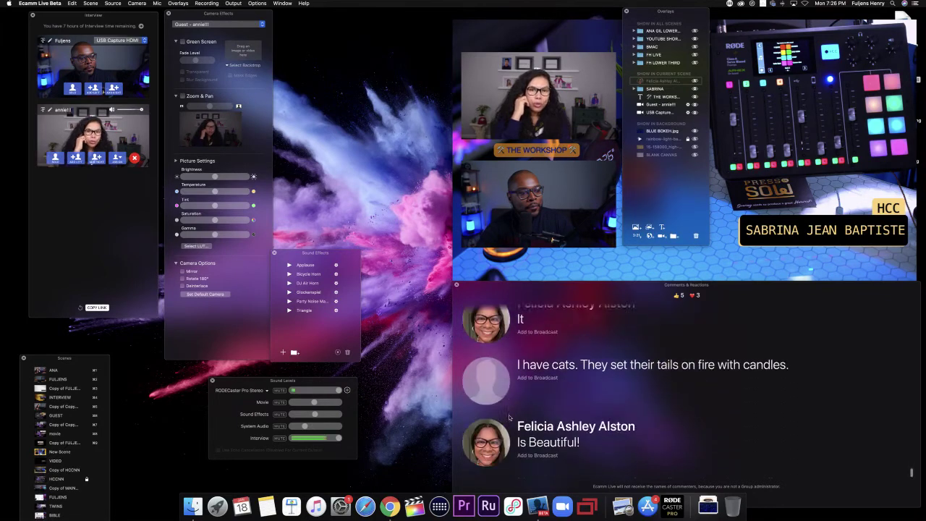
mouse_move(521, 254)
mouse_move(533, 231)
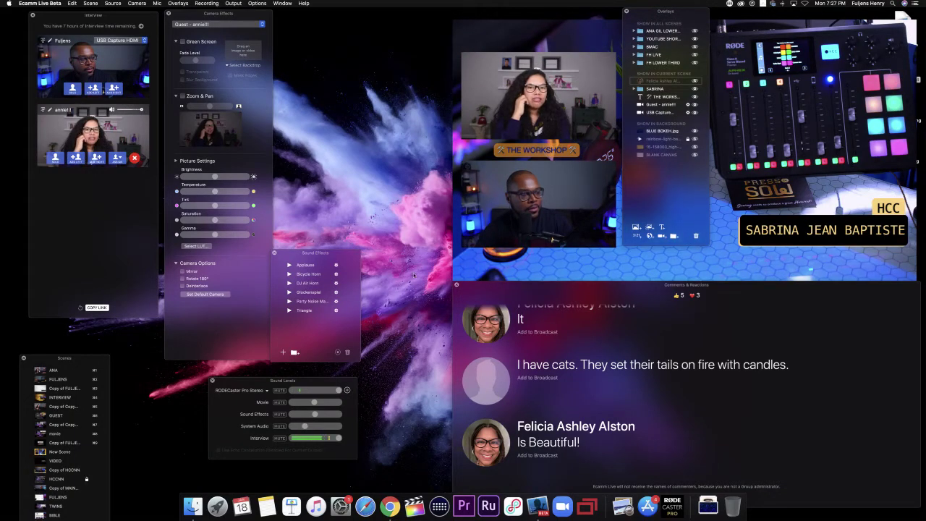
Step: Put the LIVEAF scene live and move the Overlays panel to the left of the preview
drag(65, 357, 66, 213)
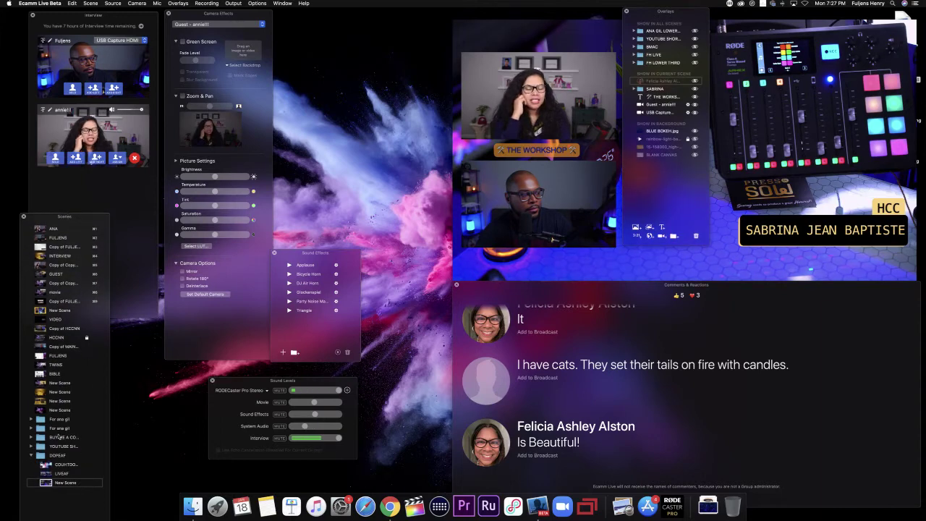
click(45, 474)
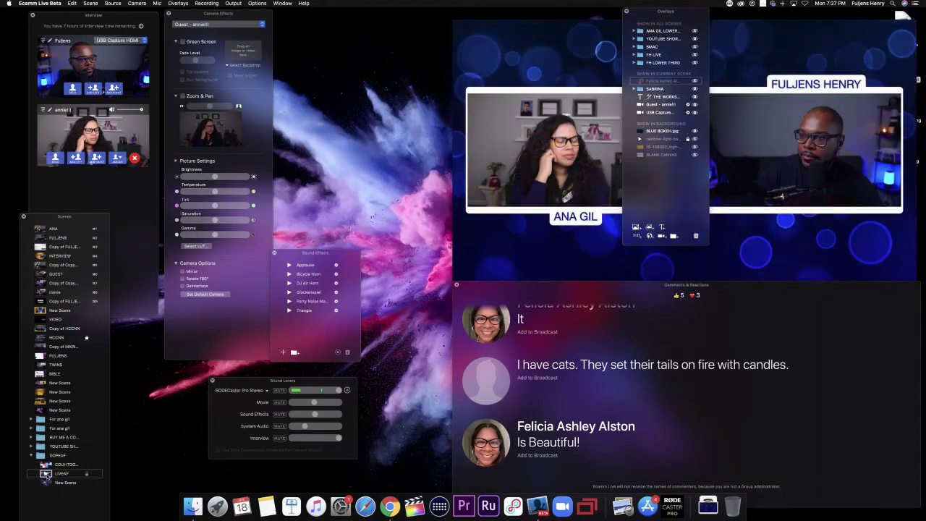
drag(669, 13, 407, 37)
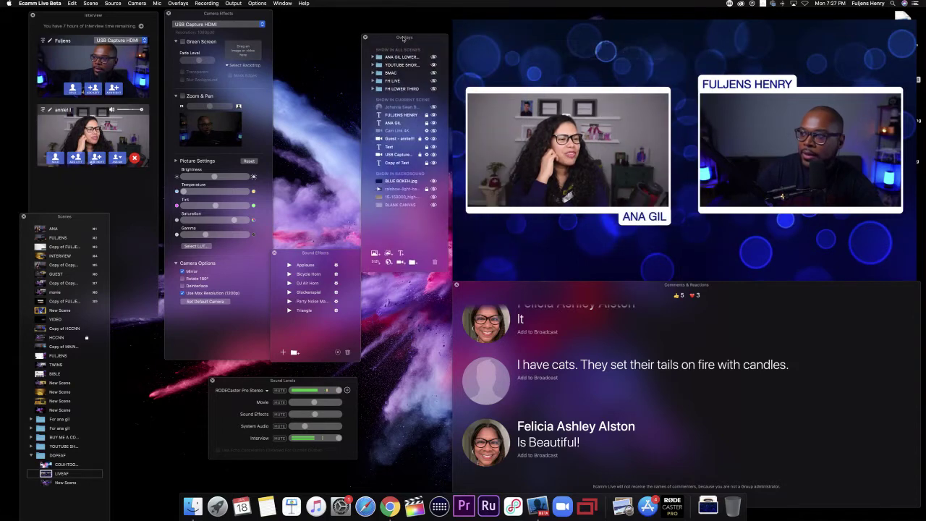
click(257, 3)
mouse_move(304, 71)
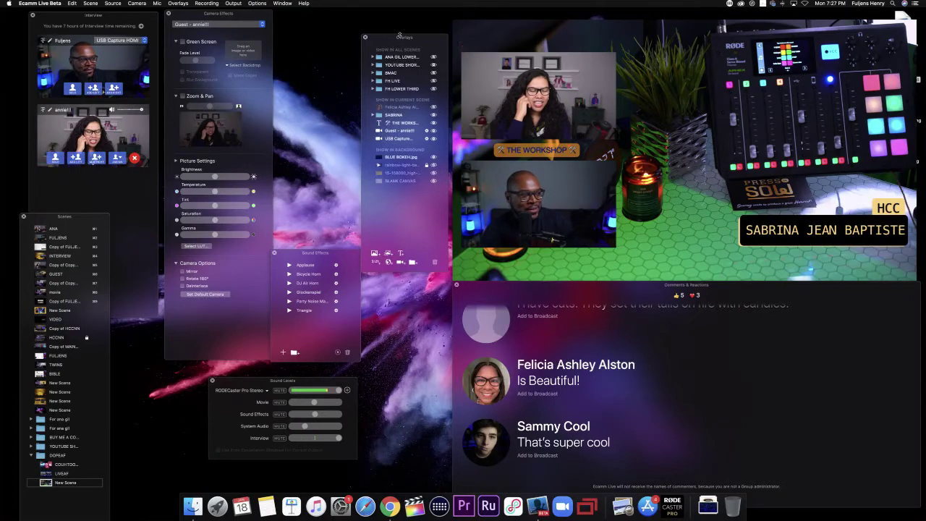
Step: Move the Overlays panel back over the preview, then air and remove the 'That's soooo cool' comment
drag(400, 38, 659, 19)
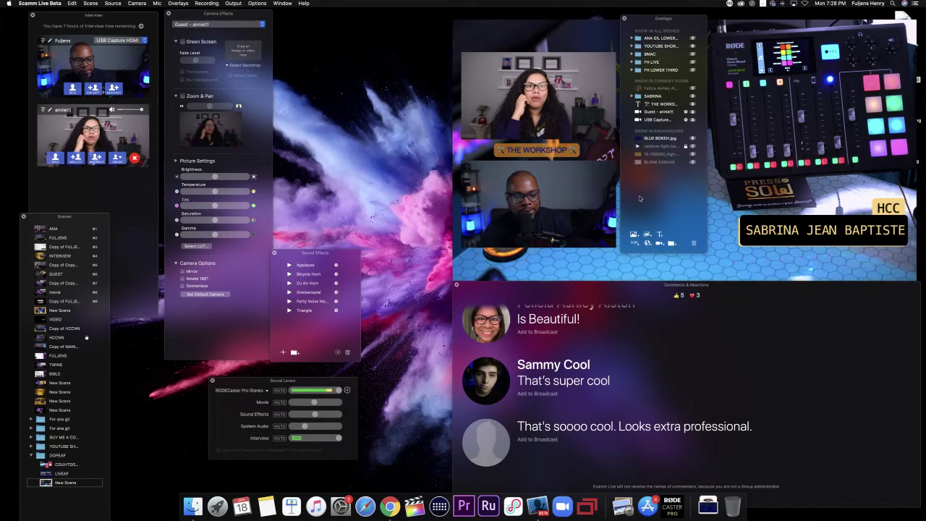
click(486, 443)
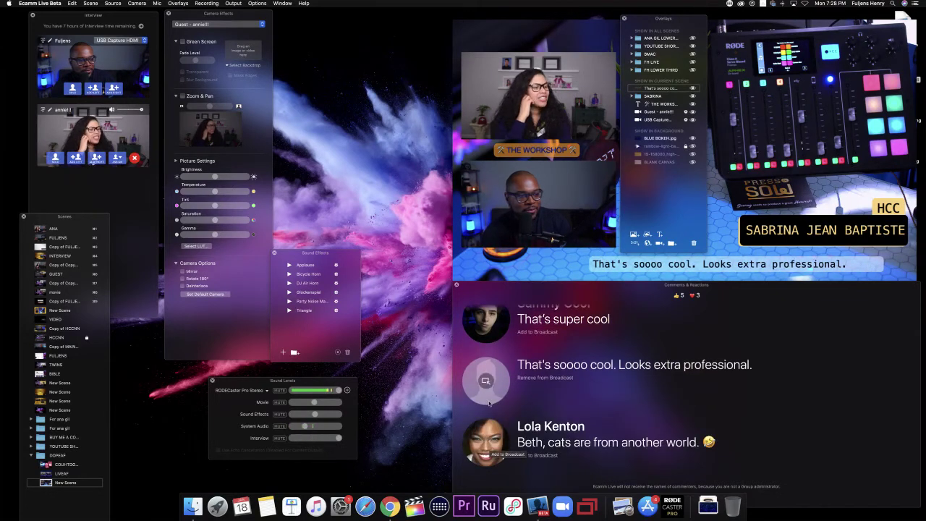
click(485, 380)
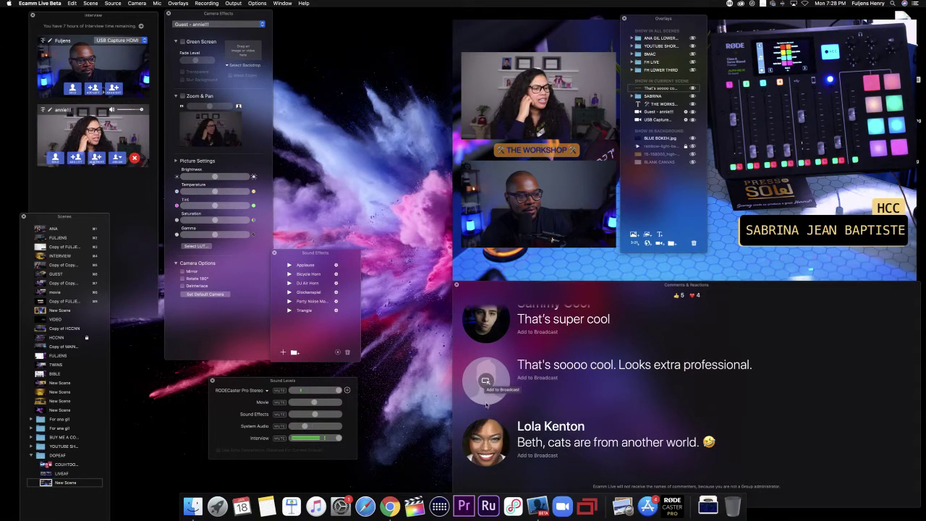
mouse_move(832, 268)
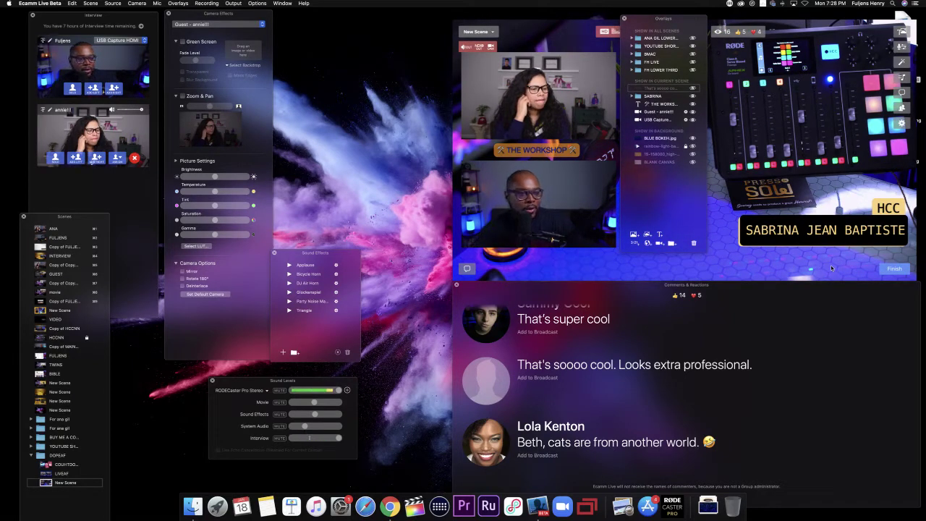
mouse_move(789, 238)
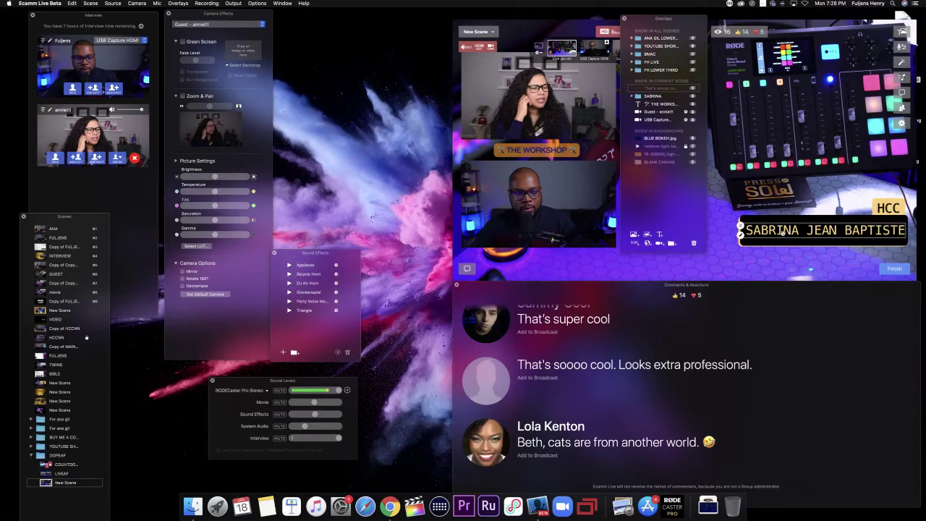
click(783, 232)
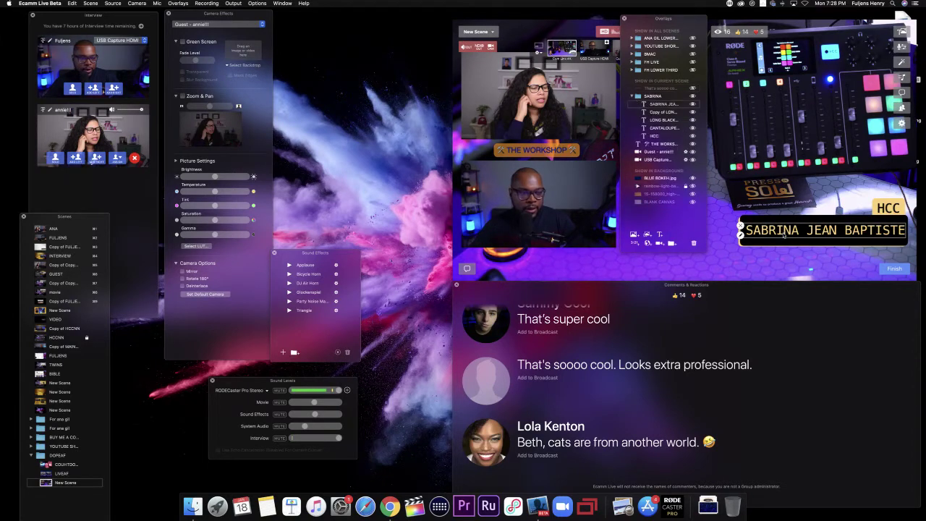
key(super+d)
key(super+d)
drag(783, 232, 766, 188)
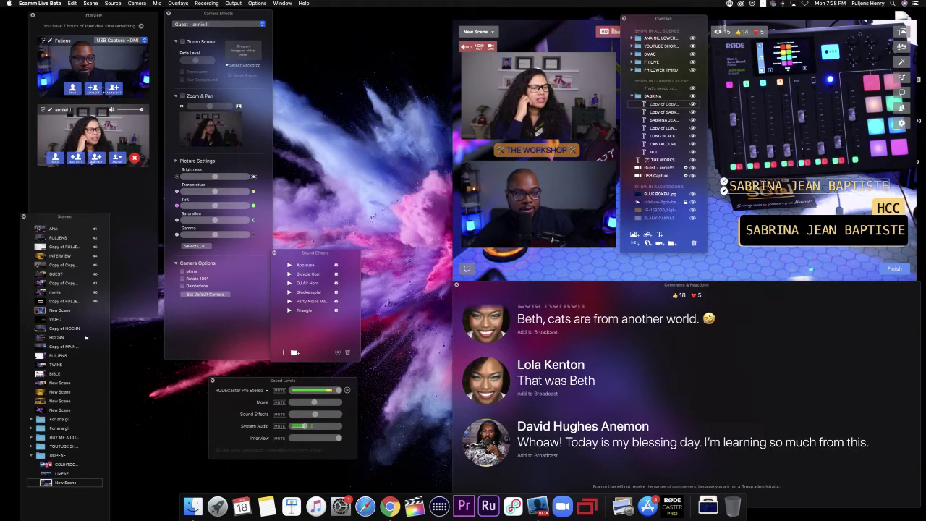
Step: Change the copied bar's text to 'MENTAL HEALTH COUNSELOR, BEWELL CLINIC' and shrink it to size 29
double_click(769, 186)
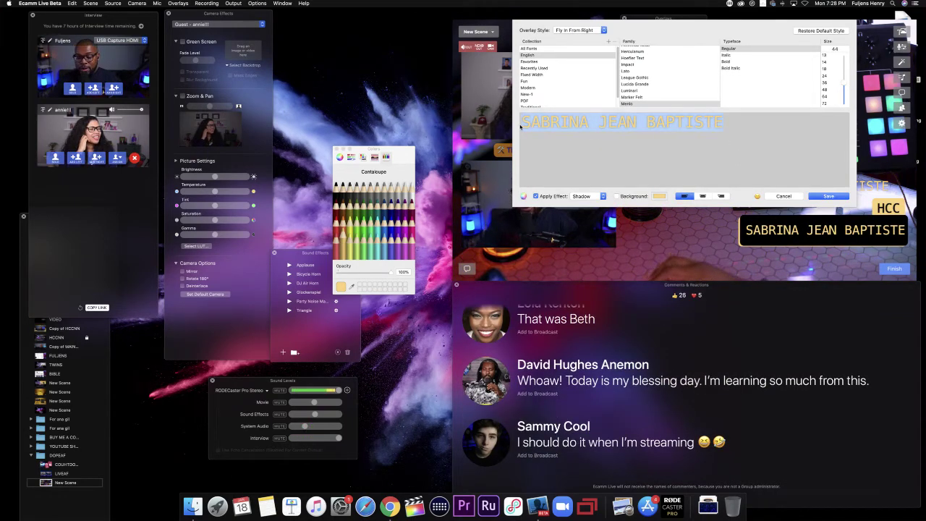
text(MENGA)
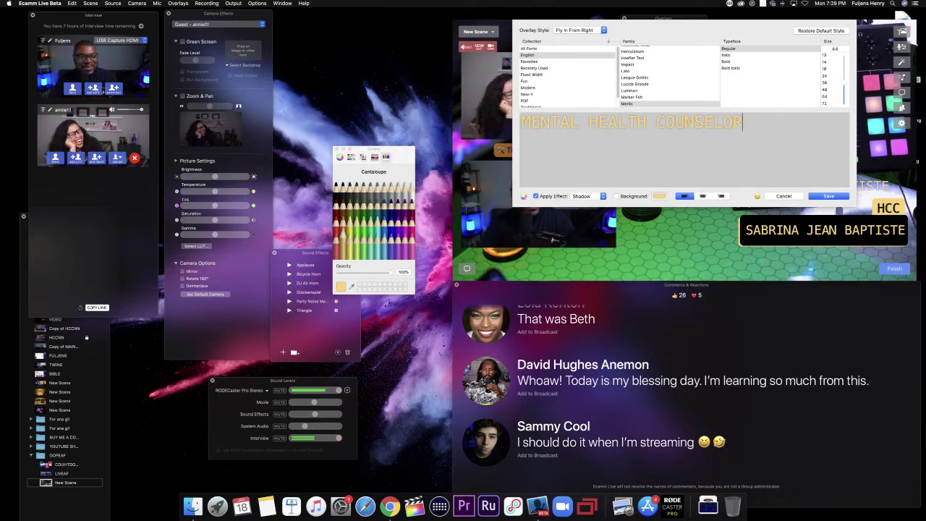
text(, )
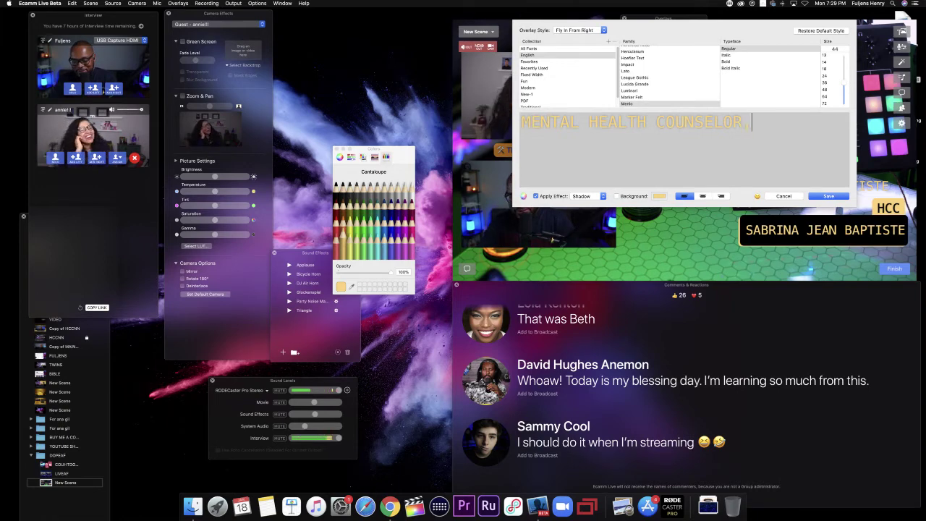
text(BE)
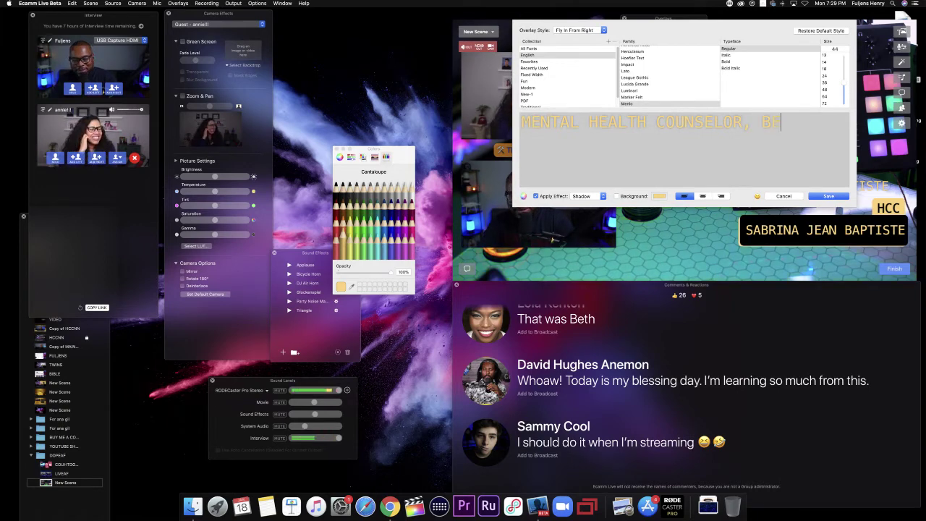
text(WELL )
text(C)
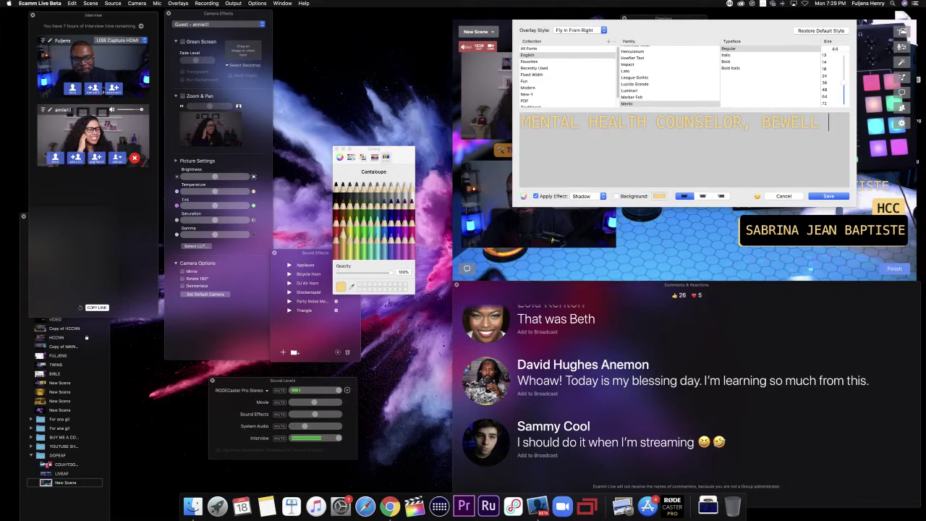
text(LINIC)
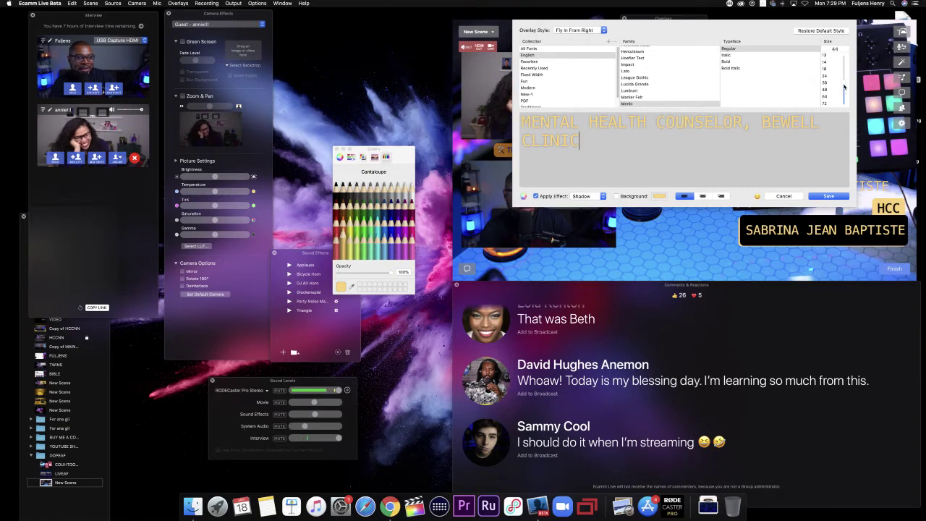
drag(844, 86, 843, 98)
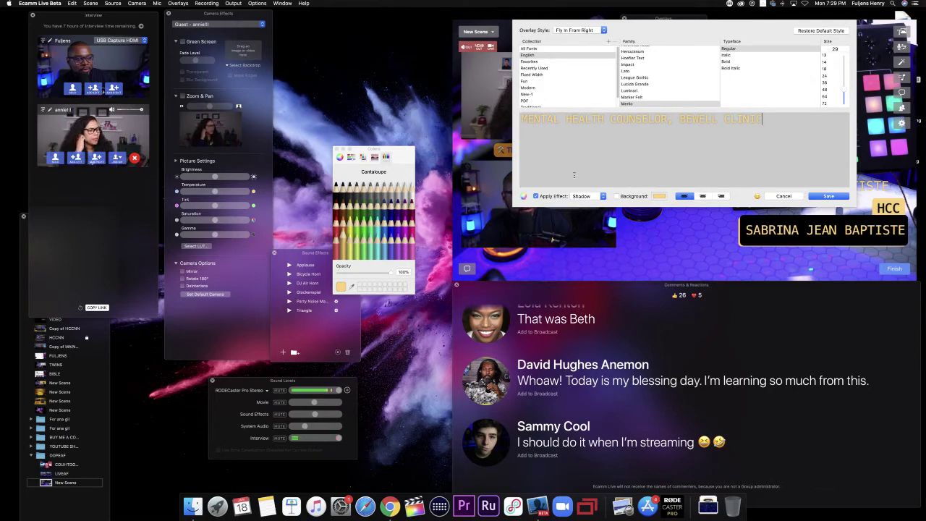
Step: Keep the Shadow effect, make the subtitle text black (Licorice), and save the overlay
click(595, 198)
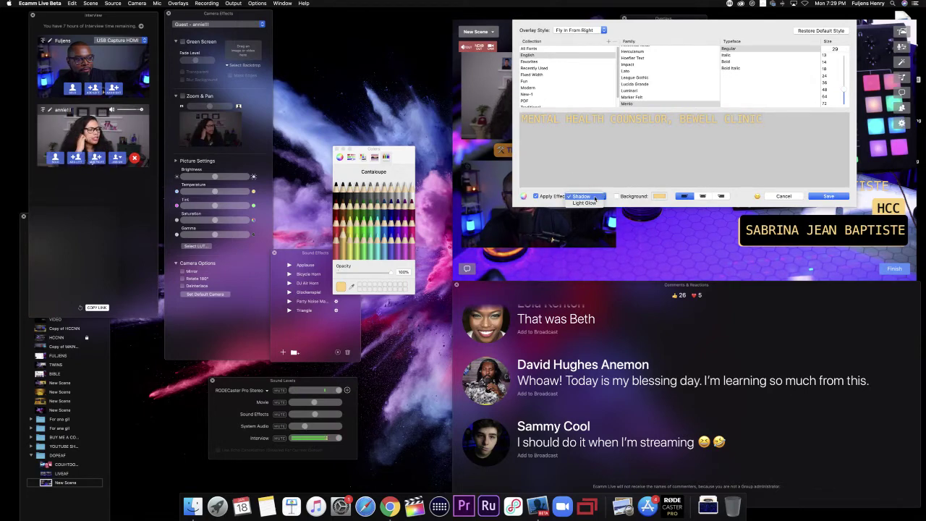
click(595, 197)
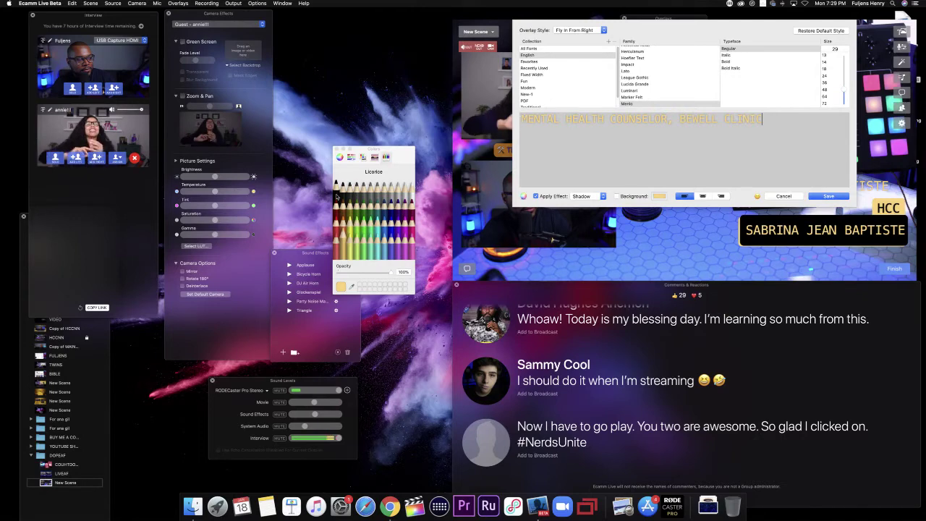
click(337, 196)
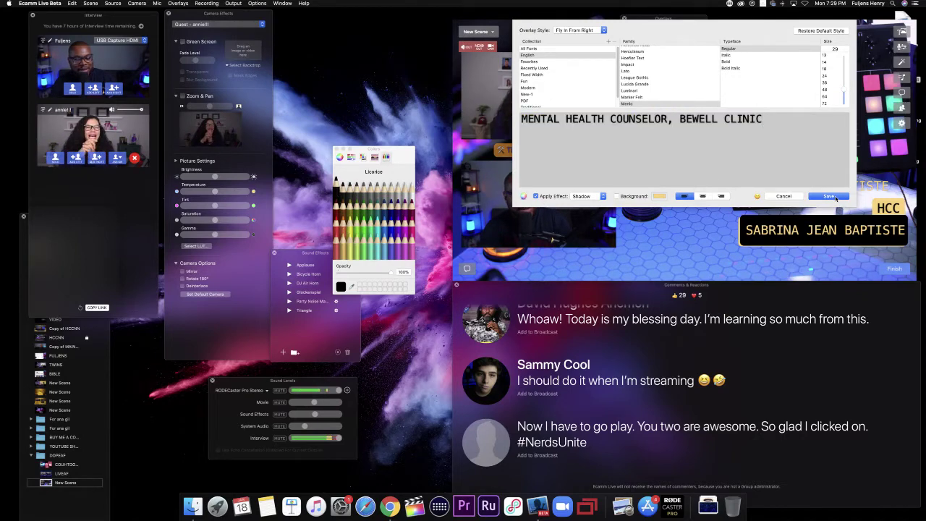
click(831, 196)
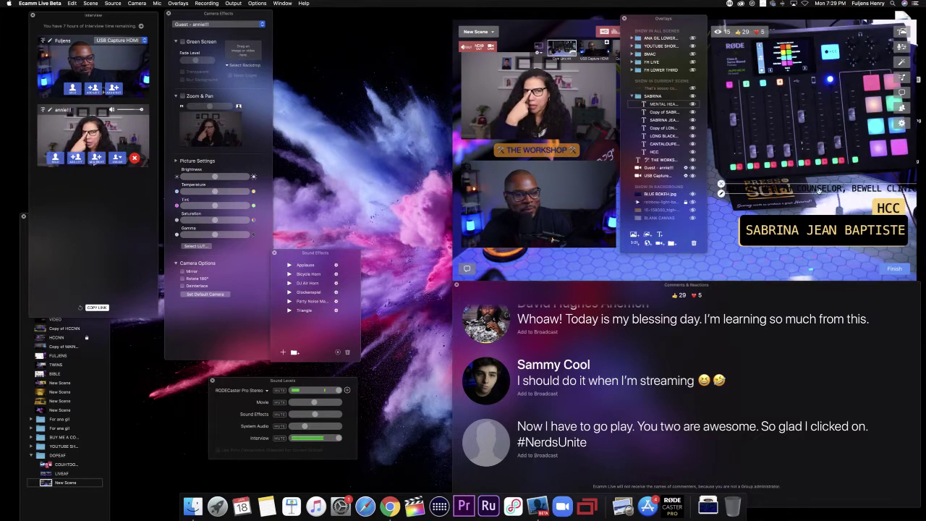
Step: Position the subtitle above the name bar and place another name bar copy higher up
drag(819, 189, 797, 188)
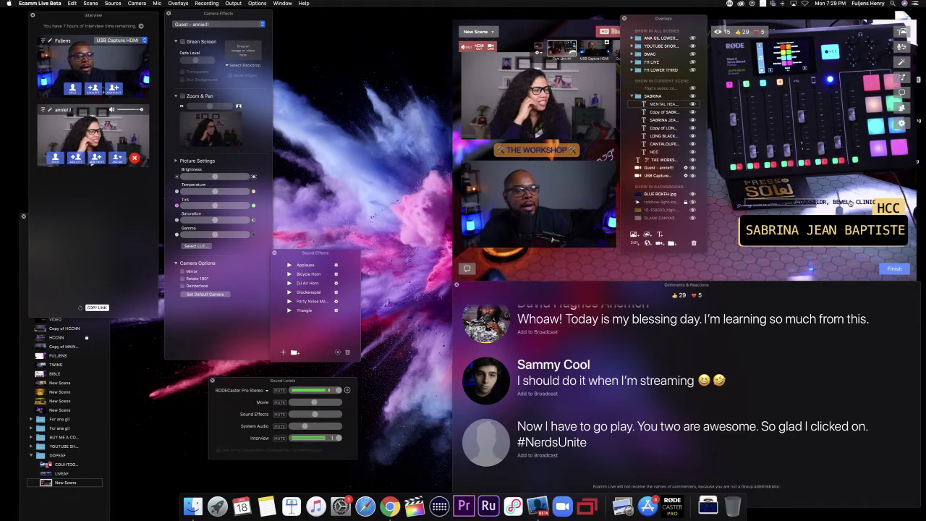
mouse_move(860, 202)
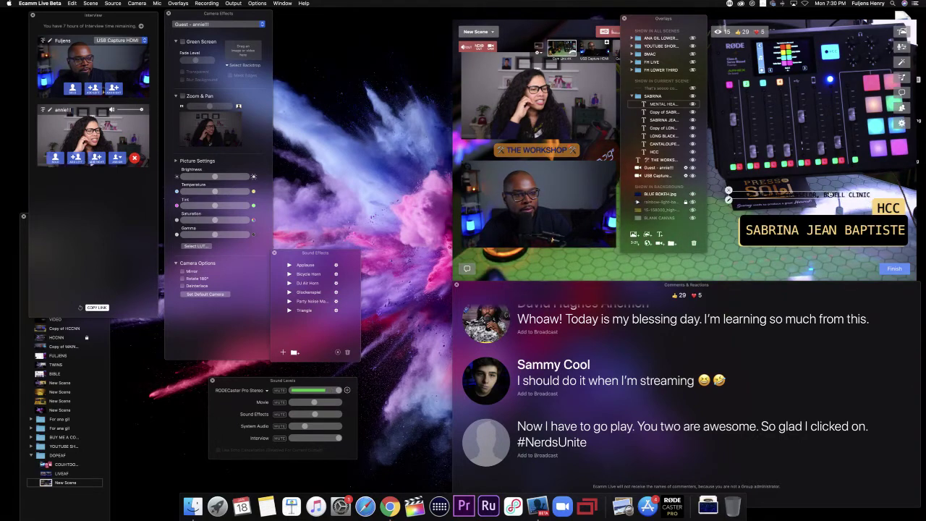
drag(826, 194, 832, 185)
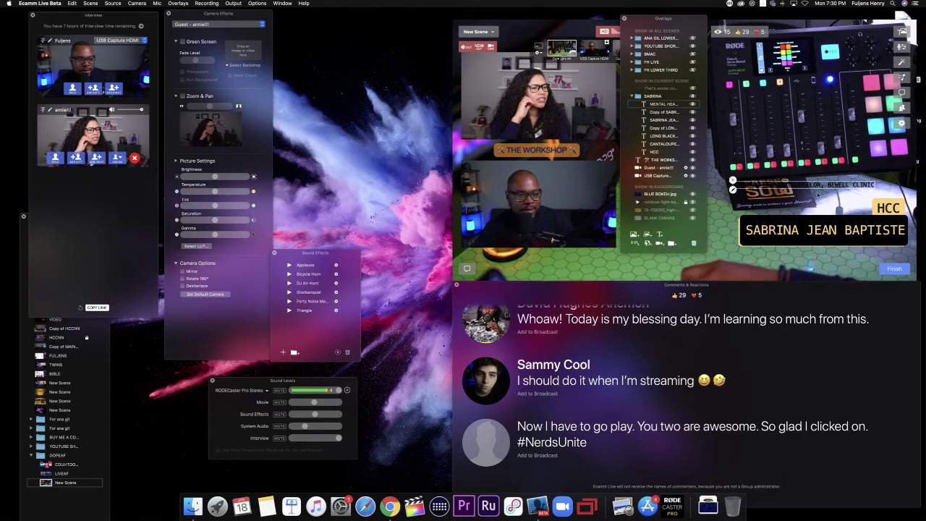
click(778, 227)
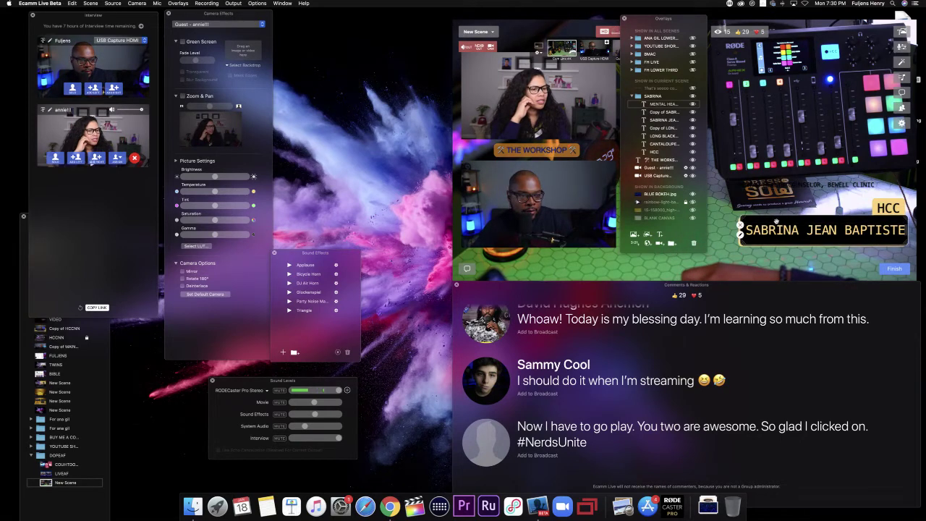
drag(778, 227, 771, 128)
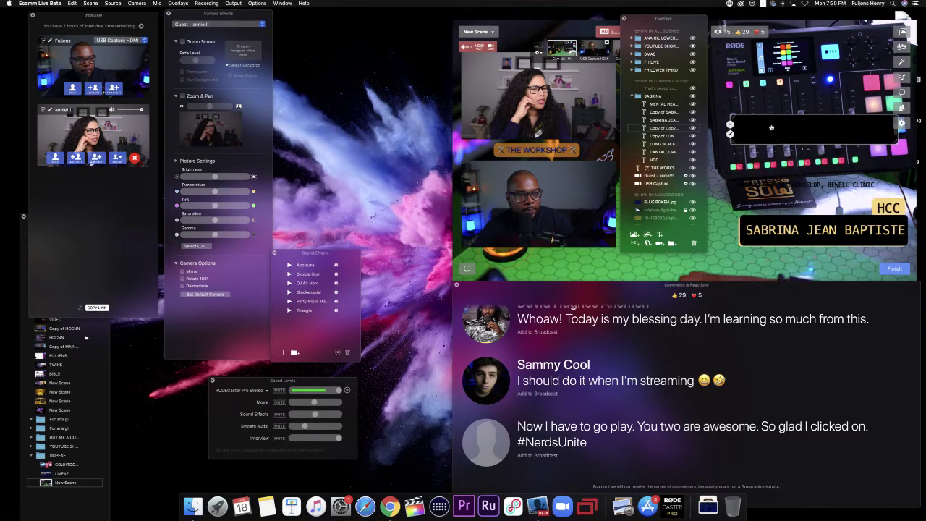
Step: Give the new bar copy a black Licorice background, save it, and move it below the name bar
double_click(777, 131)
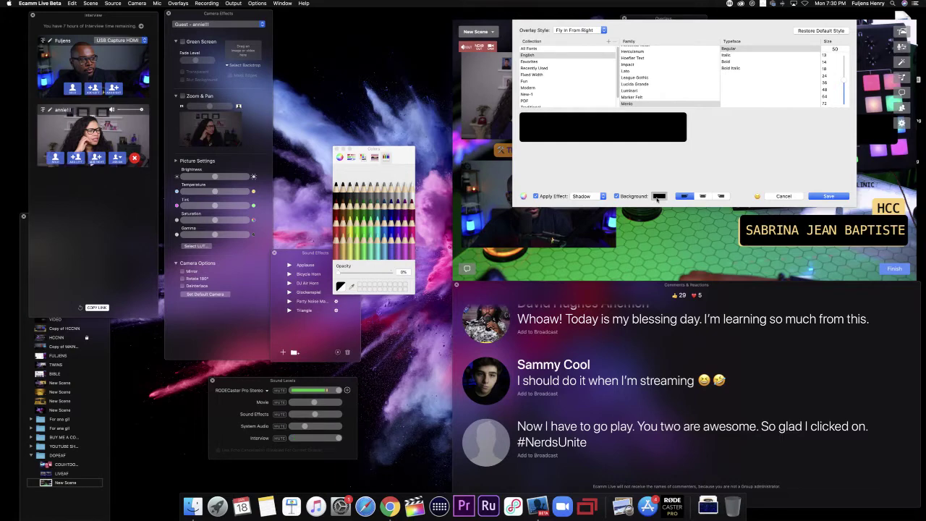
click(343, 251)
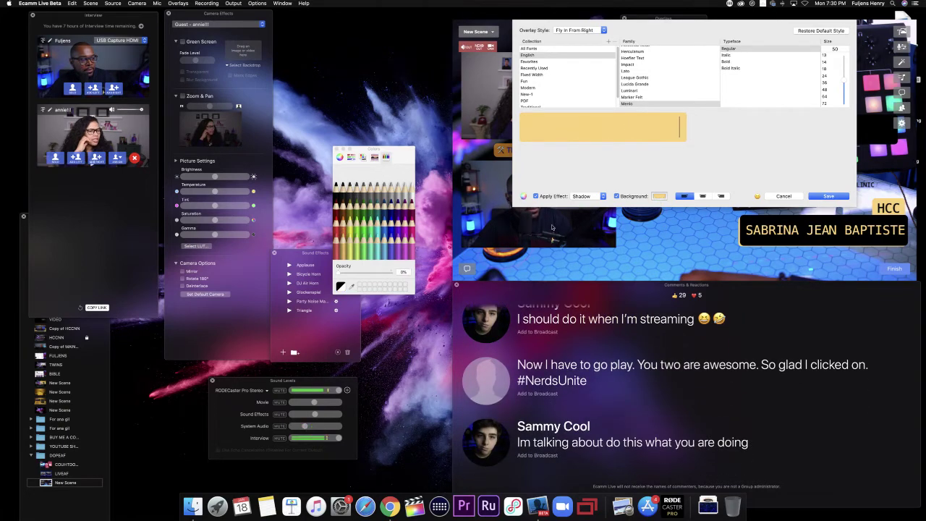
click(660, 196)
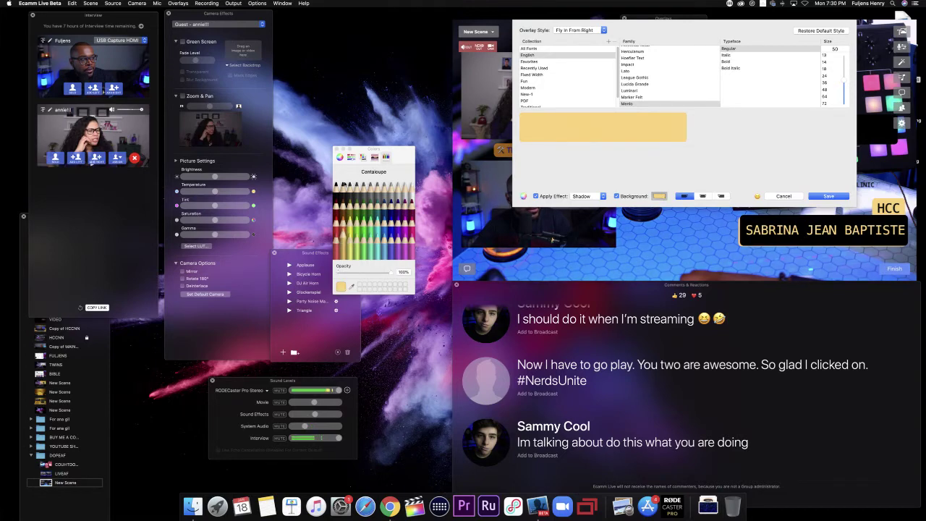
click(337, 187)
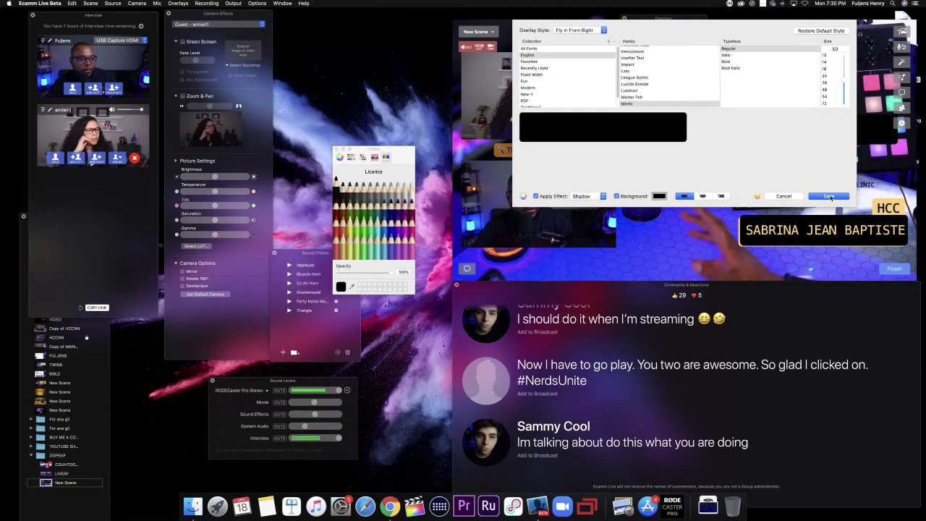
click(830, 197)
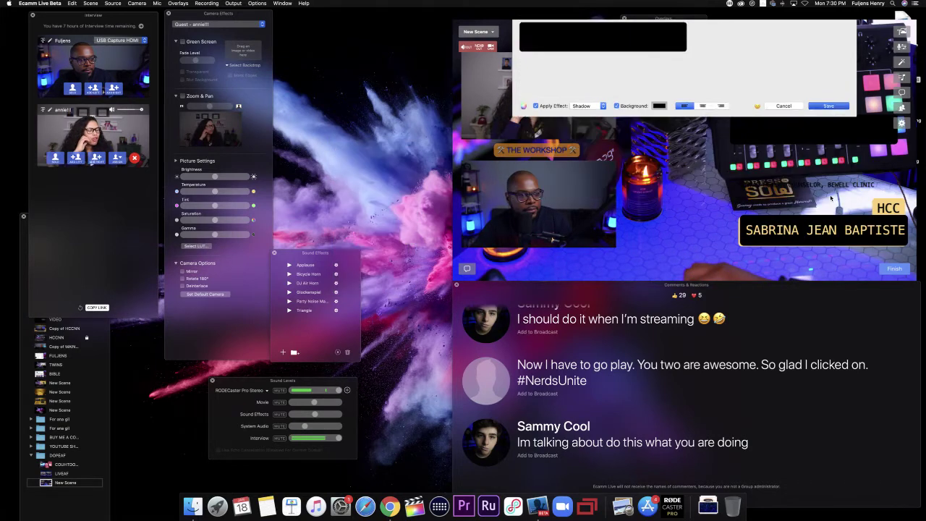
drag(779, 136, 788, 259)
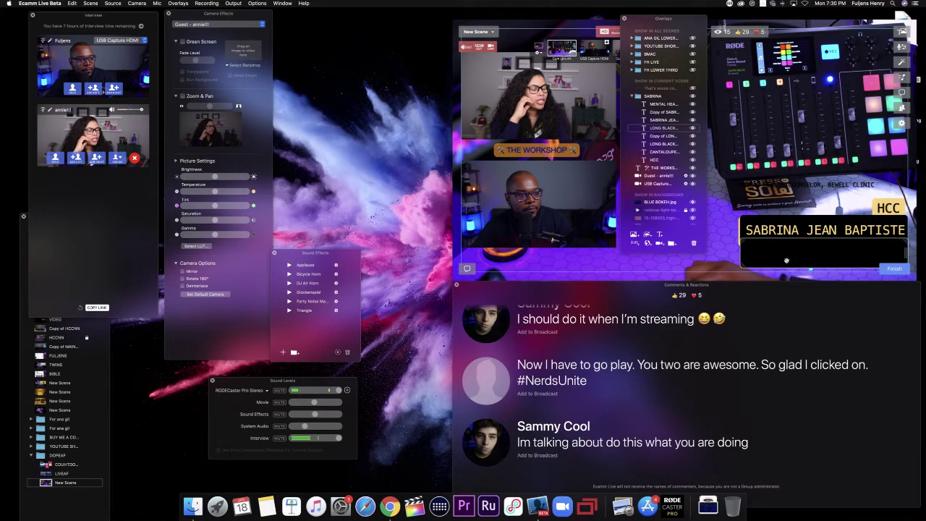
Step: Move the LONG BLACK overlay lower in the overlay list and fit it just beneath the name bar
mouse_move(655, 129)
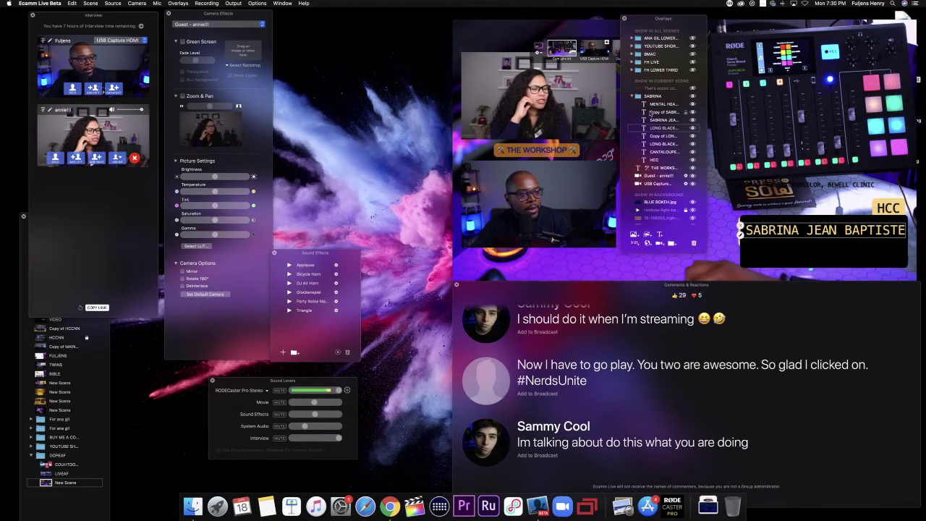
drag(659, 130, 661, 160)
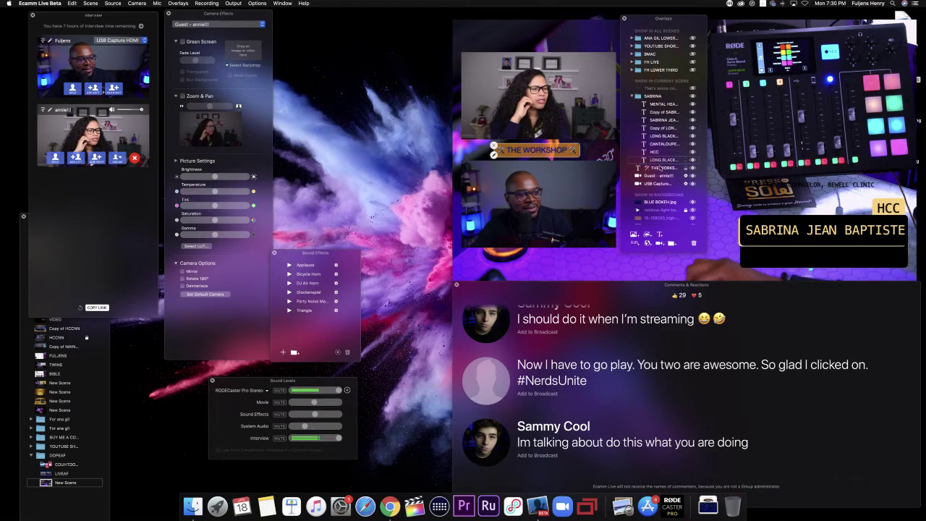
mouse_move(796, 275)
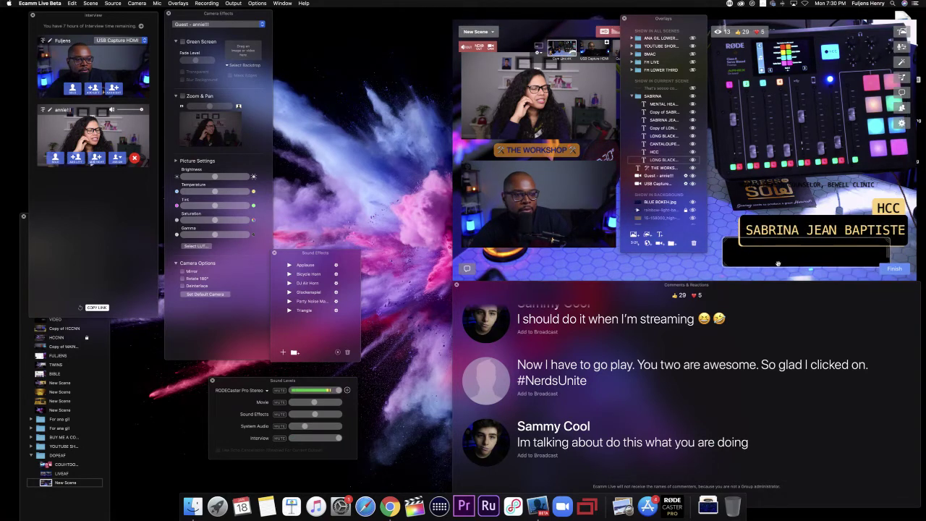
mouse_move(827, 264)
mouse_down()
mouse_move(849, 193)
mouse_move(786, 174)
mouse_move(789, 211)
mouse_move(819, 251)
mouse_up()
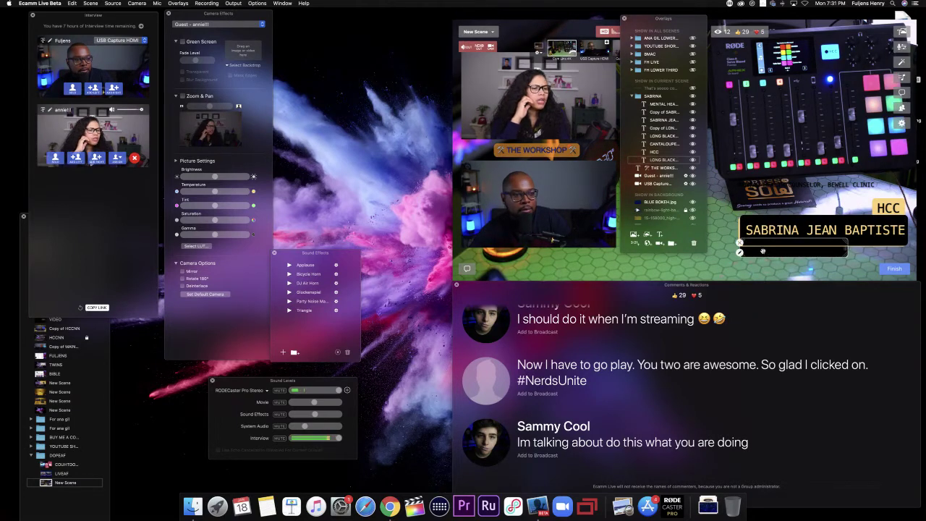
drag(762, 251, 764, 255)
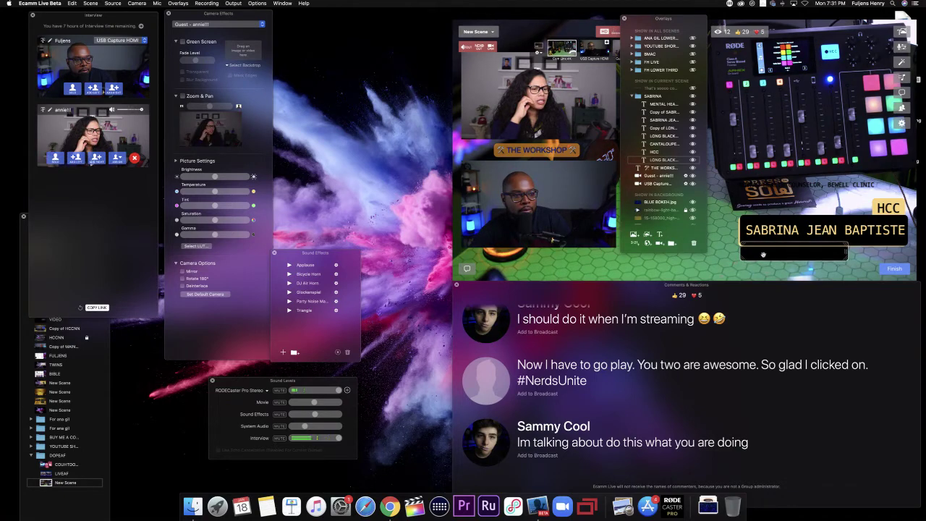
Step: Trim the caption to 'MENTAL HEALTH COUNSELOR', make it white (Snow), save, and place it on the black bar
double_click(775, 186)
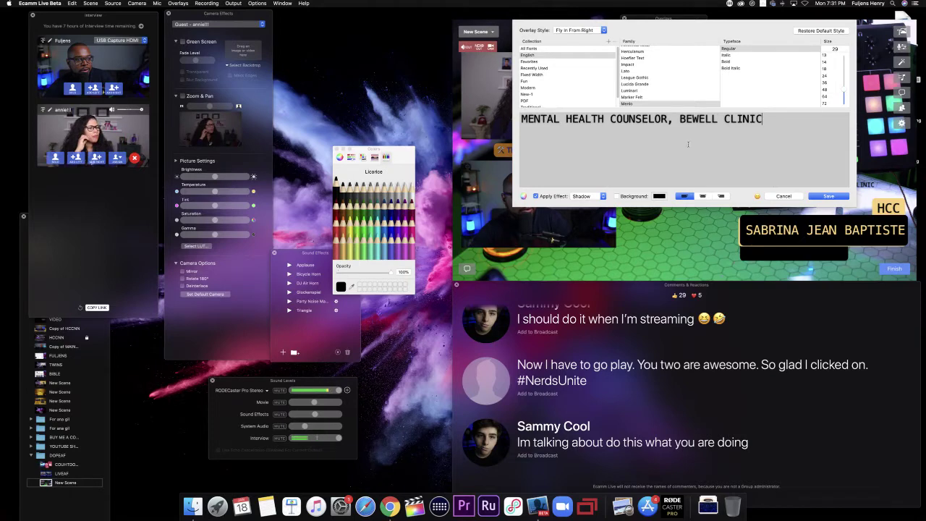
key(BackSpace)
key(BackSpace)
key(BackSpace)
key(BackSpace)
key(BackSpace)
key(BackSpace)
key(BackSpace)
key(BackSpace)
key(BackSpace)
key(BackSpace)
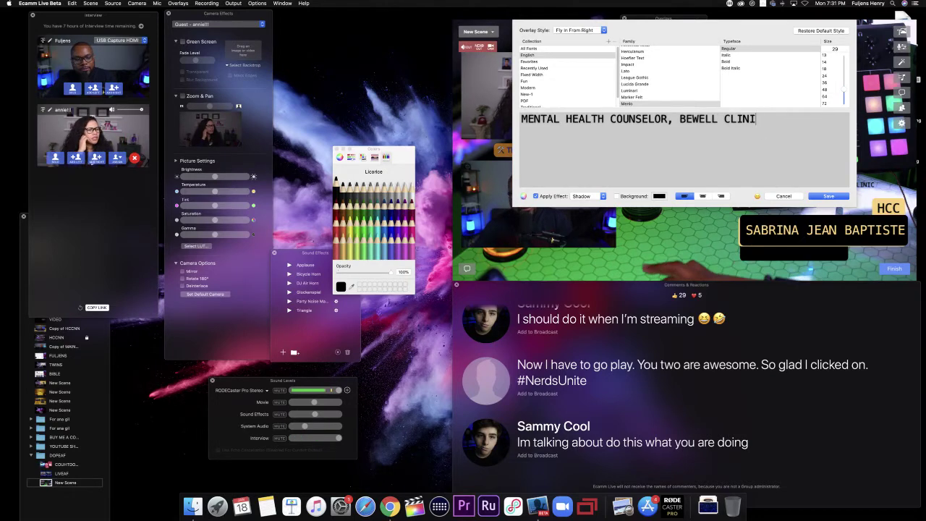
key(BackSpace)
key(BackSpace)
key(BackSpace)
key(BackSpace)
key(BackSpace)
key(BackSpace)
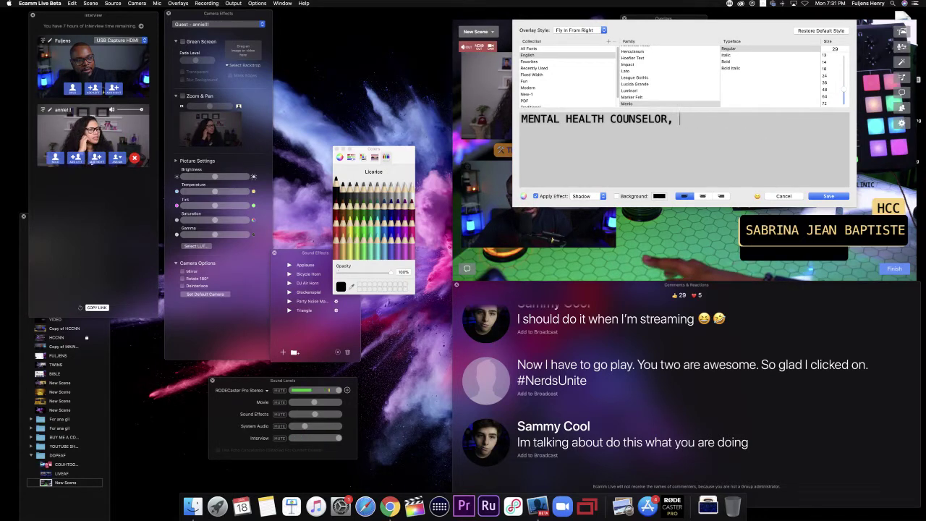
text(R)
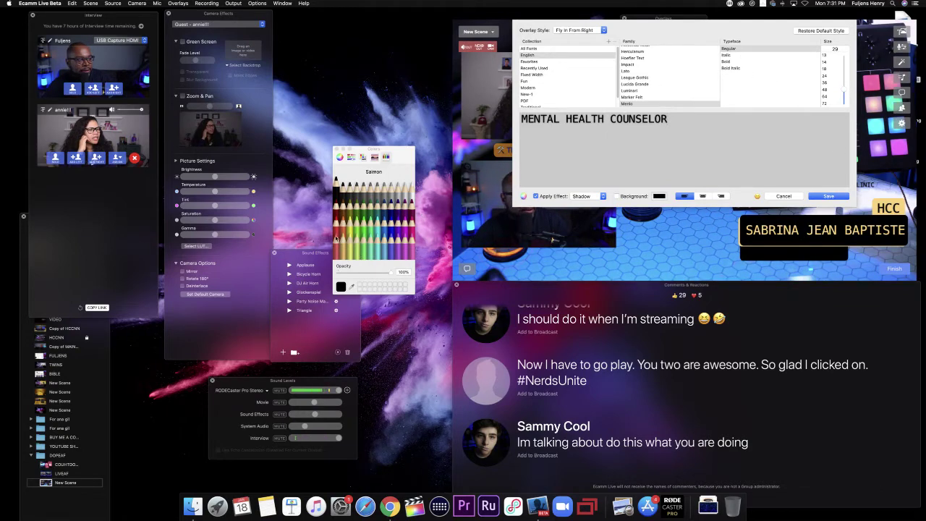
click(411, 191)
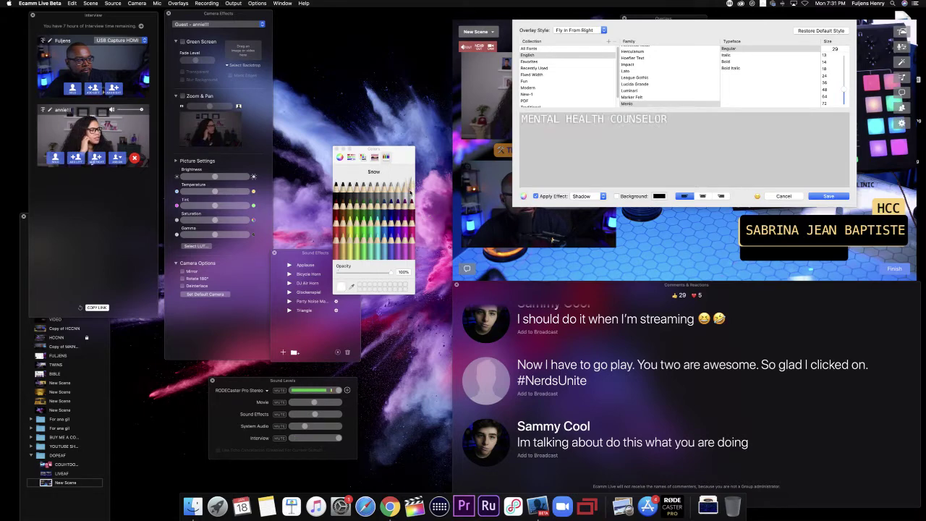
click(829, 196)
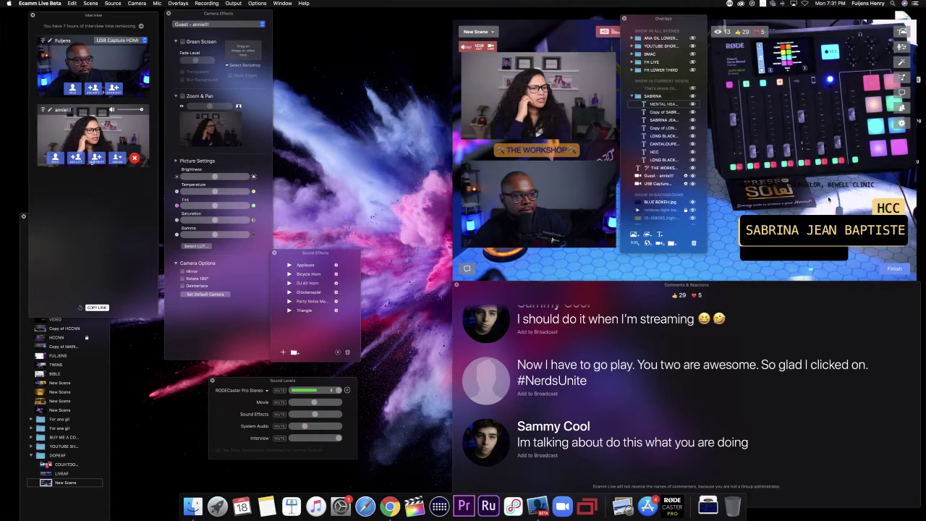
drag(793, 186, 808, 255)
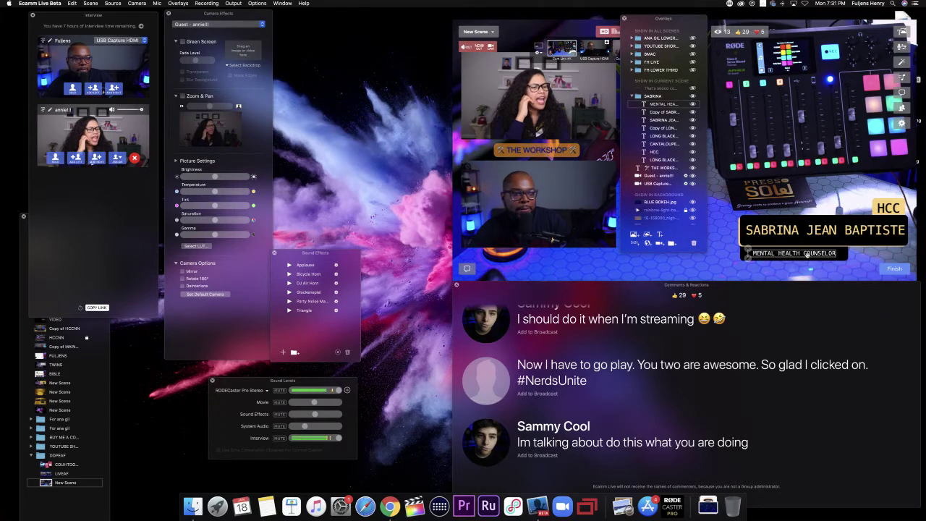
Step: Enlarge the MENTAL HEALTH COUNSELOR caption to font size 33 and save it
double_click(807, 255)
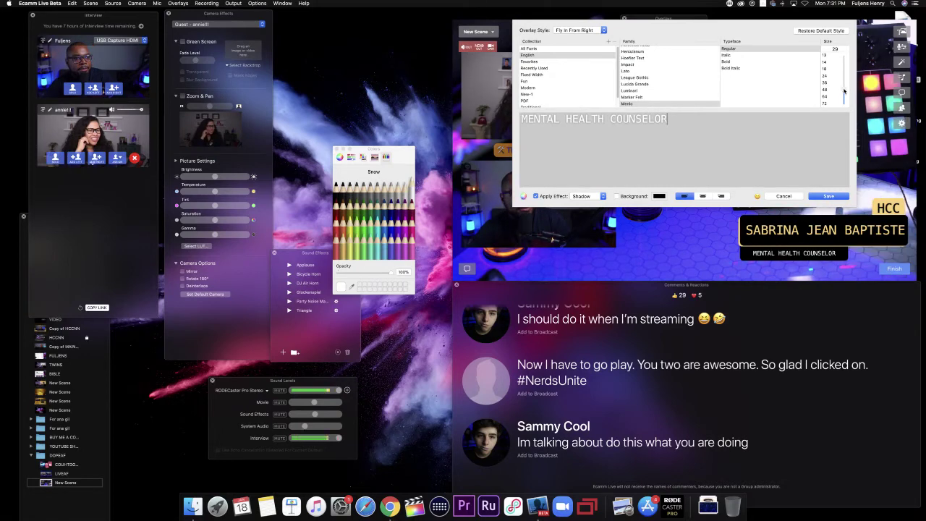
drag(843, 89, 840, 102)
click(819, 196)
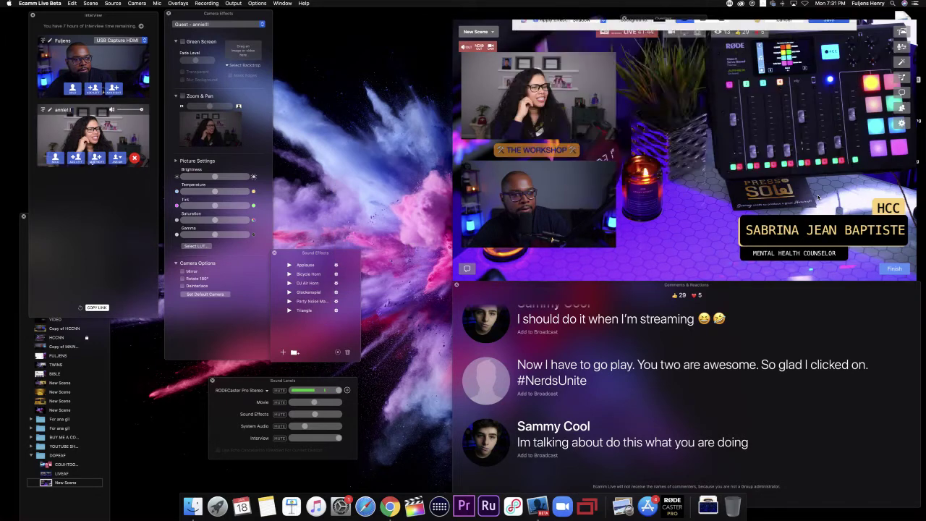
double_click(795, 255)
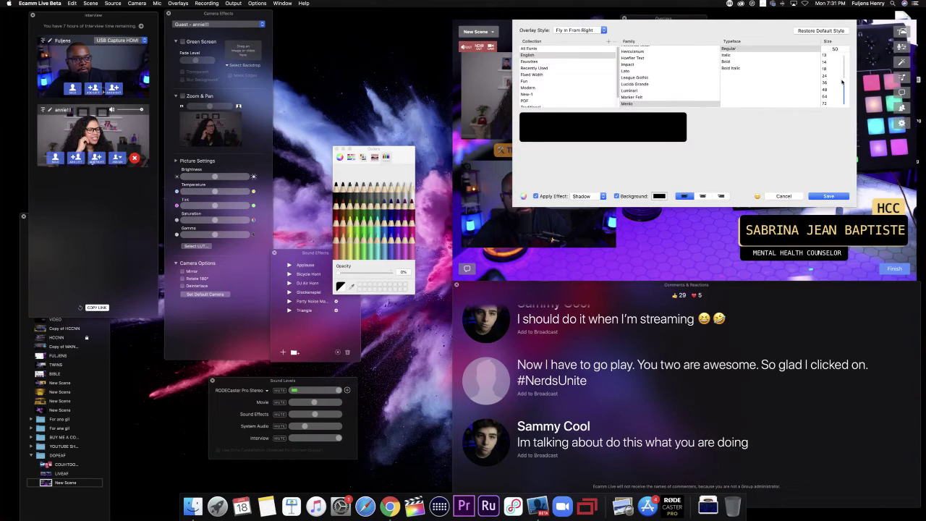
click(783, 195)
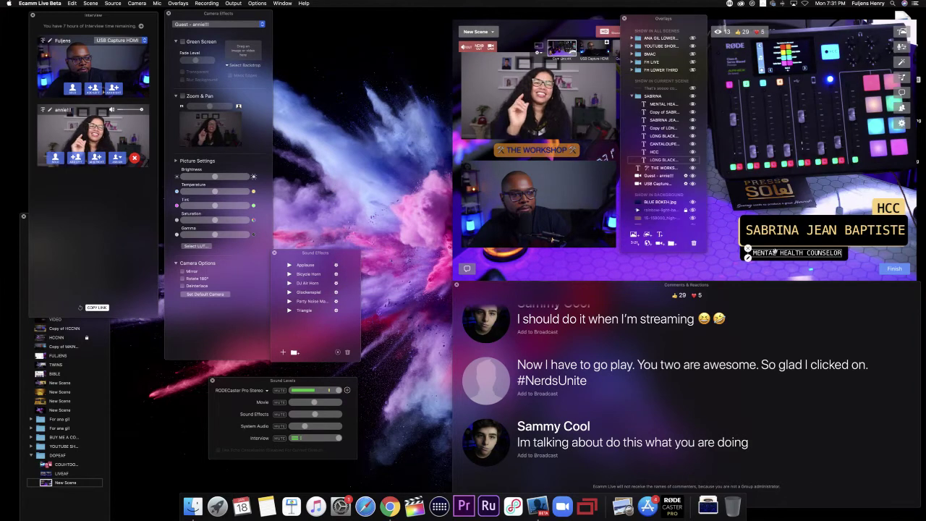
double_click(775, 252)
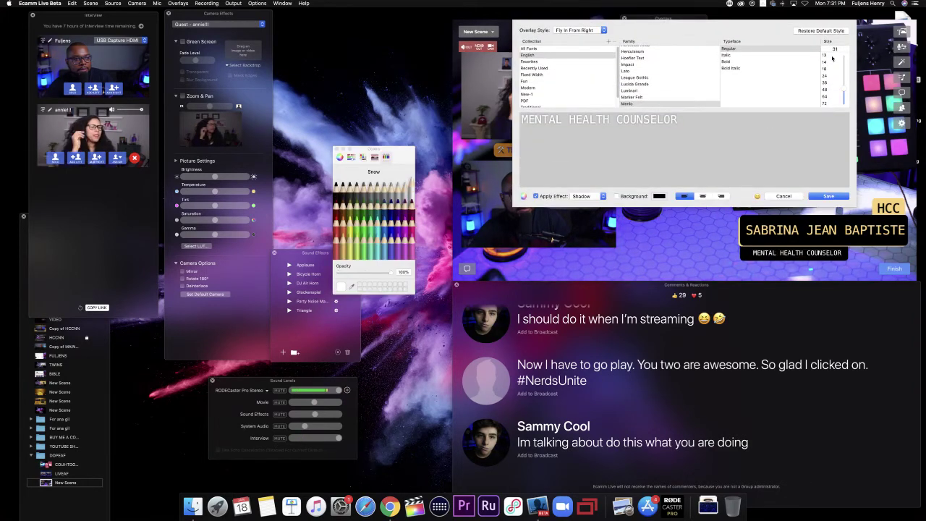
drag(845, 89, 844, 88)
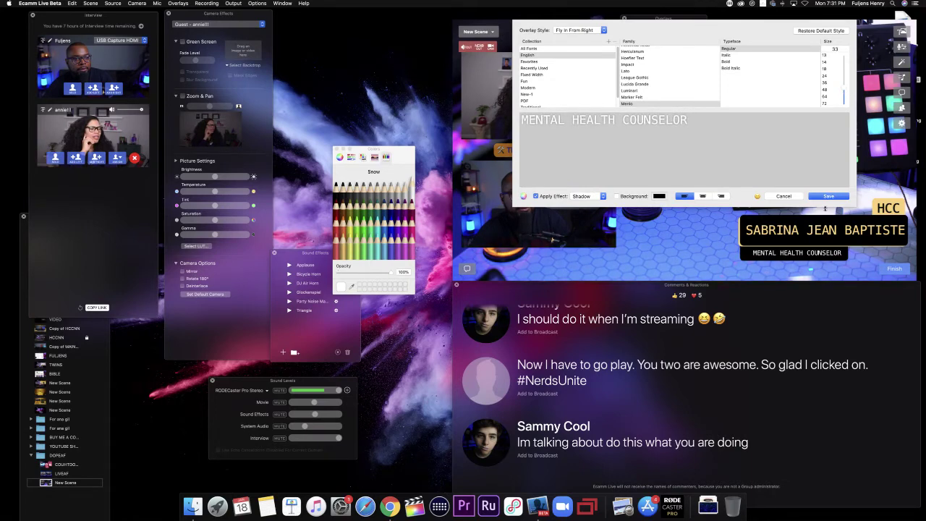
click(829, 196)
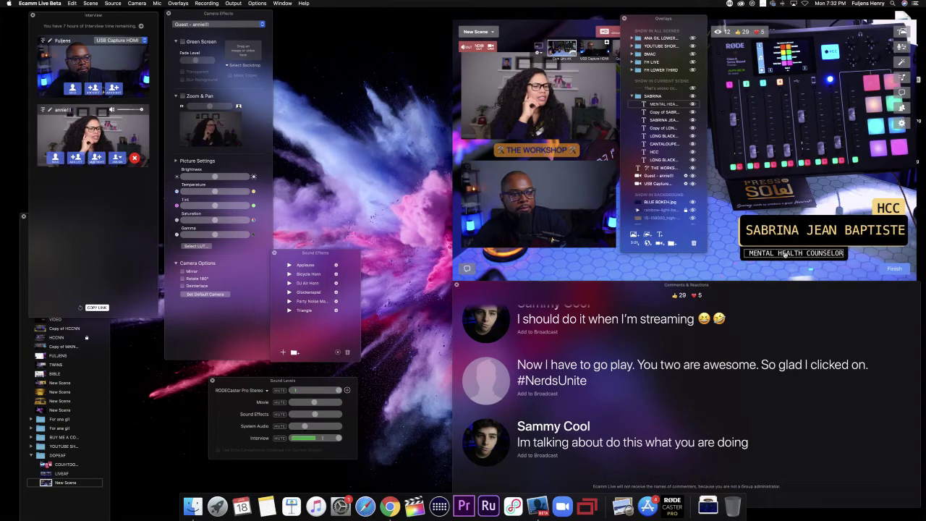
Step: Nudge the caption into place, collapse the SABRINA overlay group, and switch to Live Demo Mode
mouse_move(816, 257)
mouse_down()
mouse_move(835, 254)
mouse_move(824, 255)
mouse_up()
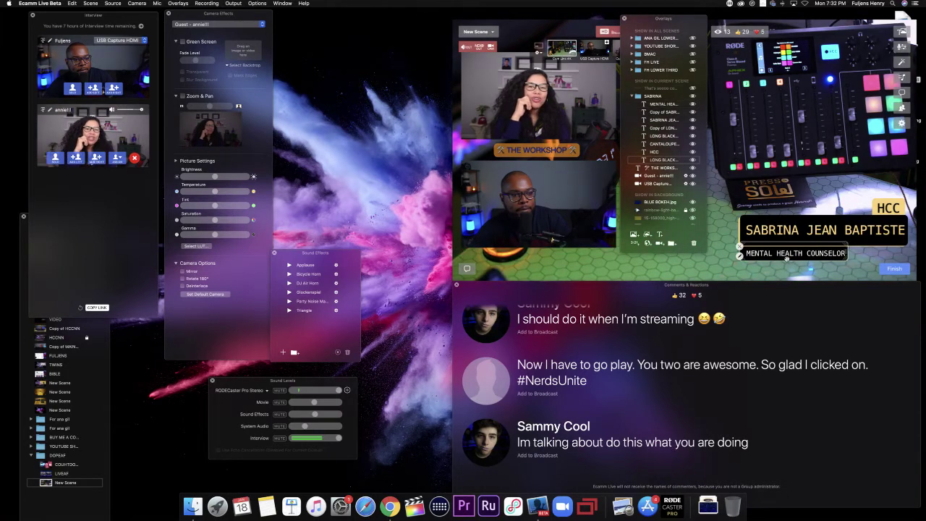
click(787, 258)
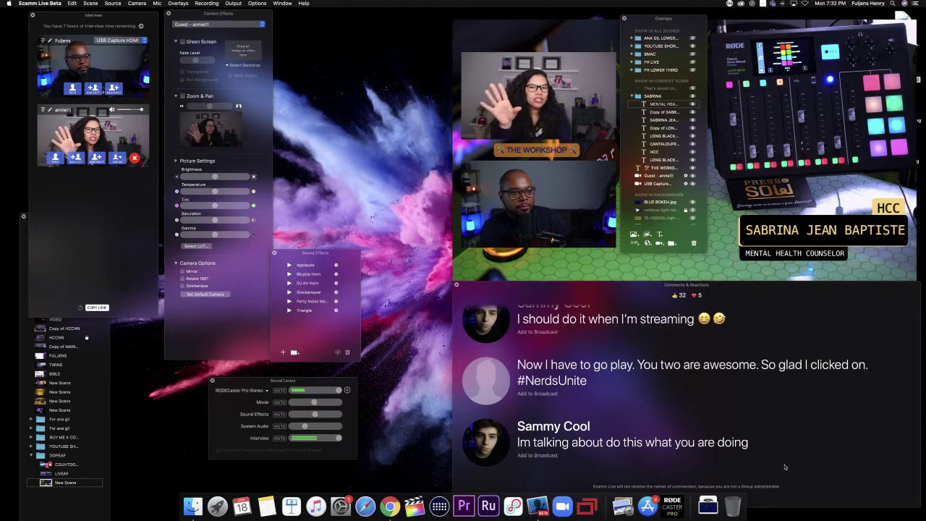
click(630, 95)
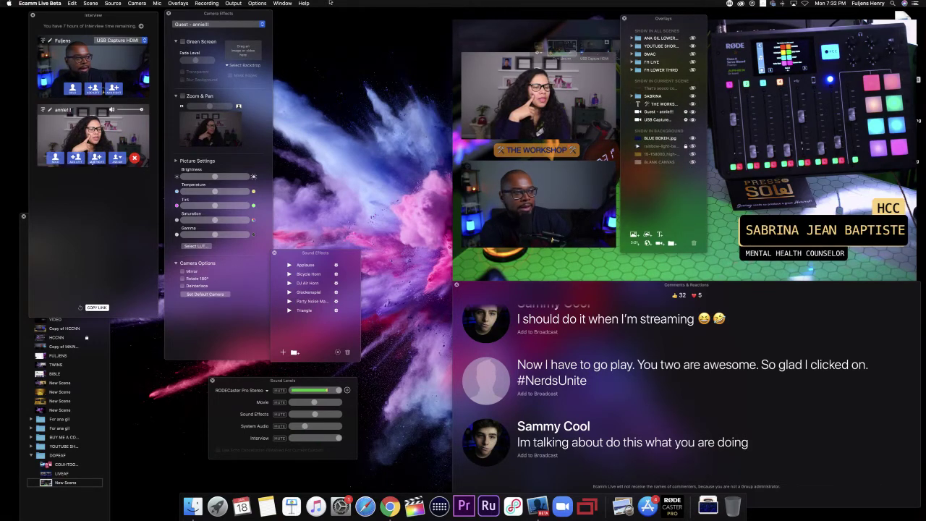
click(257, 4)
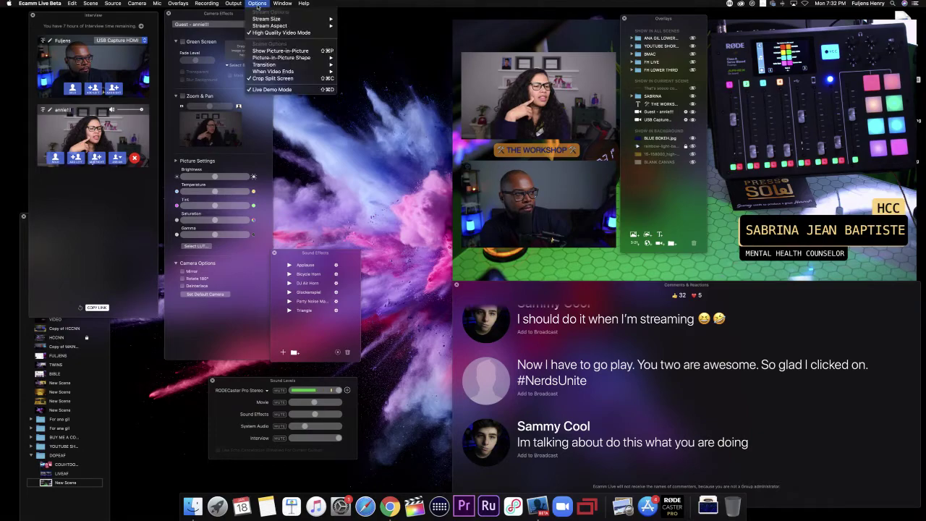
click(270, 90)
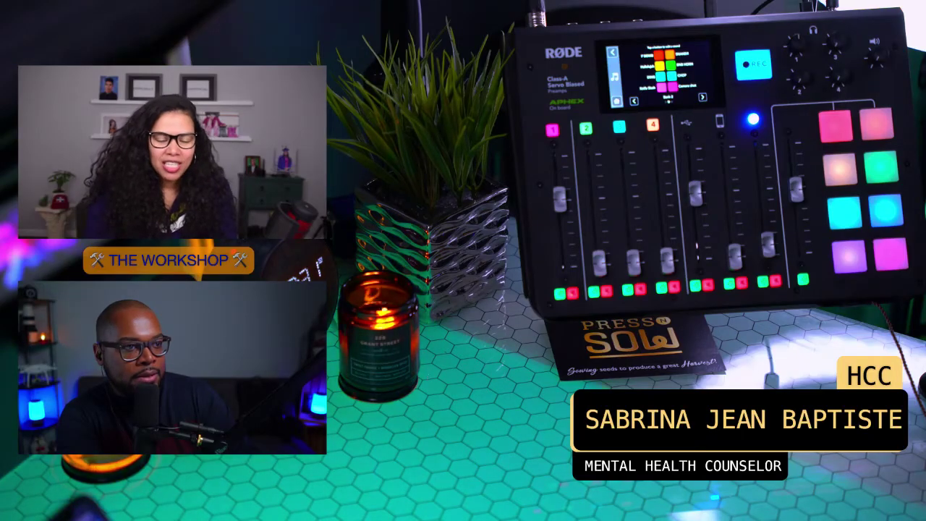
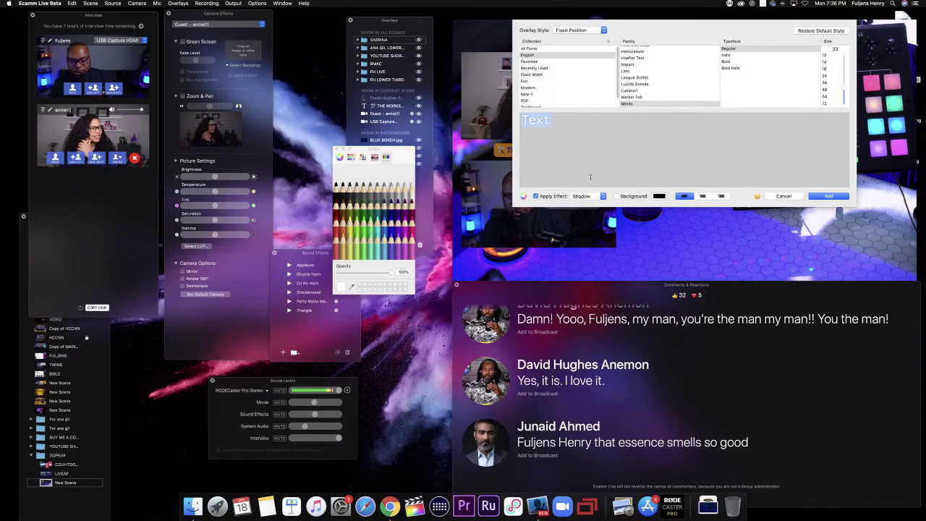
Step: Create a 'BLACK BAR LONG' text overlay with a background box, size 45 and 0% text opacity
text(BEAC)
key(BackSpace)
key(BackSpace)
key(BackSpace)
text(LACK BAR)
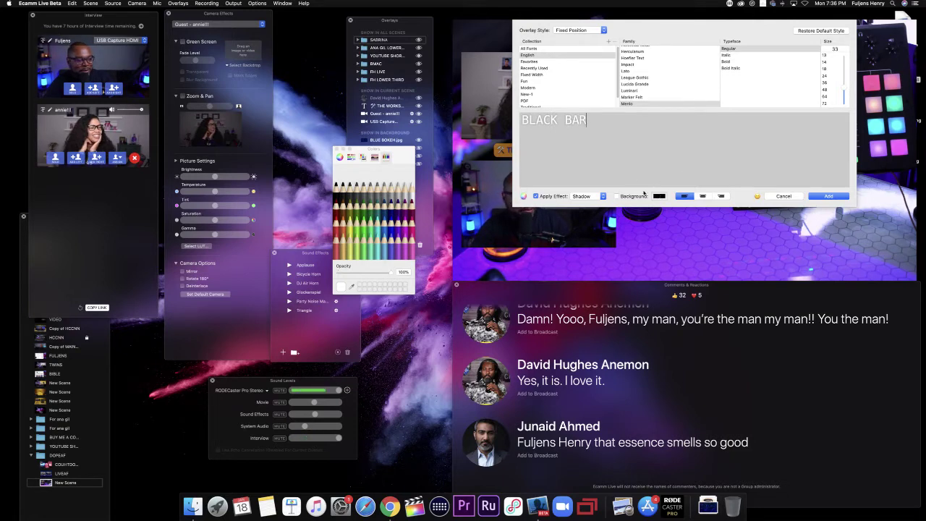
click(618, 196)
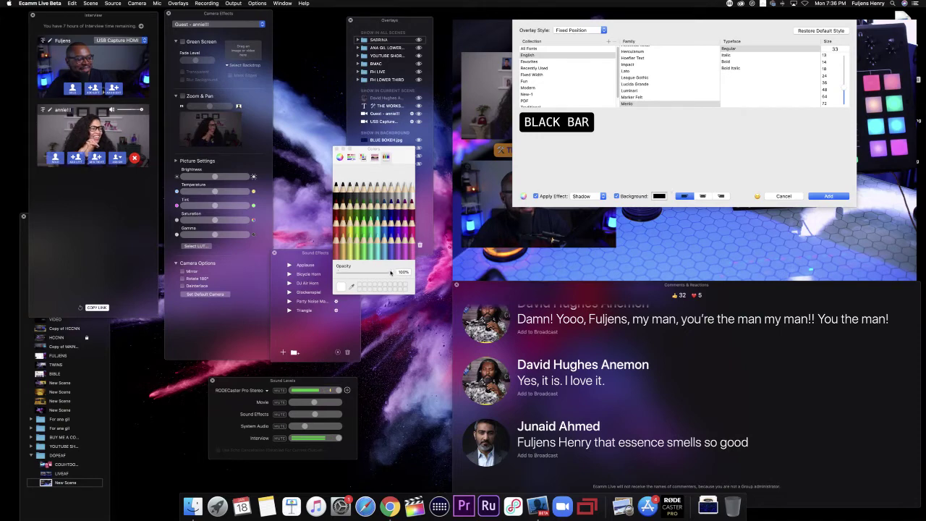
drag(390, 275, 335, 273)
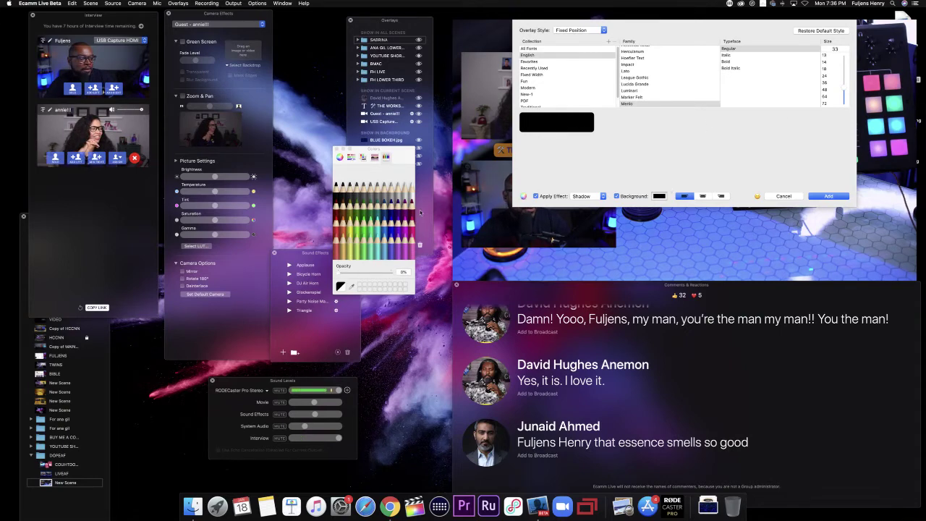
drag(336, 274, 394, 275)
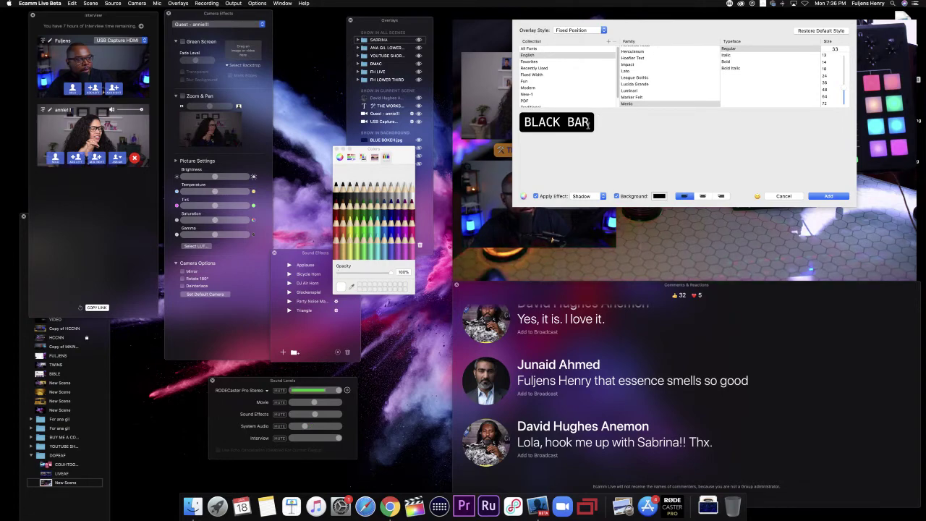
text(LONG)
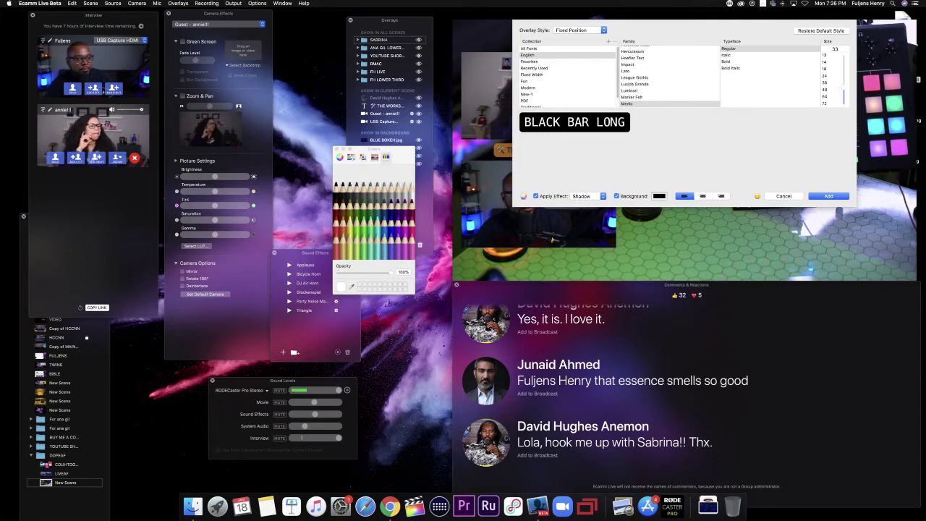
drag(843, 95, 843, 84)
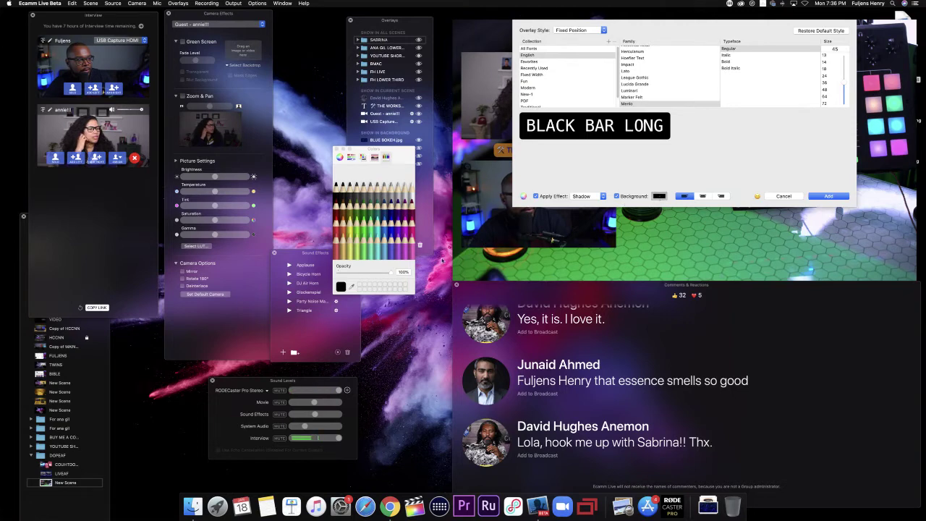
mouse_move(391, 273)
mouse_down()
mouse_move(340, 273)
mouse_move(394, 273)
mouse_up()
Step: Add the solid black bar to the scene and place it near the preview's lower right
click(658, 200)
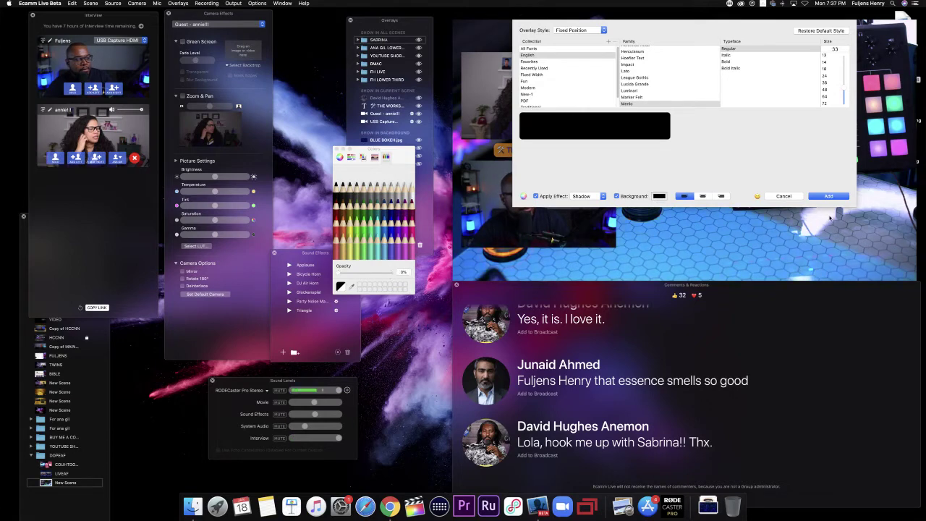
click(830, 196)
drag(680, 184, 768, 236)
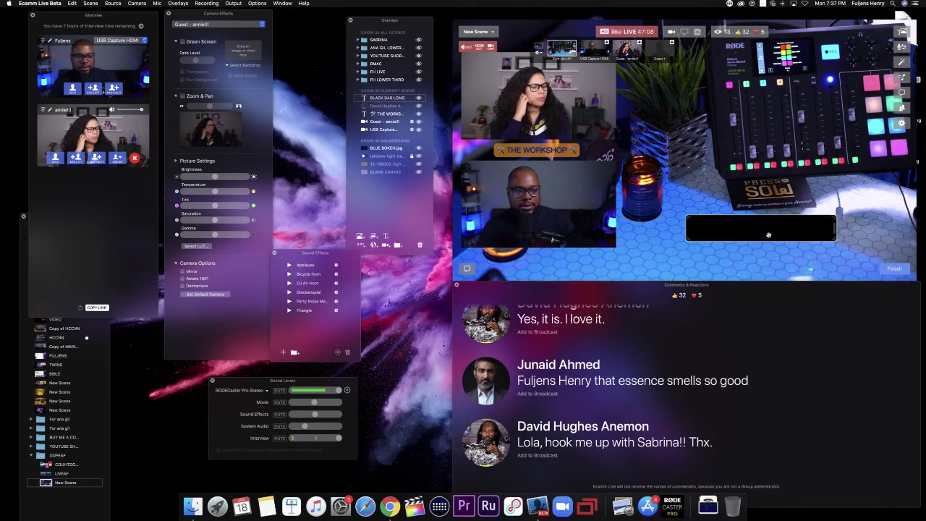
Step: Nudge the black bar down-right, set it to Fly in From Right, and put the latest comment on air
drag(769, 234, 842, 239)
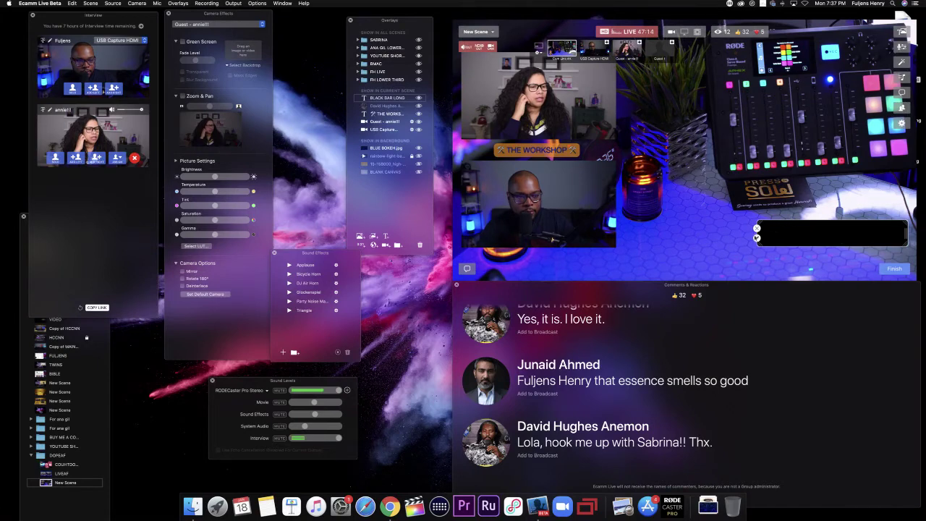
click(757, 238)
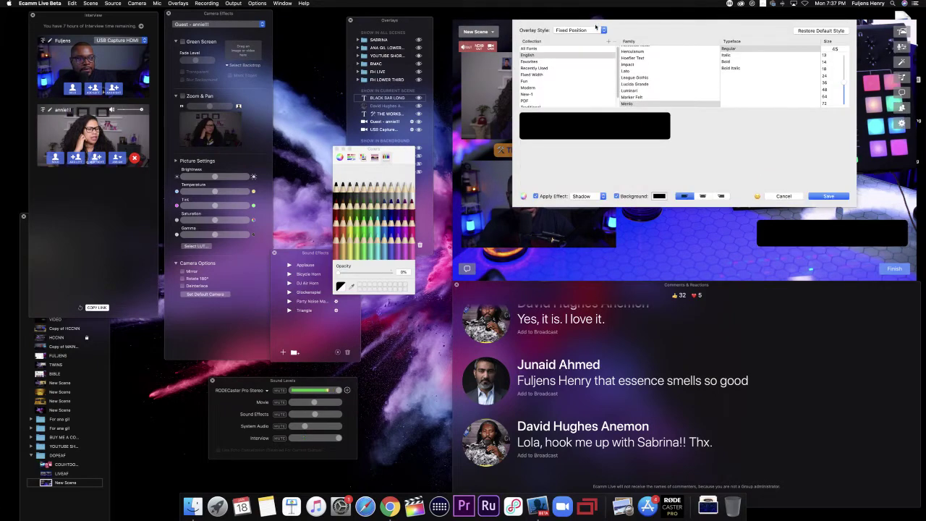
click(587, 29)
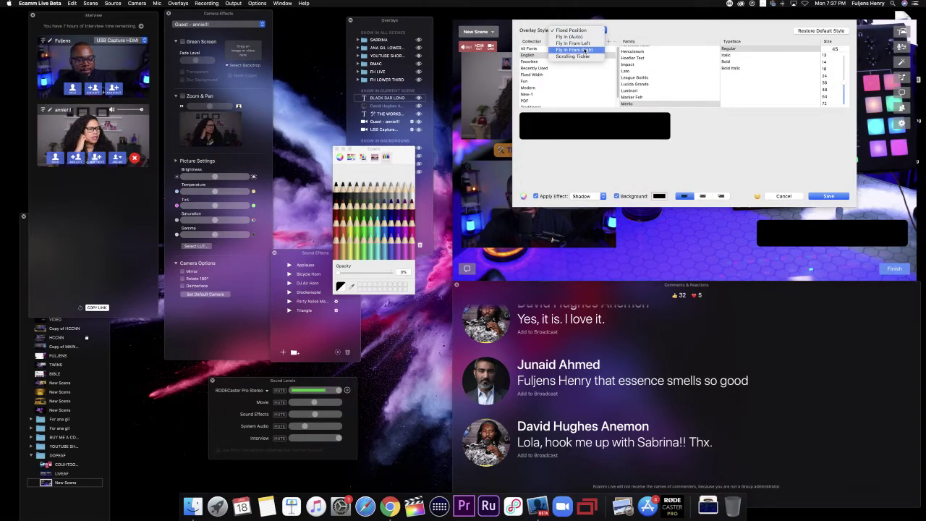
click(585, 49)
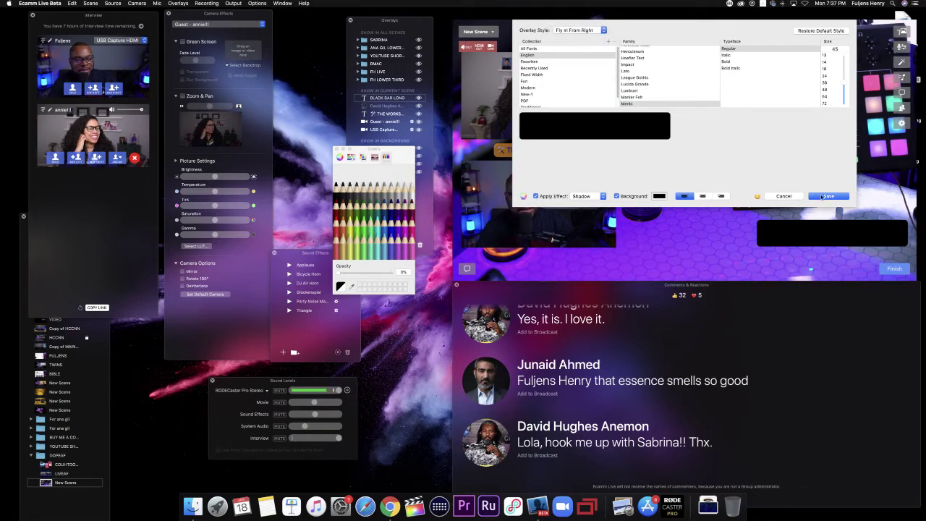
click(827, 196)
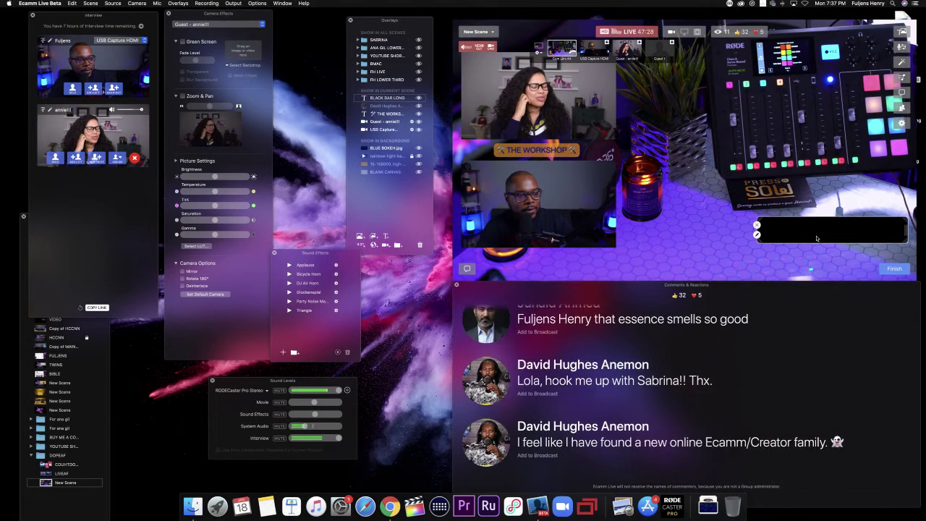
click(487, 443)
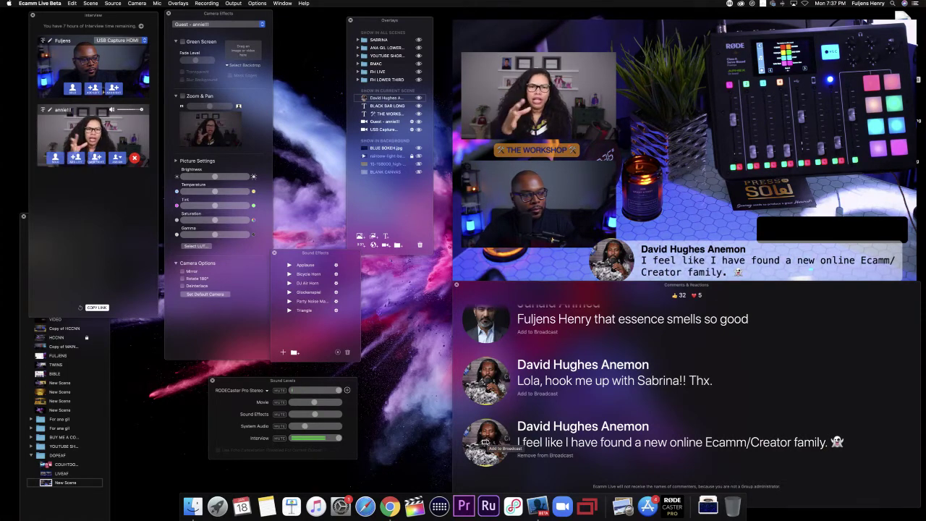
Step: Remove the viewer comment from the broadcast, then briefly show and hide the producer/host lower third
click(484, 442)
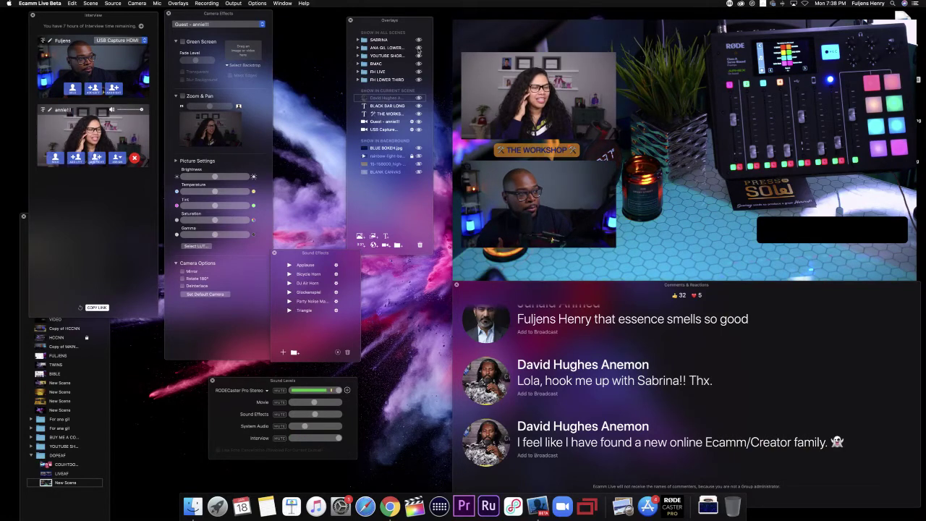
click(418, 48)
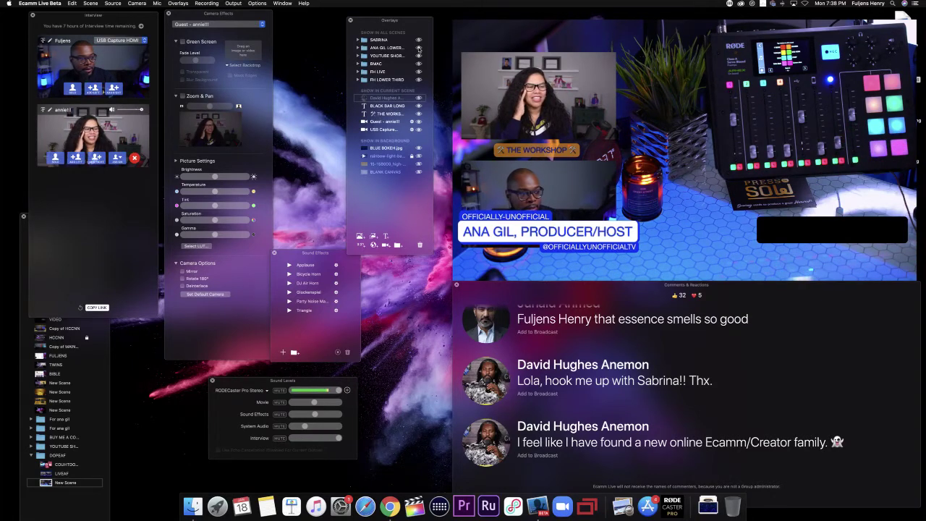
click(418, 48)
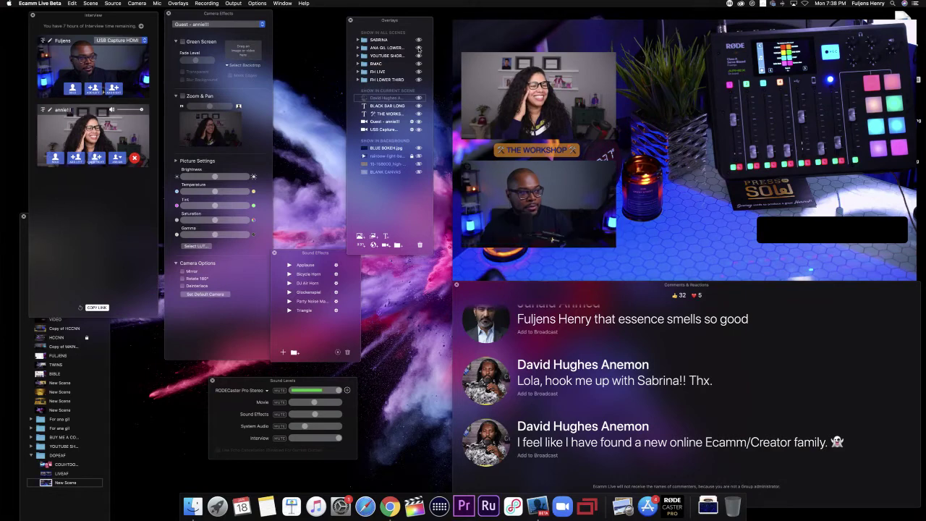
Step: Start a new text overlay
mouse_move(463, 156)
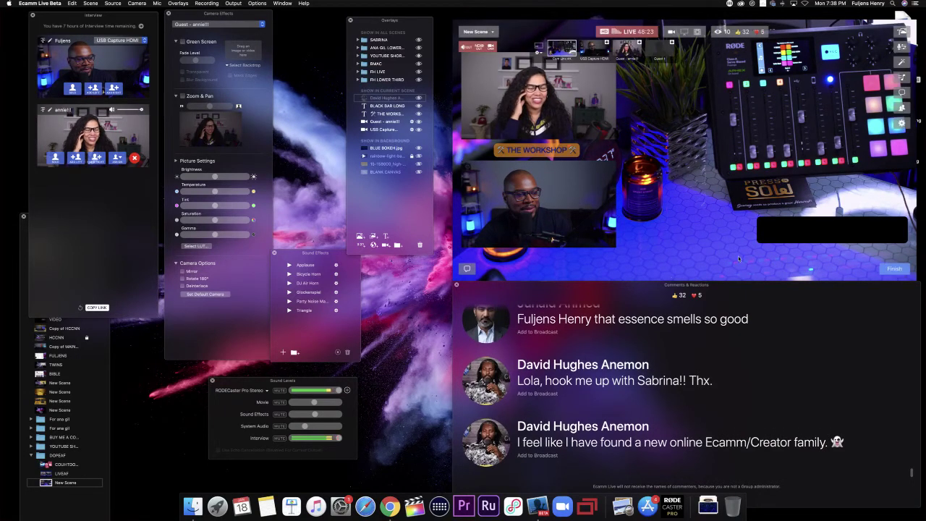
mouse_move(814, 233)
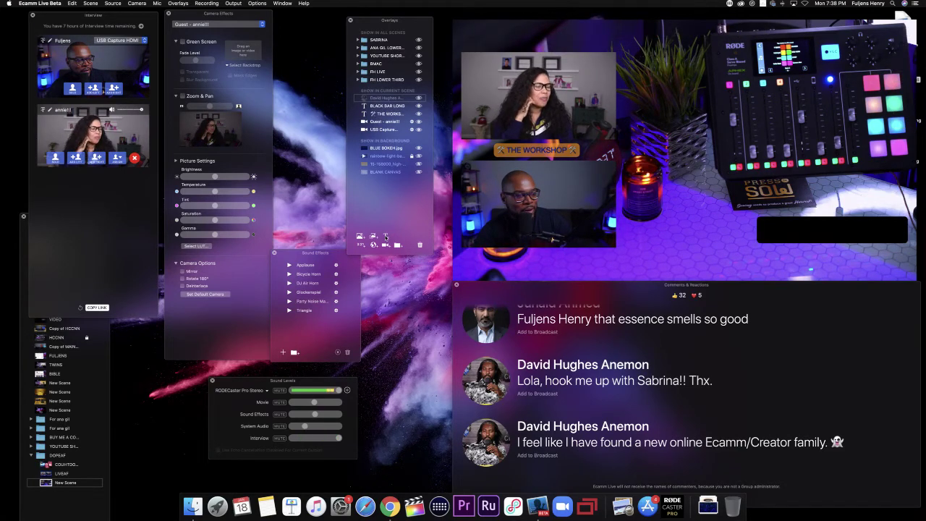
click(386, 236)
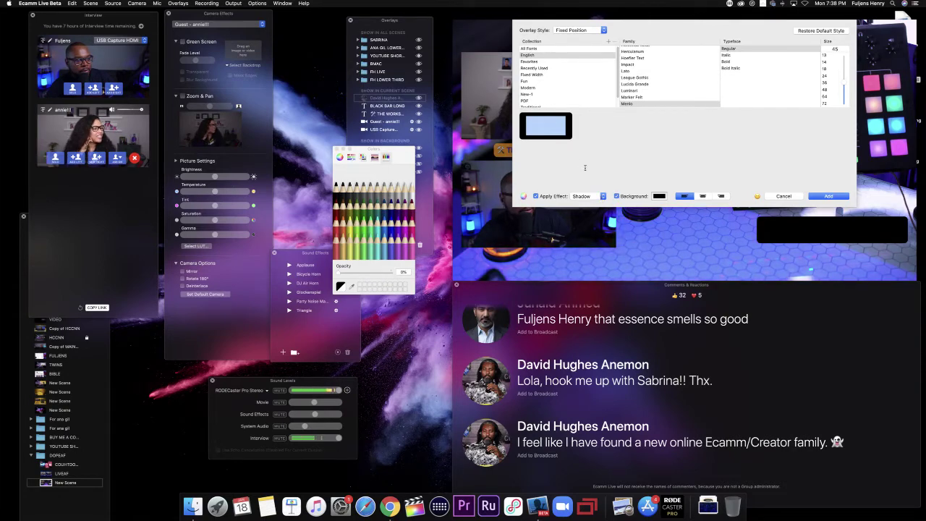
Step: Clear the placeholder, turn off the background box, and make the BUY ME A COFFEE text blue and fully opaque
key(BackSpace)
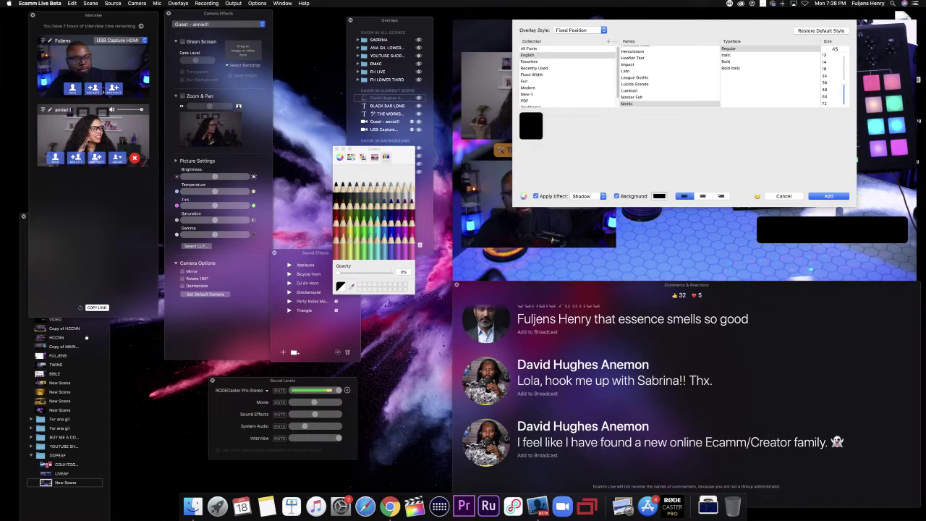
key(BackSpace)
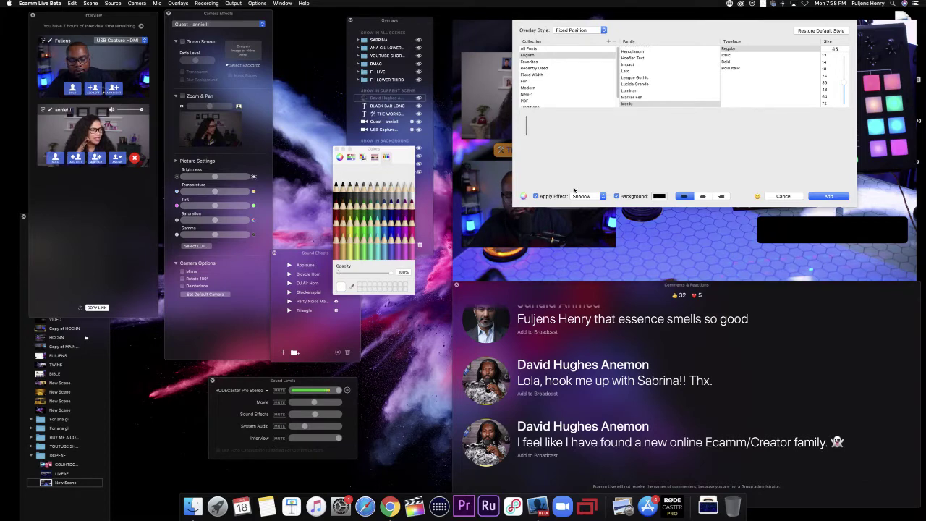
text(Fuljens)
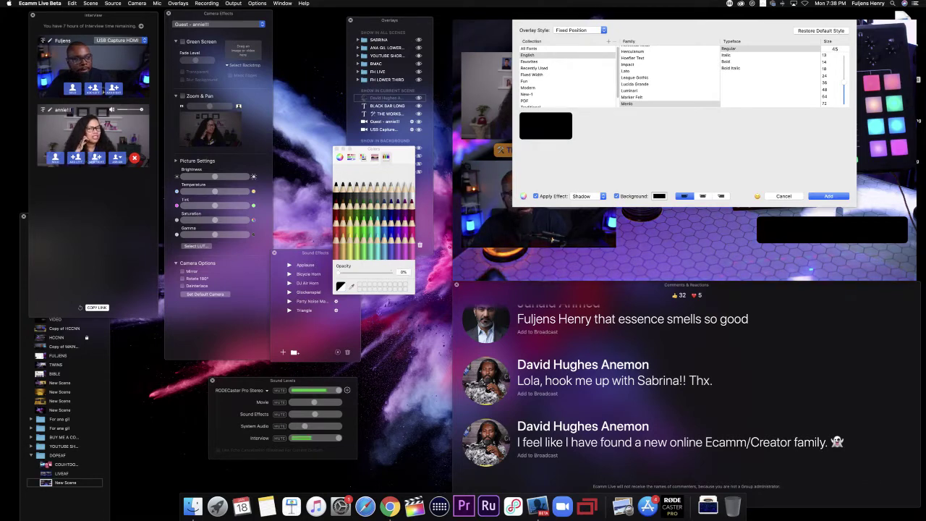
click(616, 197)
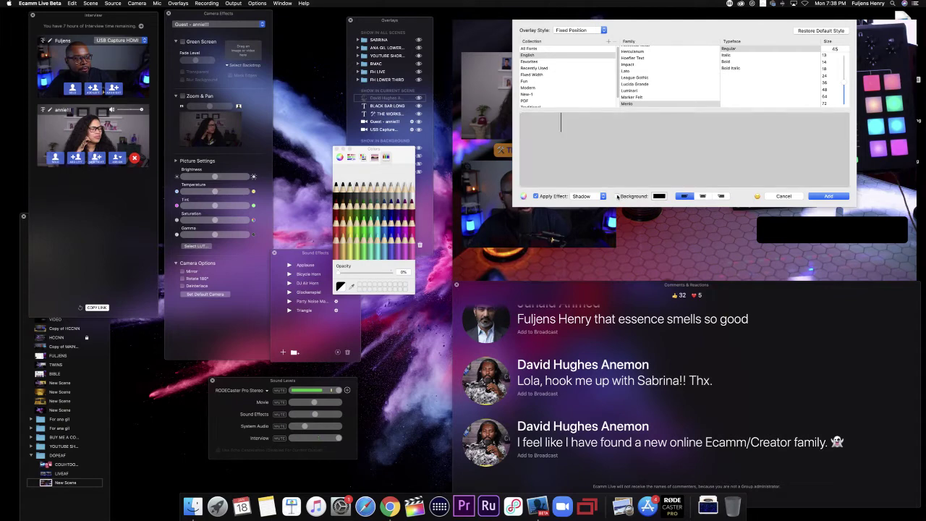
key(BackSpace)
key(BackSpace)
key(BackSpace)
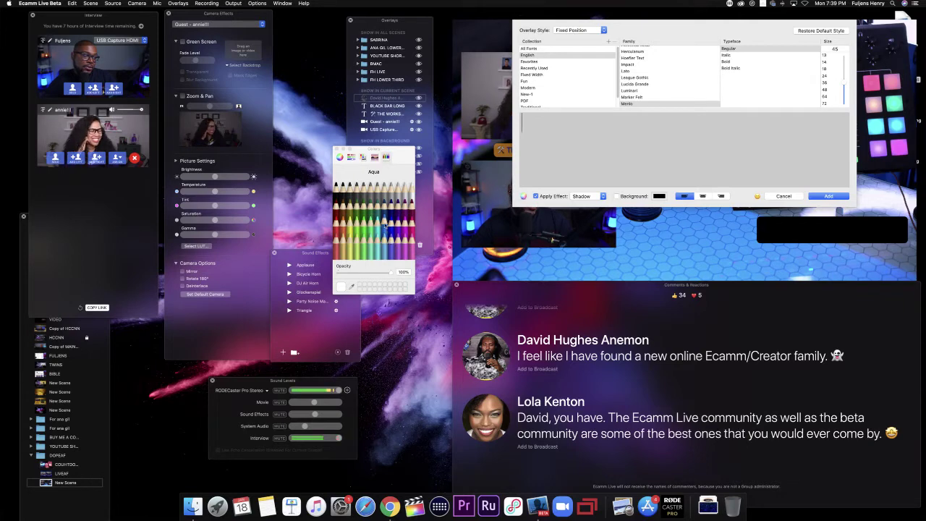
click(391, 225)
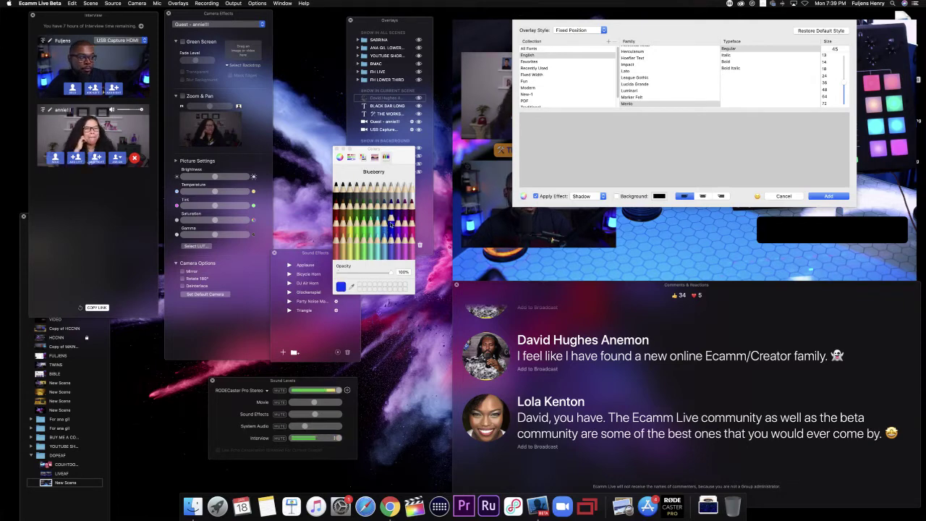
click(561, 123)
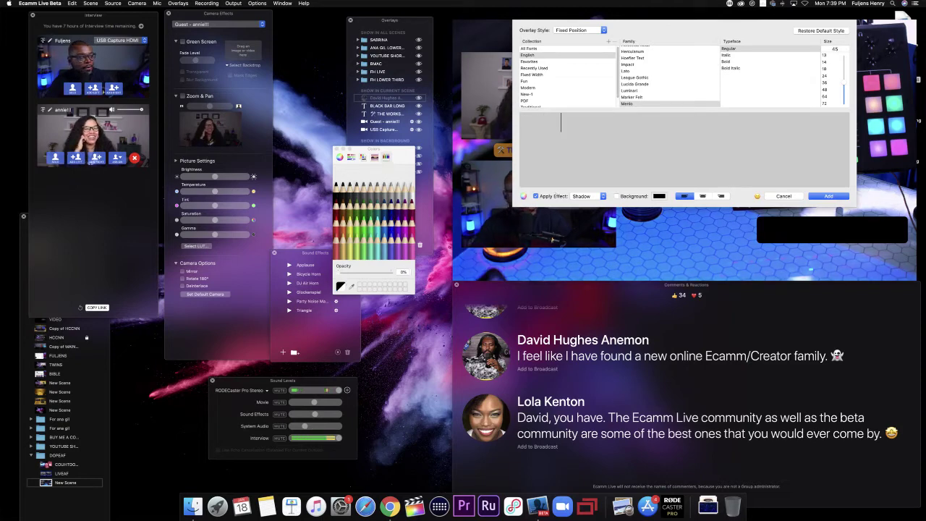
click(659, 196)
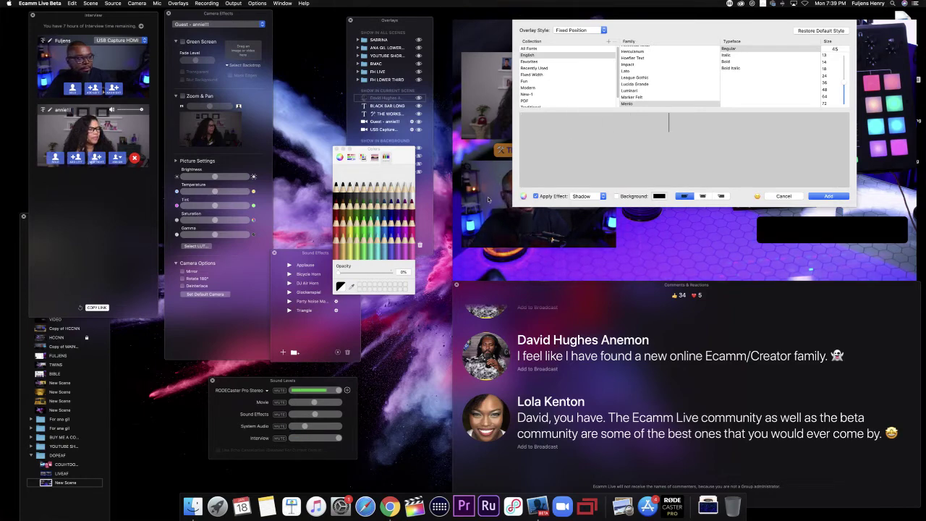
drag(338, 273, 412, 280)
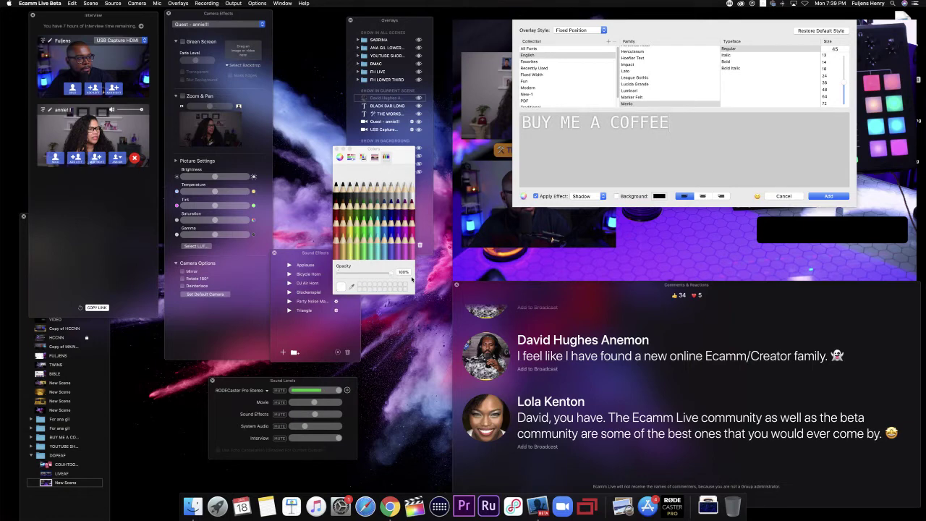
click(389, 229)
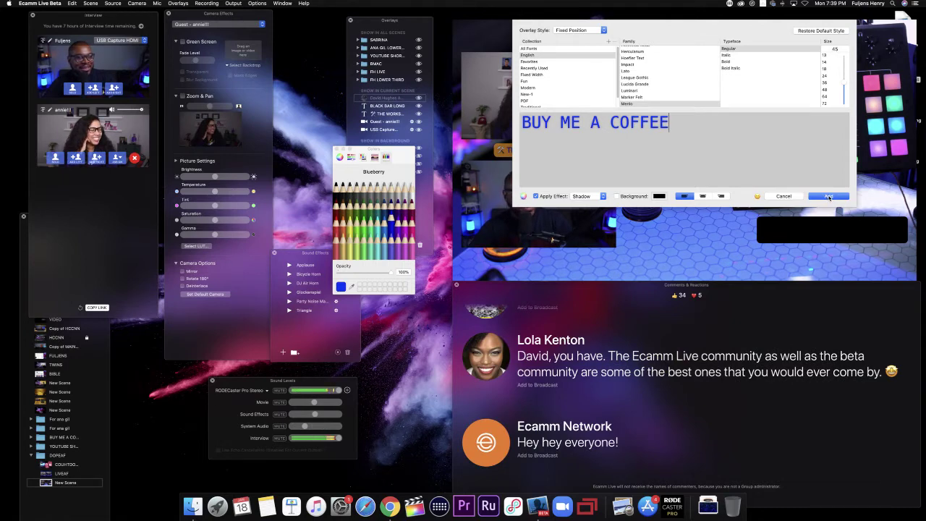
Step: Briefly show the Ecamm Network comment on air, remove it, then add the BUY ME A COFFEE overlay
click(488, 447)
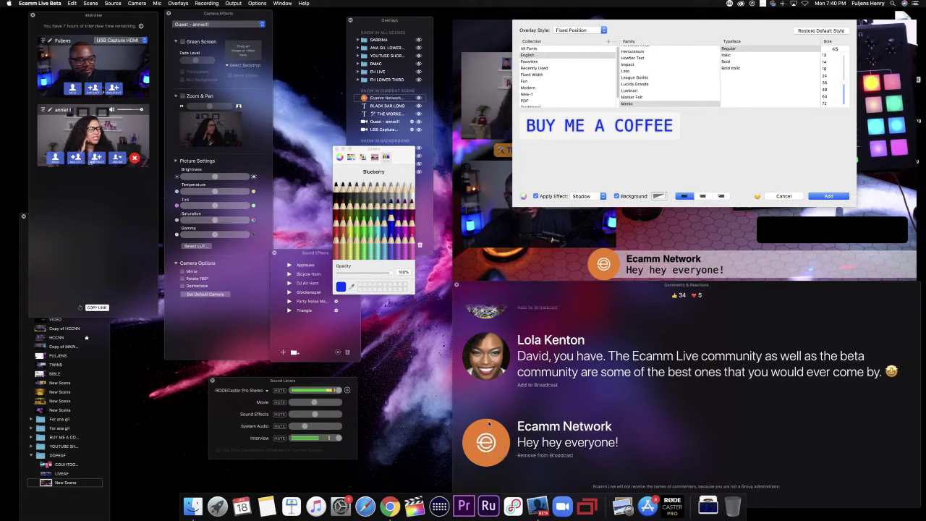
click(487, 445)
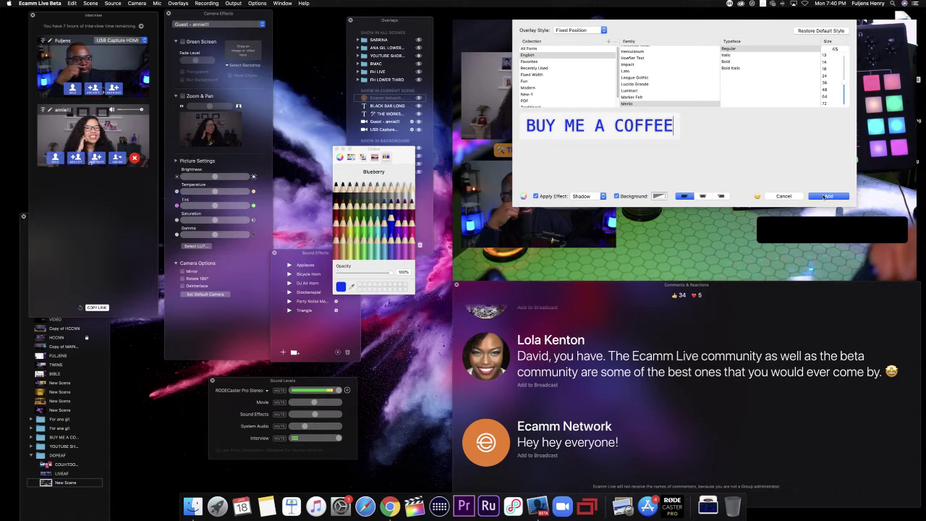
click(826, 197)
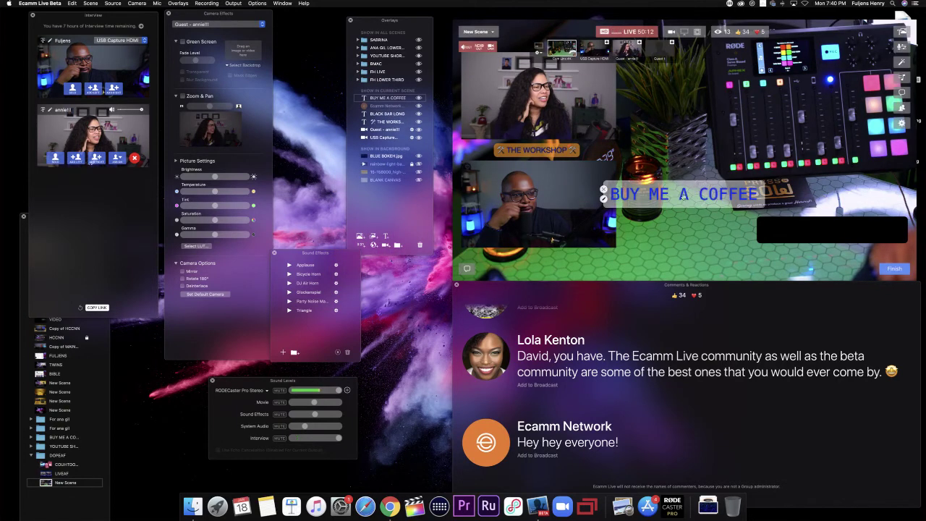
Step: Move the blue BUY ME A COFFEE text onto the black bar, then edit the BLACK BAR LONG overlay
double_click(680, 194)
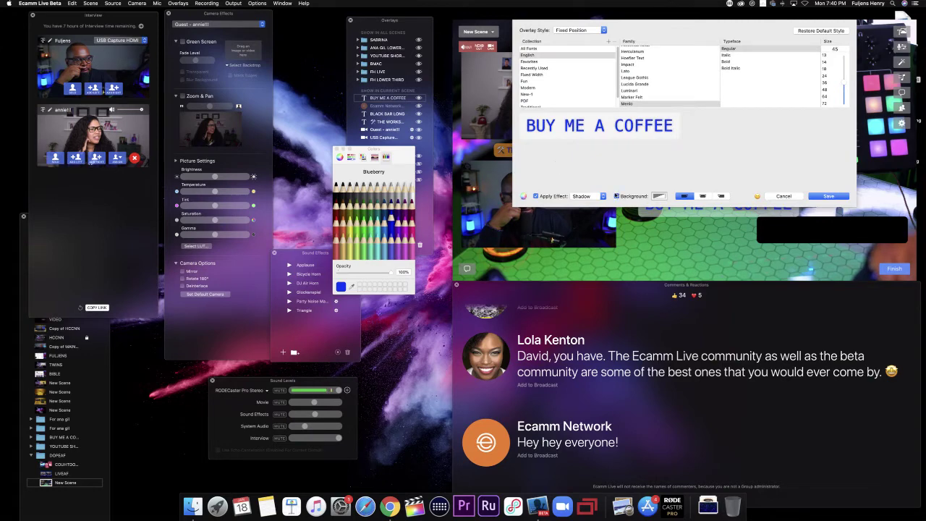
click(813, 196)
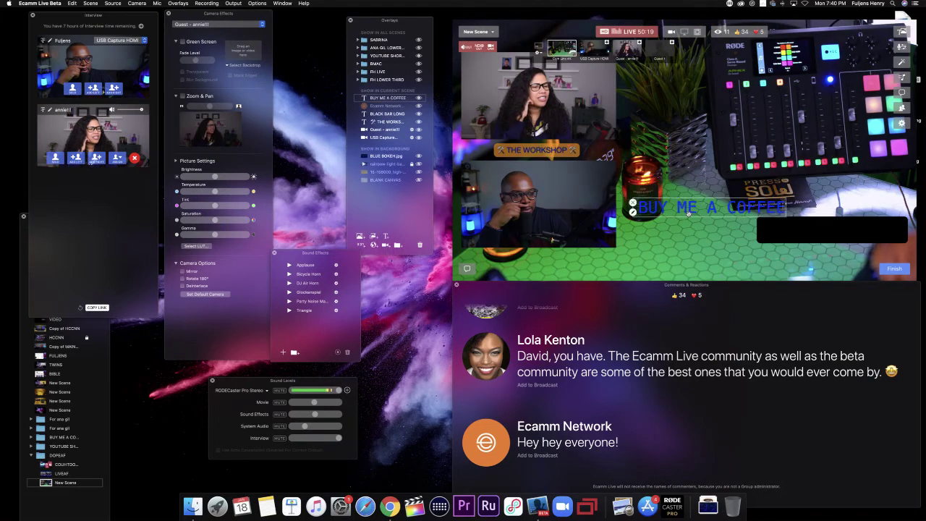
drag(688, 212, 807, 233)
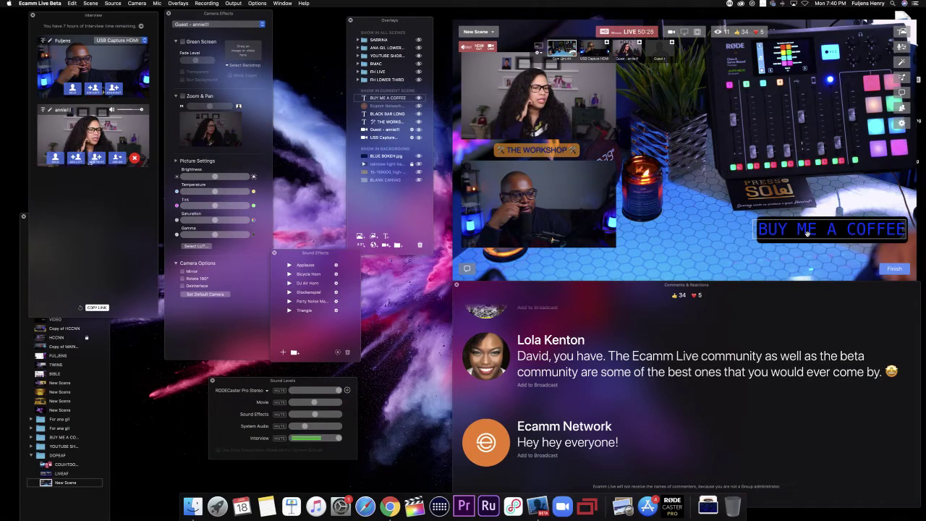
drag(807, 233, 717, 232)
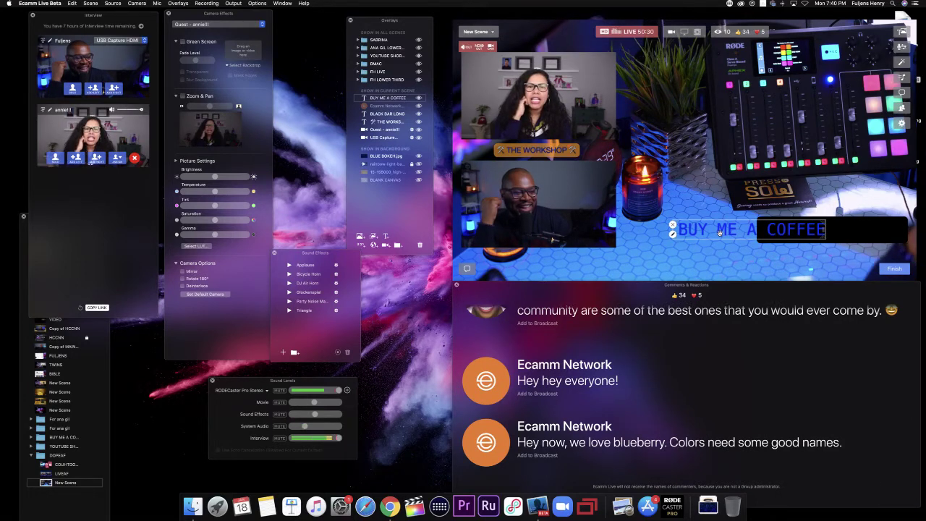
click(826, 229)
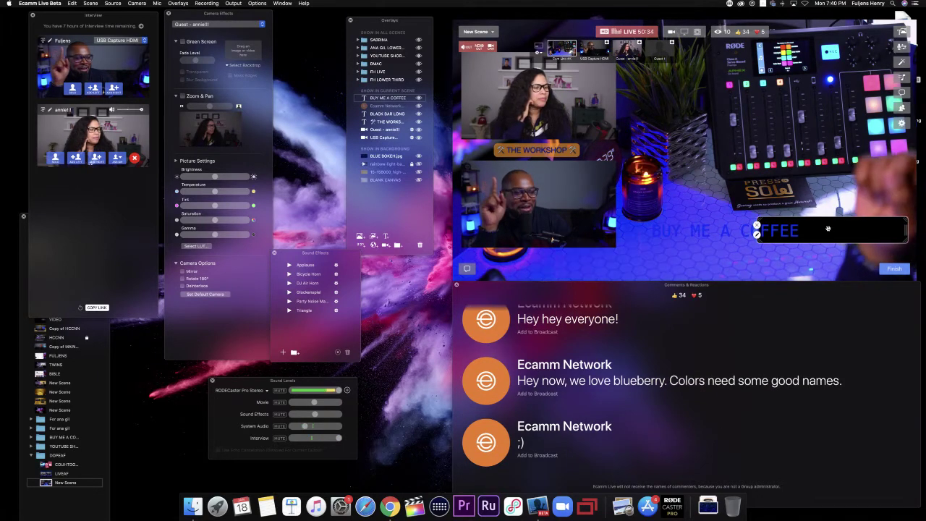
double_click(825, 229)
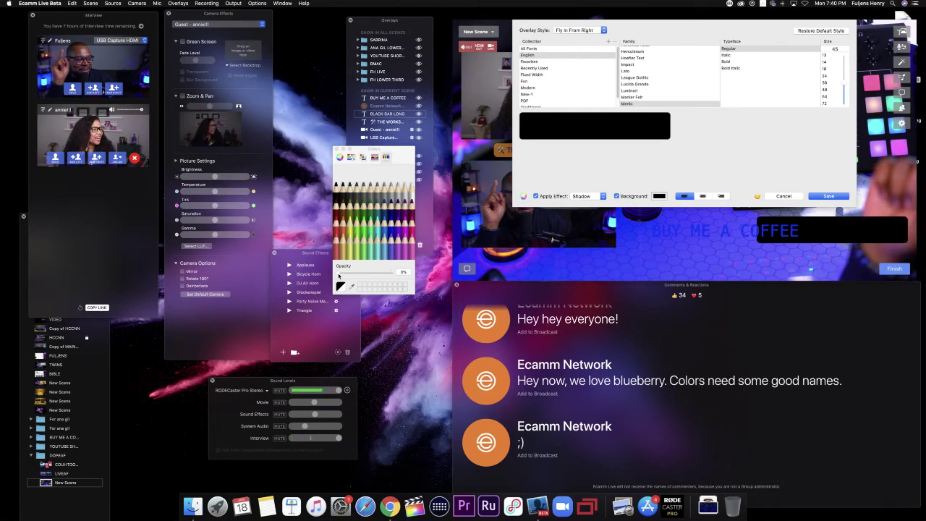
Step: Rename the bar ECAMM LIVE BAR, make its text and background Tangerine, and hide the text at 0% opacity
drag(338, 274, 395, 272)
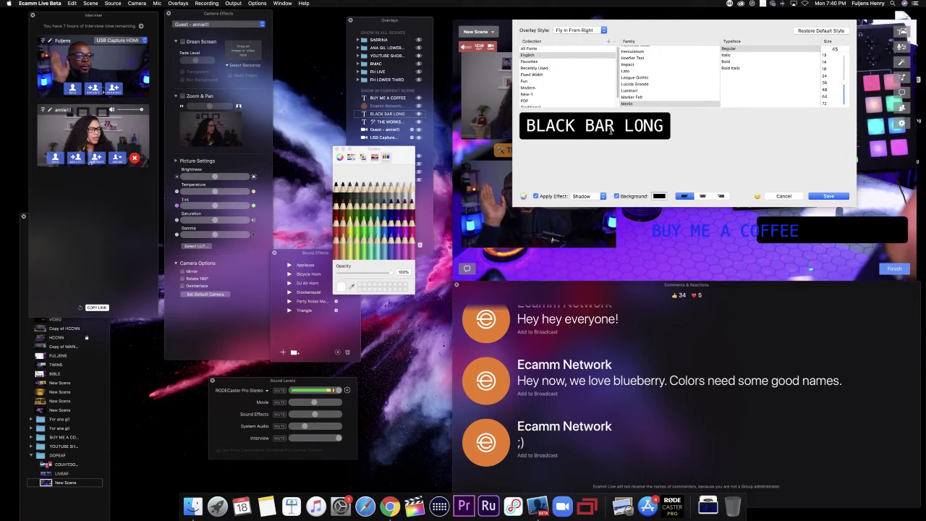
click(659, 126)
key(BackSpace)
key(BackSpace)
key(BackSpace)
key(BackSpace)
key(BackSpace)
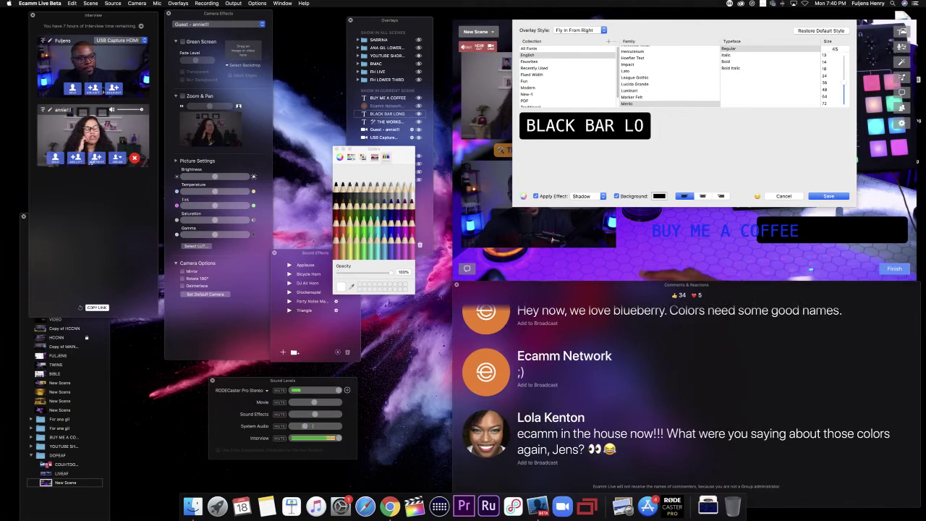
key(BackSpace)
key(BackSpace)
key(BackSpace)
key(BackSpace)
key(BackSpace)
key(BackSpace)
key(BackSpace)
key(BackSpace)
key(BackSpace)
text(ECAMM)
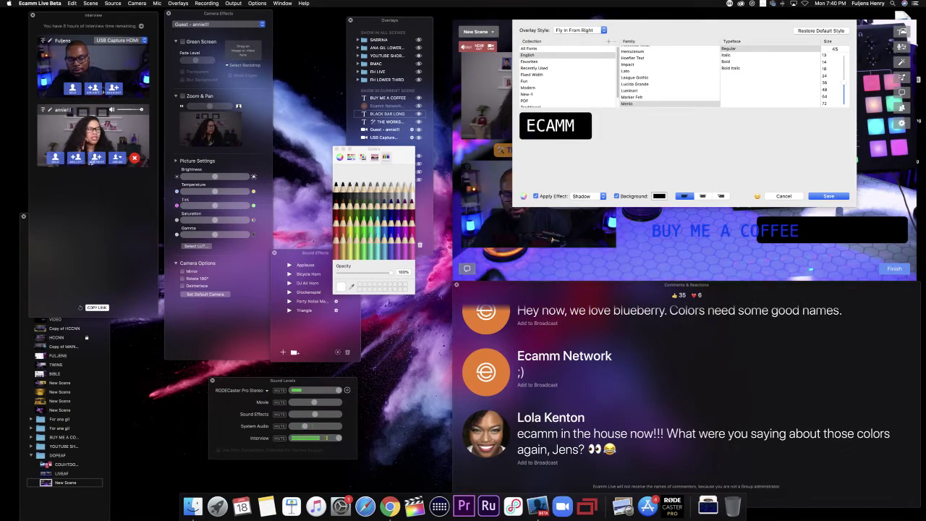
text( LIVE)
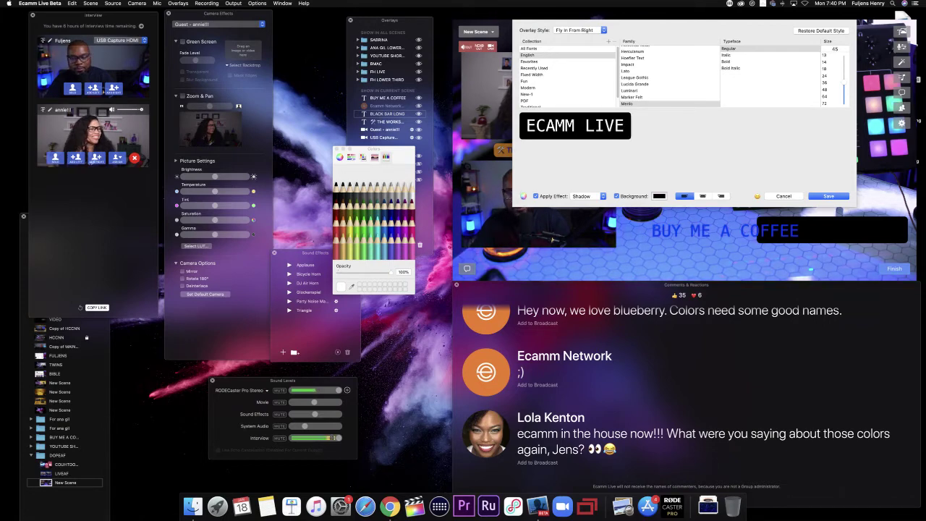
text( BAR)
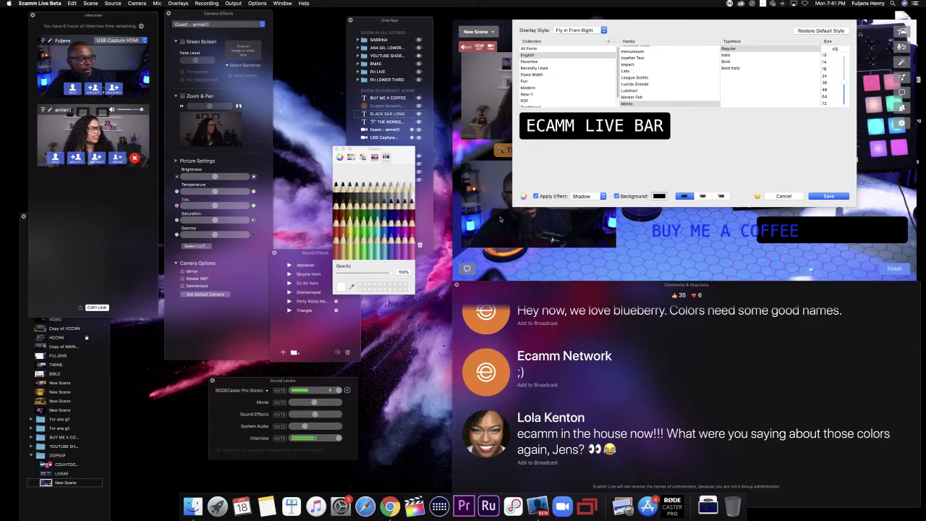
click(344, 229)
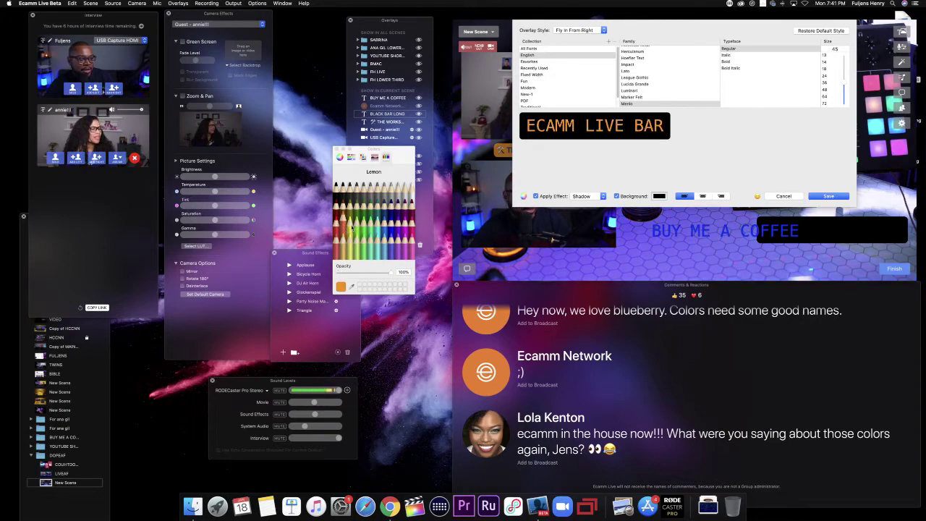
click(658, 196)
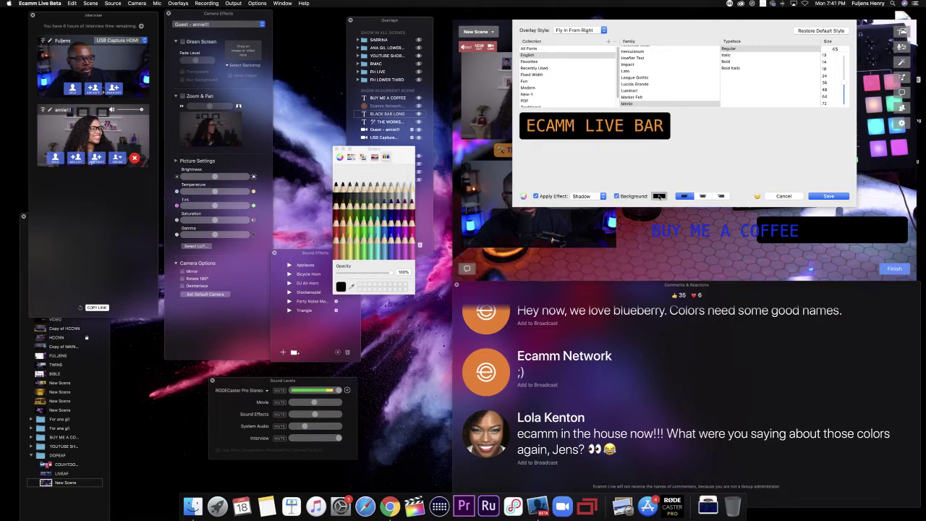
click(344, 229)
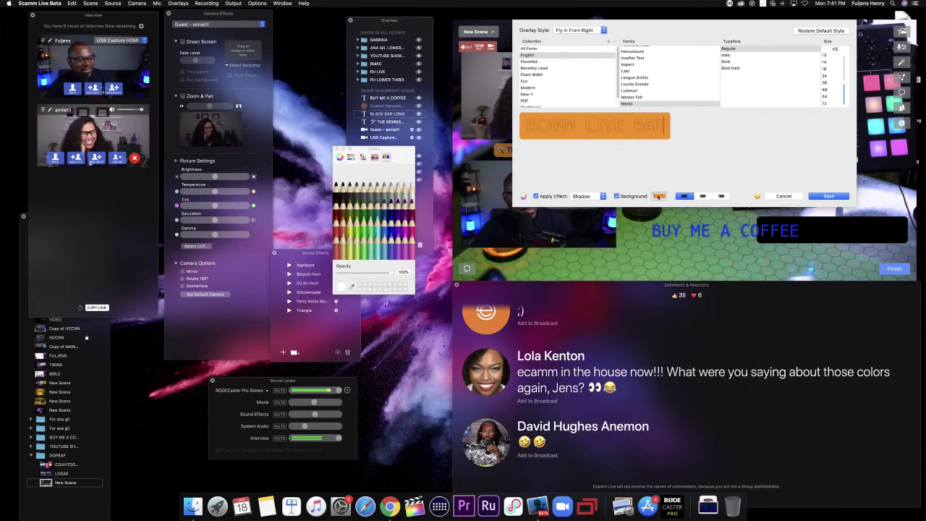
drag(390, 272, 311, 277)
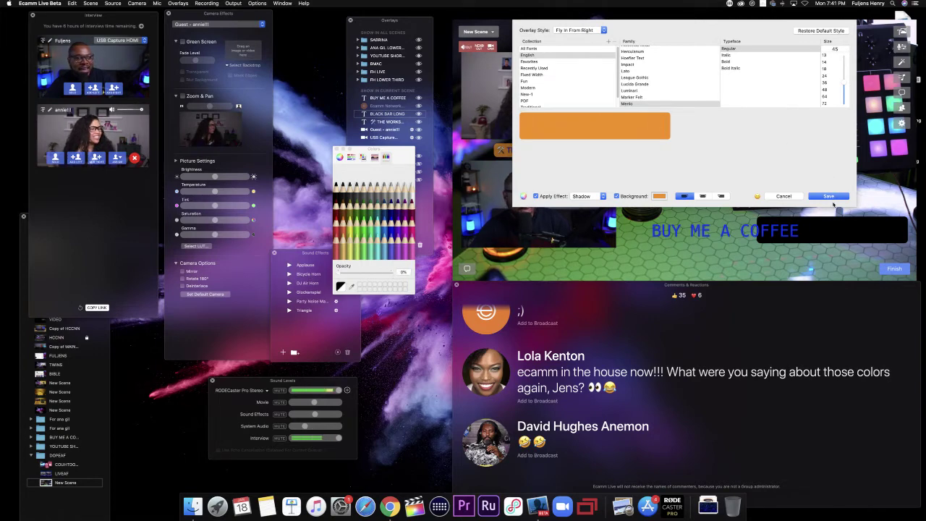
click(829, 196)
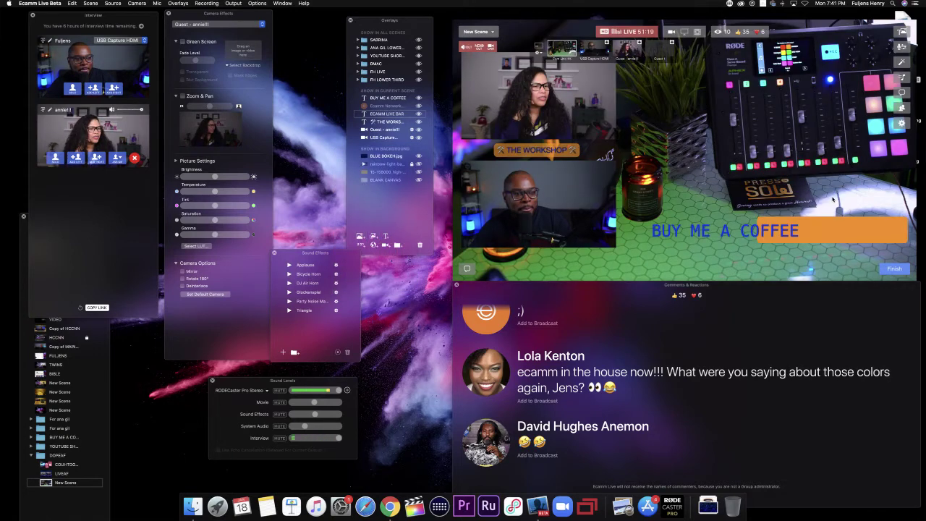
Step: Change the BUY ME A COFFEE text colour to Snow white, save it, and drag it in the preview
double_click(705, 232)
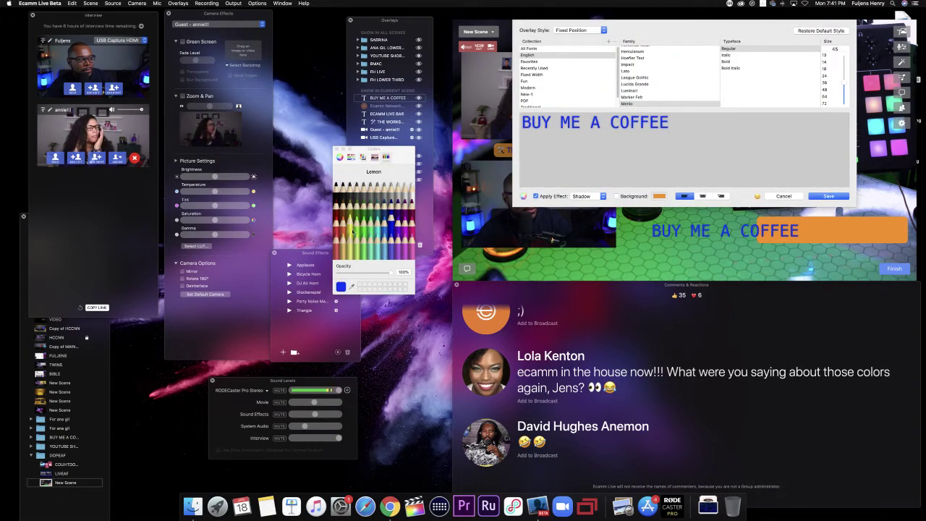
click(414, 195)
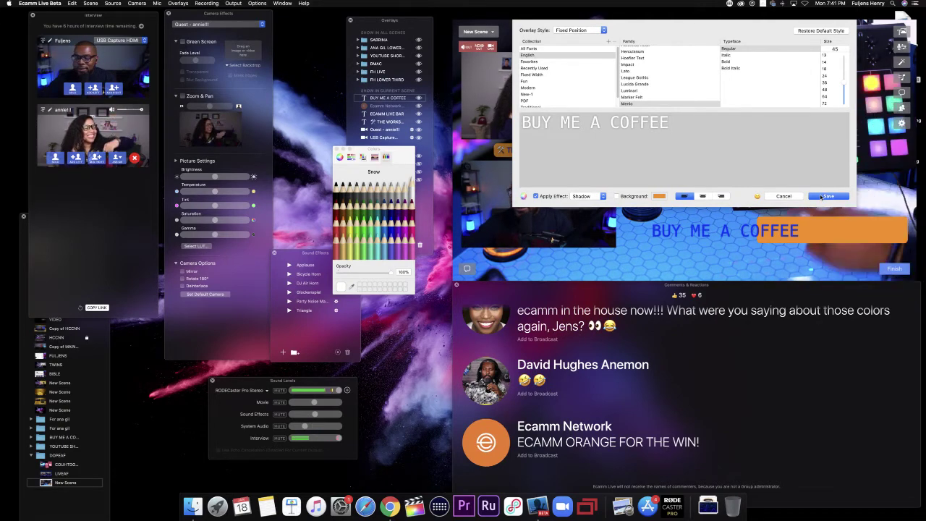
click(821, 197)
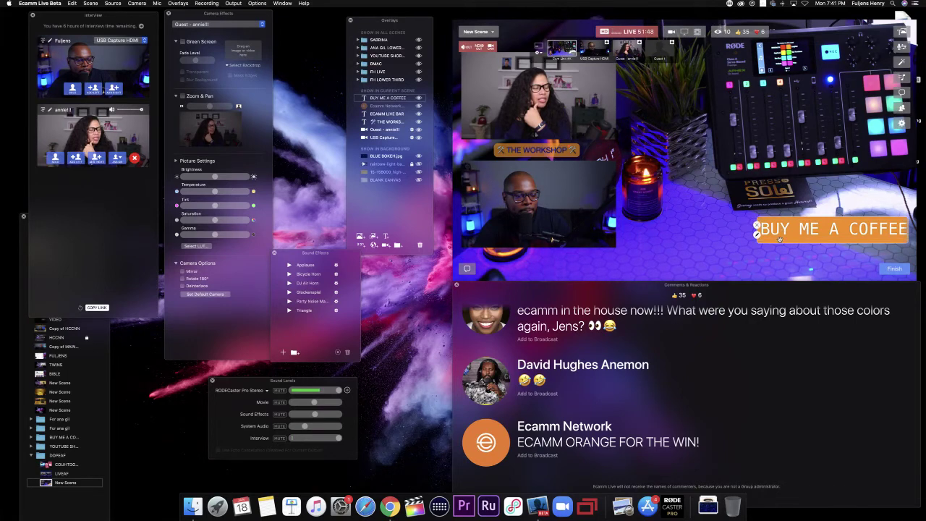
drag(776, 232, 735, 207)
Step: Rename the orange bar's text to ECAMM LIVE ORANGE BAR and save it
double_click(773, 233)
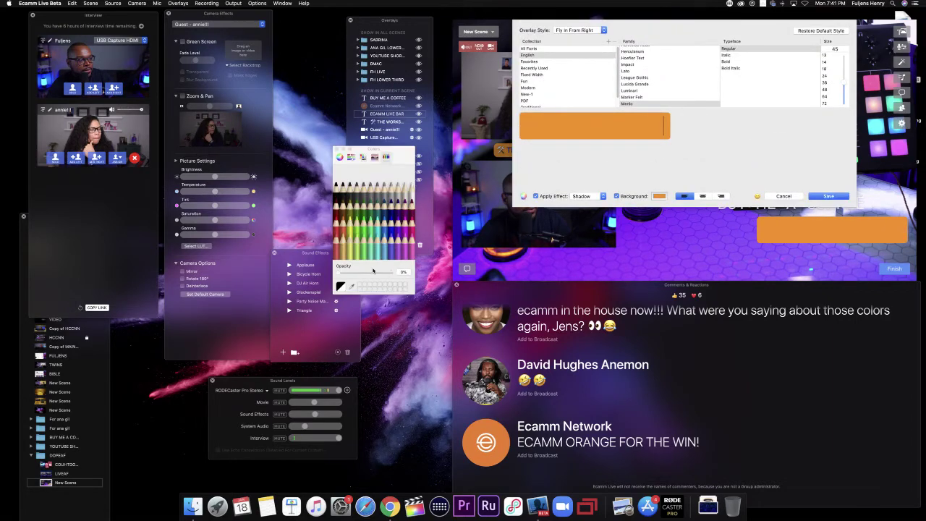
drag(339, 276, 419, 278)
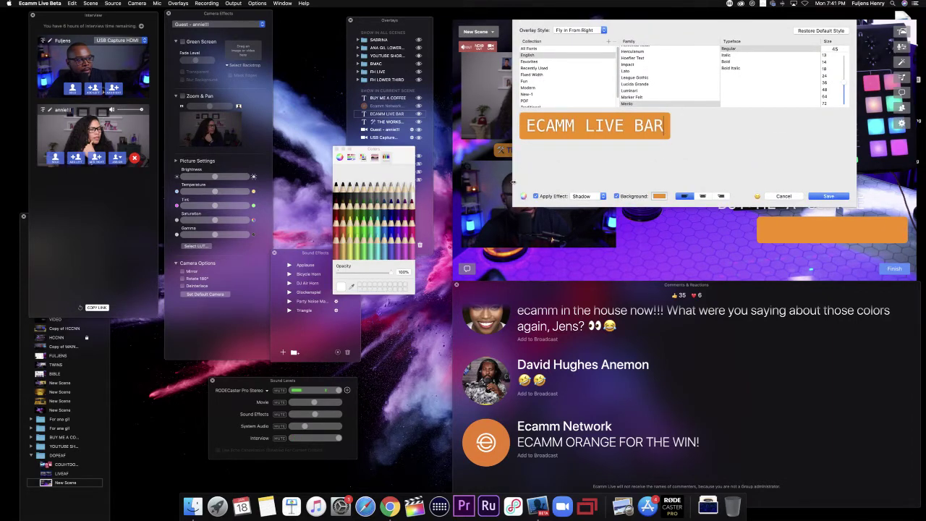
key(BackSpace)
key(BackSpace)
key(BackSpace)
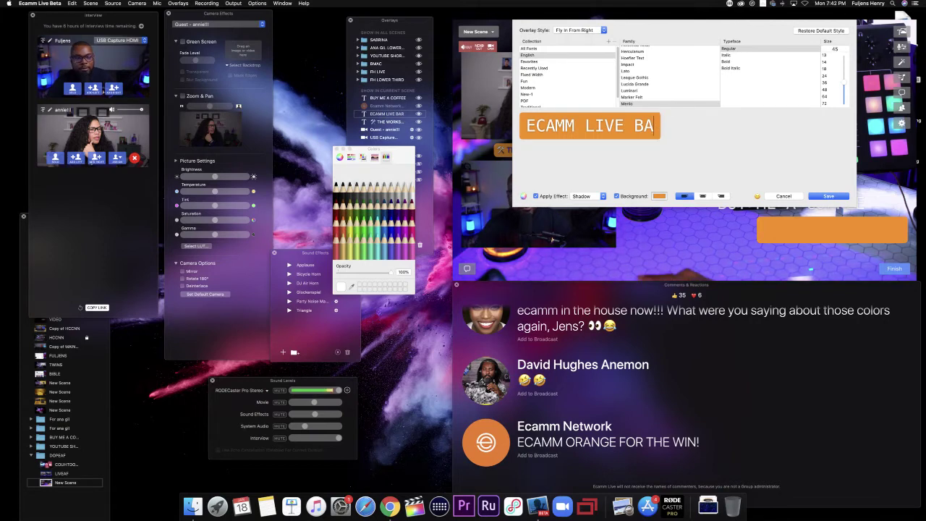
text(OT)
key(BackSpace)
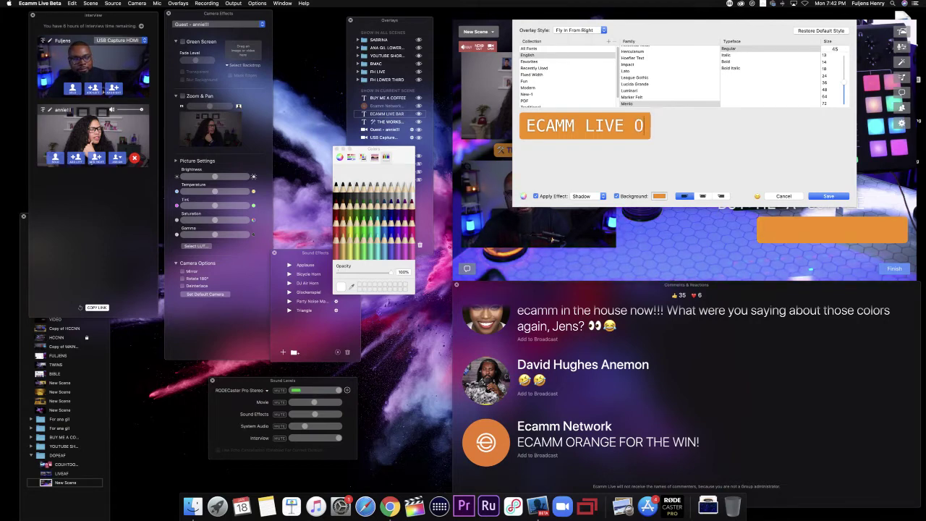
text(RA)
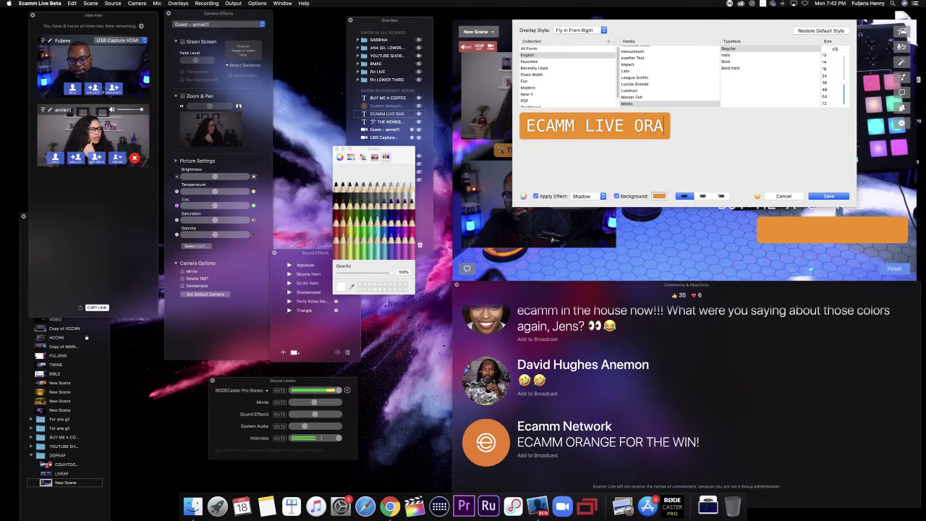
text(NGE BAR)
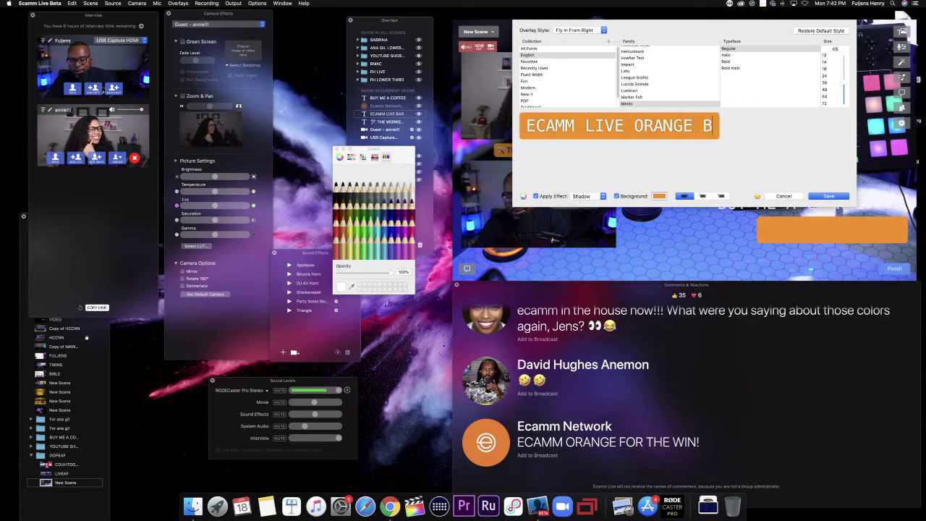
click(829, 196)
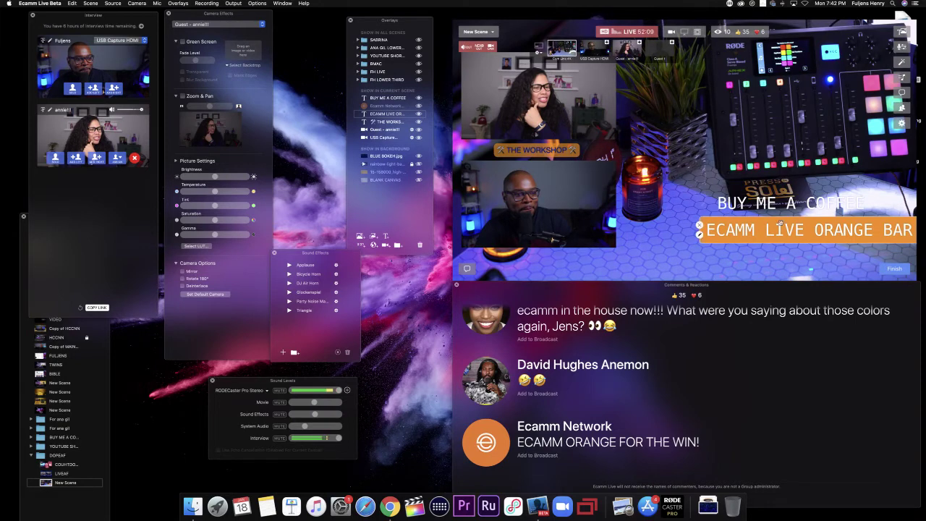
Step: Lower the orange bar's opacity slider to about 13% and save the style
double_click(780, 225)
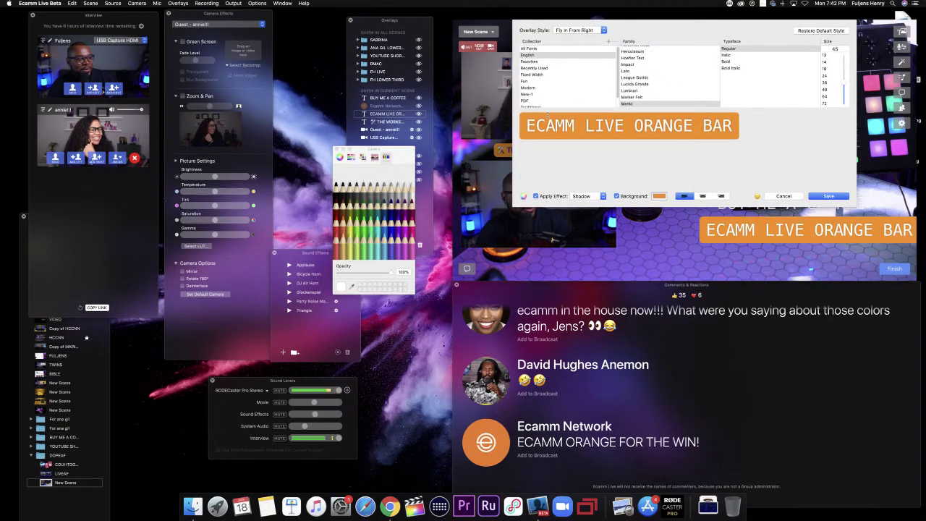
click(659, 197)
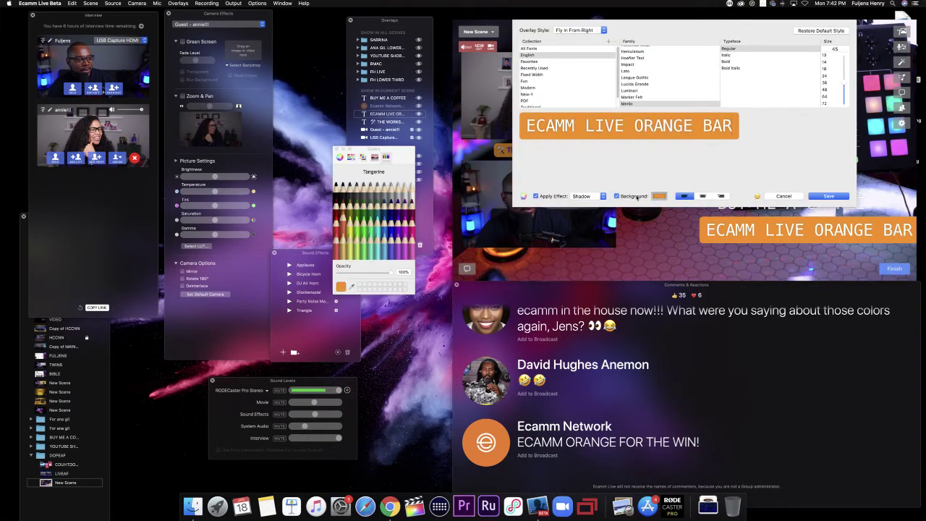
mouse_move(393, 274)
mouse_down()
mouse_move(316, 267)
mouse_move(392, 272)
mouse_up()
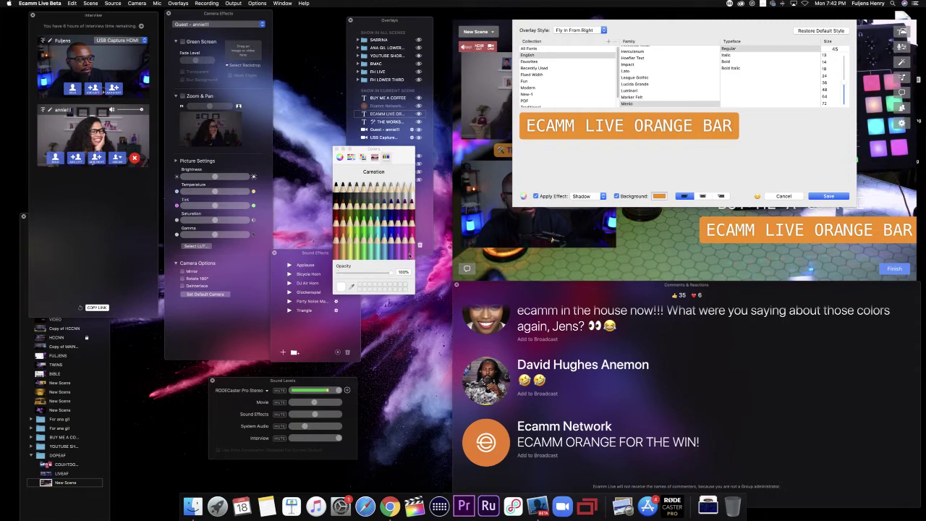
drag(393, 273, 343, 268)
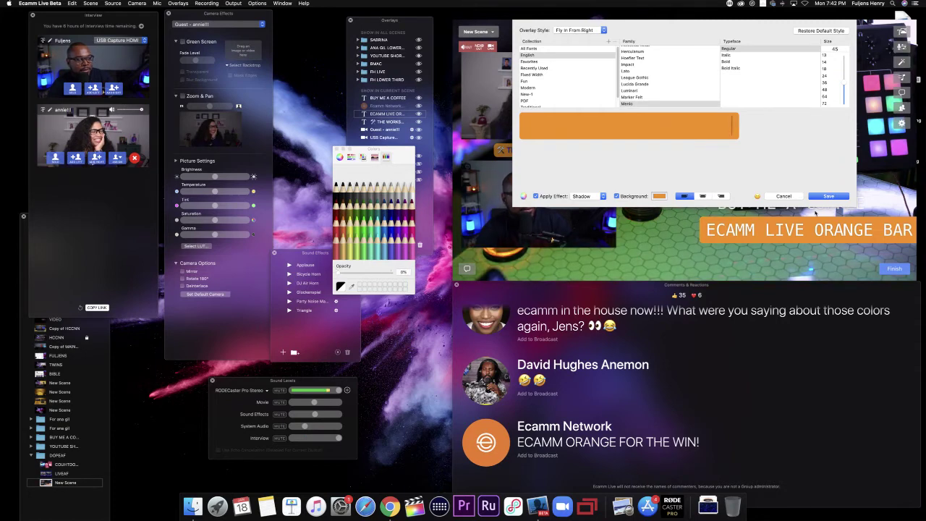
click(827, 196)
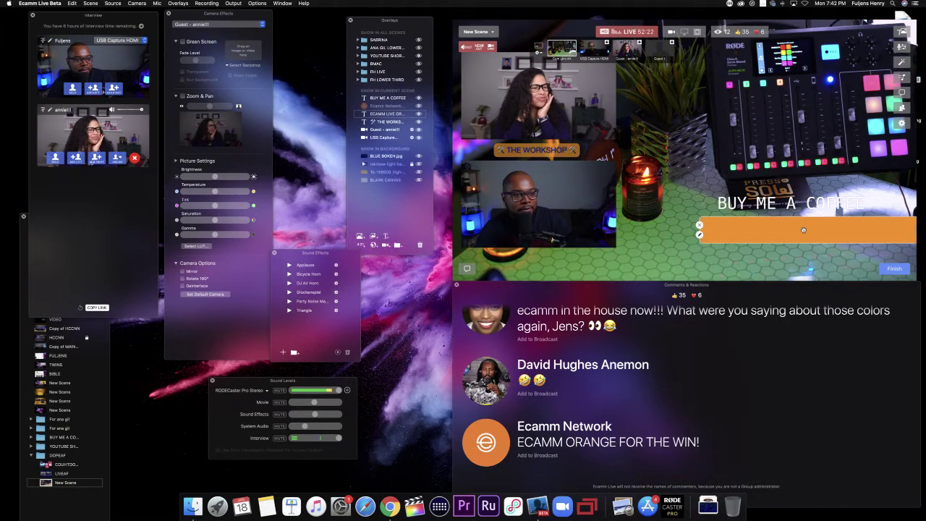
Step: Nudge the orange bar slightly right beneath the text and re-save its style
drag(788, 231, 793, 231)
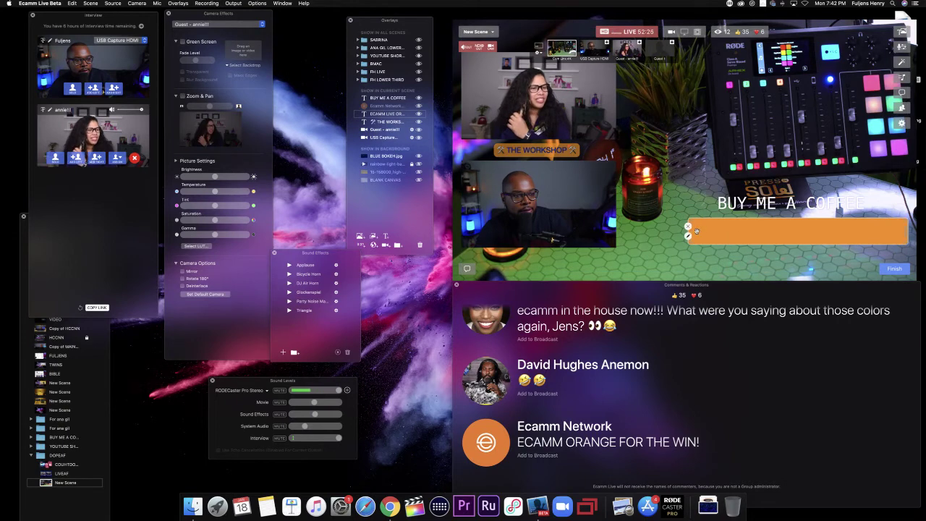
click(688, 236)
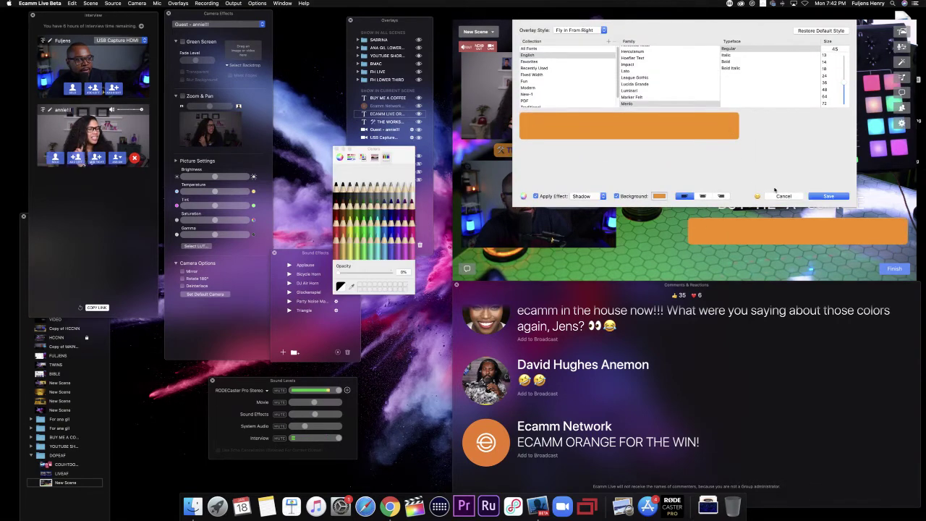
click(815, 197)
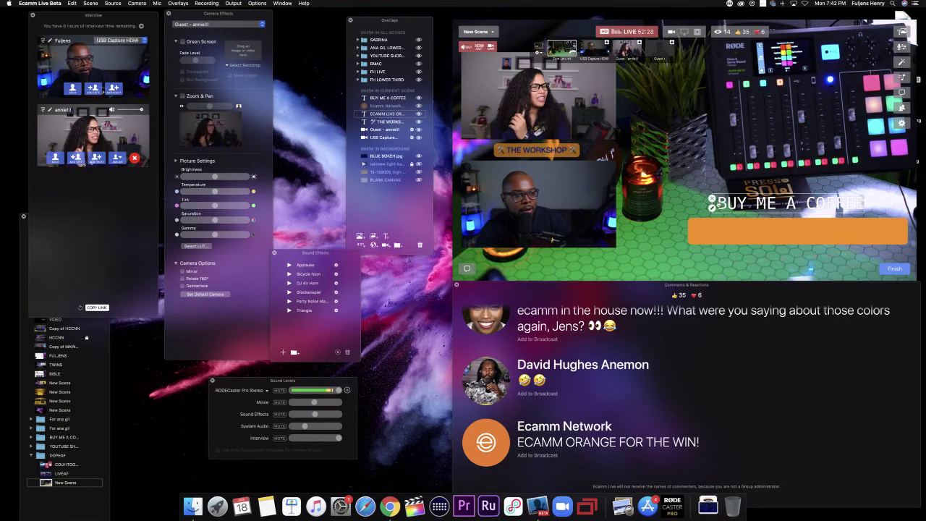
Step: Set the BUY ME A COFFEE text's Overlay Style to Fly In From Right and save it
double_click(760, 204)
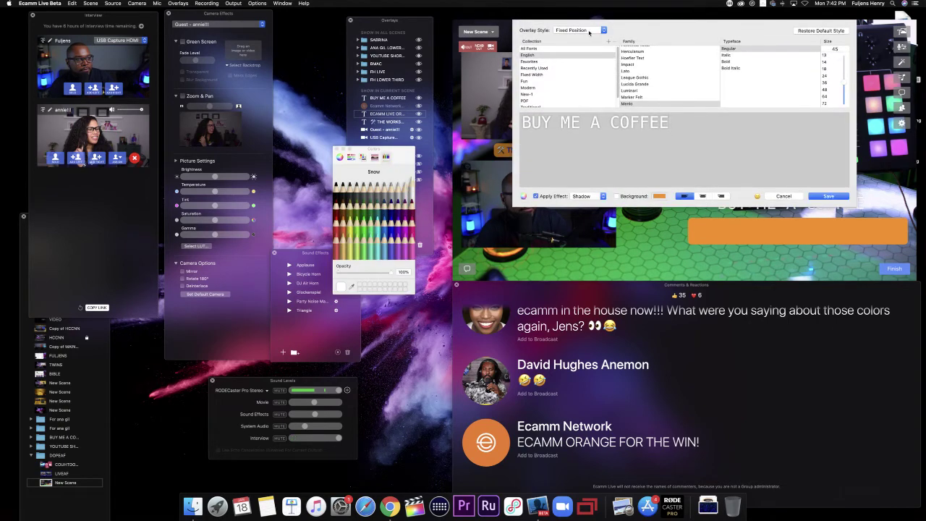
click(589, 29)
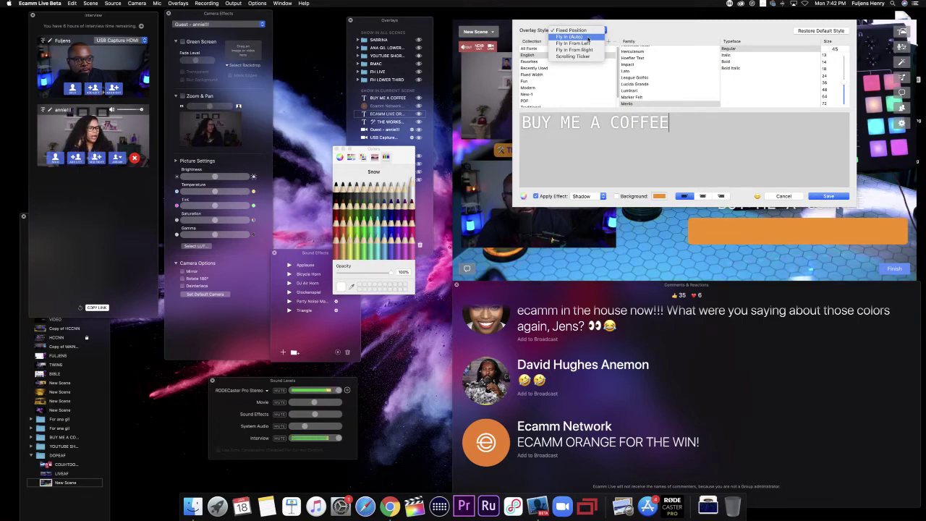
click(585, 49)
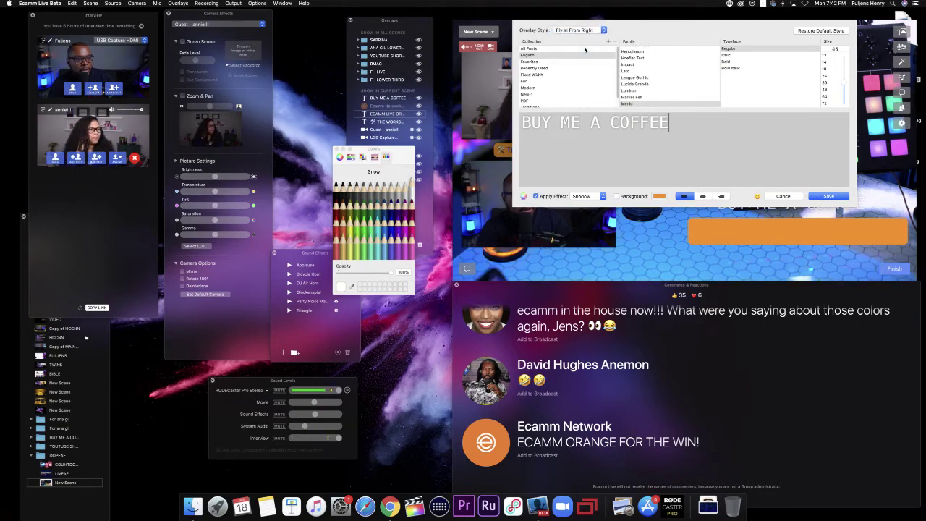
click(832, 195)
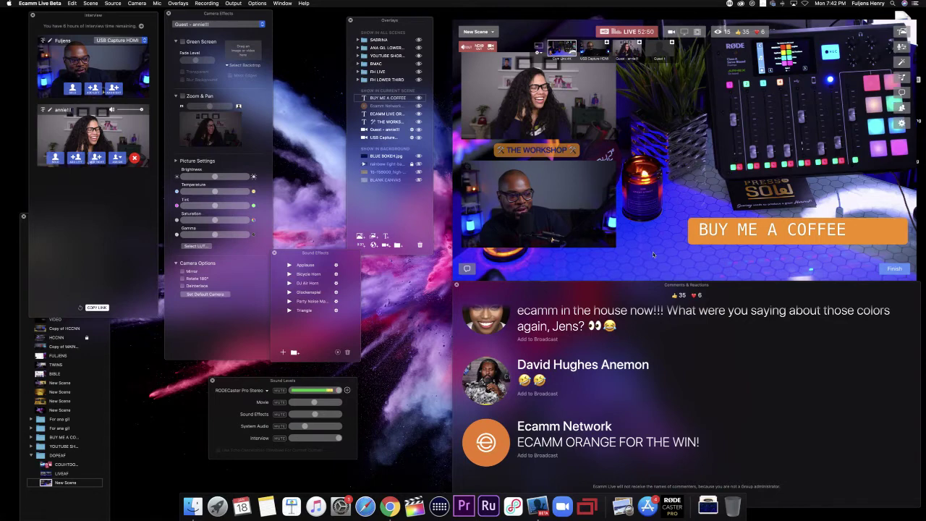
Step: Put the 'ECAMM ORANGE FOR THE WIN!' comment on air, then select the BUY ME A COFFEE overlay
mouse_move(504, 422)
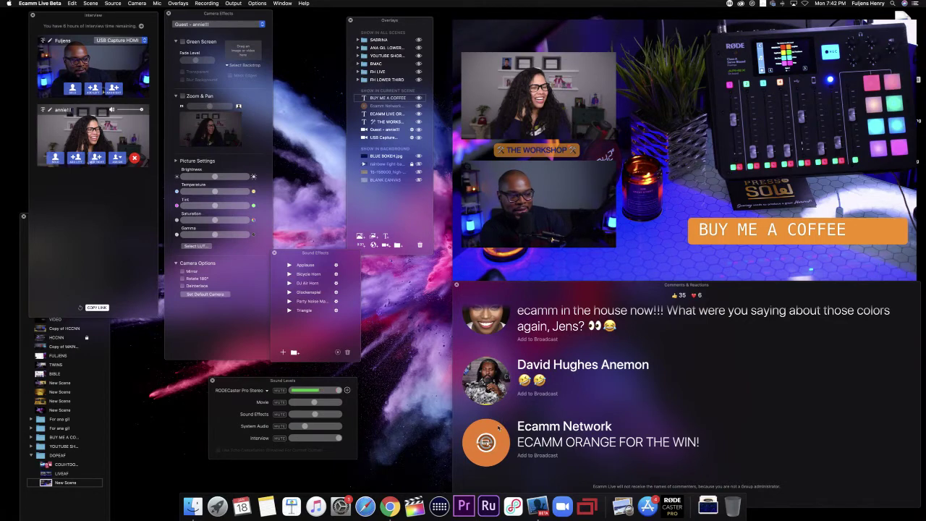
click(487, 442)
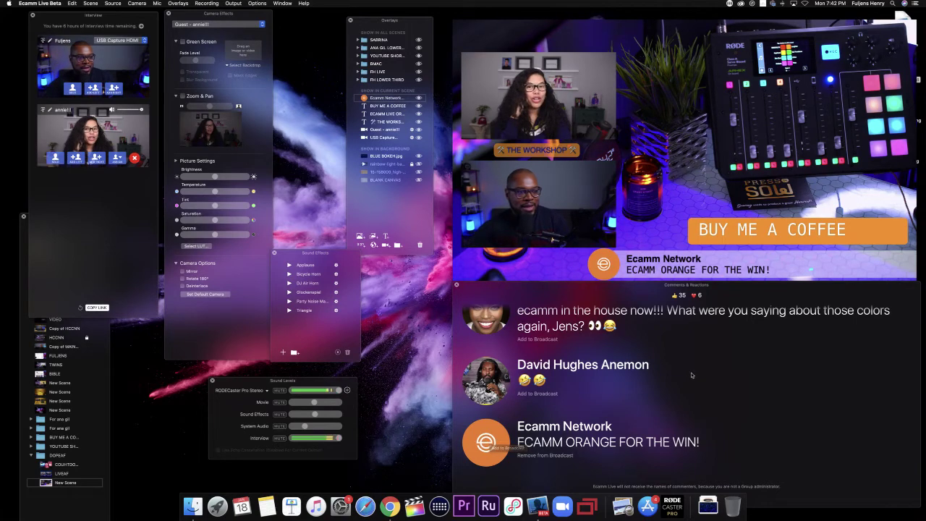
mouse_move(734, 232)
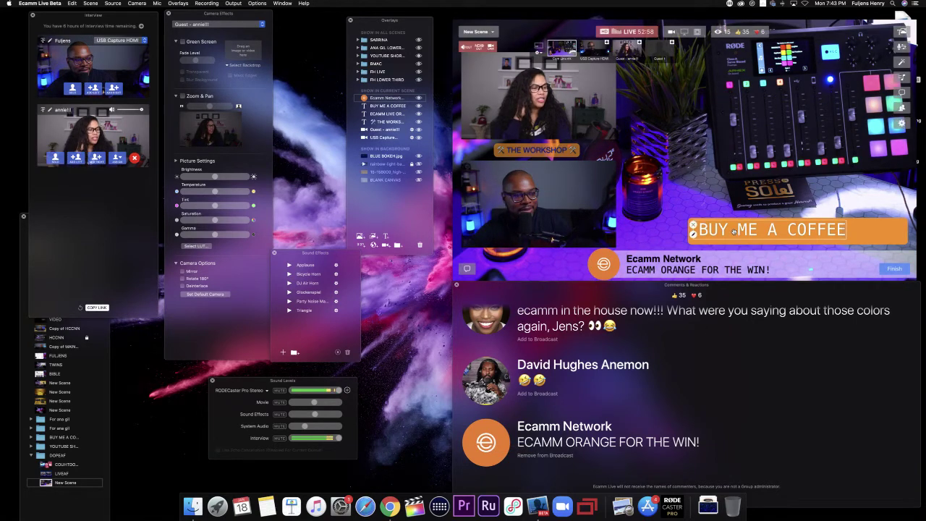
click(735, 231)
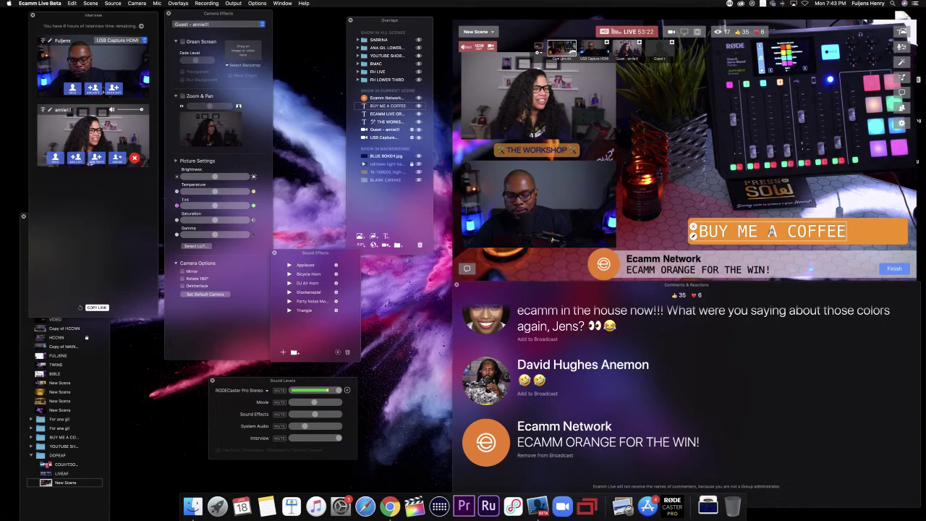
Step: Duplicate the coffee text overlay above the original and save the copy
drag(769, 230, 744, 193)
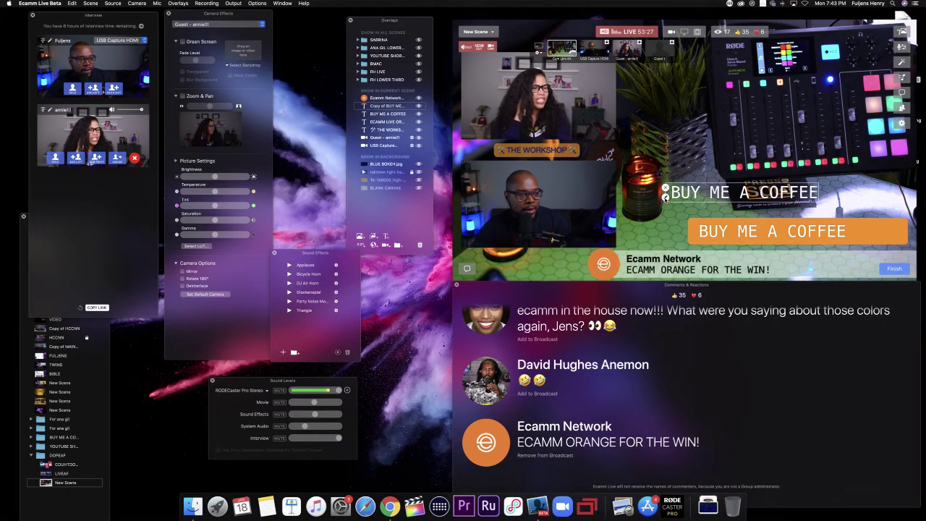
double_click(666, 195)
click(792, 197)
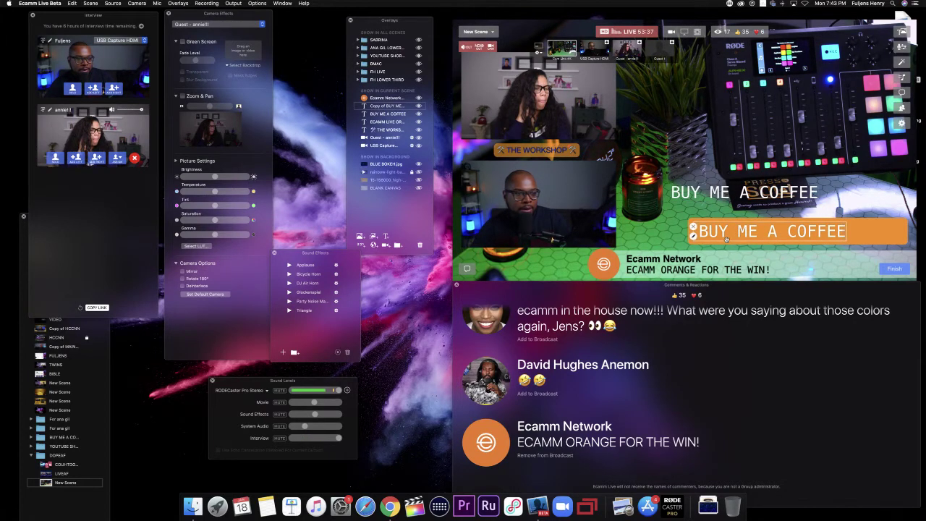
Step: Put the 'Mind = blown' comment on air, leaving the bar's style settings unchanged
click(688, 237)
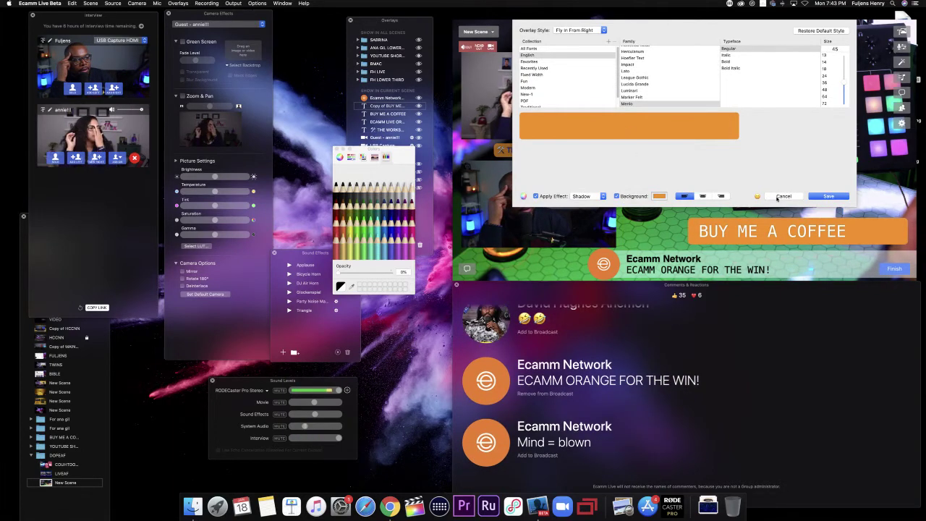
click(780, 197)
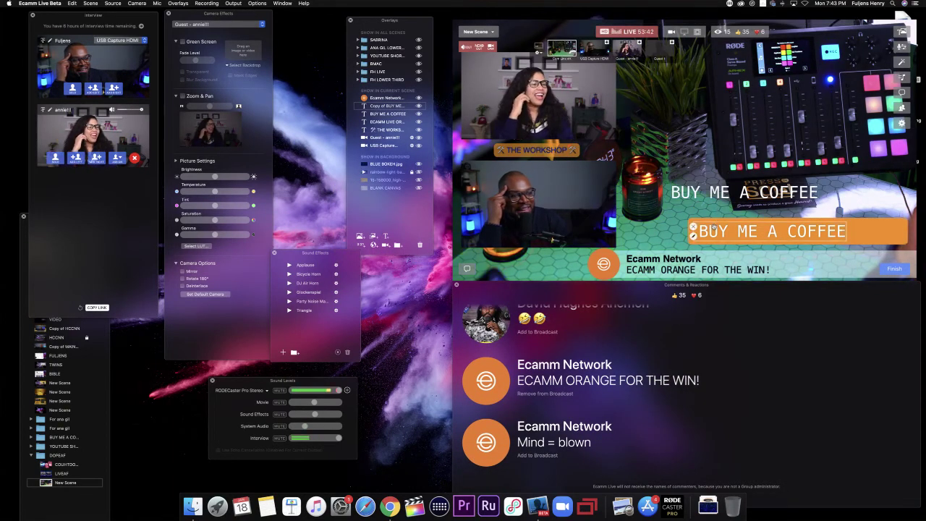
click(493, 446)
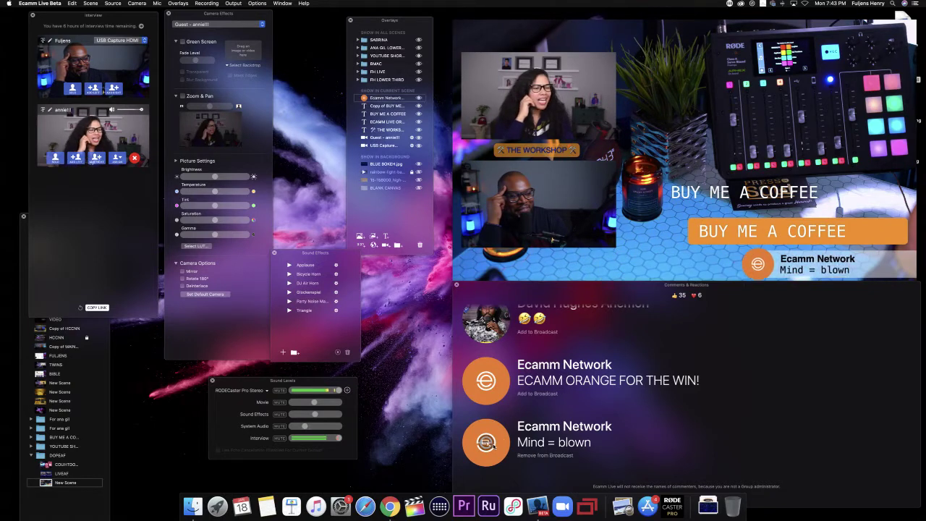
Step: Change the bar text's font to Noteworthy Bold from the recently used fonts and save
mouse_move(697, 236)
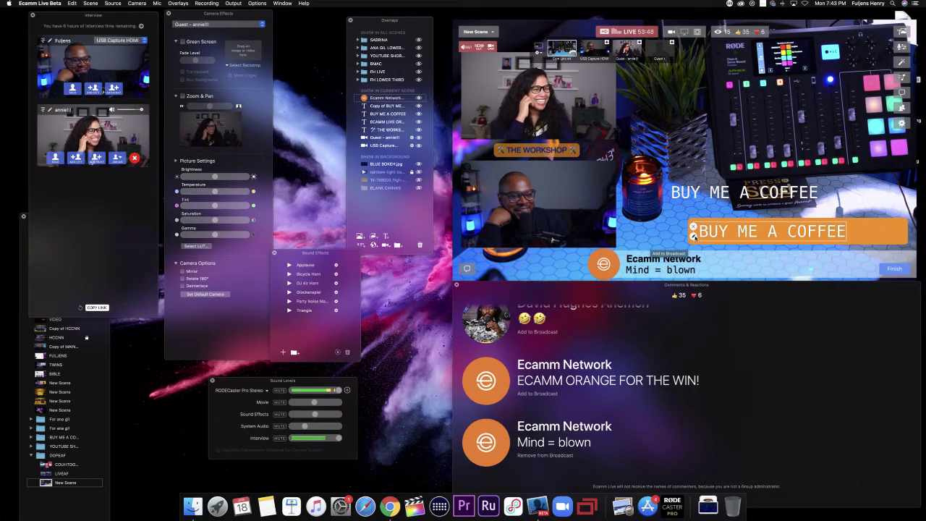
click(694, 236)
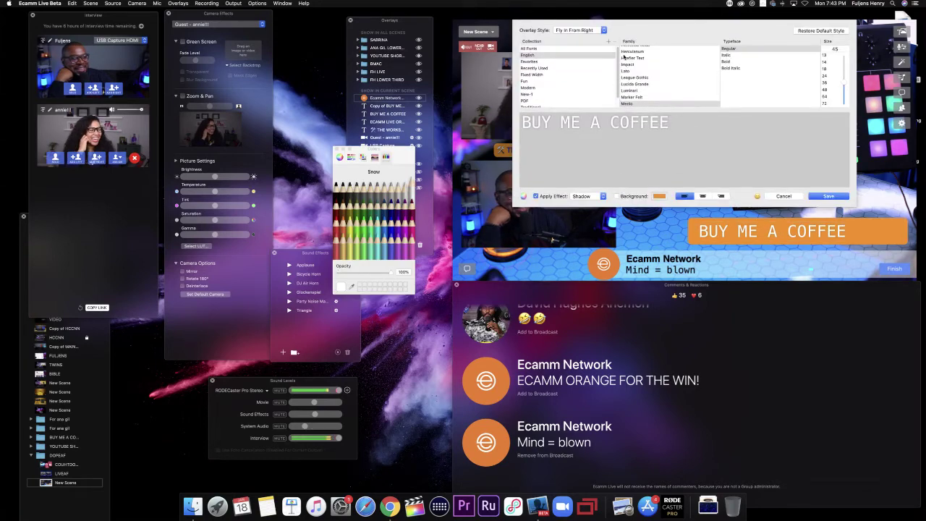
scroll(627, 69, down, 10)
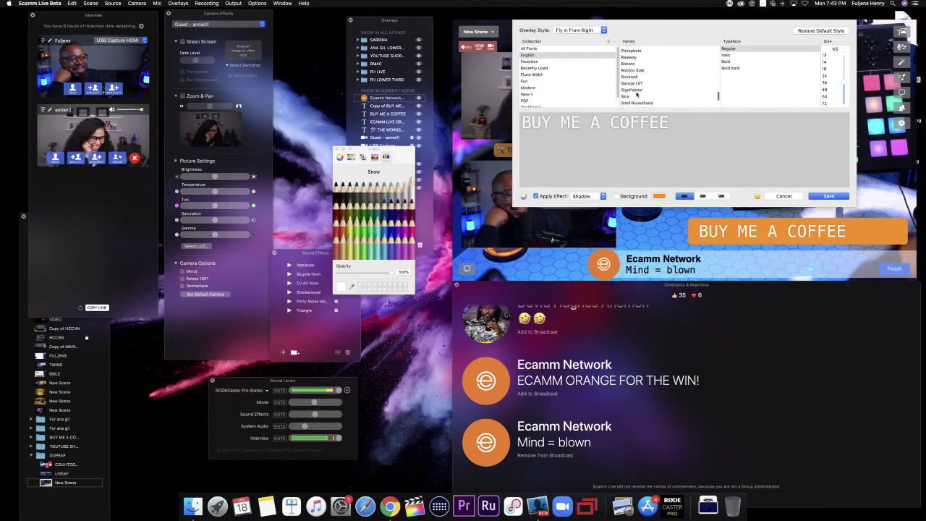
scroll(637, 94, up, 15)
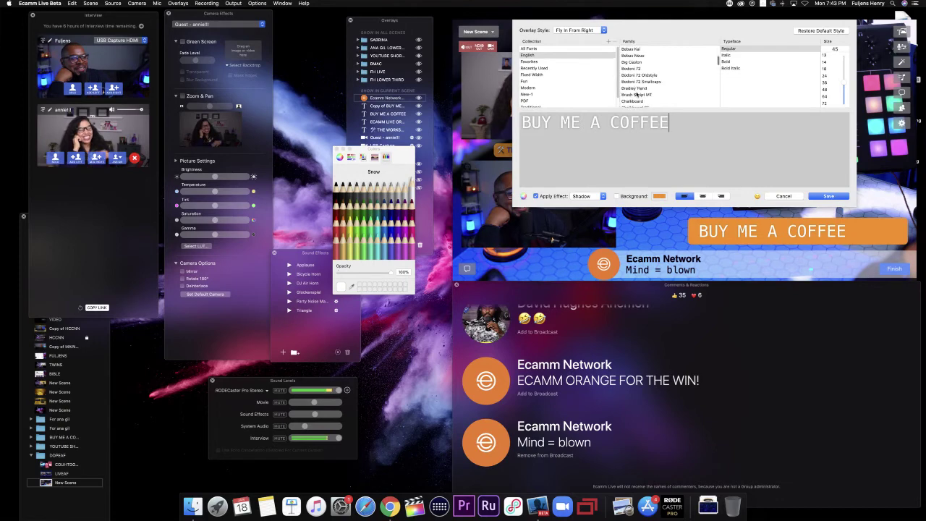
scroll(637, 94, up, 5)
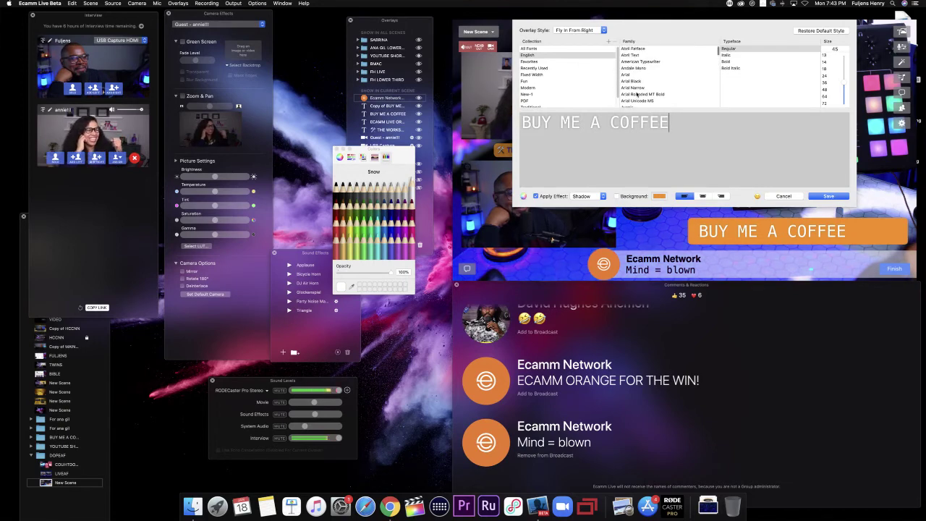
click(526, 68)
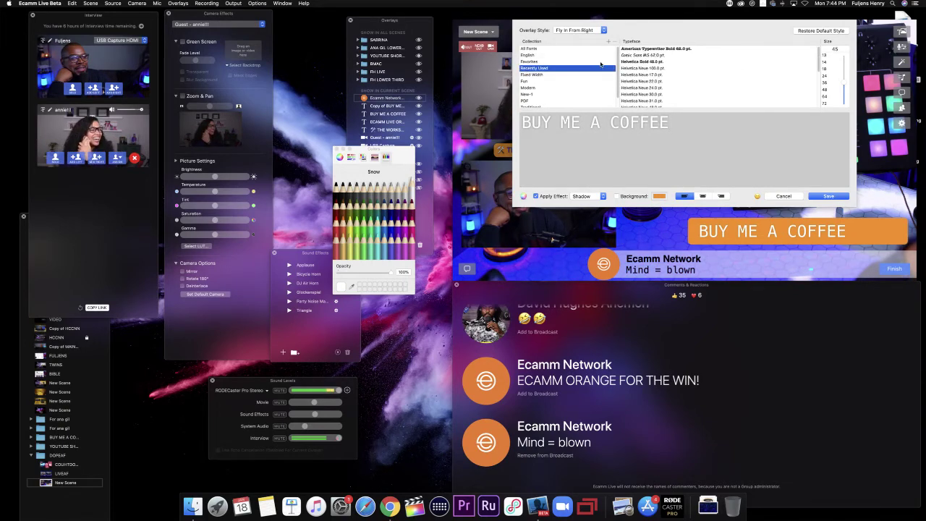
click(637, 55)
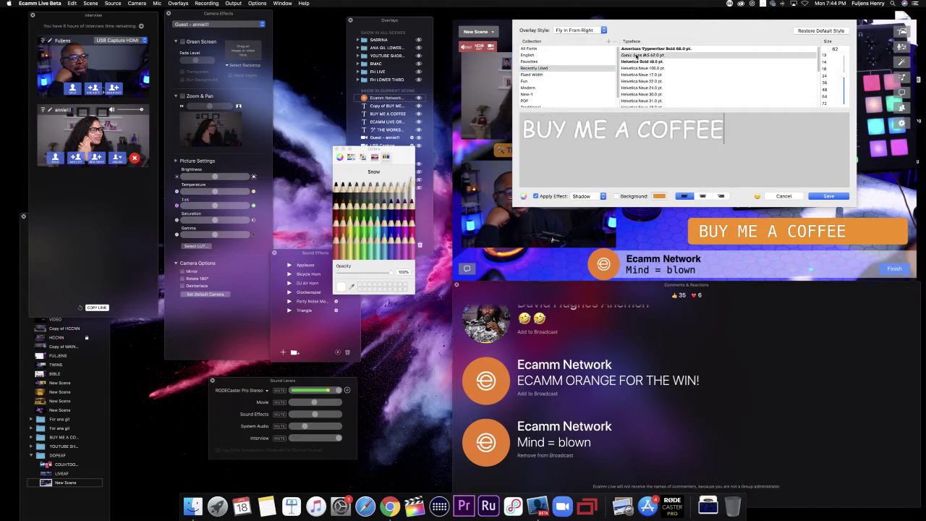
scroll(636, 68, down, 8)
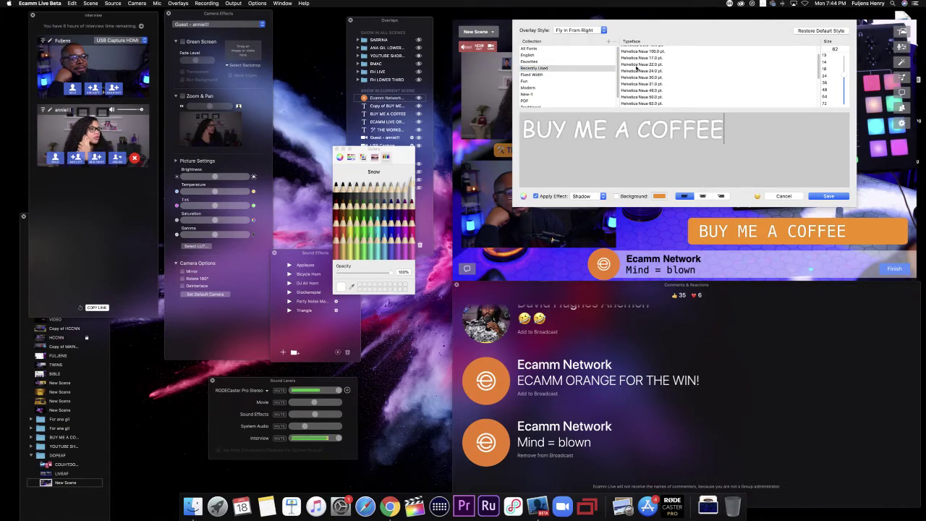
scroll(636, 68, down, 3)
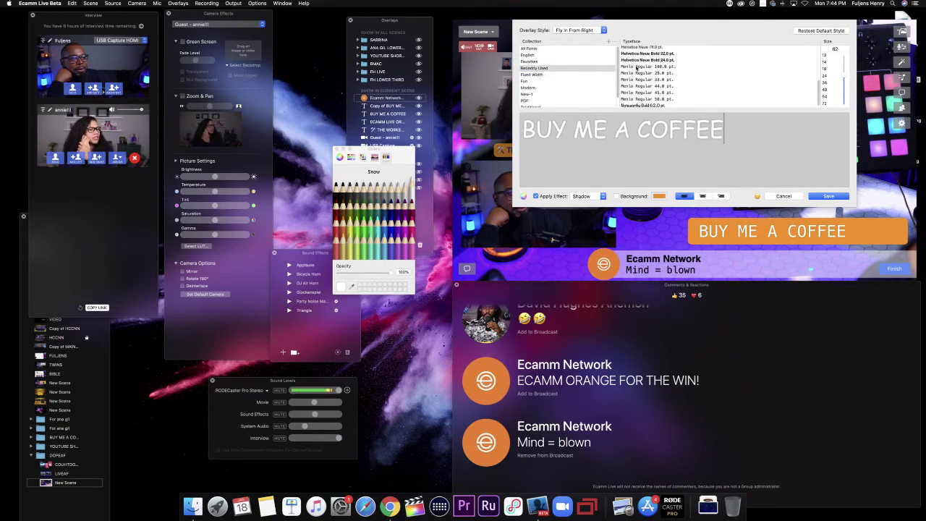
click(639, 105)
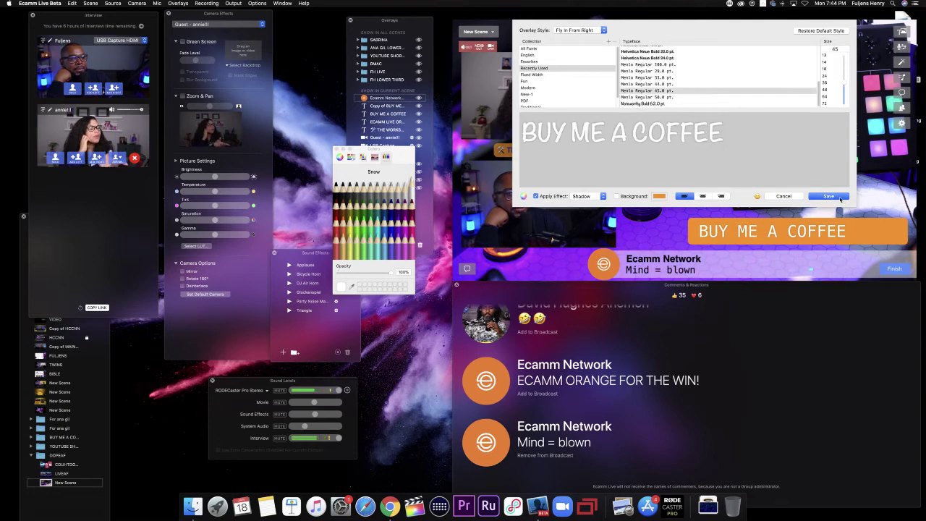
click(829, 196)
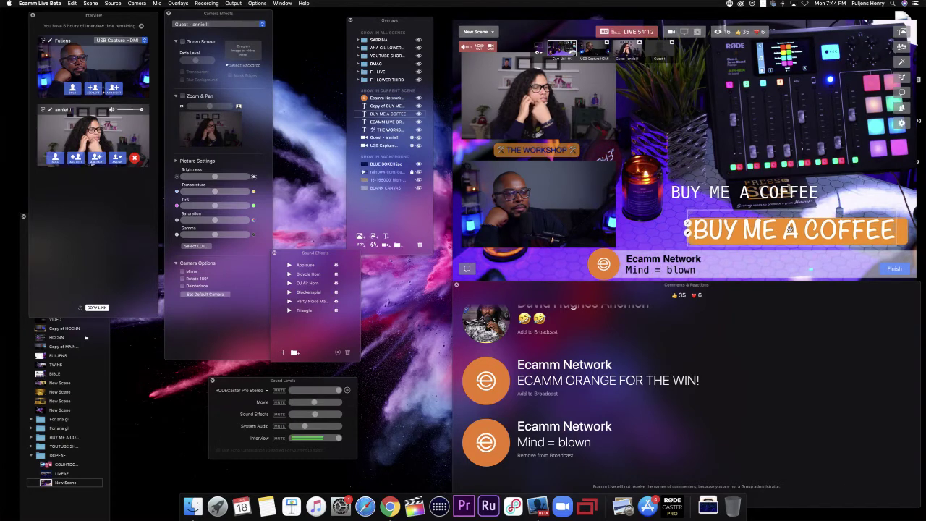
double_click(746, 191)
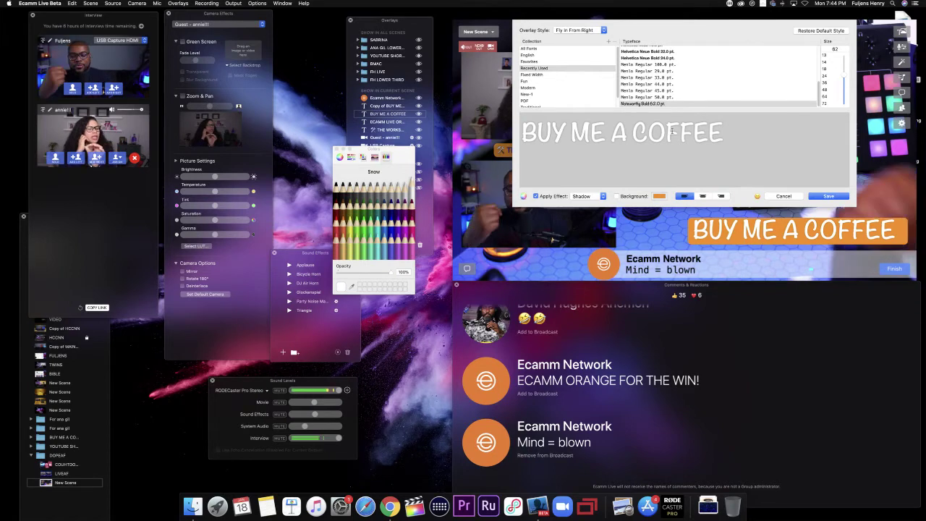
Step: Rewrite the bar text as 'Buy me a coffee' at size 43, then nudge it up and right
key(BackSpace)
key(BackSpace)
key(BackSpace)
key(BackSpace)
key(BackSpace)
key(BackSpace)
key(BackSpace)
key(BackSpace)
key(BackSpace)
key(BackSpace)
key(BackSpace)
key(BackSpace)
key(BackSpace)
key(BackSpace)
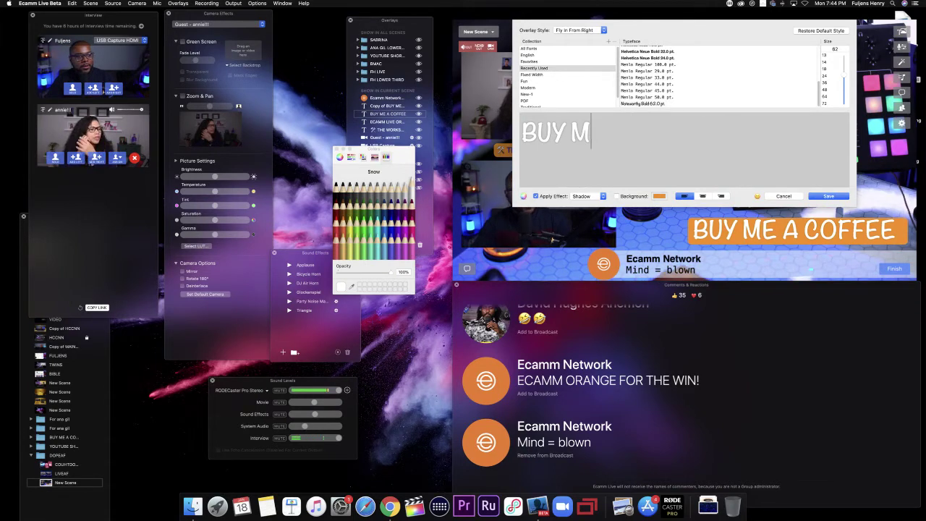
text(Buy me a coffee)
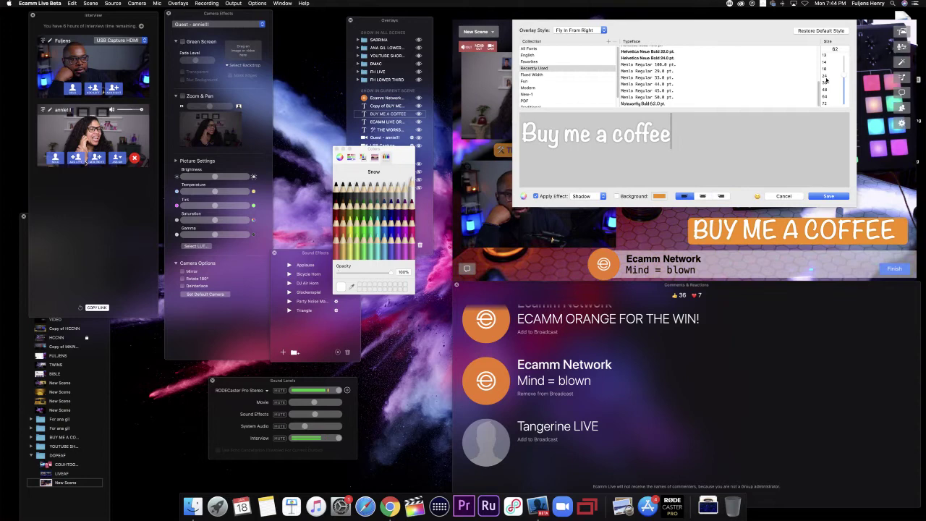
drag(843, 77, 843, 85)
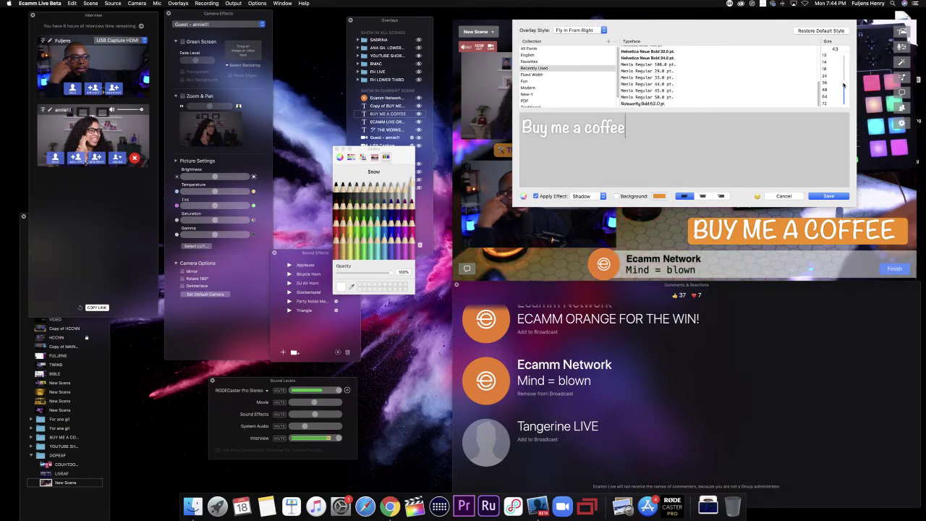
click(816, 197)
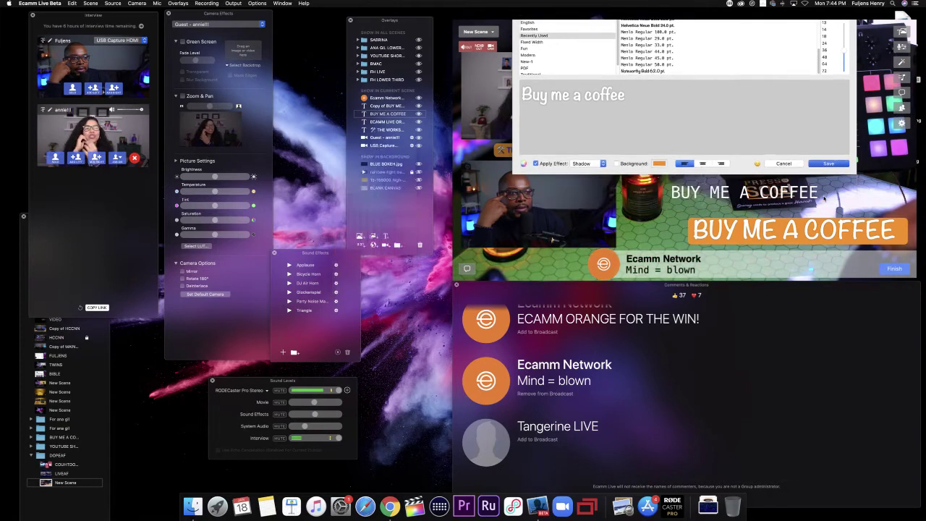
drag(754, 236, 760, 232)
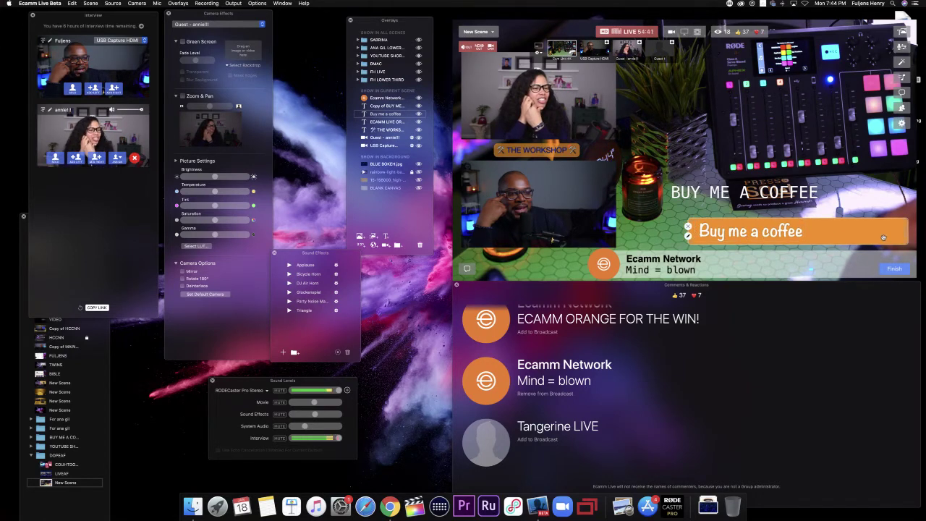
Step: Trim extra trailing characters from the 'Buy me a coffee' overlay twice, saving after each edit
double_click(815, 238)
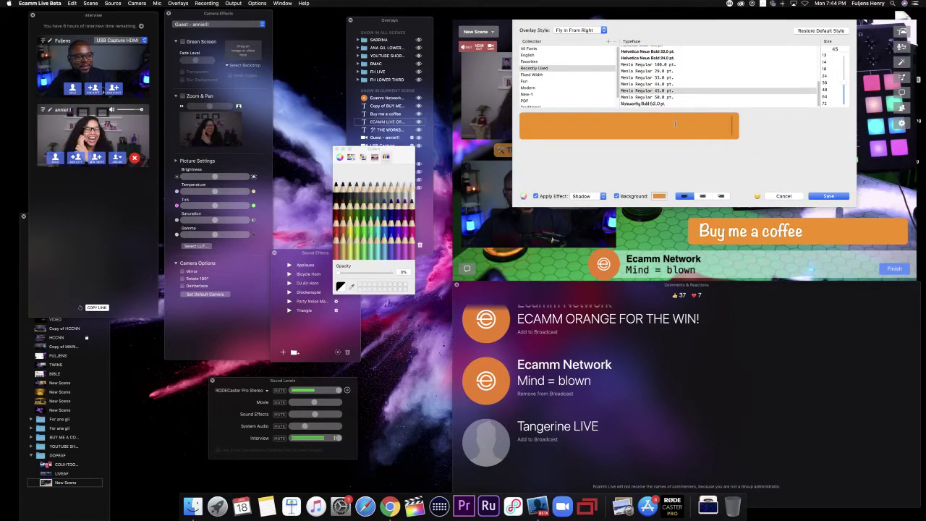
key(BackSpace)
key(BackSpace)
key(BackSpace)
key(BackSpace)
key(BackSpace)
key(BackSpace)
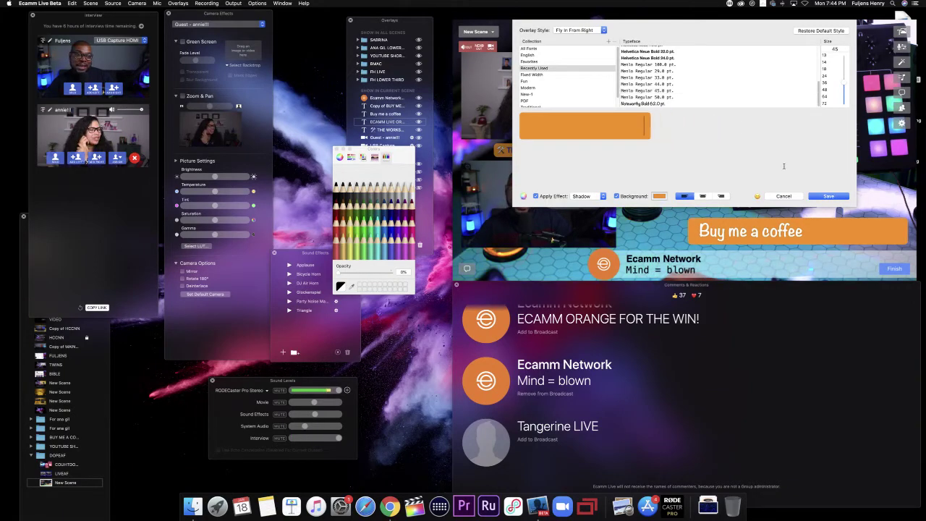
click(828, 196)
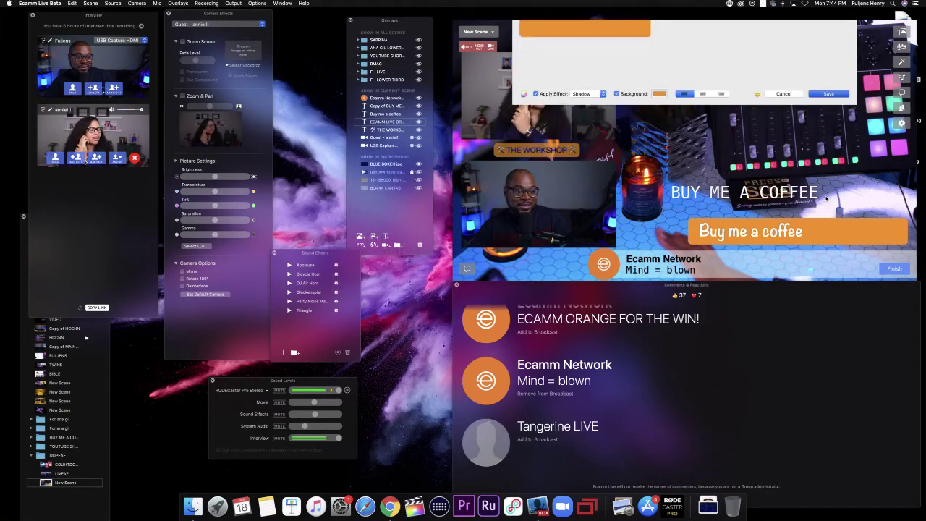
double_click(812, 233)
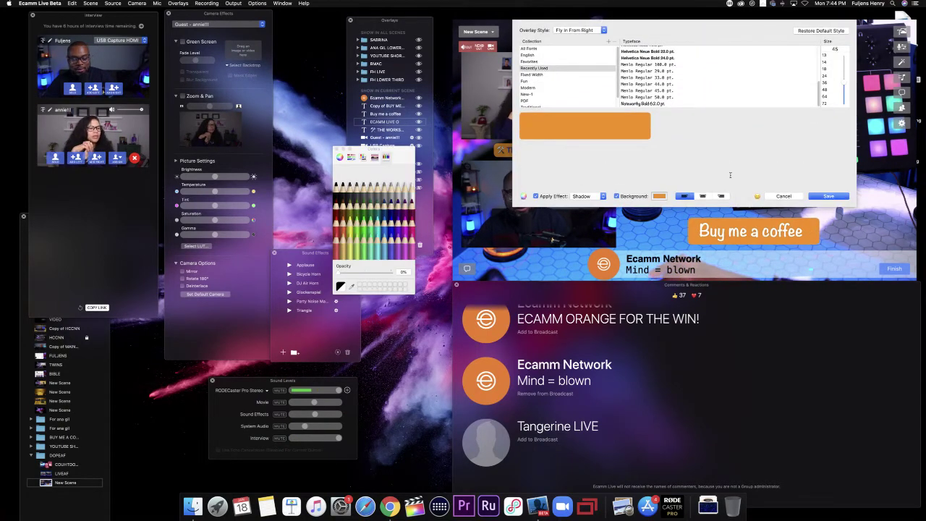
text(an)
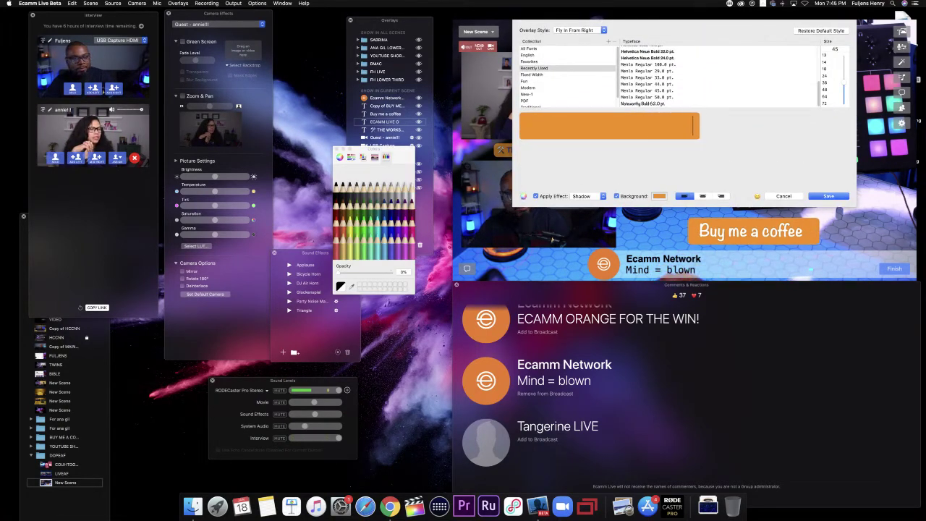
key(BackSpace)
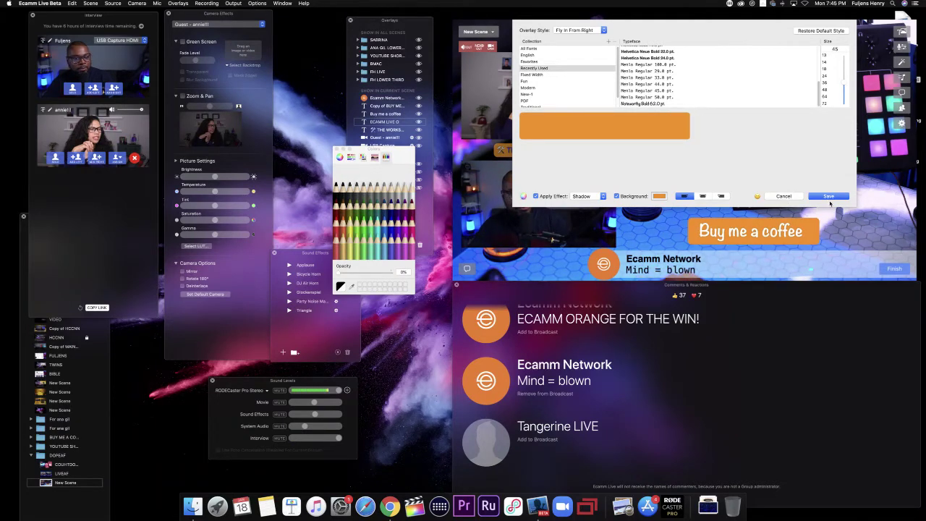
click(830, 196)
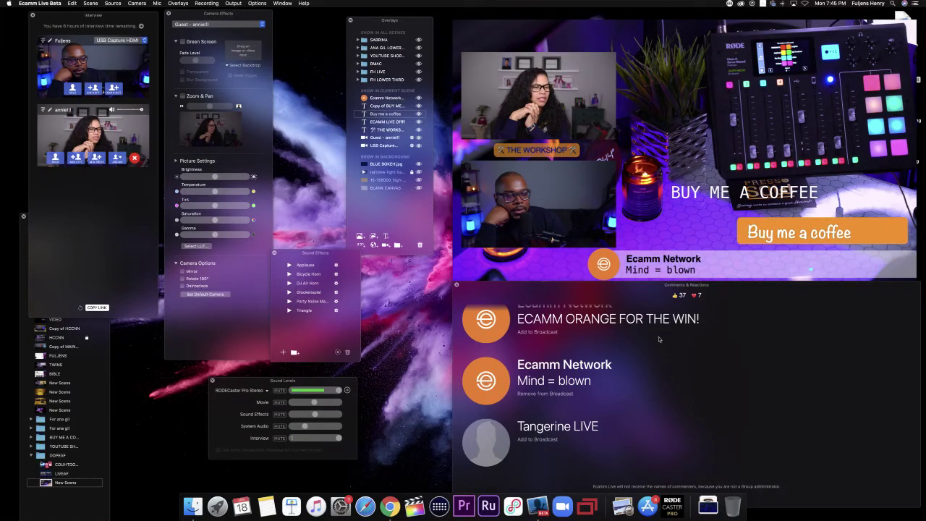
Step: Replace the BUY ME A COFFEE wording with the coffee-cup emoji found by searching 'coffee'
click(769, 233)
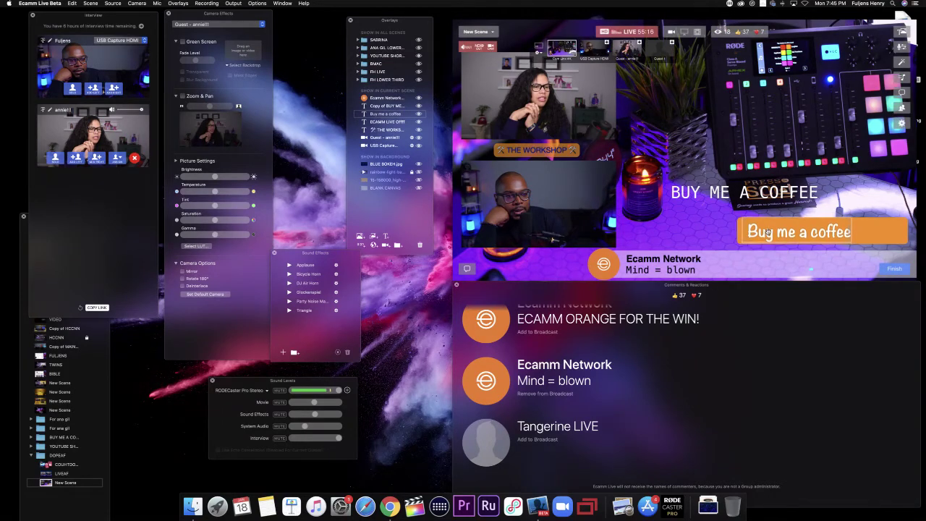
double_click(705, 196)
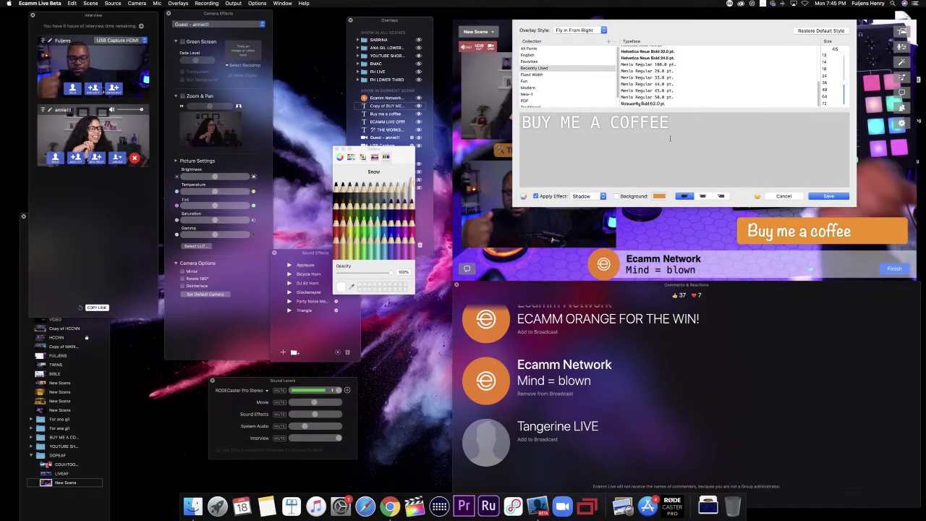
key(BackSpace)
key(BackSpace)
key(BackSpace)
key(BackSpace)
key(BackSpace)
key(BackSpace)
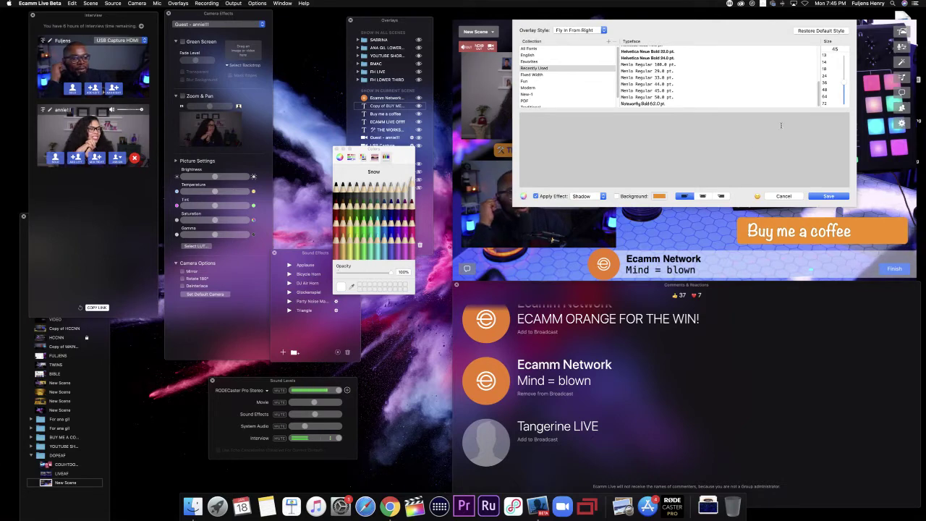
click(757, 197)
scroll(486, 214, up, 15)
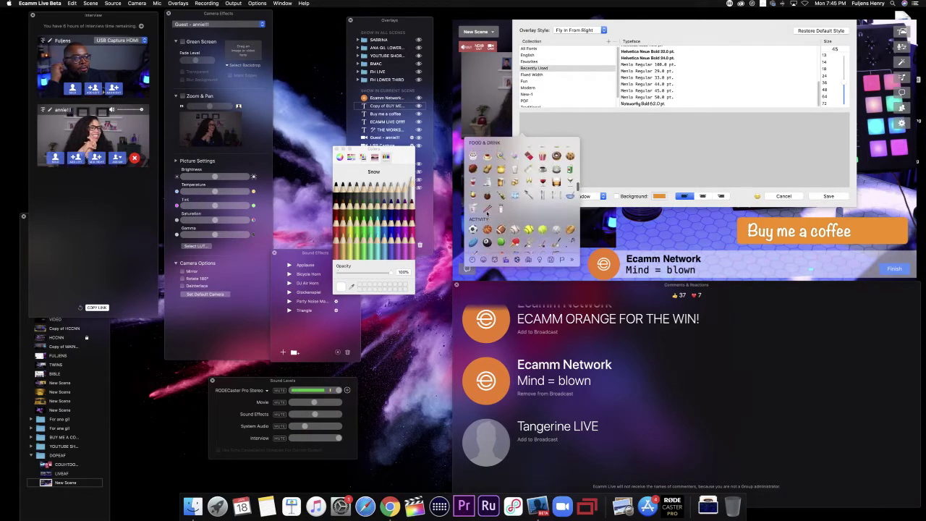
scroll(486, 214, up, 10)
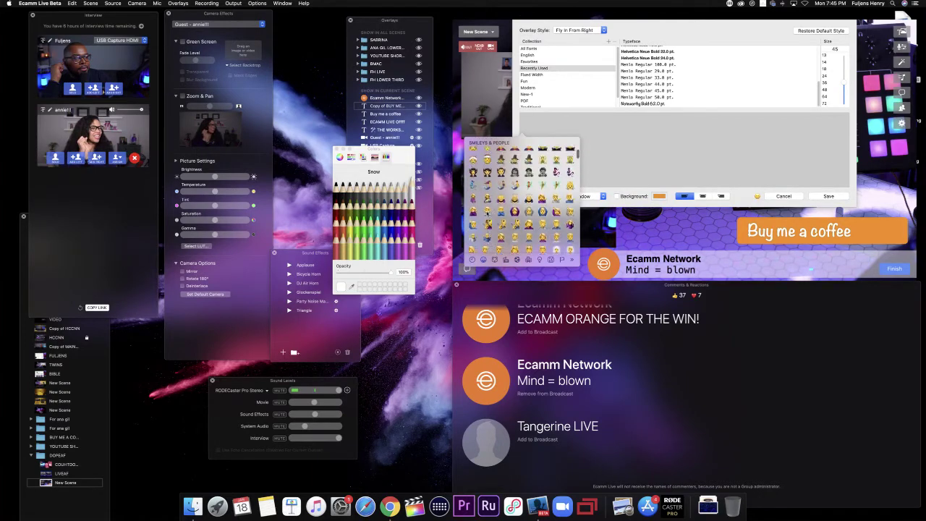
scroll(486, 215, up, 5)
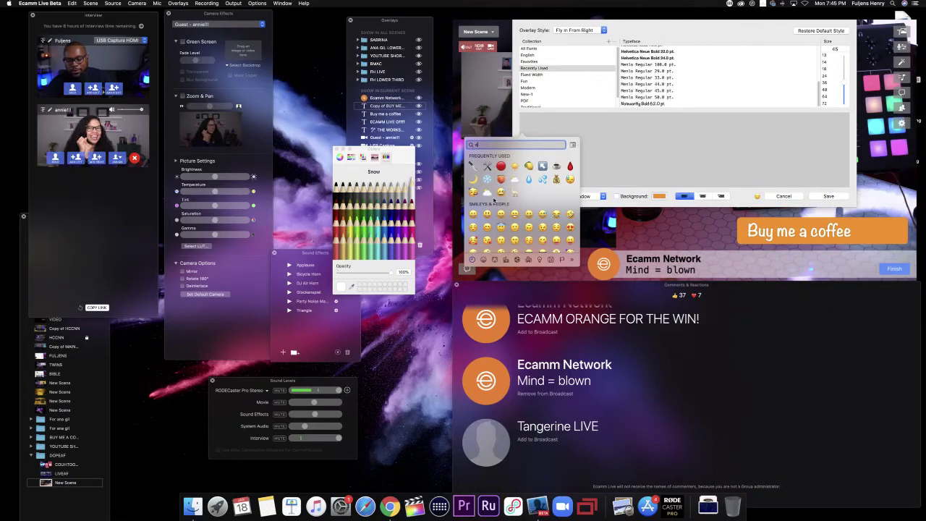
text(coffee)
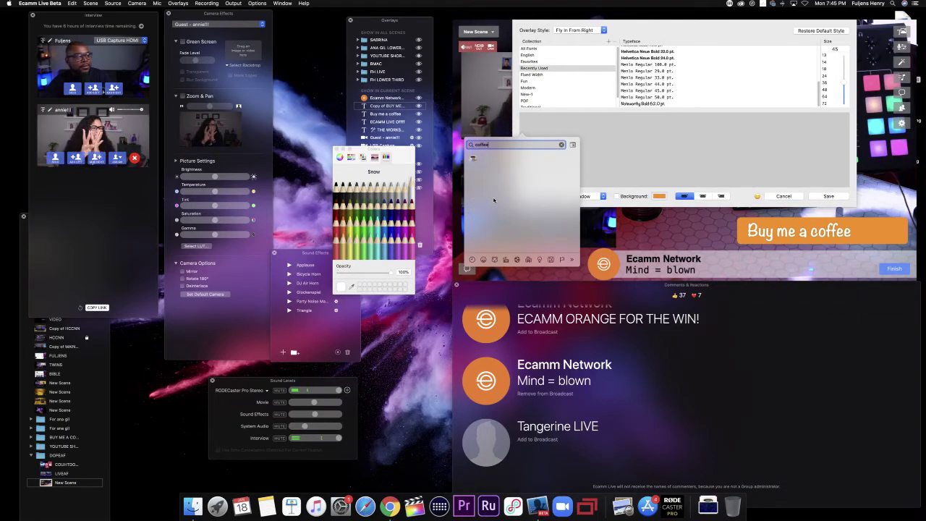
click(473, 159)
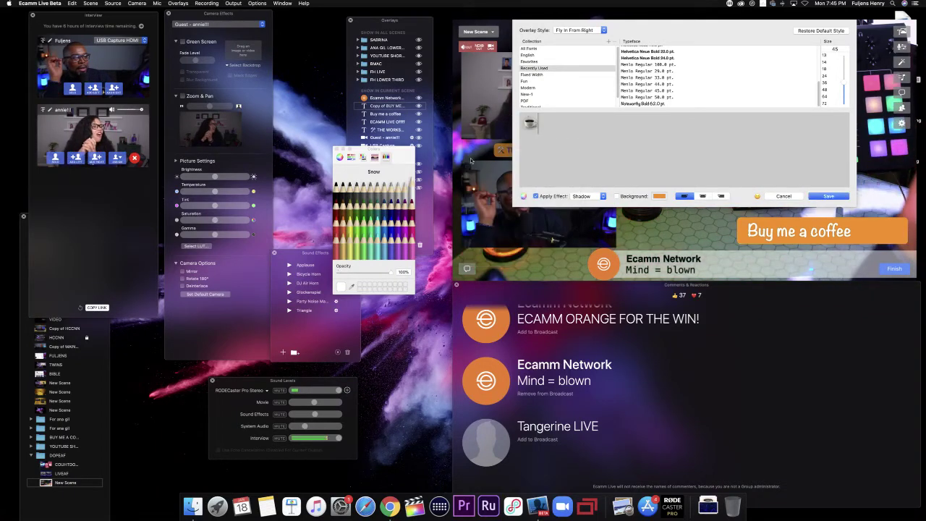
click(830, 196)
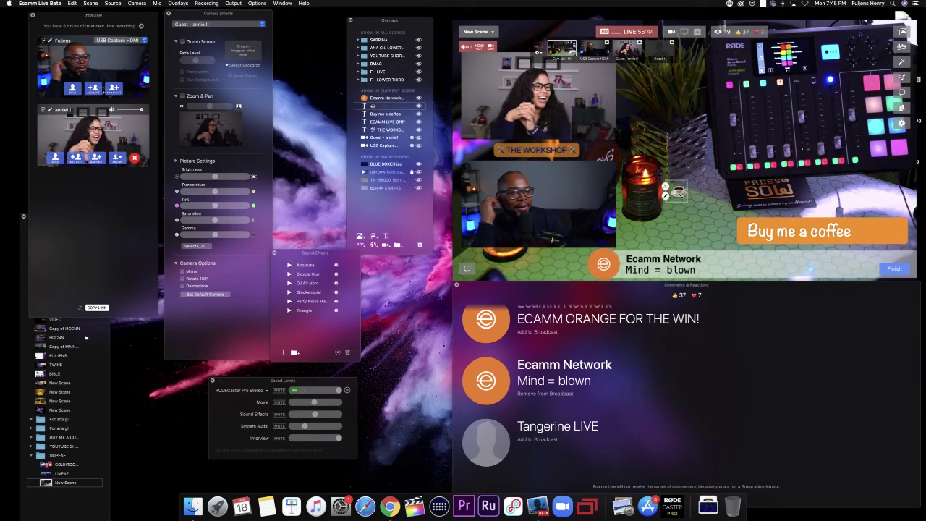
Step: Enlarge the coffee-cup emoji and place it on the orange bar's right end
scroll(679, 194, up, 5)
drag(679, 194, 882, 239)
scroll(882, 236, up, 3)
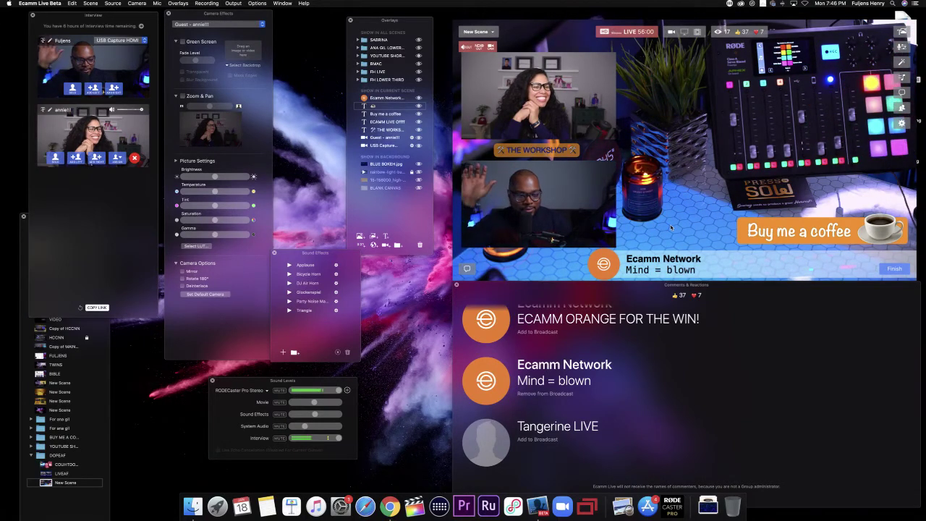
mouse_move(867, 244)
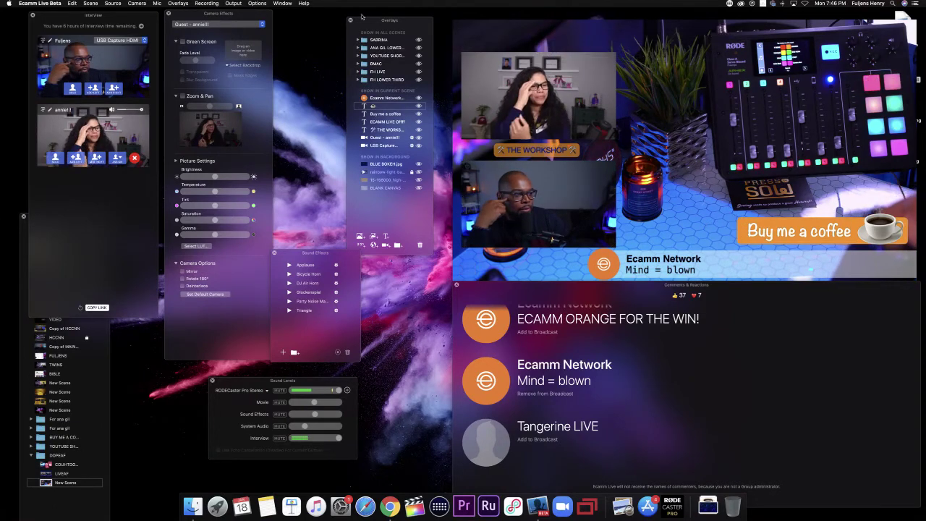
Step: Create a new overlay group named 'BUY ME AN ECA…' in the Overlays panel
drag(381, 23, 673, 13)
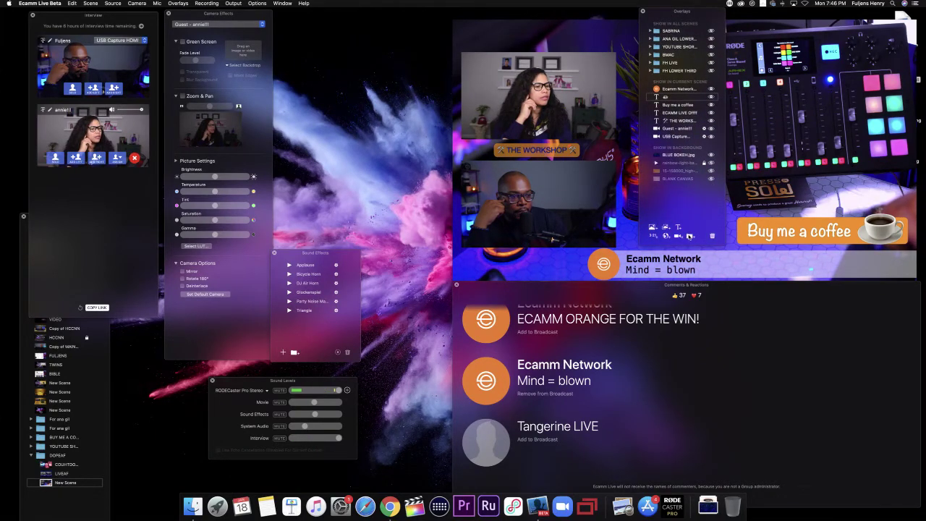
click(690, 236)
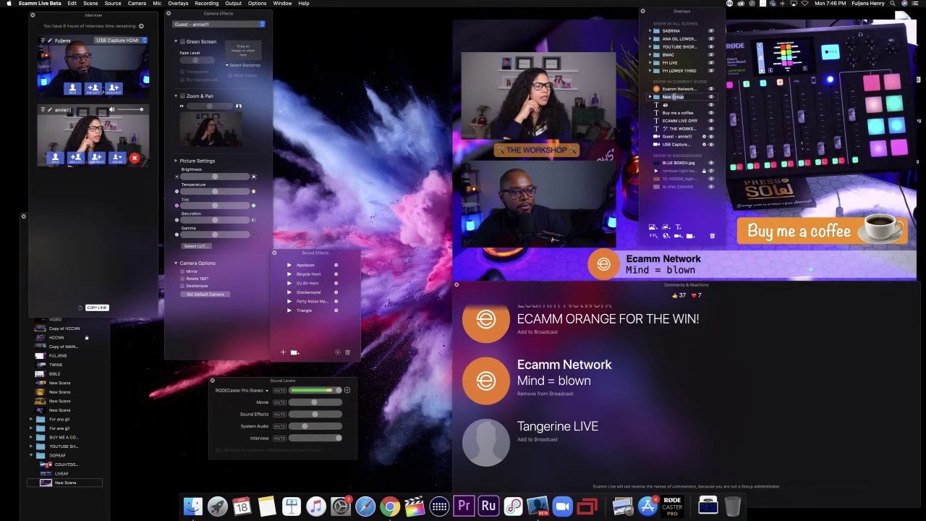
text(Y ME AN ECAMM)
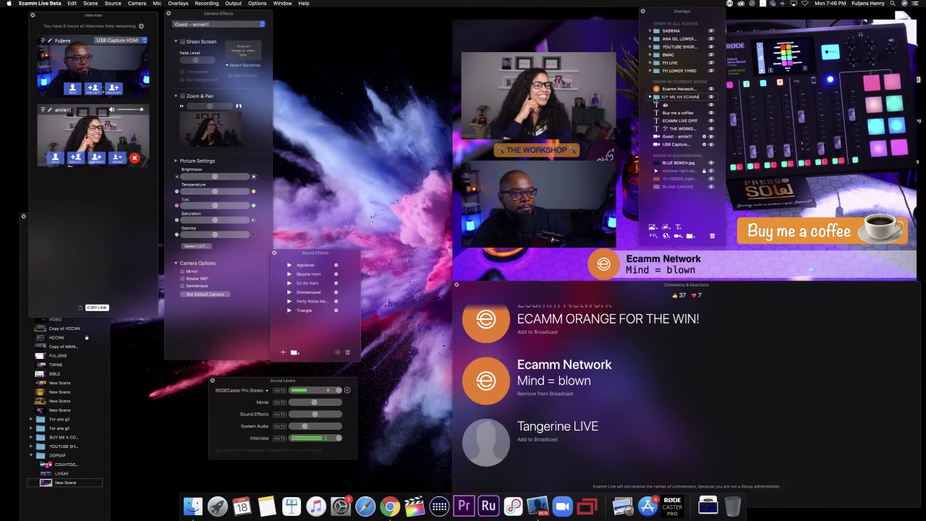
key(Return)
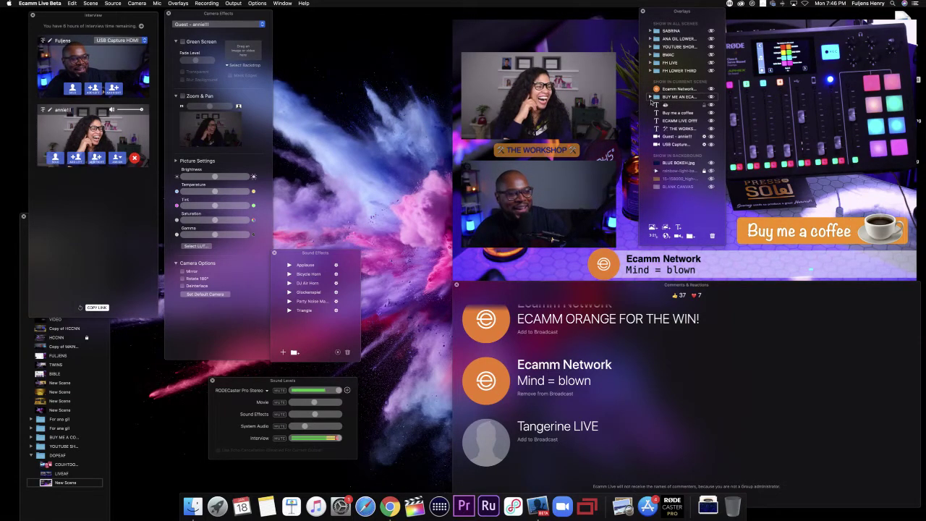
Step: Drag the coffee-cup emoji and THE WORKSHOP overlays into the group, then collapse it
drag(652, 104, 663, 108)
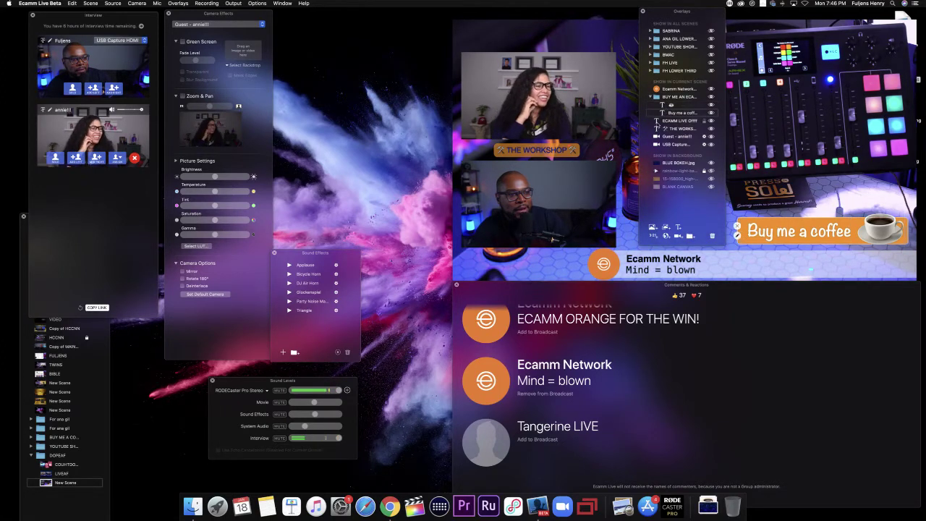
click(656, 121)
drag(657, 128, 666, 127)
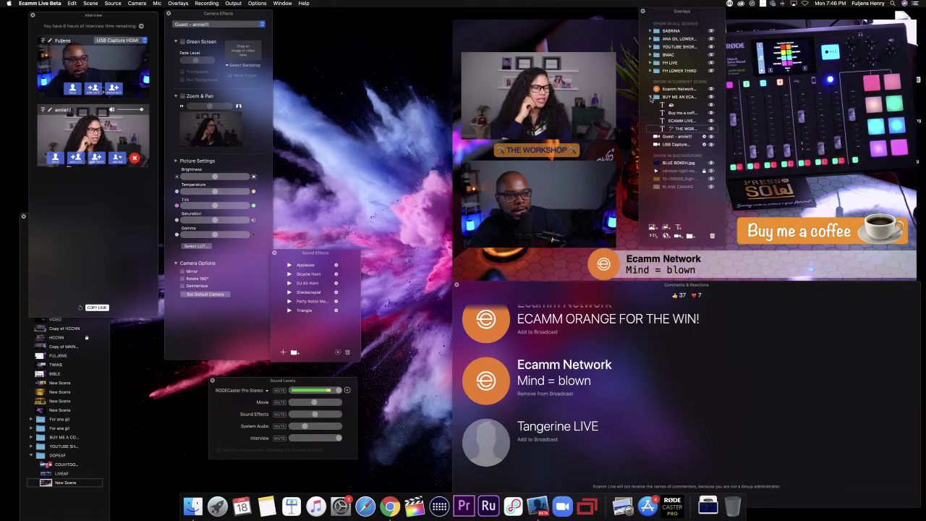
click(651, 98)
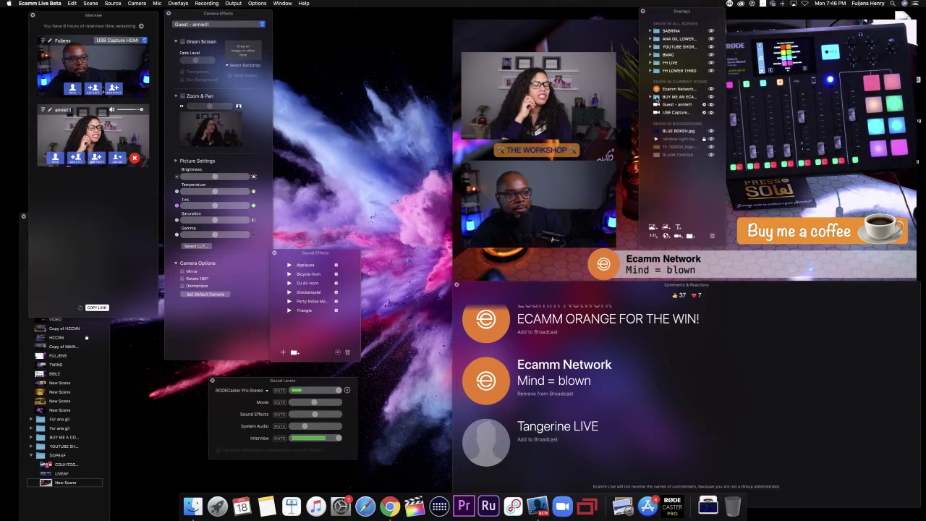
Step: Move the Overlays panel back to the middle and enter Options > Live Demo Mode
drag(670, 17, 391, 33)
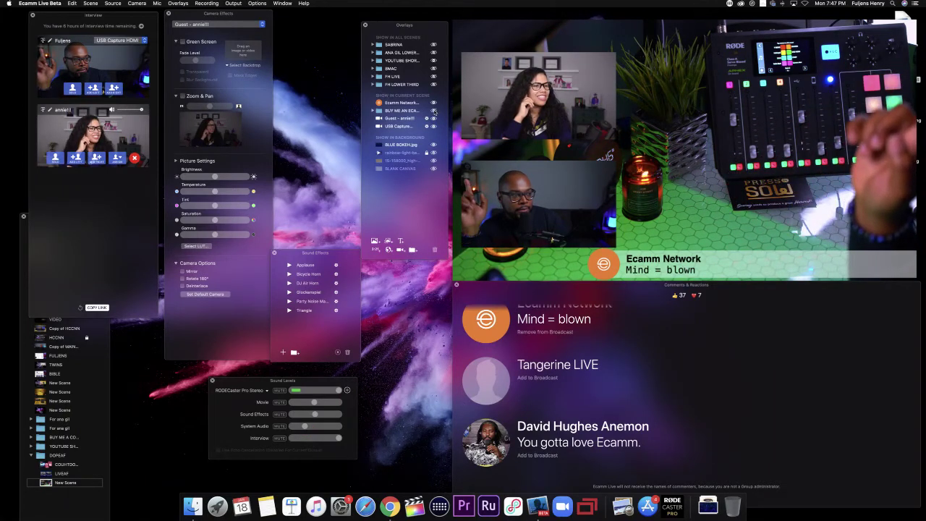
click(257, 3)
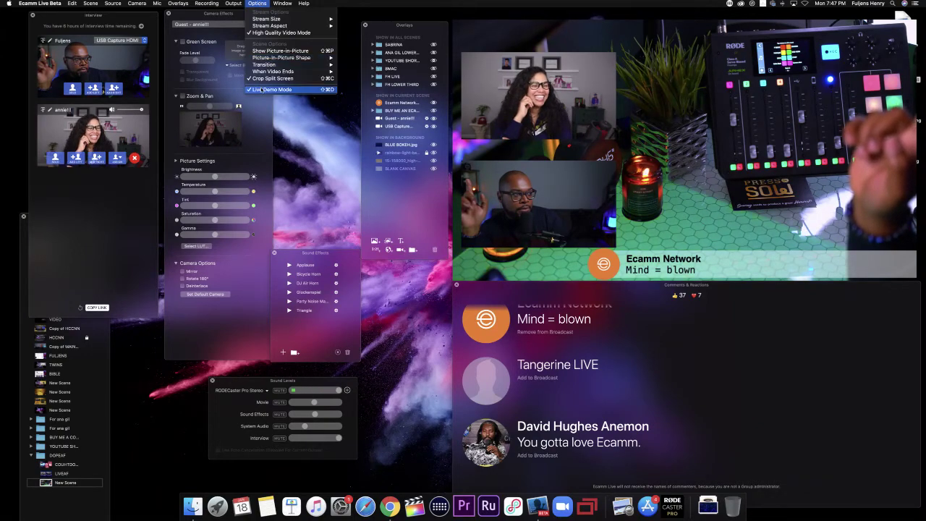
click(272, 89)
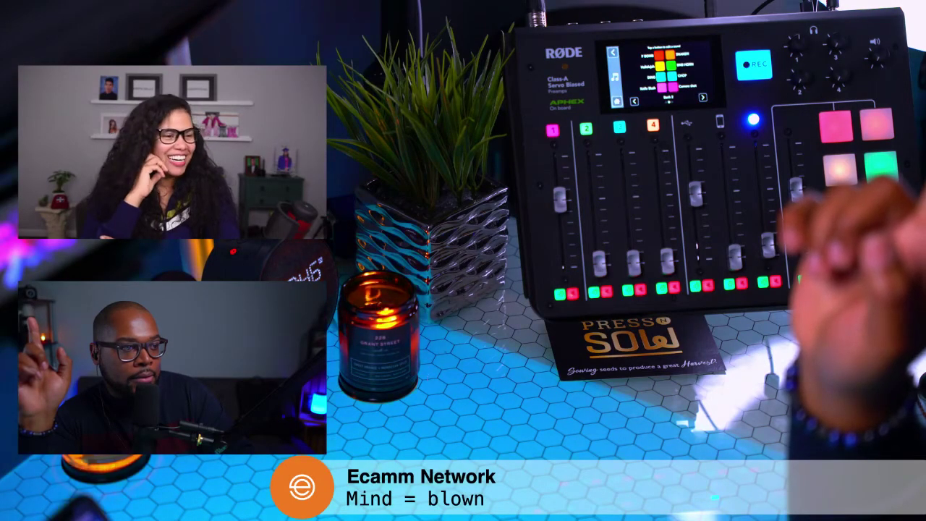
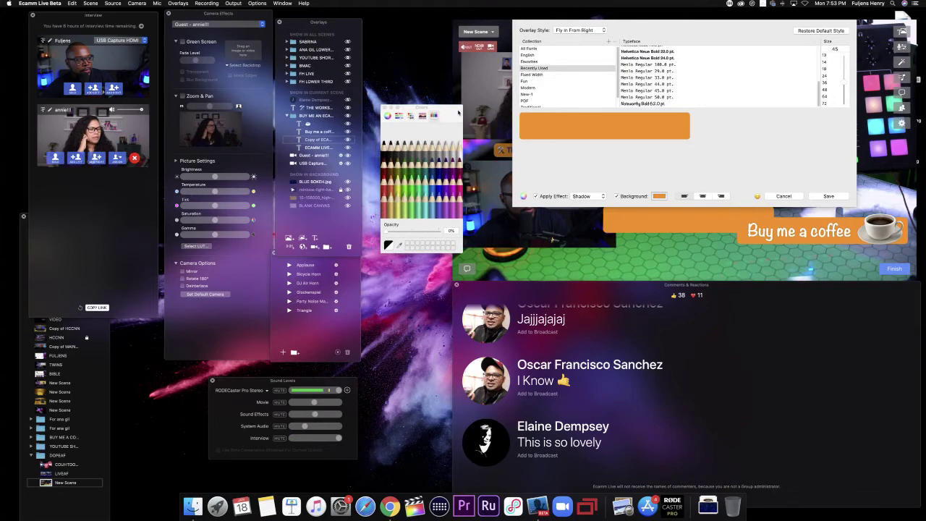
Step: Enable the background colour on the new text overlay so it can be set to orange
click(660, 197)
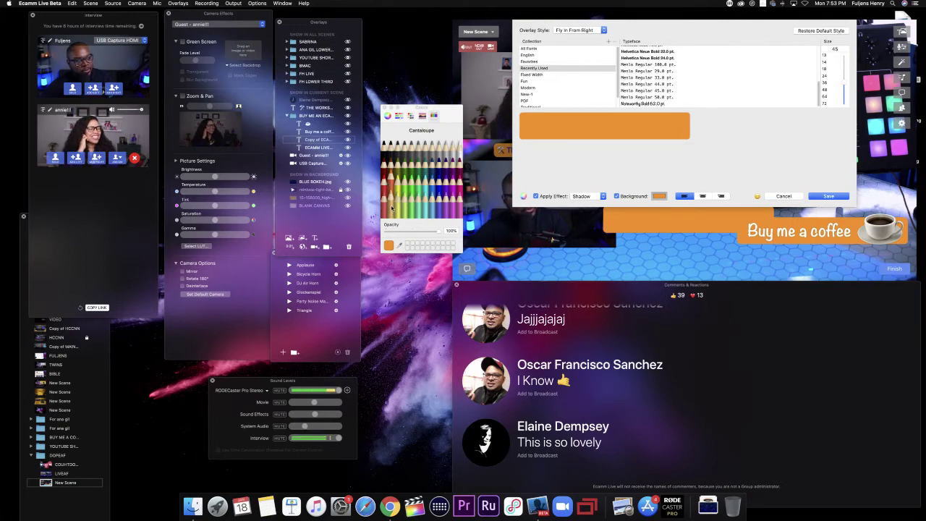
Step: Set the overlay background to Snow white and the font size to 32, then save it to the scene
click(459, 150)
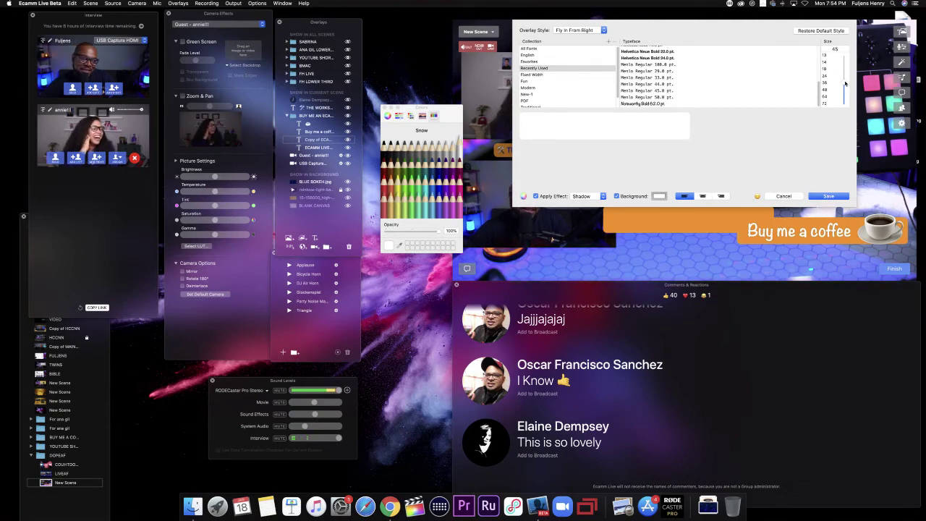
click(433, 186)
click(437, 174)
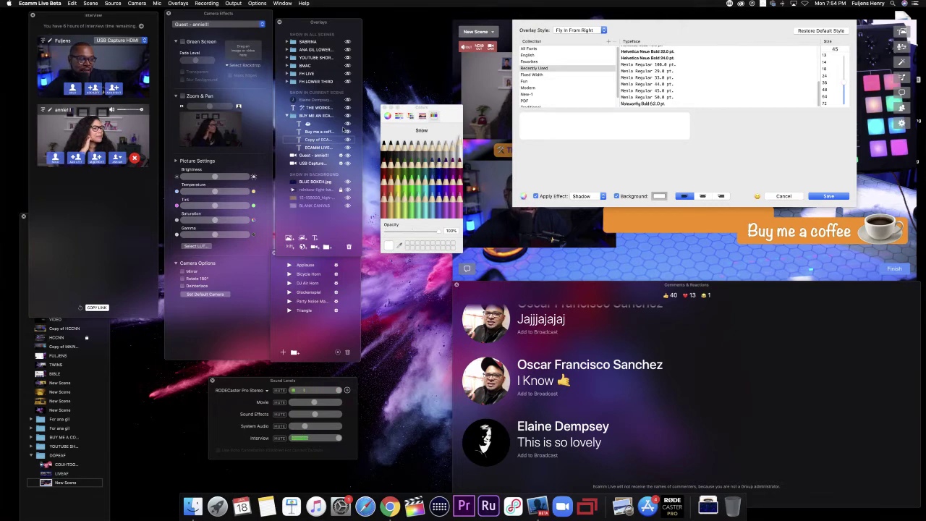
click(383, 145)
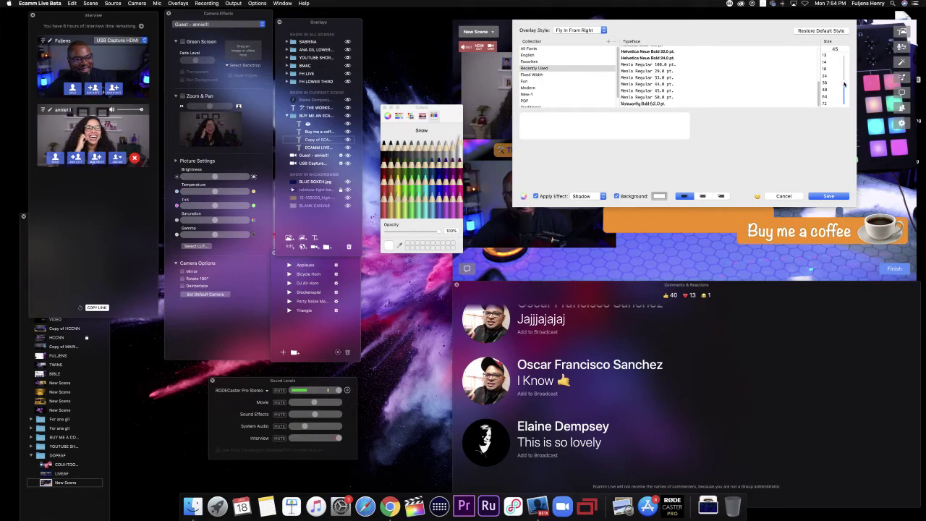
drag(844, 85, 844, 96)
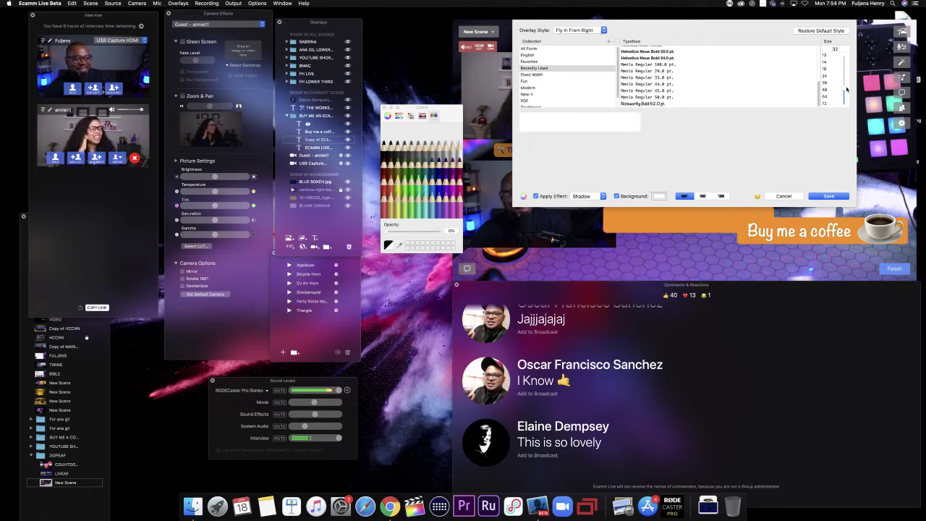
click(829, 196)
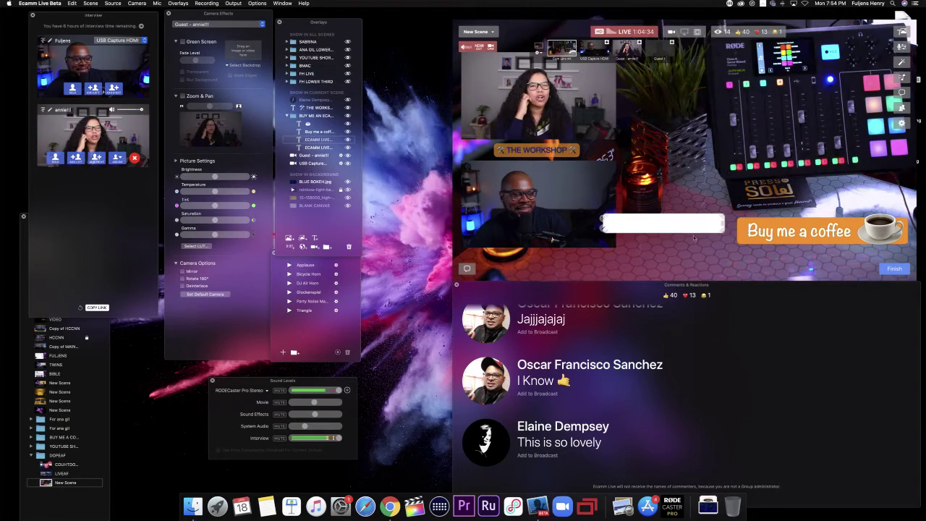
Step: Position the blank white bar directly beneath the Buy me a coffee banner and reopen its editor
drag(671, 237, 759, 255)
click(321, 24)
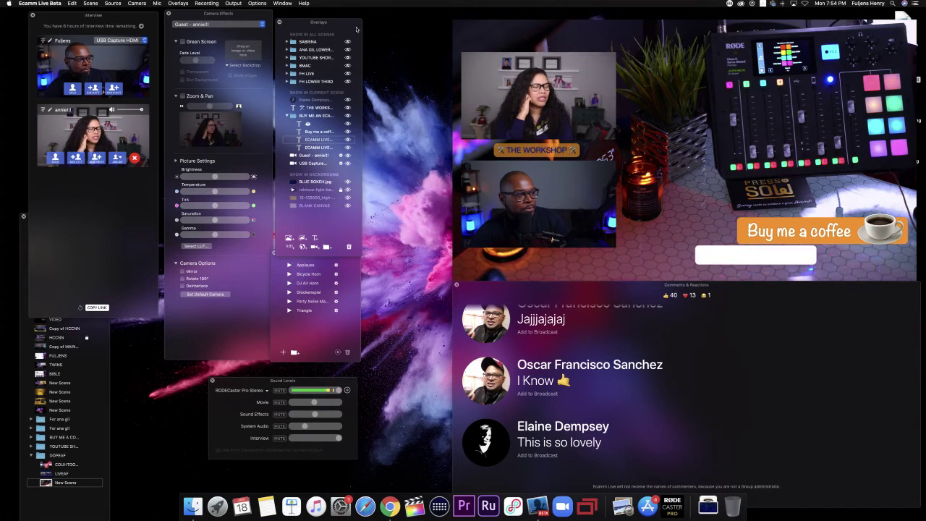
drag(322, 24, 667, 34)
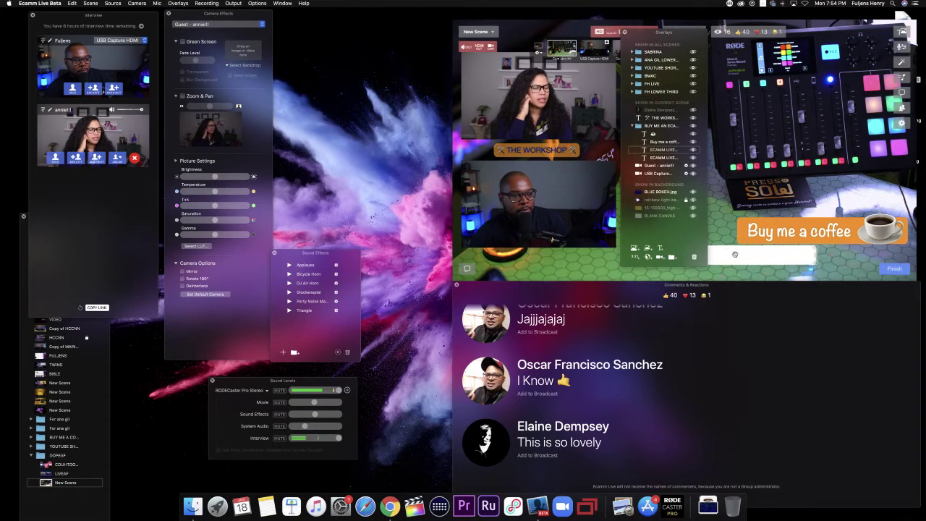
click(759, 254)
drag(759, 253, 760, 254)
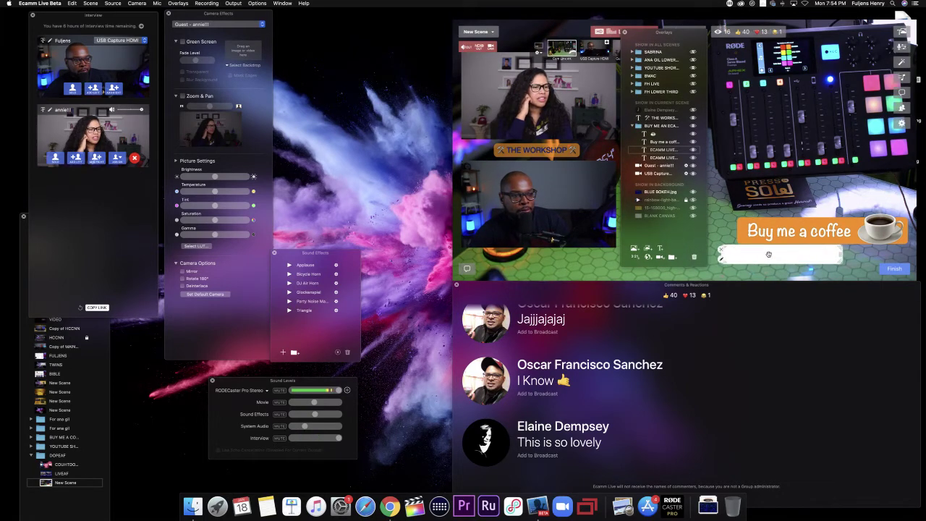
double_click(769, 254)
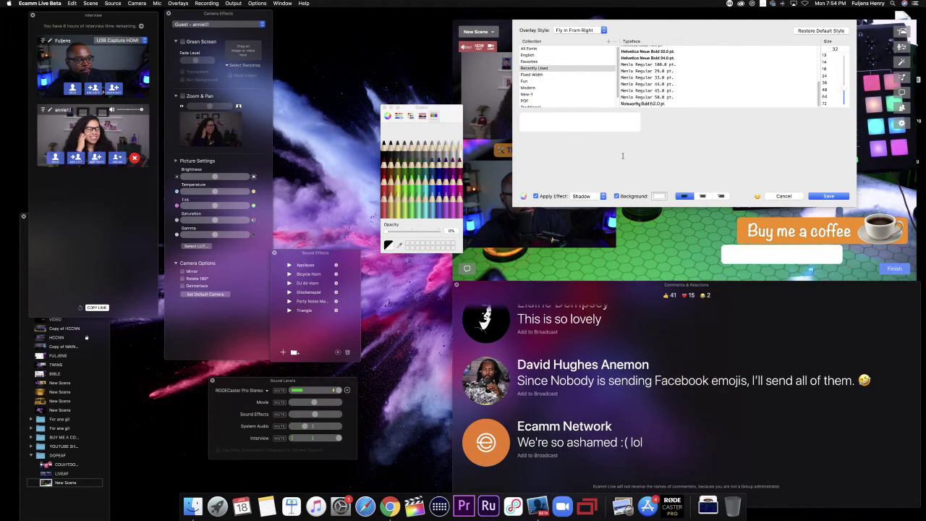
click(659, 195)
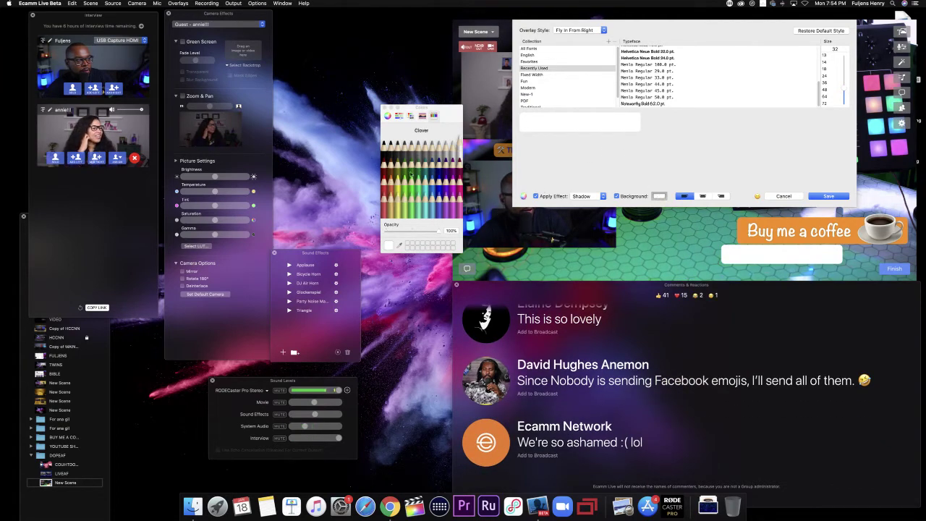
click(657, 195)
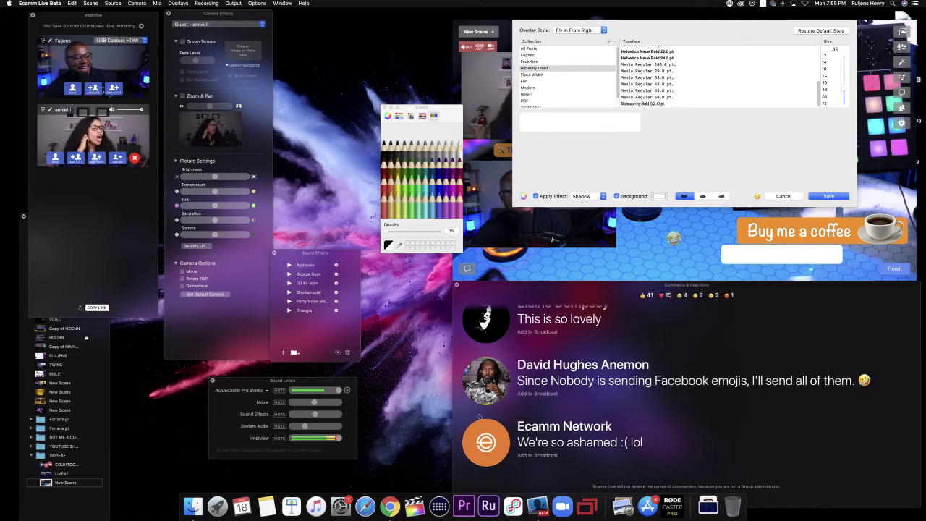
click(485, 443)
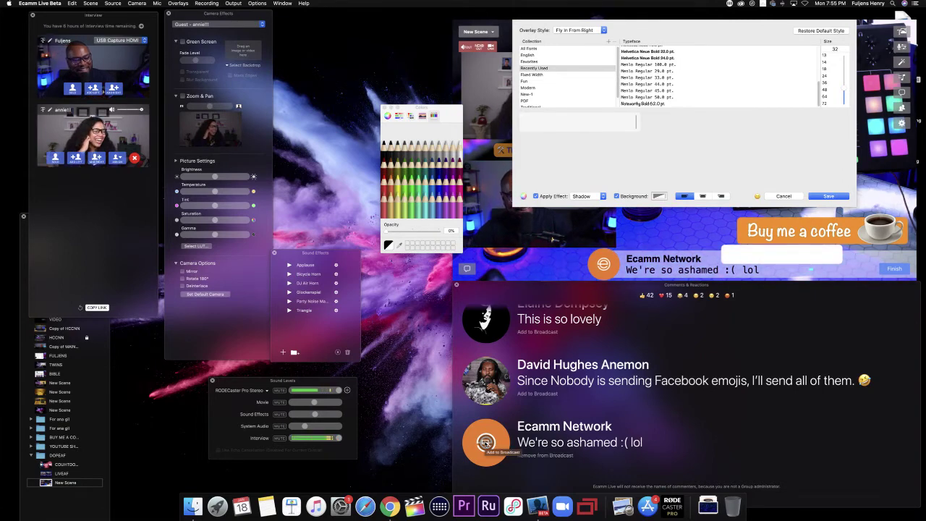
click(485, 443)
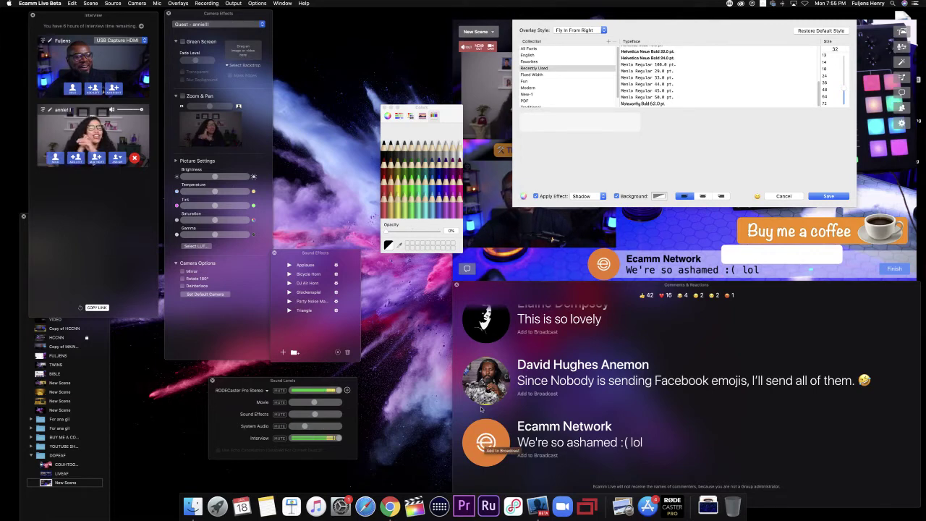
click(487, 382)
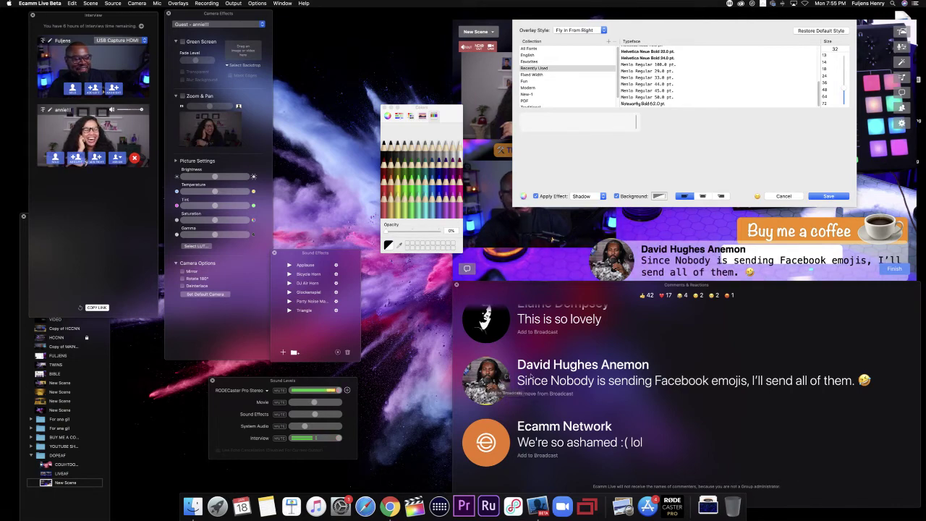
click(486, 382)
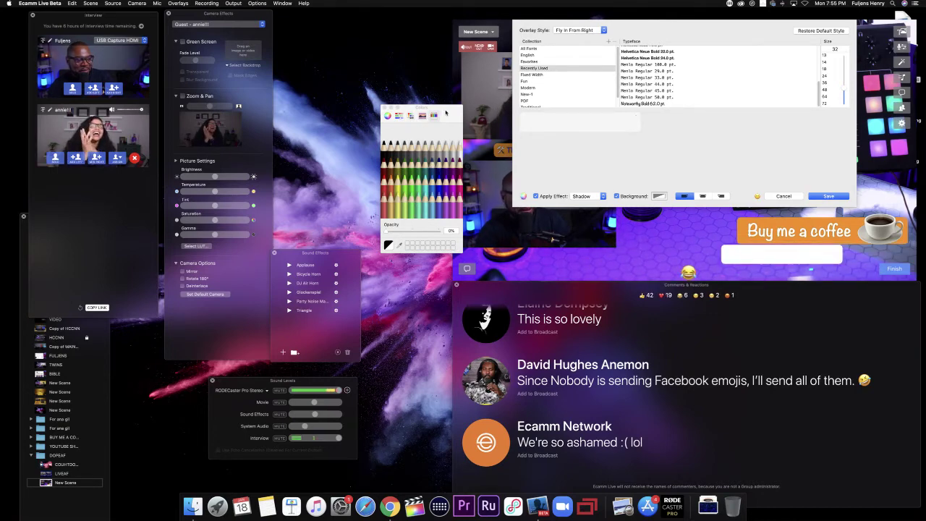
drag(446, 113, 430, 101)
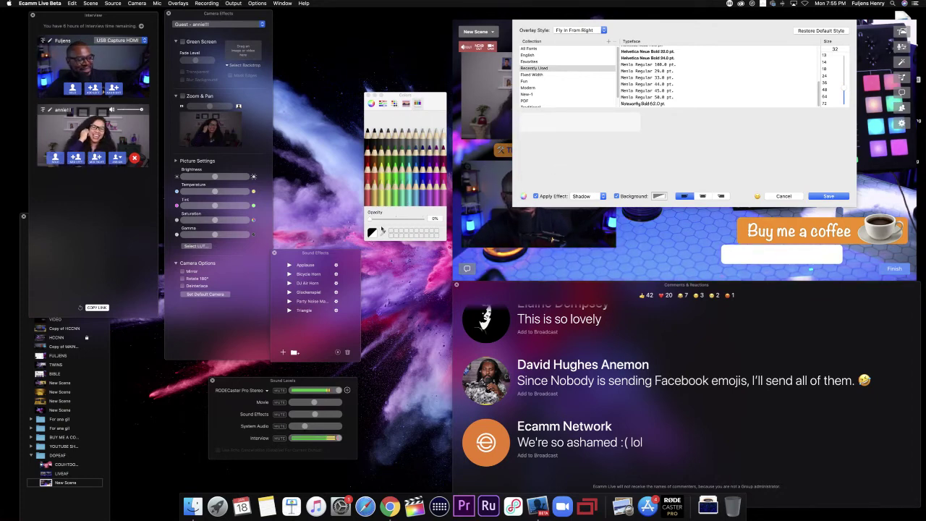
Step: Retype the white bar's text as WHITE ECAMM LIVE, lower its colour opacity, and save
drag(372, 219, 453, 227)
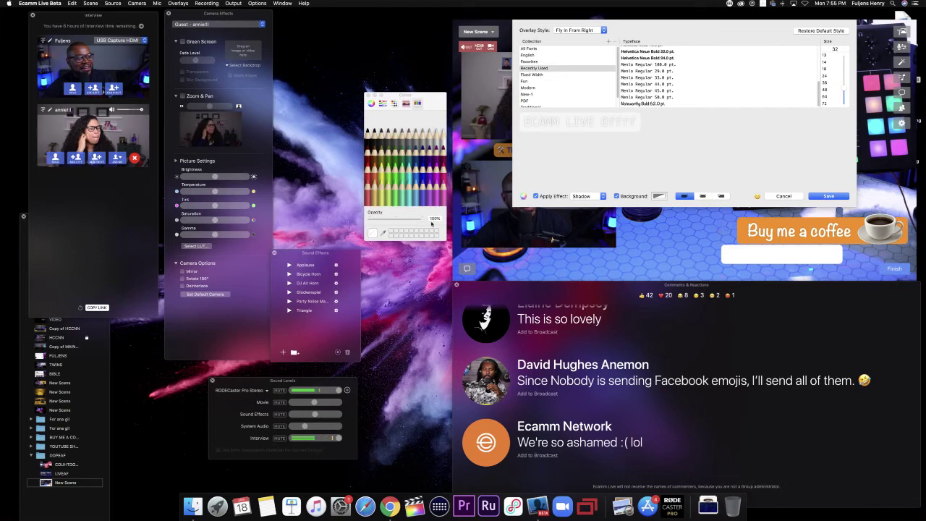
key(BackSpace)
key(BackSpace)
key(BackSpace)
key(BackSpace)
key(BackSpace)
key(BackSpace)
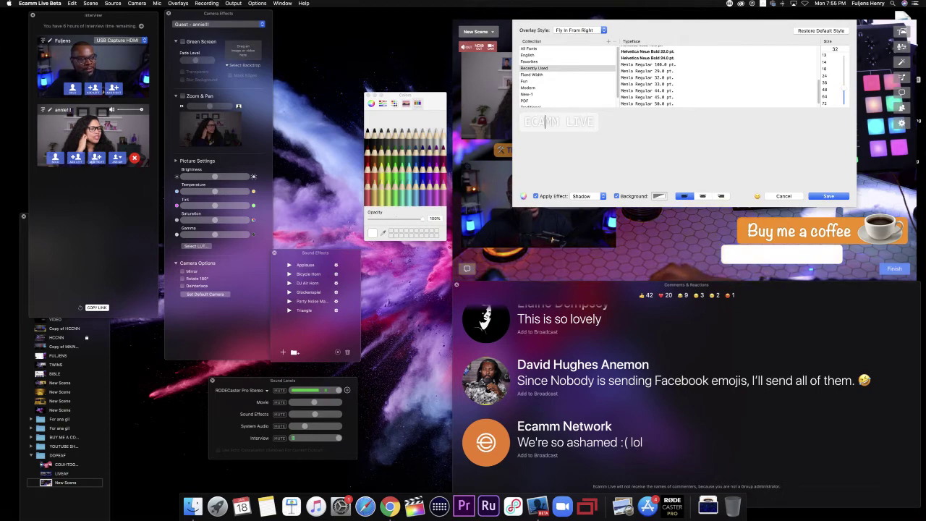
text(WHITE)
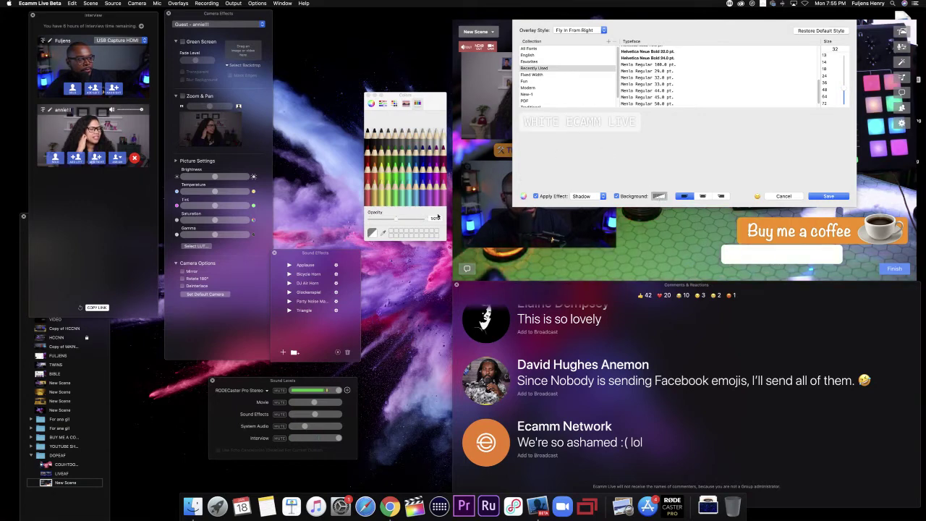
drag(396, 220, 370, 215)
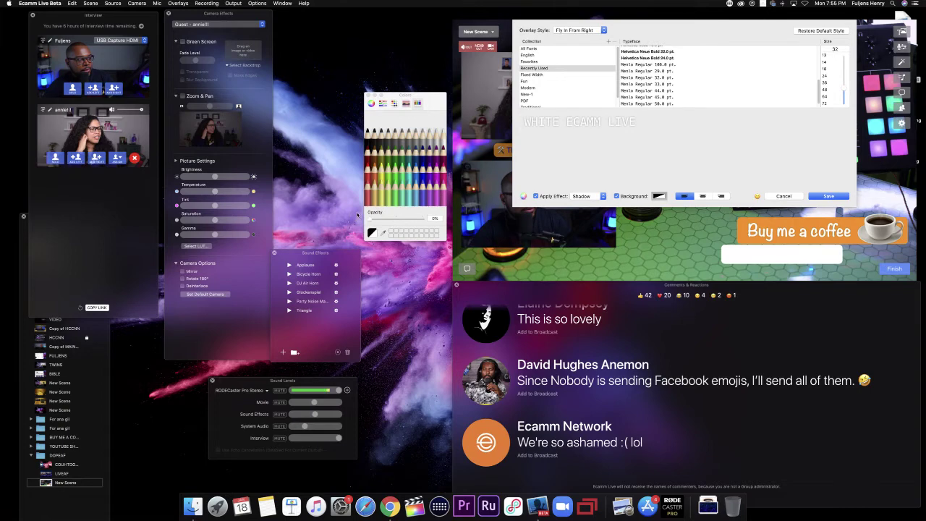
drag(396, 221, 429, 219)
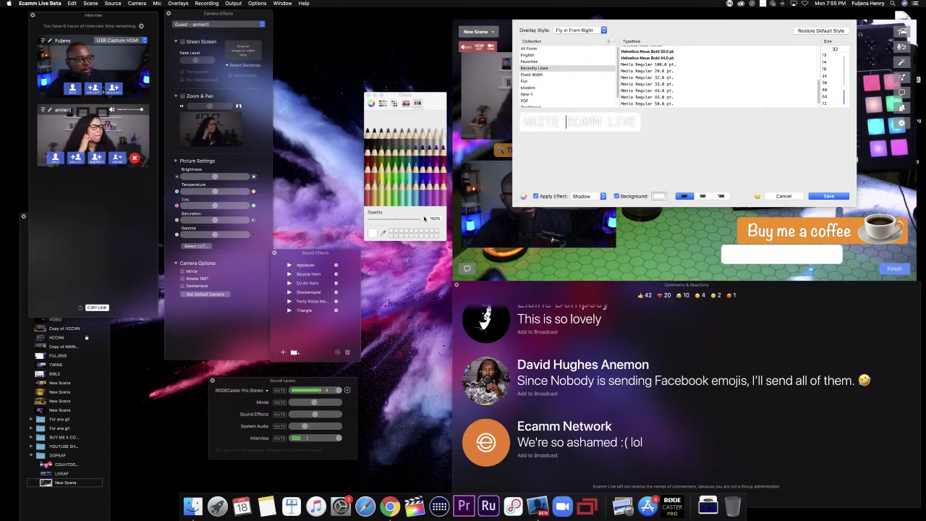
drag(434, 219, 370, 221)
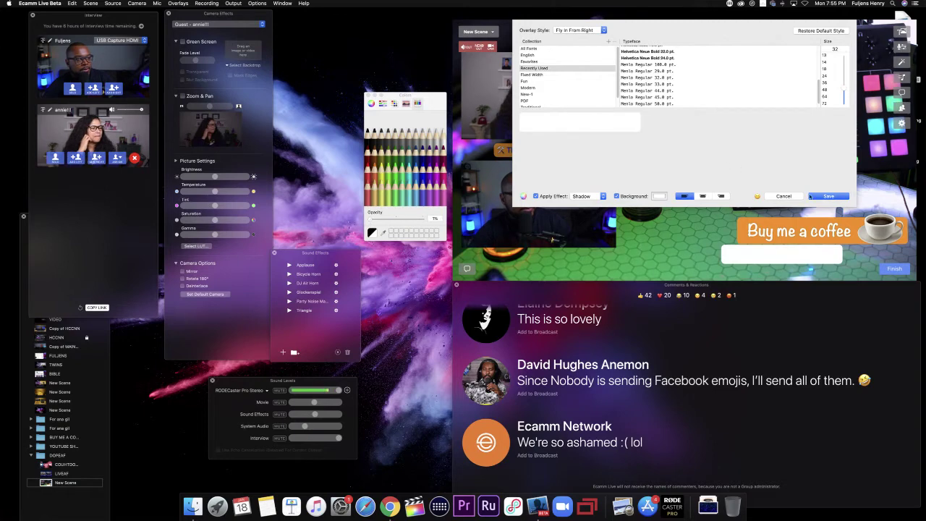
click(827, 196)
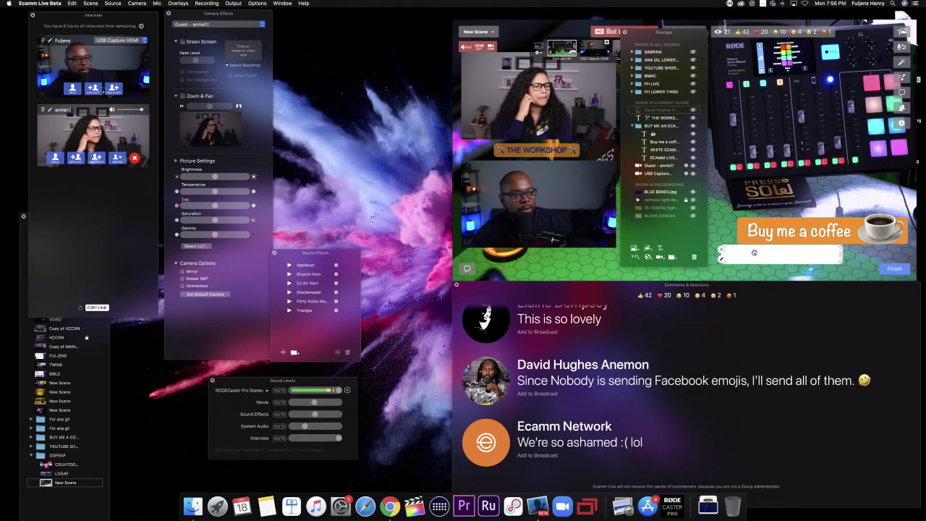
Step: Drop the WHITE ECAMM row one place lower, align the bar under the coffee banner, and reopen its editor
mouse_move(753, 252)
mouse_down()
mouse_move(770, 227)
mouse_move(772, 255)
mouse_up()
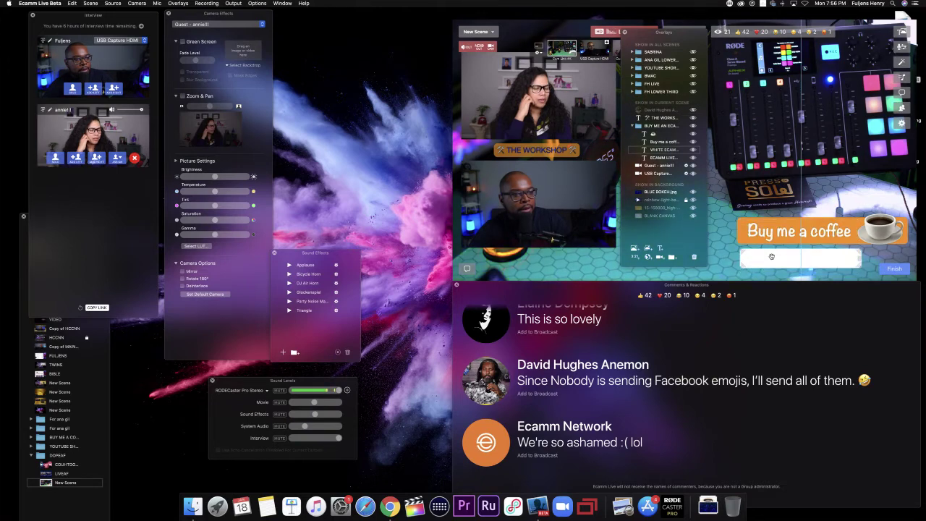
click(685, 175)
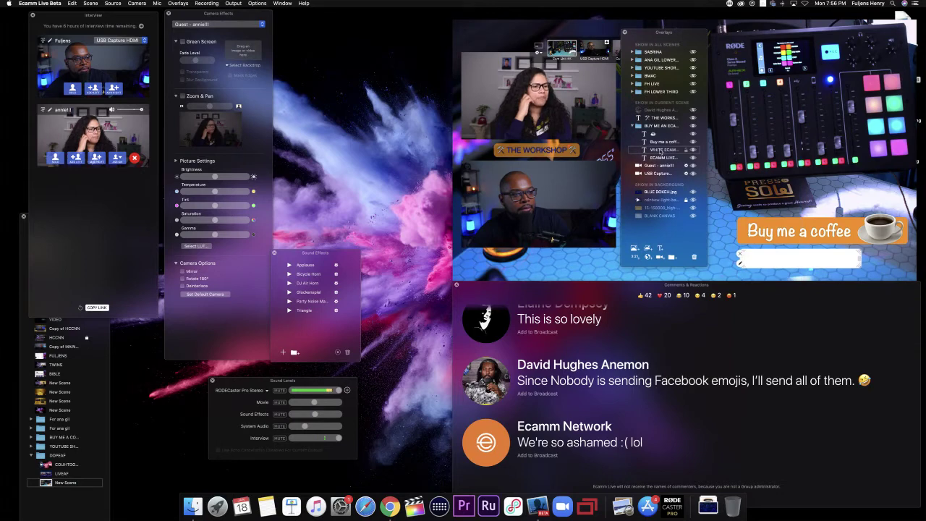
drag(660, 150, 660, 158)
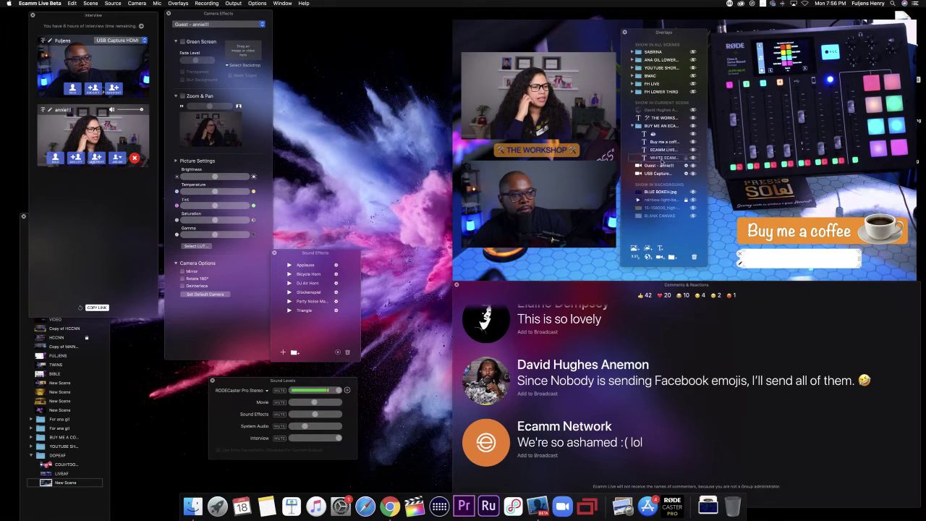
mouse_move(775, 259)
mouse_down()
mouse_move(772, 251)
mouse_move(823, 249)
mouse_move(776, 251)
mouse_up()
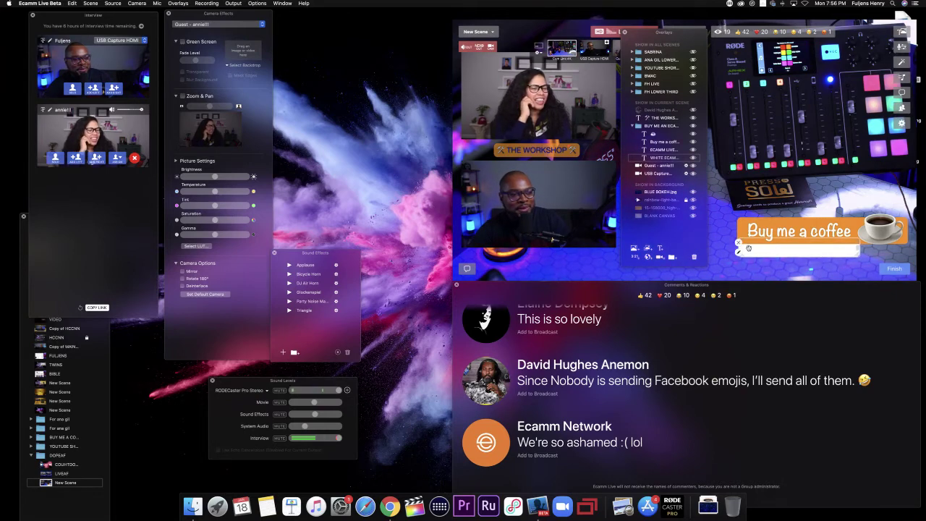
double_click(739, 252)
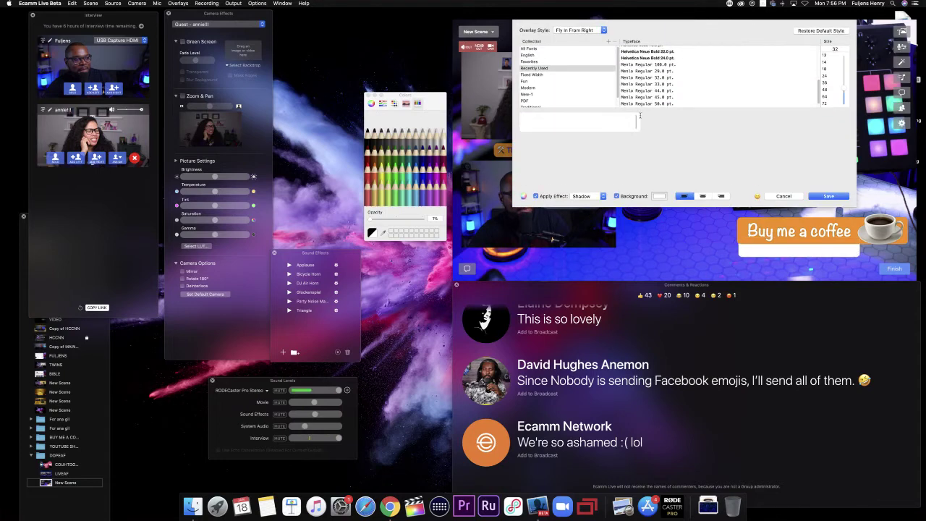
Step: Change the white bar's entrance style to Fly In From Left and save
click(589, 30)
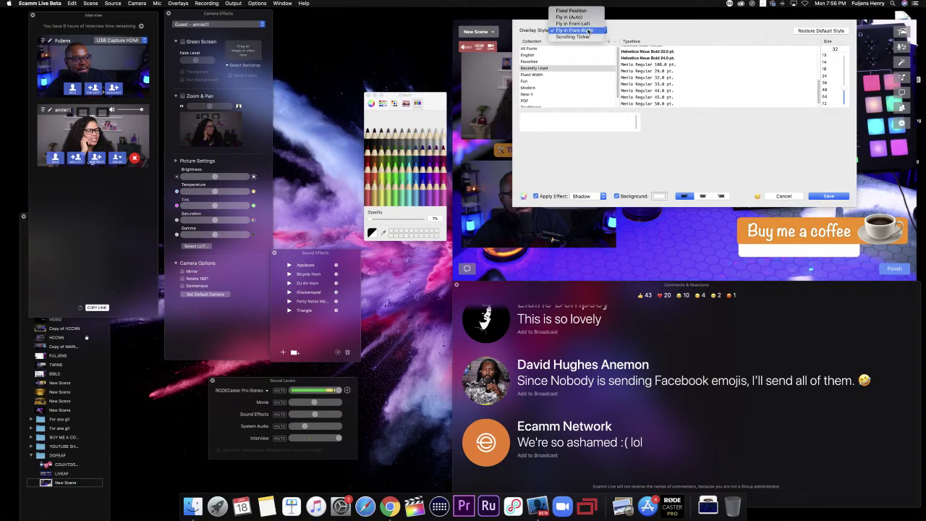
click(575, 23)
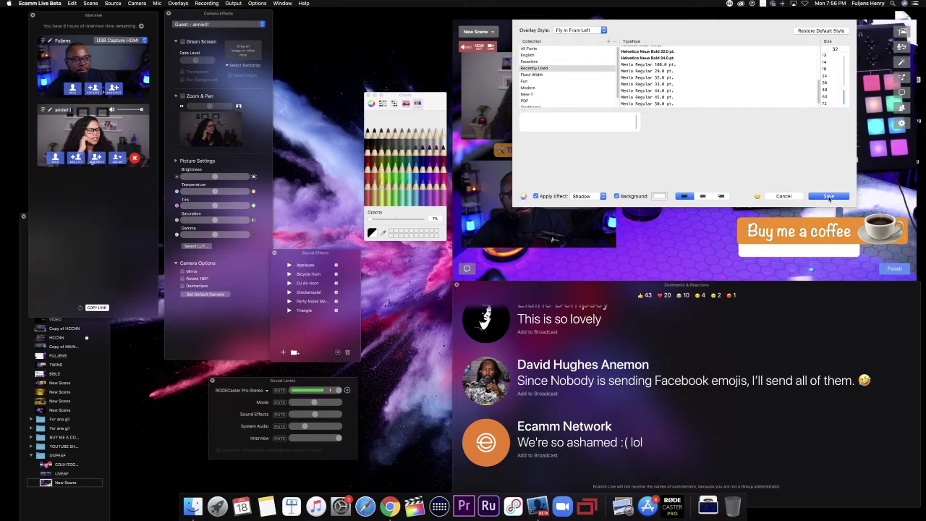
click(829, 196)
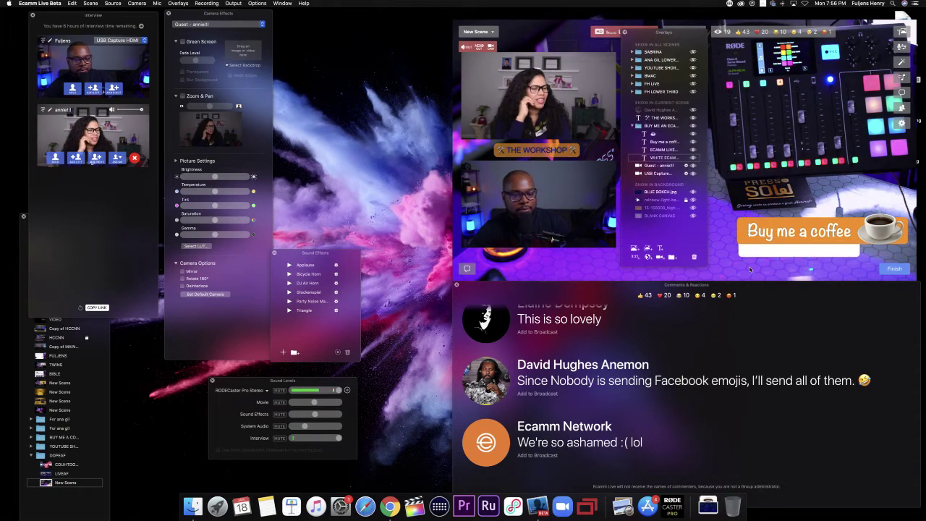
Step: Duplicate the Buy me a coffee overlay and move the copy above the original banner
mouse_move(765, 231)
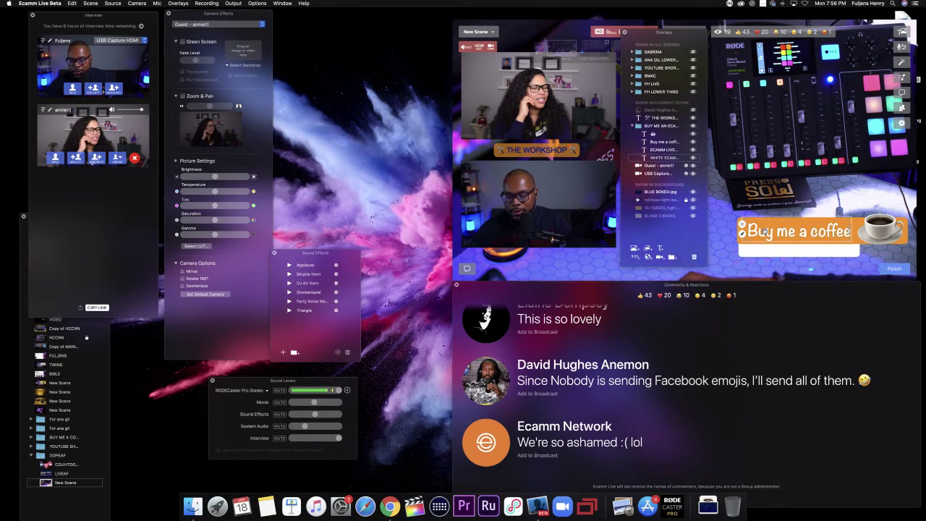
key(super+d)
drag(765, 231, 765, 194)
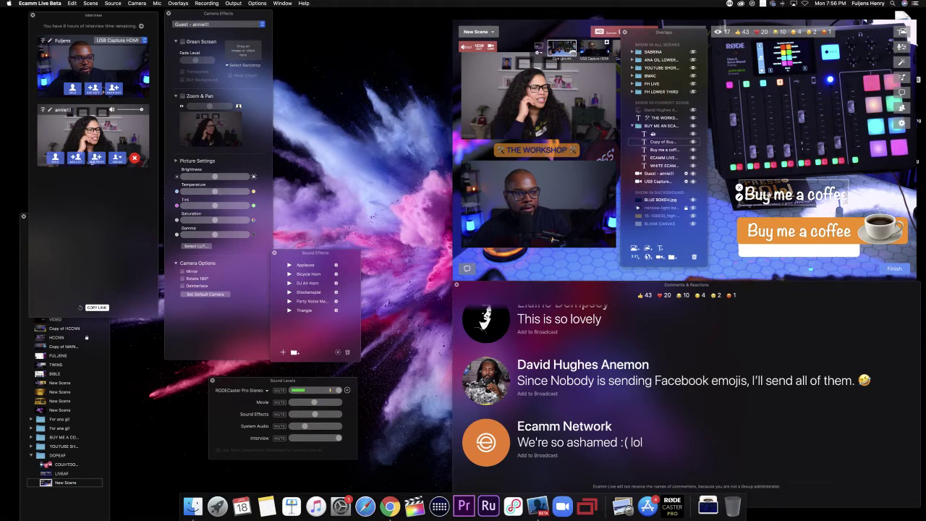
double_click(765, 194)
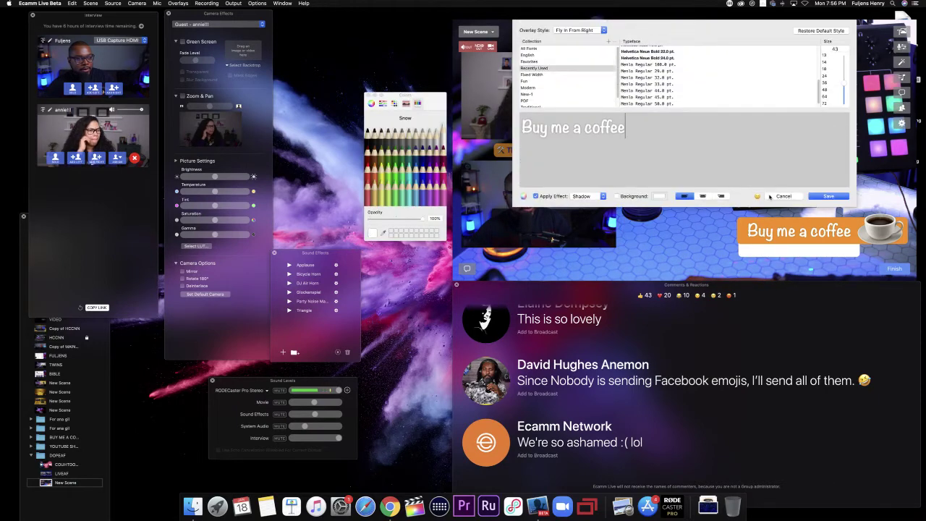
Step: Set the copy to Fly In From Left and replace its text with buymeacoffee.com/fuljens
click(578, 30)
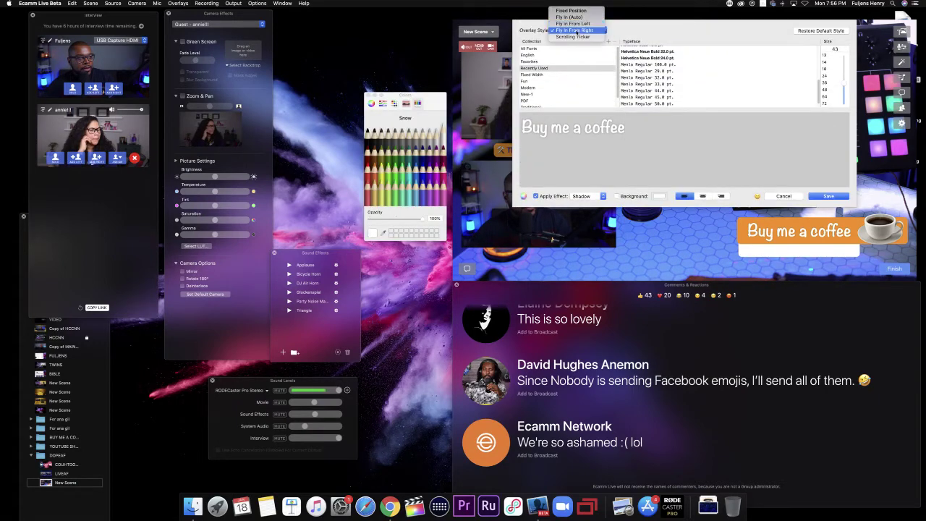
click(572, 23)
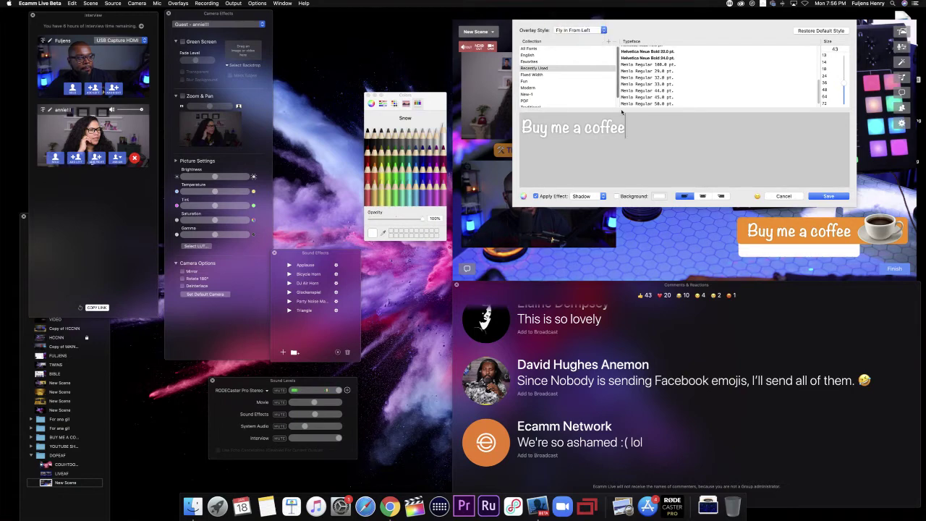
key(BackSpace)
key(BackSpace)
key(BackSpace)
key(BackSpace)
key(BackSpace)
key(BackSpace)
key(BackSpace)
key(BackSpace)
key(BackSpace)
key(BackSpace)
key(BackSpace)
key(BackSpace)
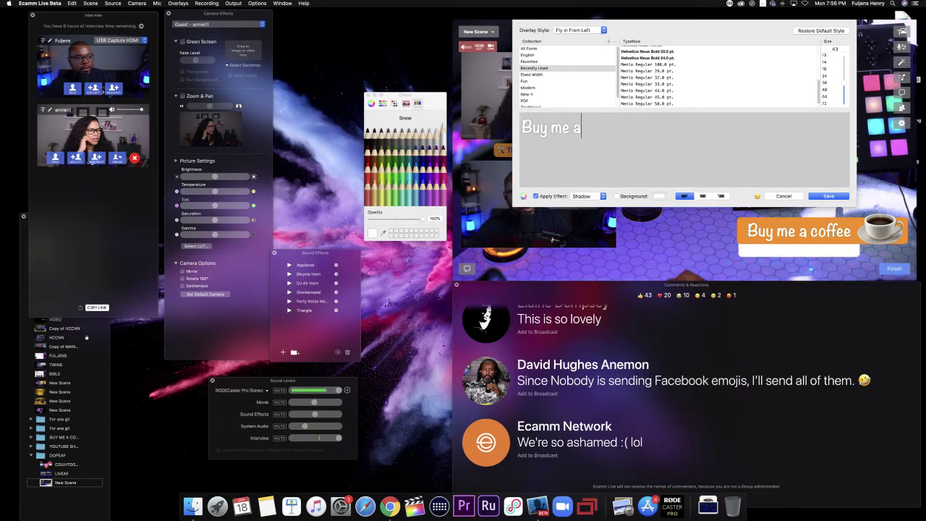
key(BackSpace)
key(BackSpace)
key(BackSpace)
text(buymea)
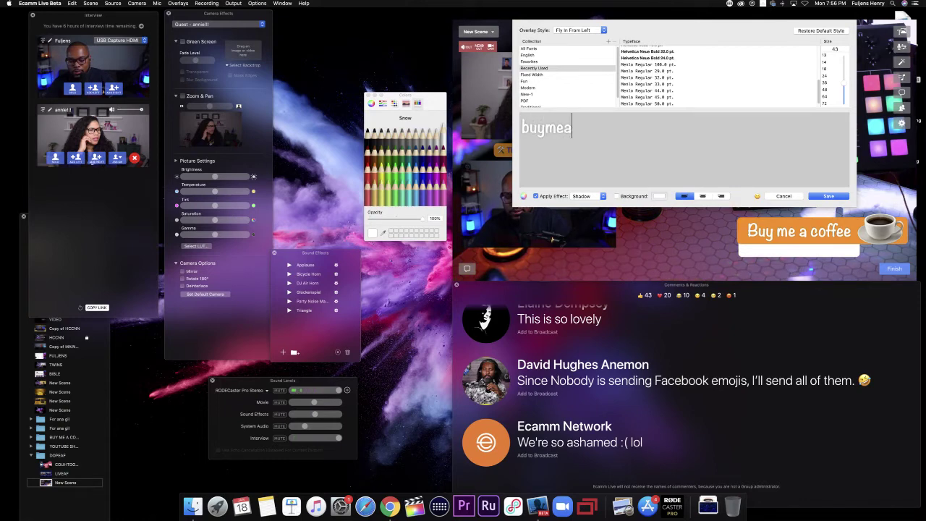
text(coffee.)
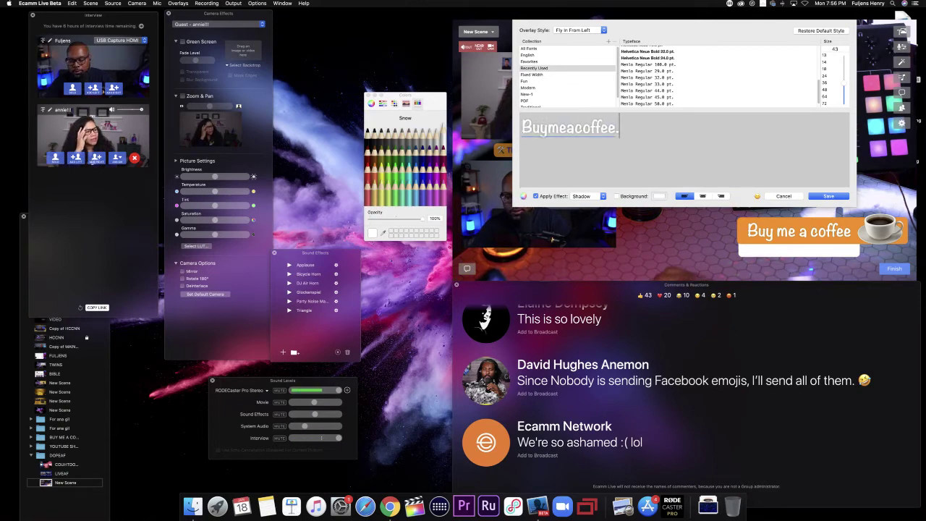
text(com/fuljens)
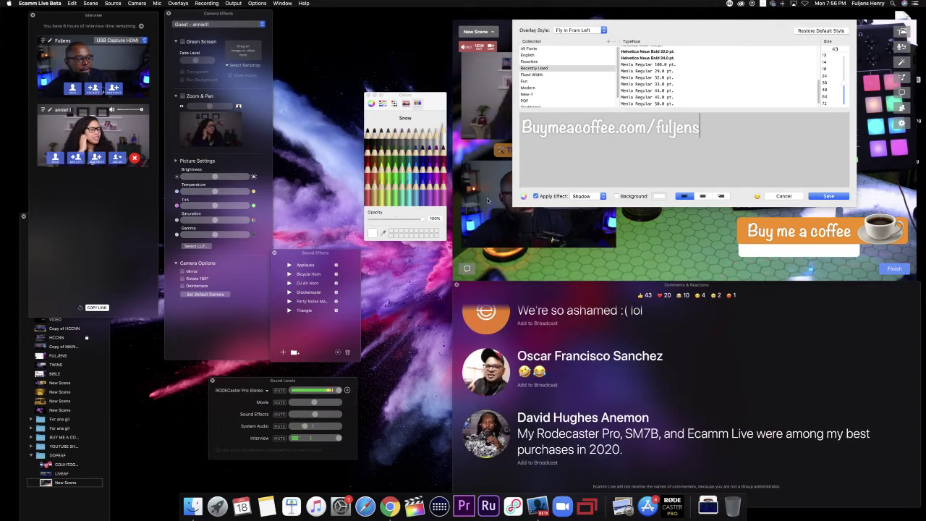
Step: Make the link text black Licorice at size 33 and save
click(368, 138)
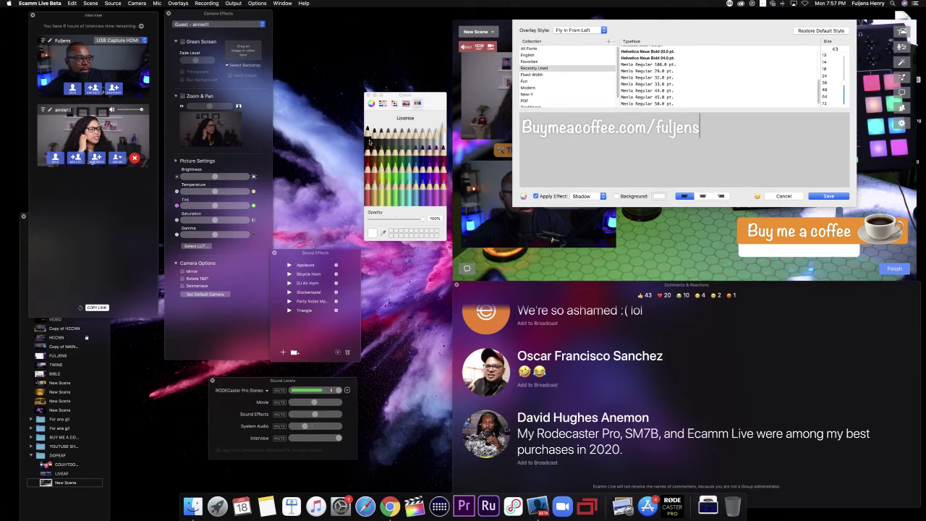
click(369, 142)
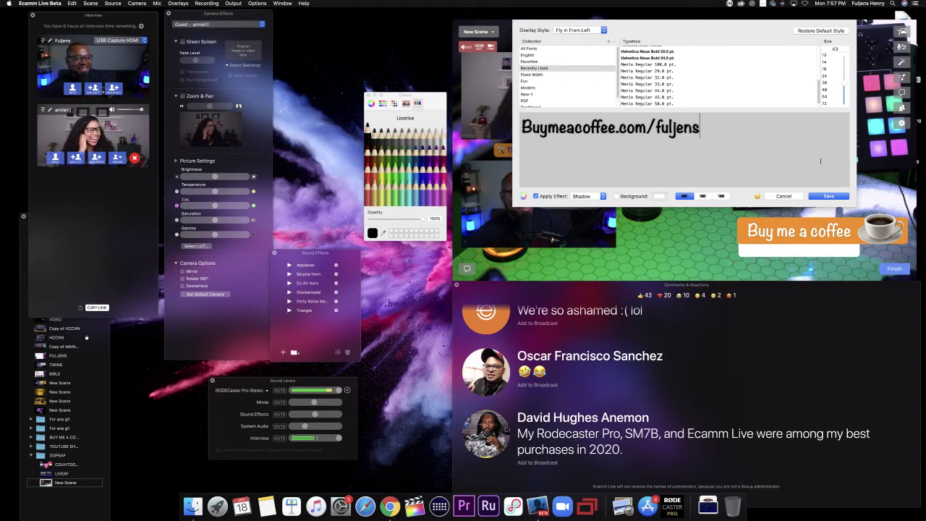
drag(843, 87, 844, 87)
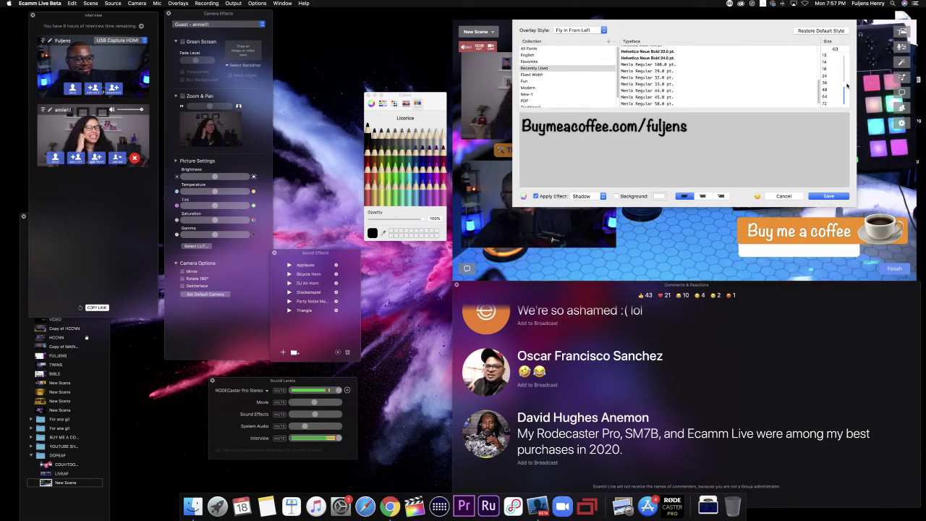
drag(844, 87, 846, 90)
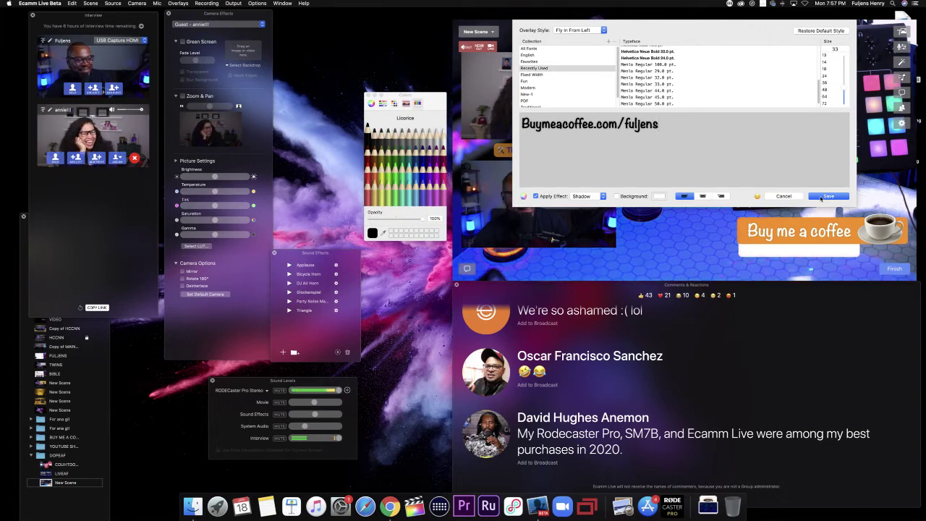
click(825, 196)
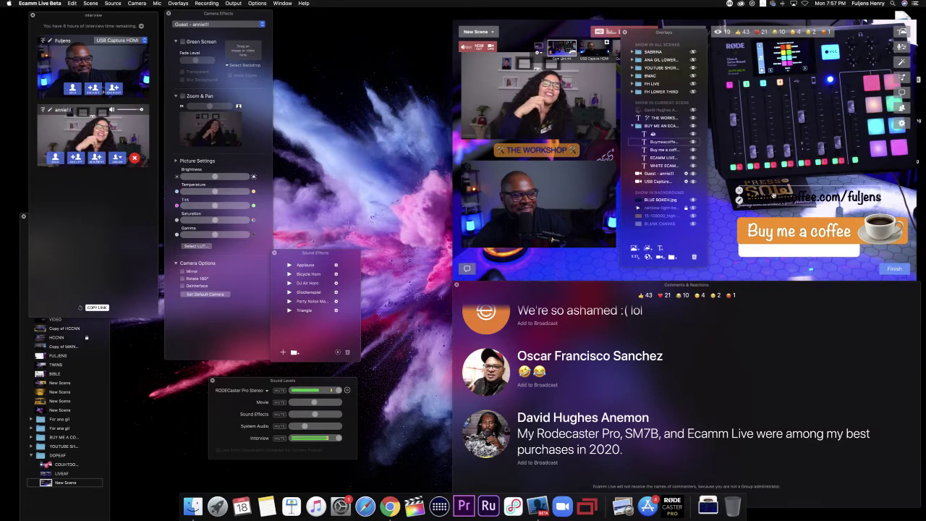
Step: Move the Buymeacoffee.com/fuljens overlay onto the white bar and change its font to Helvetica Bold
drag(773, 196, 773, 248)
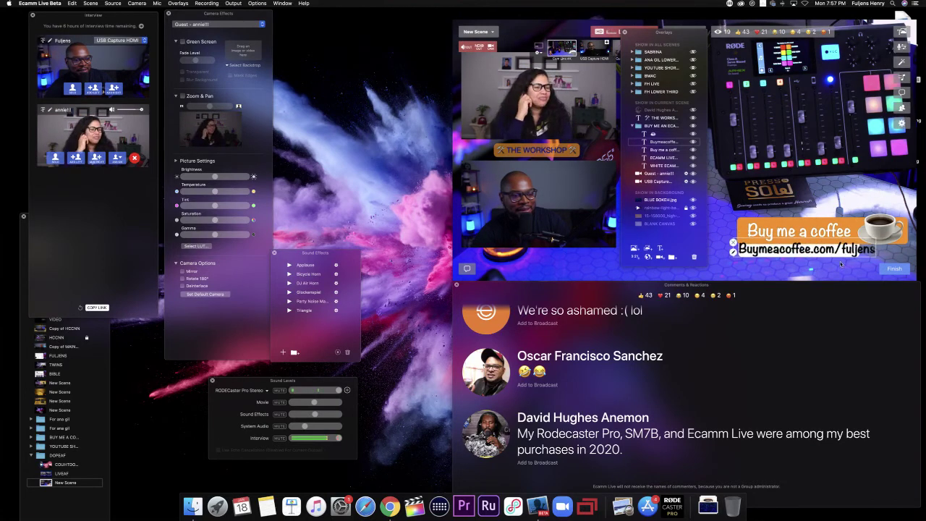
scroll(789, 251, down, 5)
scroll(789, 251, up, 2)
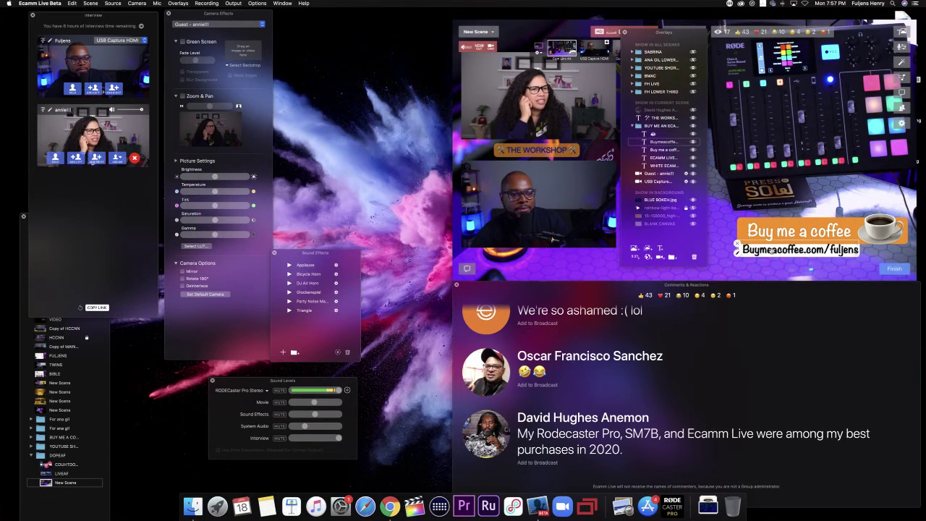
double_click(773, 251)
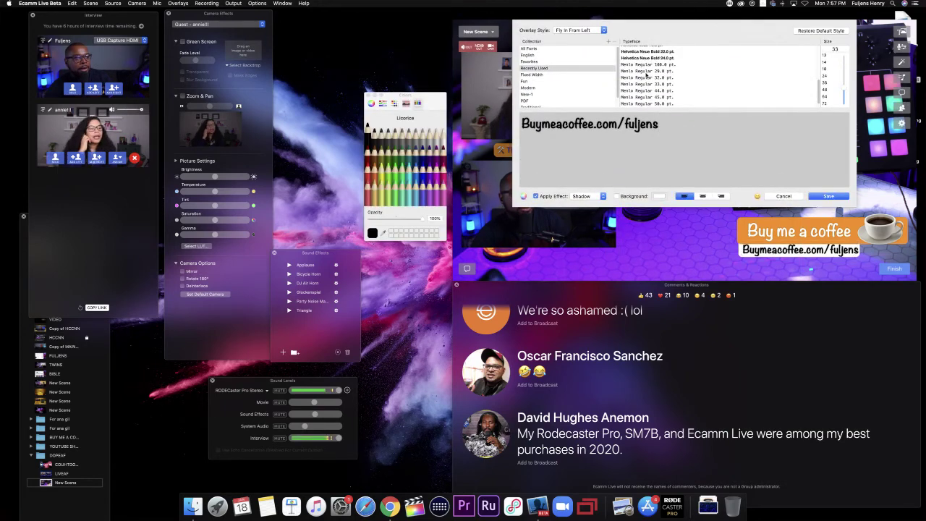
scroll(653, 70, up, 10)
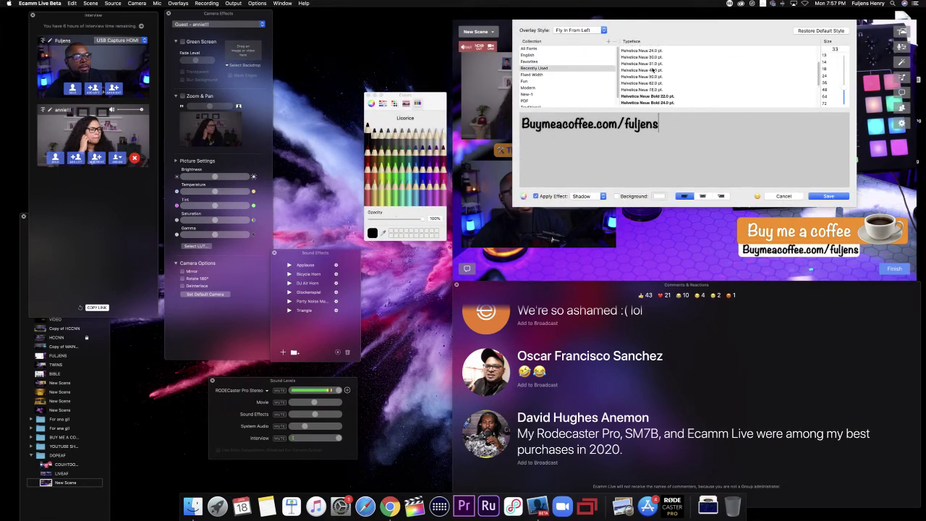
scroll(654, 69, up, 1)
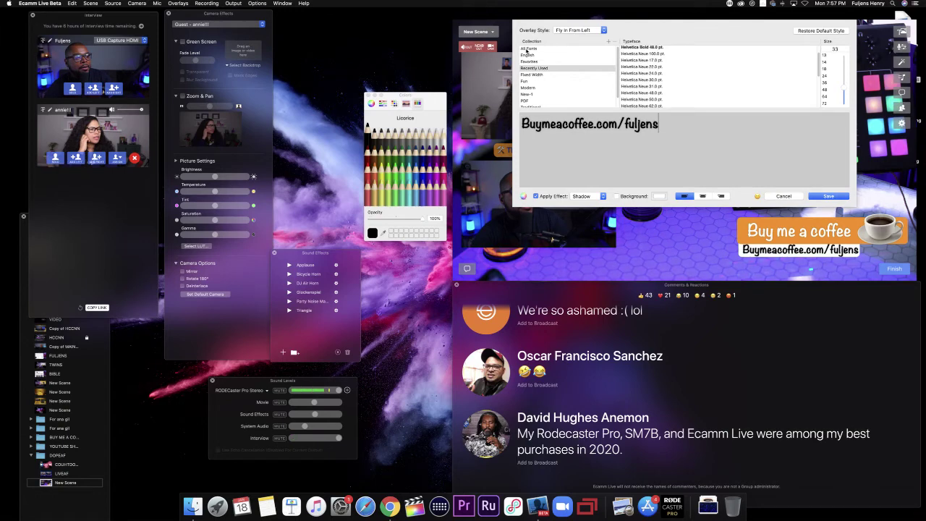
scroll(648, 71, up, 3)
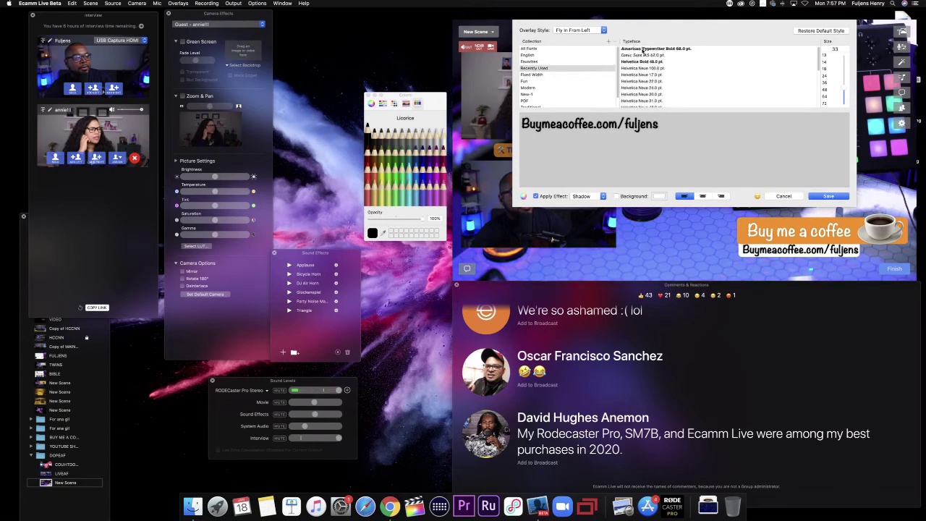
click(644, 50)
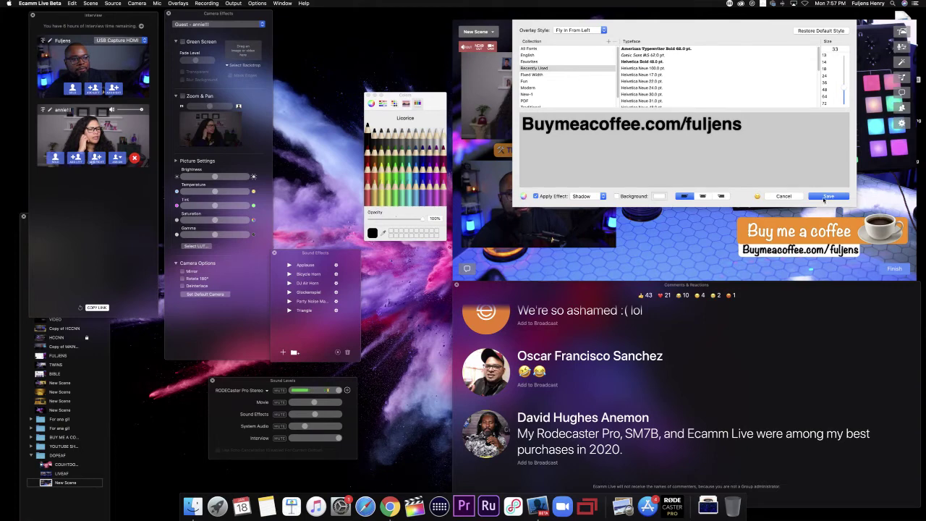
click(824, 199)
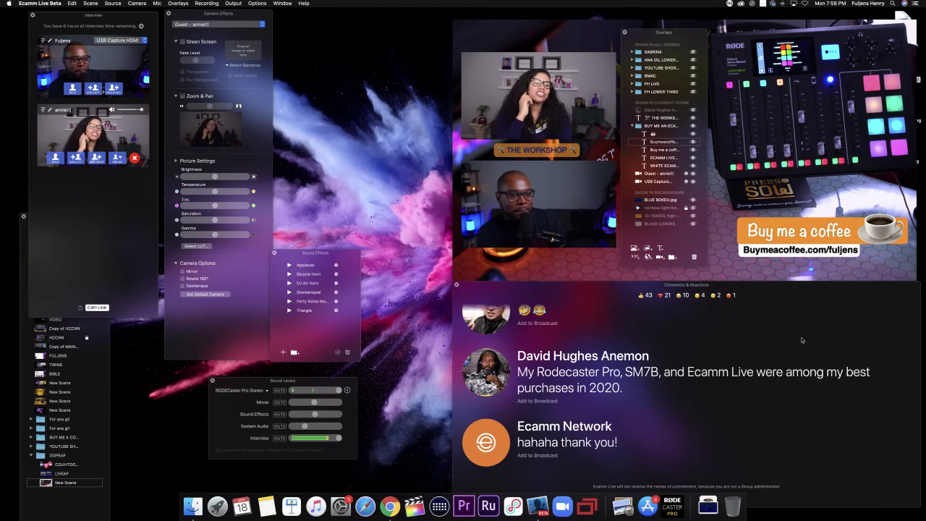
Step: Re-save the link overlay, then collapse the BUY ME A COFFEE group in the Overlays list
mouse_move(865, 243)
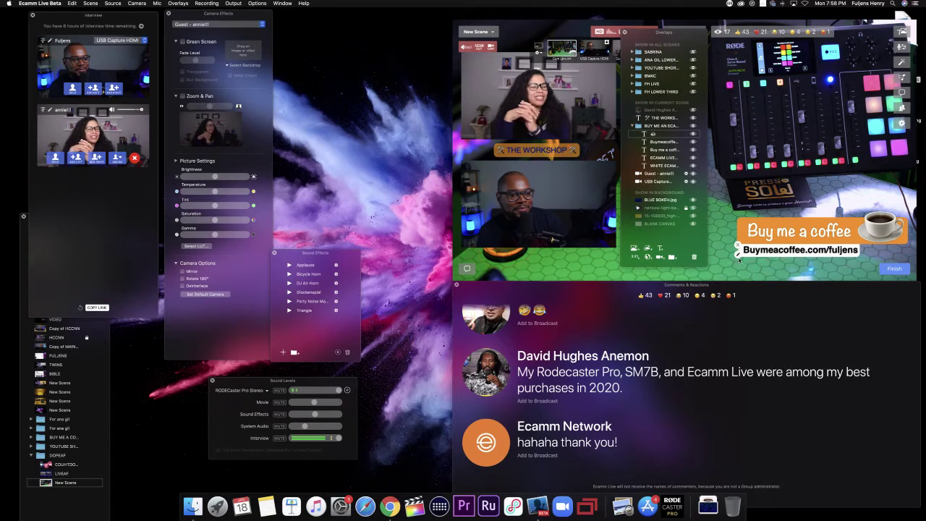
double_click(757, 249)
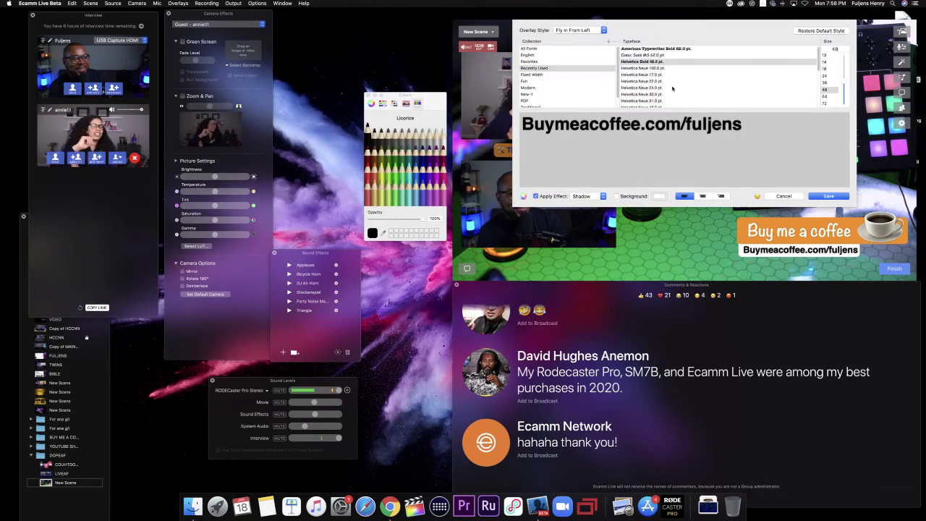
click(827, 196)
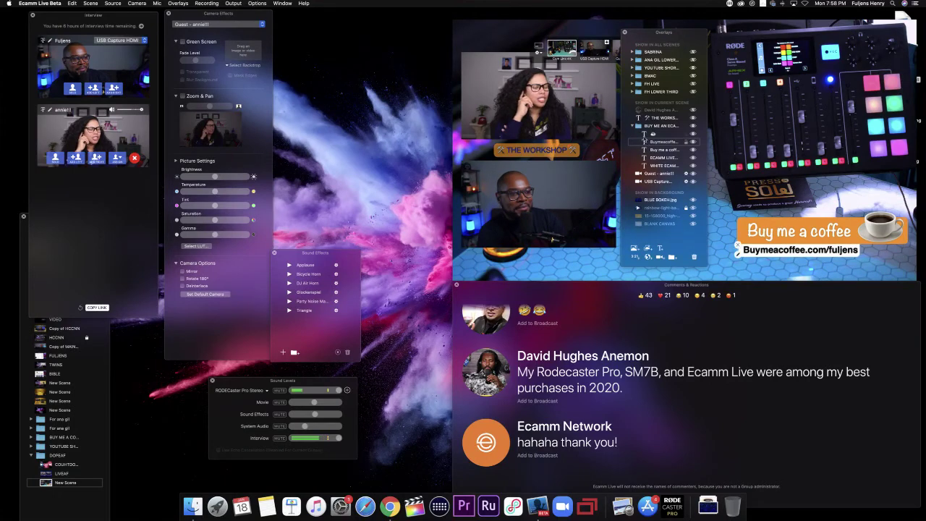
click(633, 127)
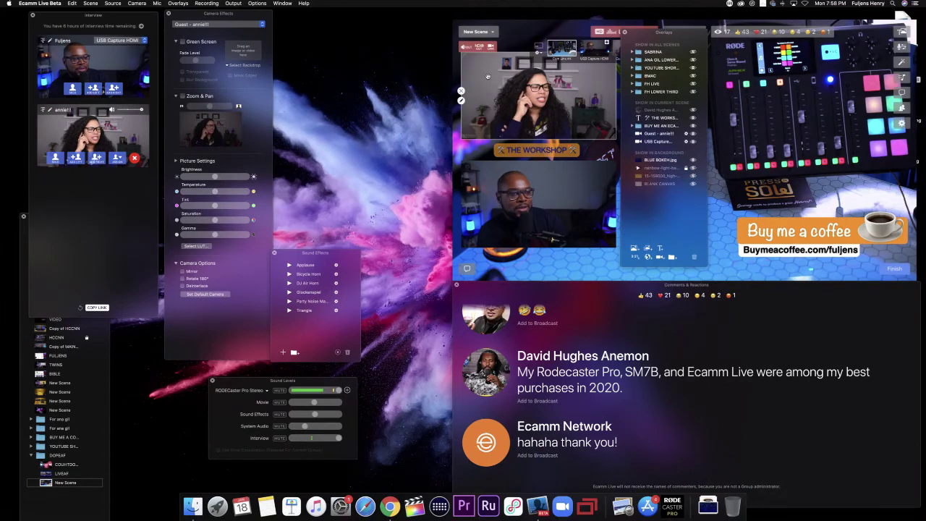
Step: Briefly add and remove the Ecamm Network comment on the broadcast, then go to Options > Live Demo Mode
drag(662, 34, 391, 26)
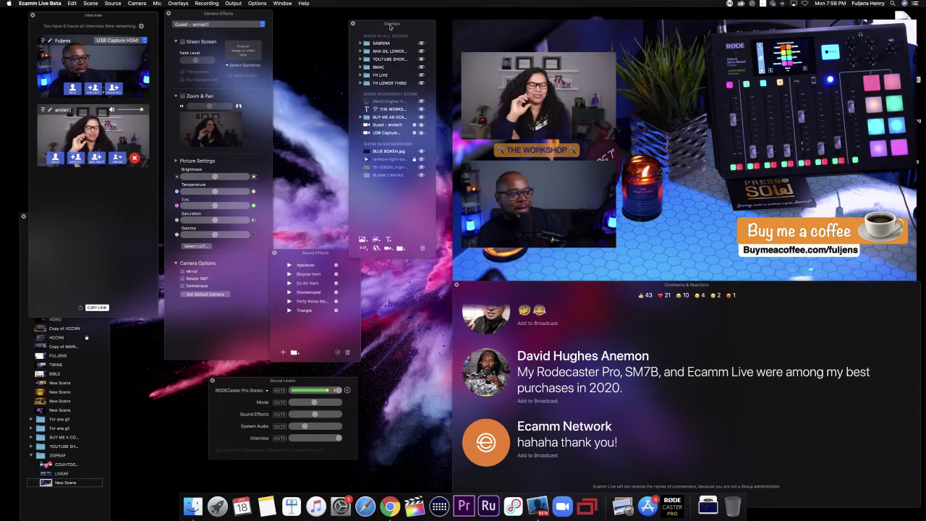
click(488, 445)
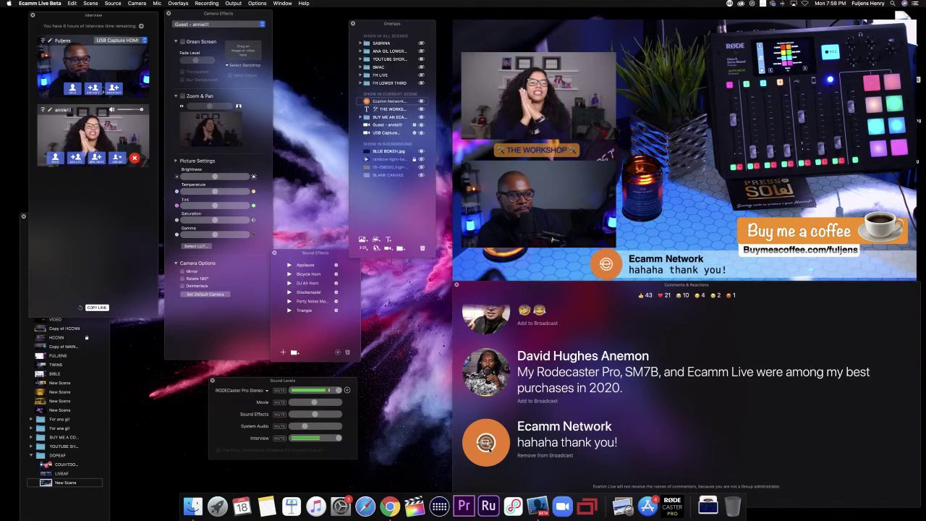
click(487, 443)
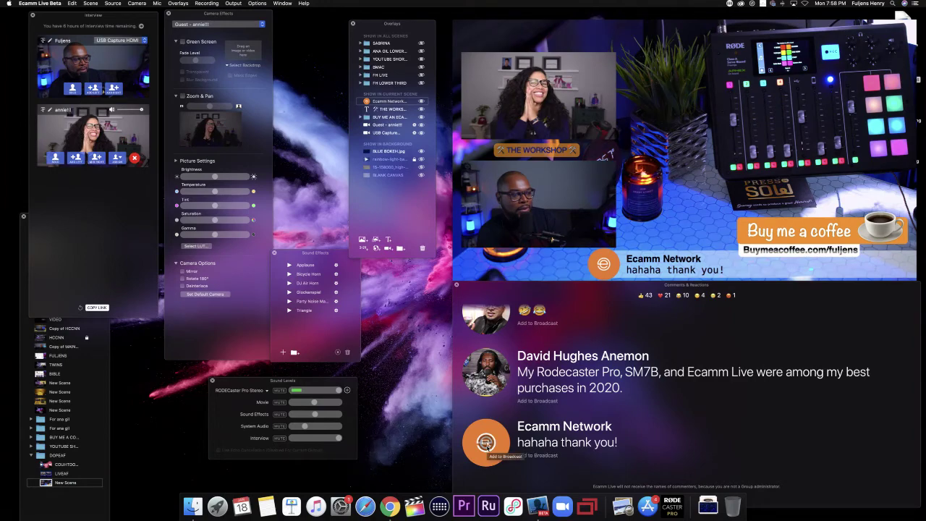
click(258, 4)
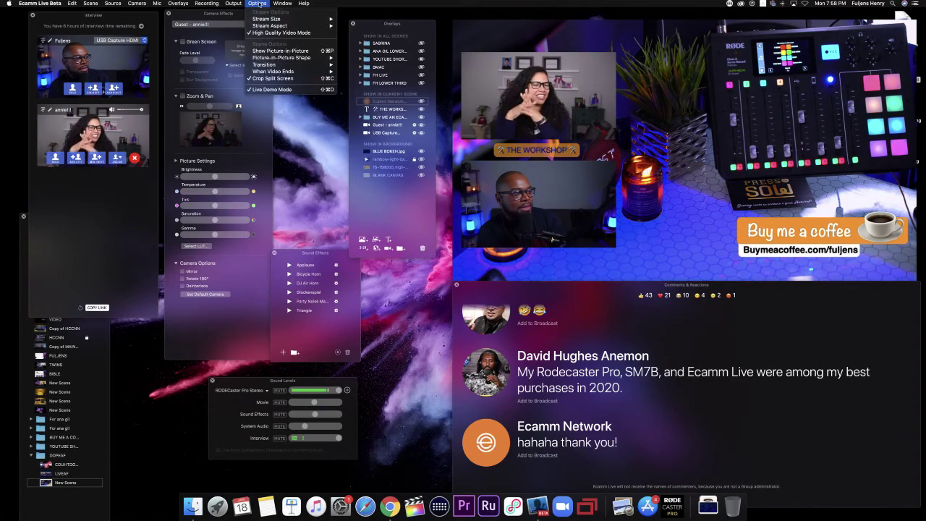